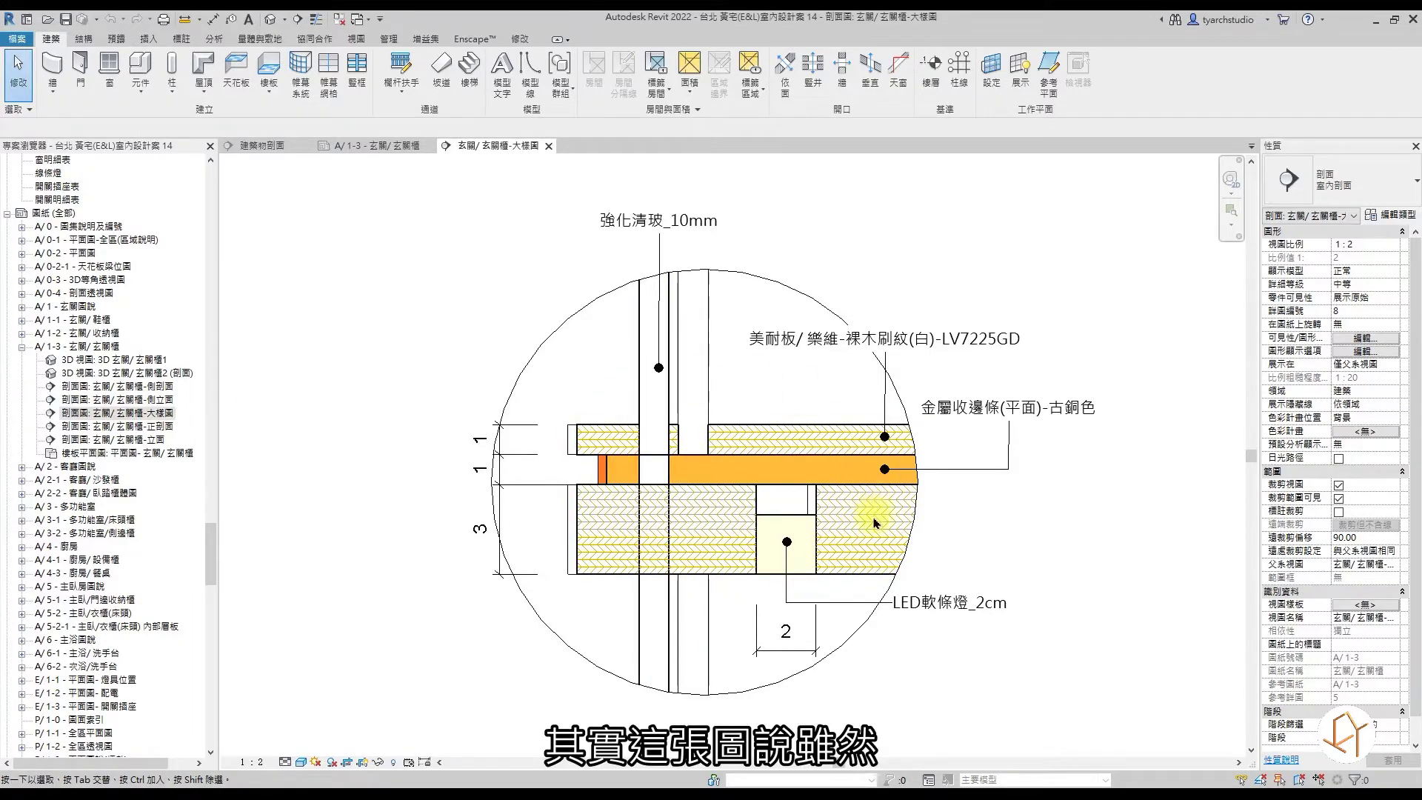
Collapse the output floor plan group and the working and output 3D view groups in the project browser to reach the interior sections.
{"action": "right_click", "coordinate": [139, 420]}
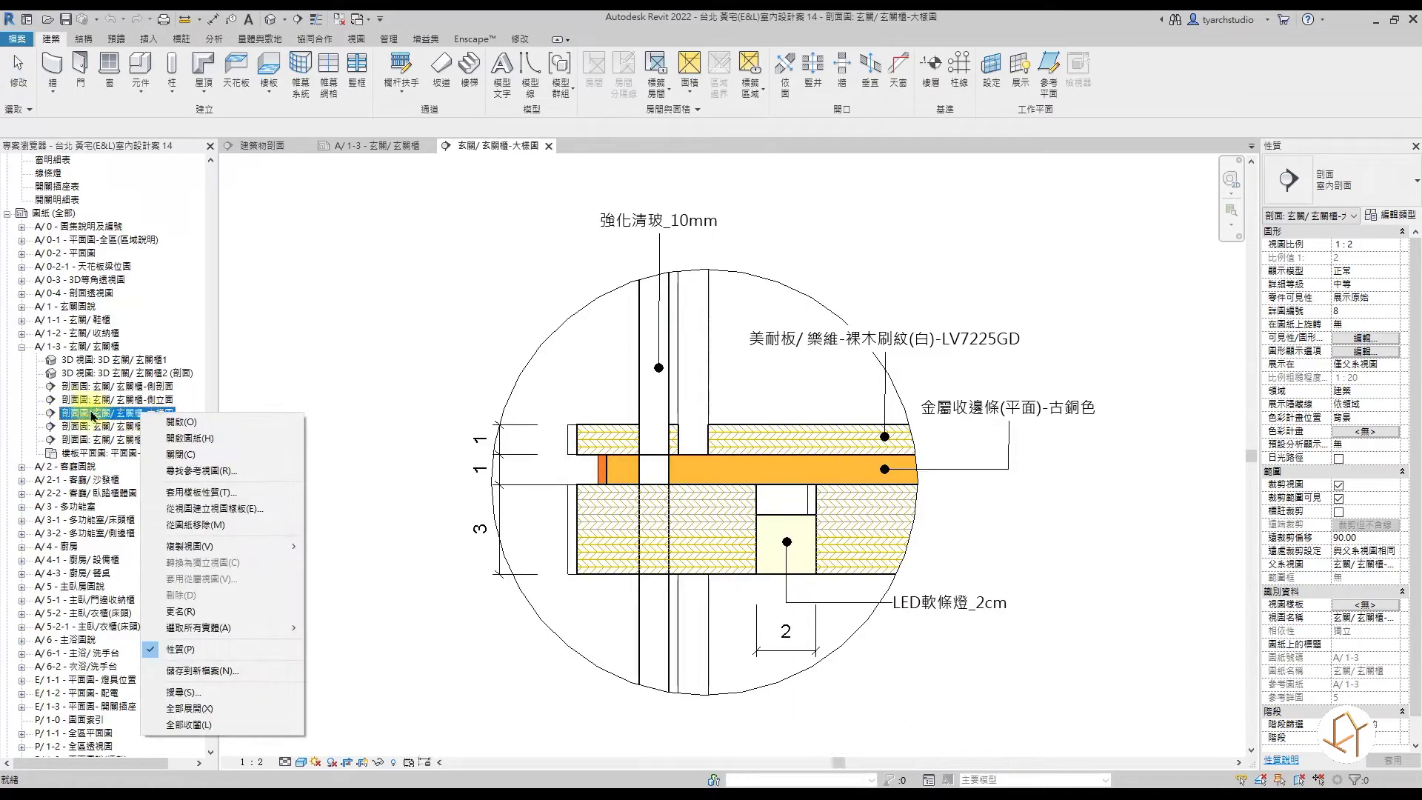
{"action": "left_click", "coordinate": [180, 333]}
{"action": "left_click_drag", "start_coordinate": [213, 530], "coordinate": [202, 246]}
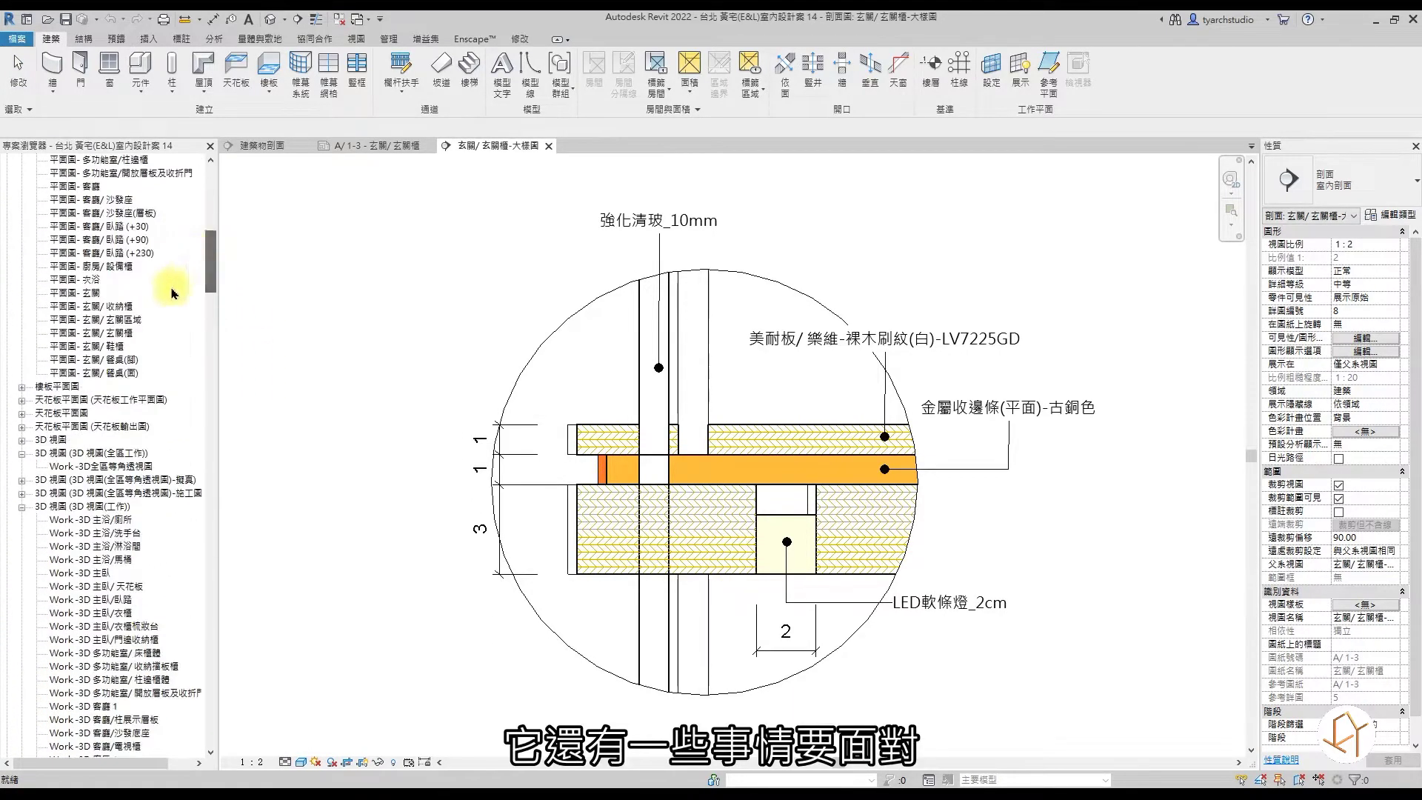
{"action": "scroll", "coordinate": [50, 437], "scroll_direction": "up", "scroll_amount": 10}
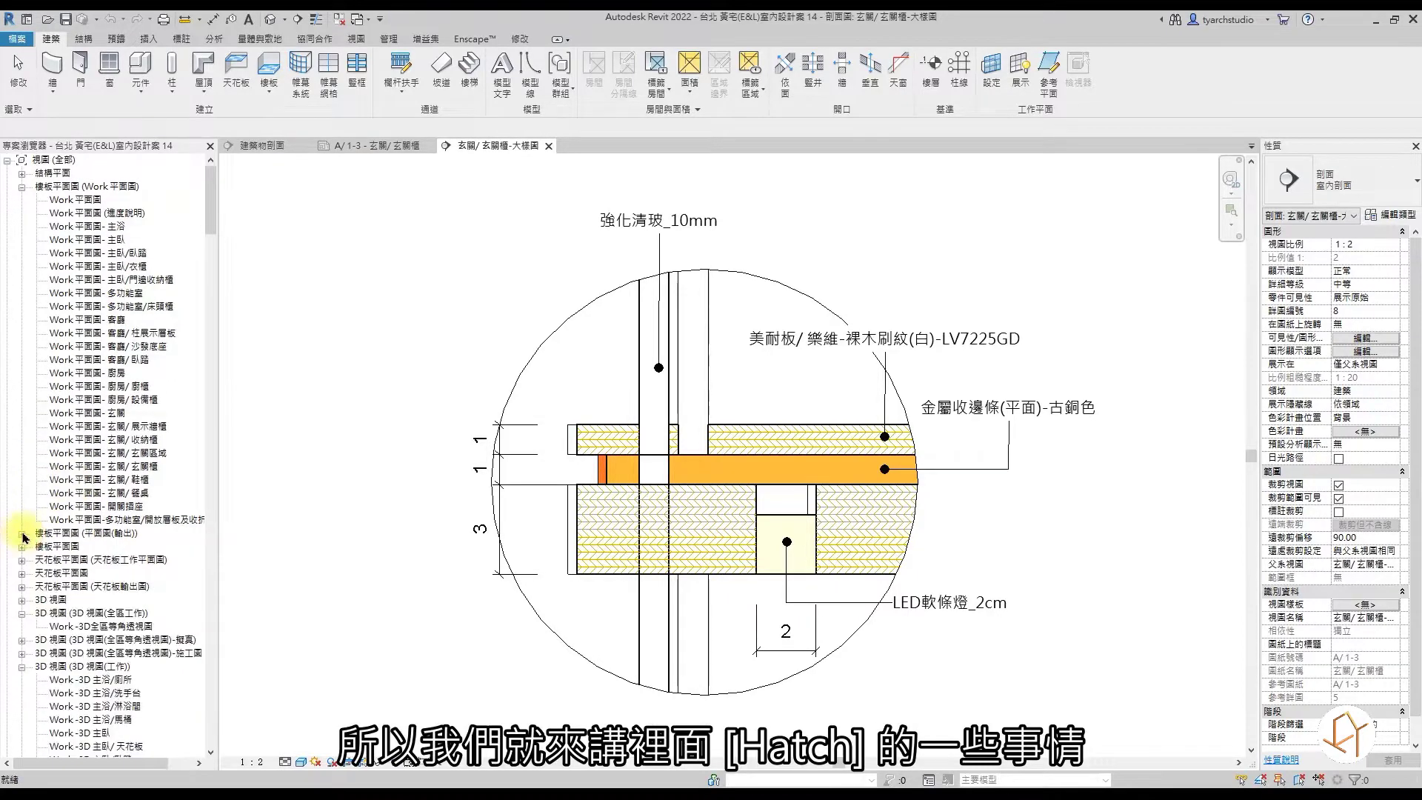
{"action": "left_click", "coordinate": [22, 533]}
{"action": "scroll", "coordinate": [20, 471], "scroll_direction": "down", "scroll_amount": 5}
{"action": "left_click", "coordinate": [21, 453]}
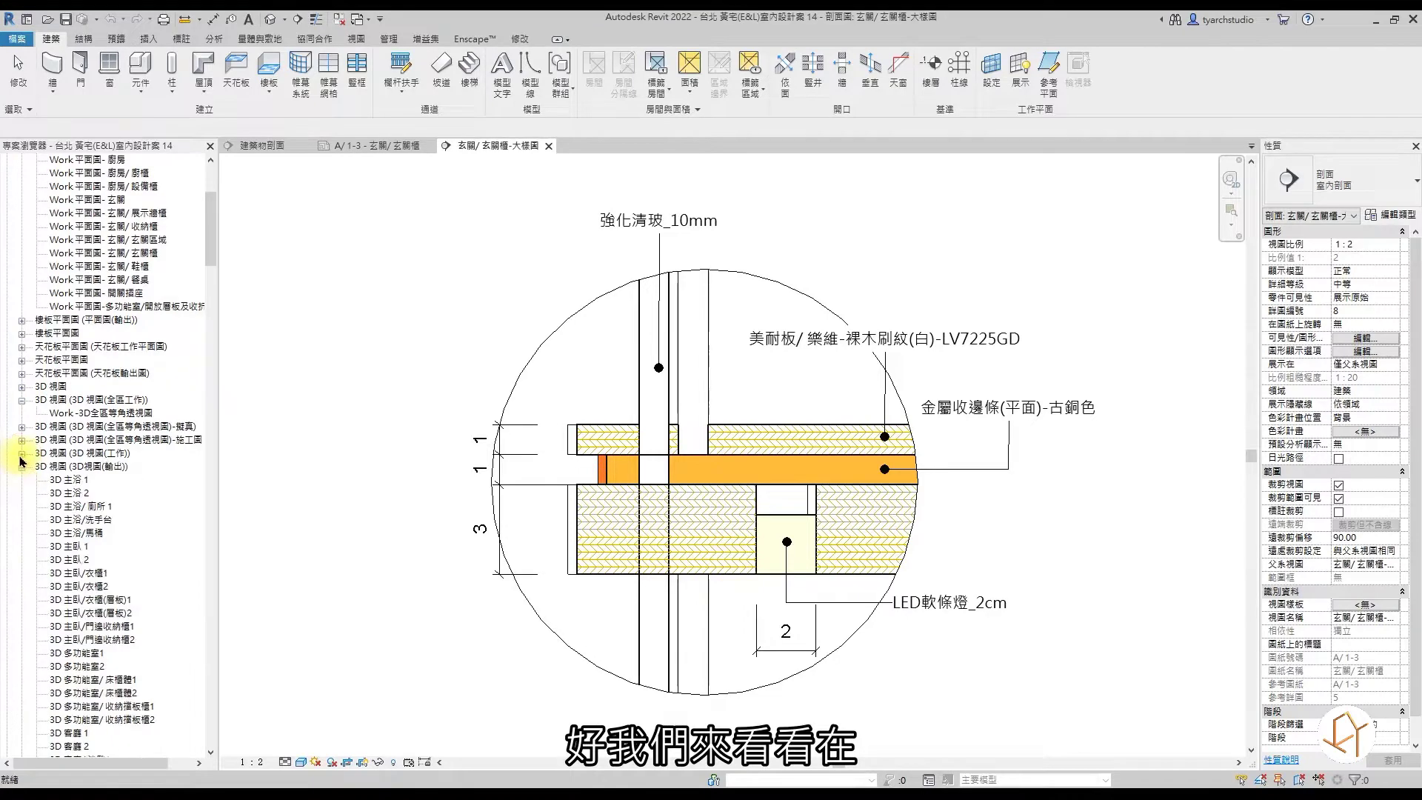
{"action": "left_click", "coordinate": [23, 480]}
{"action": "scroll", "coordinate": [26, 511], "scroll_direction": "down", "scroll_amount": 4}
{"action": "scroll", "coordinate": [122, 503], "scroll_direction": "down", "scroll_amount": 8}
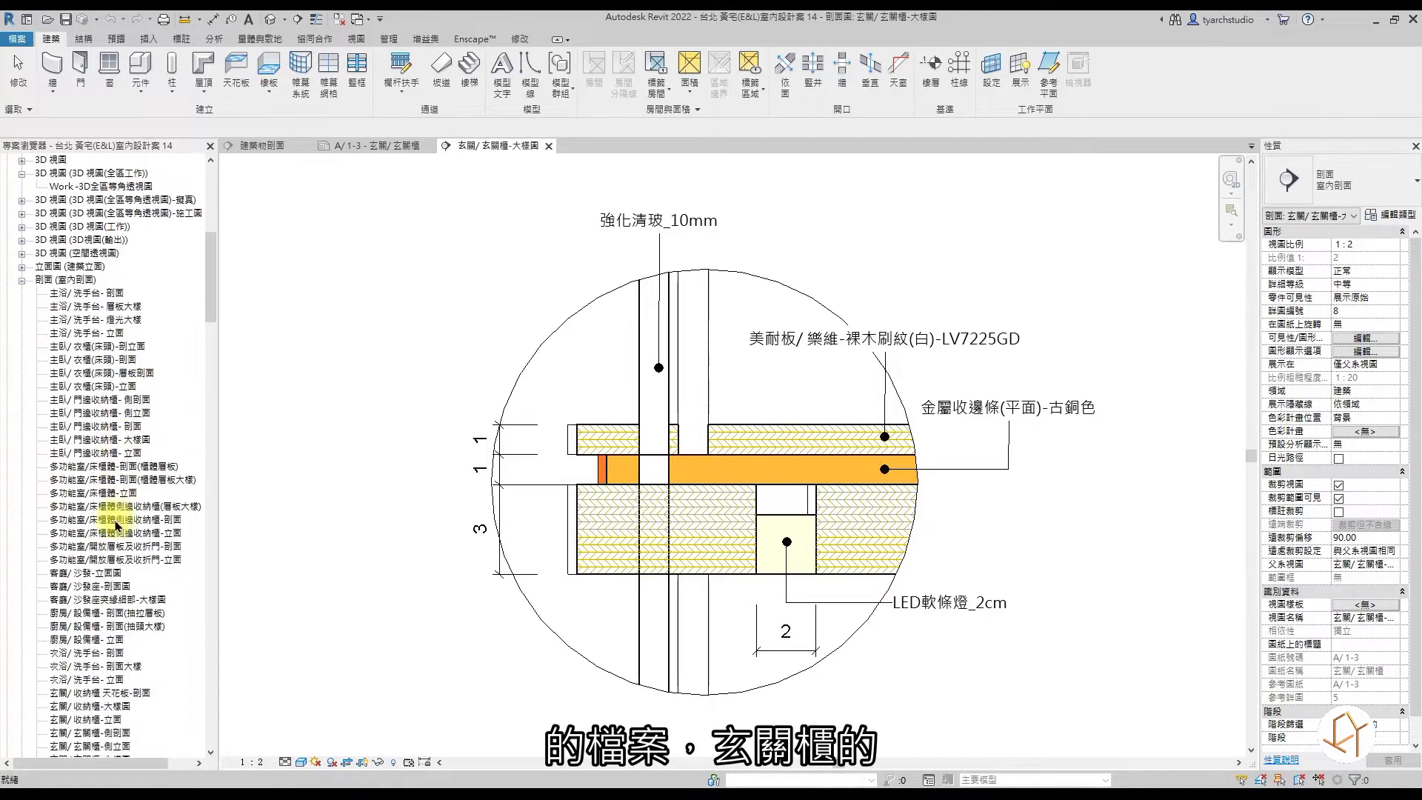
Duplicate the 玄關/ 玄關櫃-大樣圖 section view without its annotations.
{"action": "right_click", "coordinate": [113, 510]}
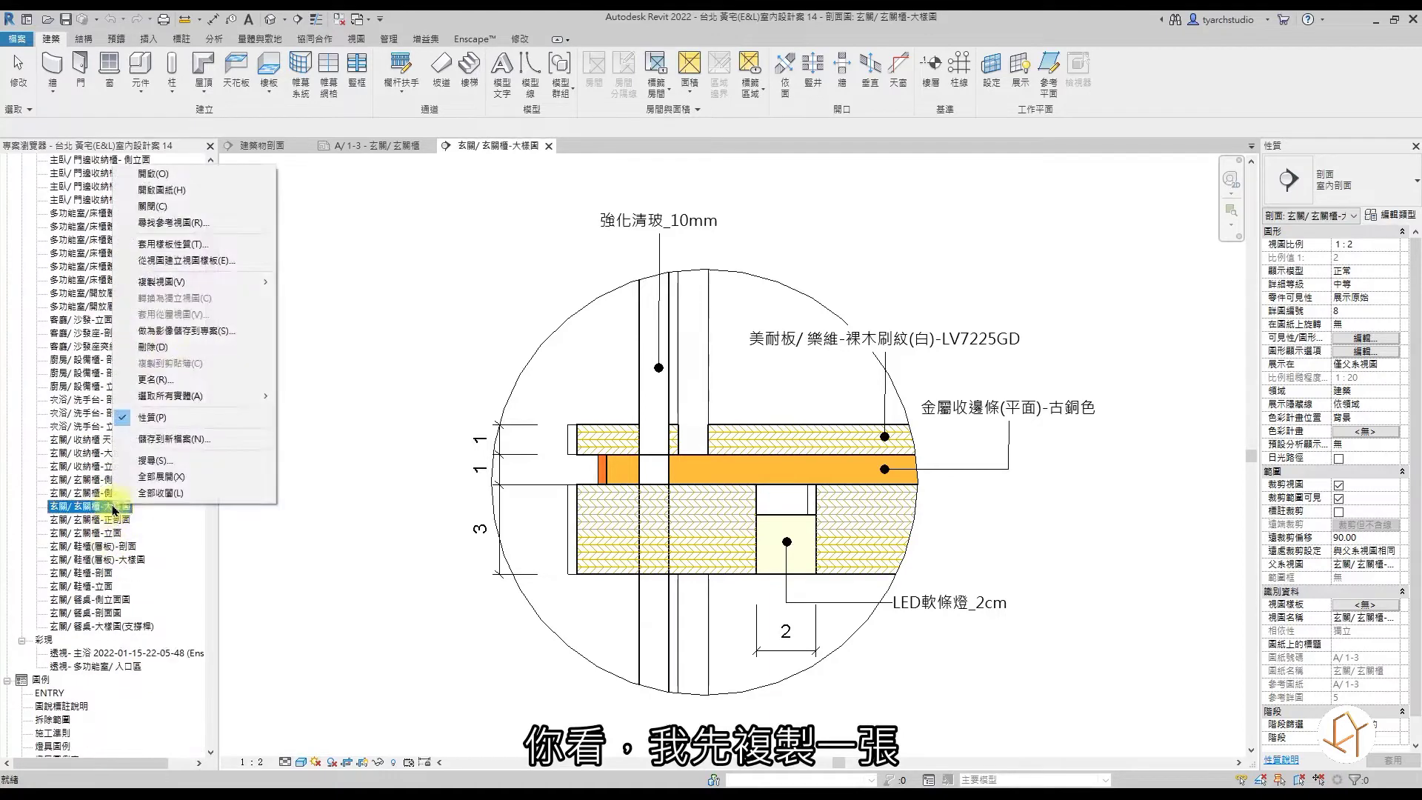
{"action": "mouse_move", "coordinate": [176, 284]}
{"action": "left_click", "coordinate": [314, 279]}
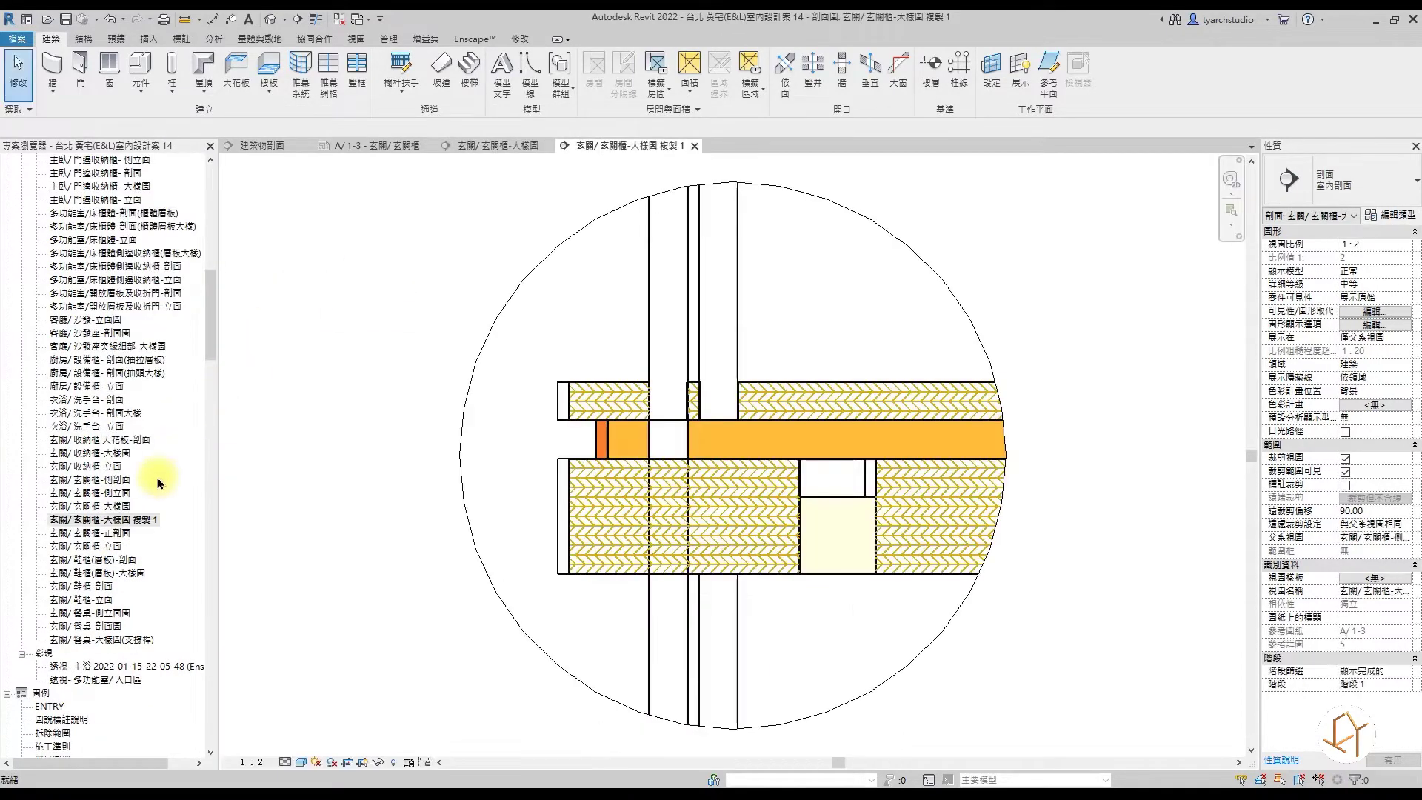
Rename the duplicated section view as 玄關/ 玄關櫃-大樣圖(細節說明).
{"action": "right_click", "coordinate": [125, 520]}
{"action": "left_click", "coordinate": [180, 397]}
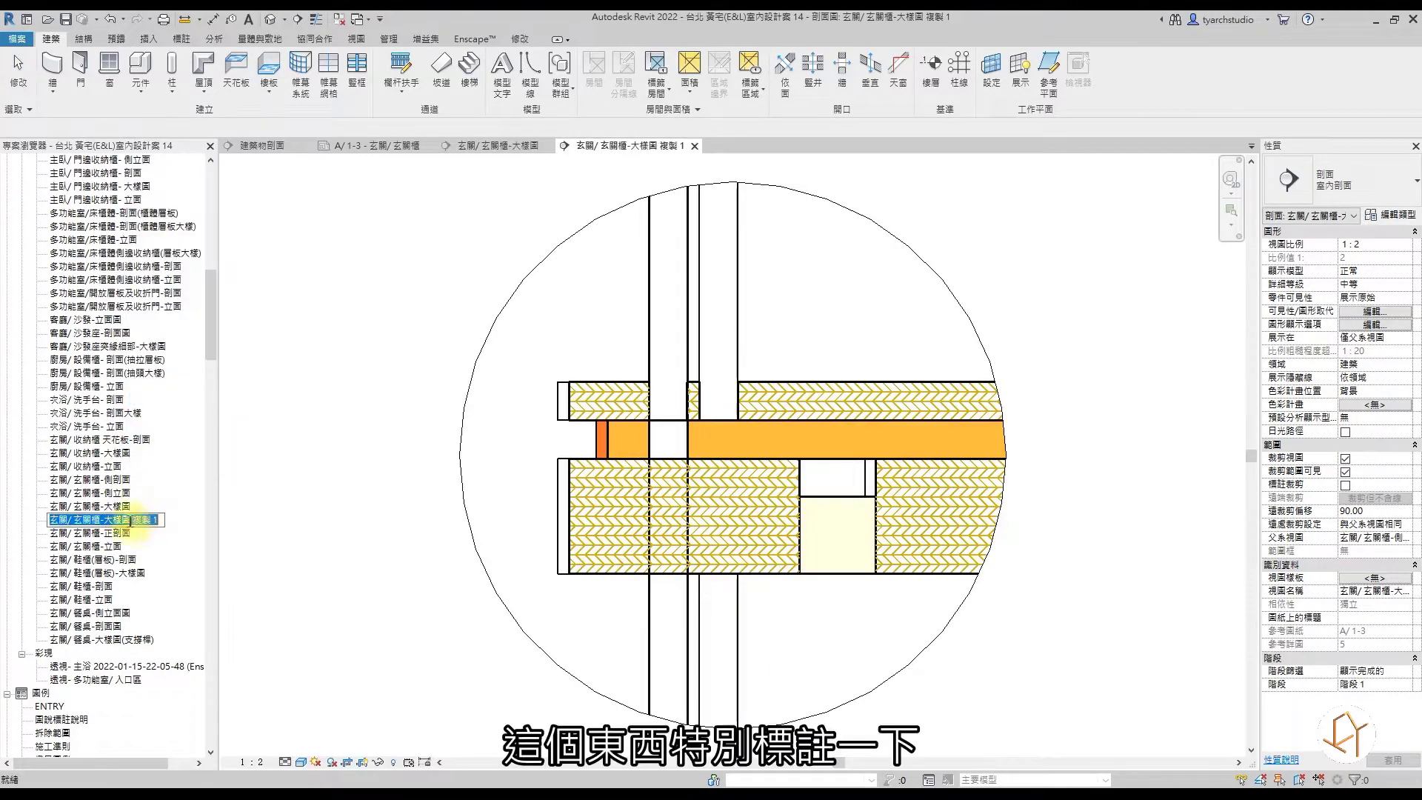
{"action": "type", "text": "("}
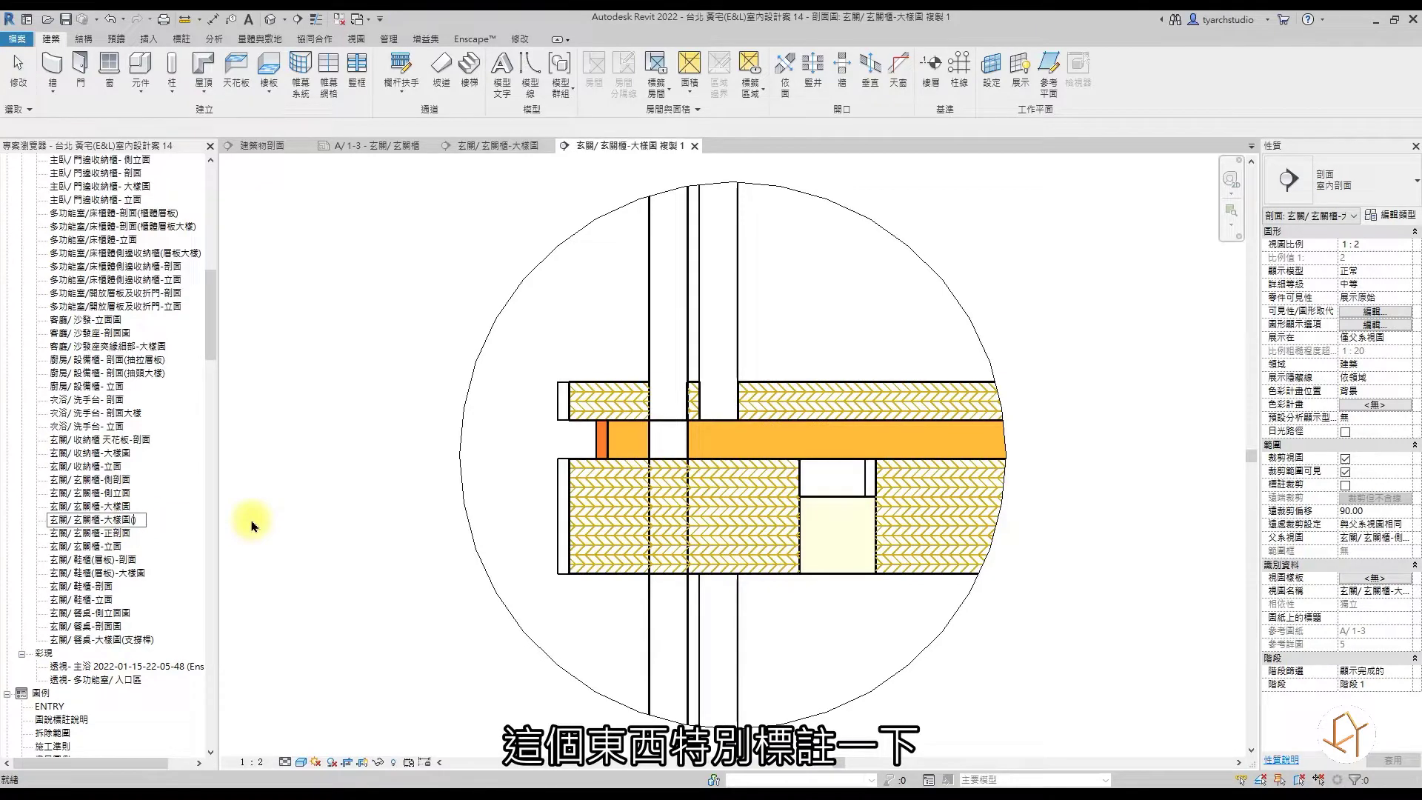
{"action": "type", "text": "細節說"}
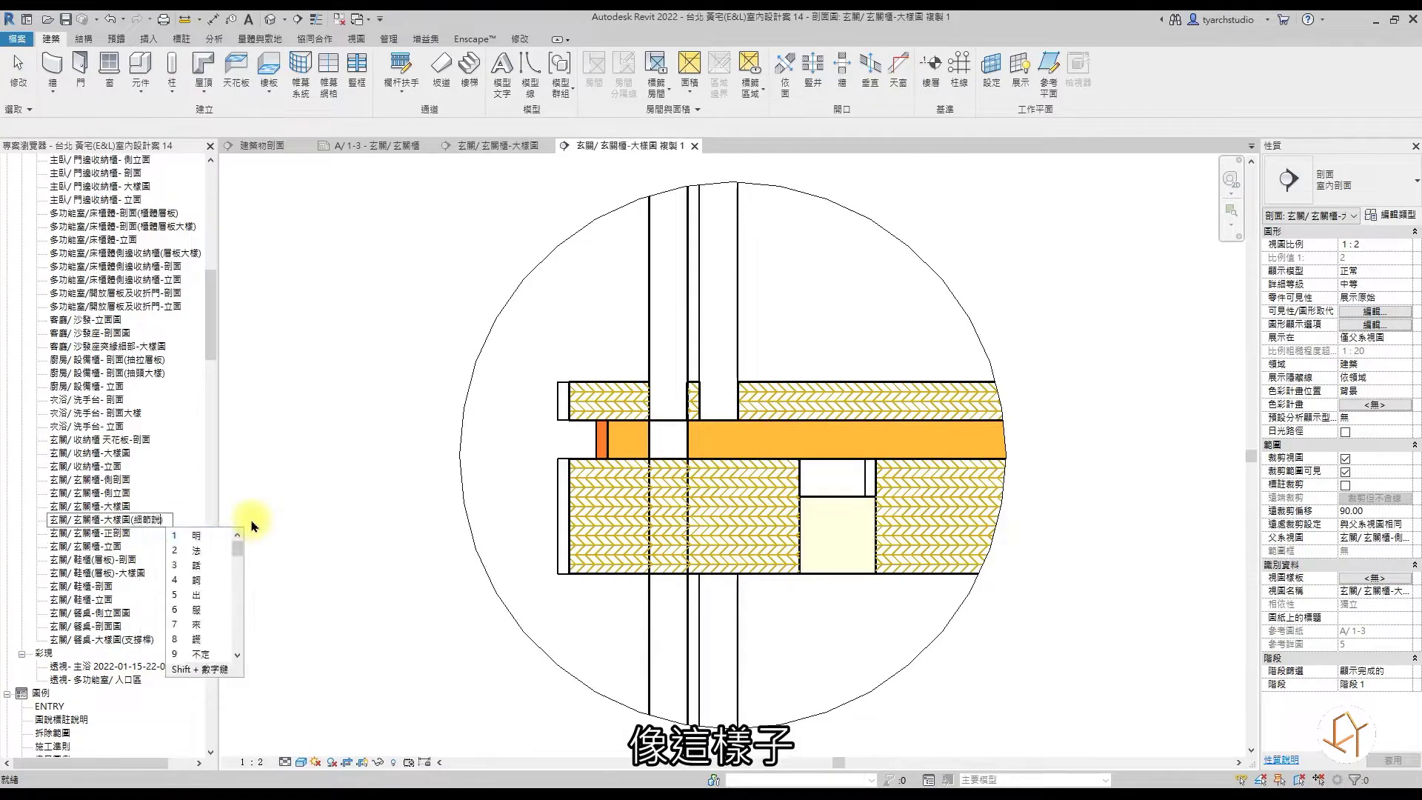
{"action": "type", "text": "明)"}
{"action": "key", "text": "Return"}
{"action": "left_click", "coordinate": [251, 521]}
Temporarily uncrop the new detail view to examine the whole cabinet section around the shelf edge, and crop it again.
{"action": "scroll", "coordinate": [407, 390], "scroll_direction": "down", "scroll_amount": 1}
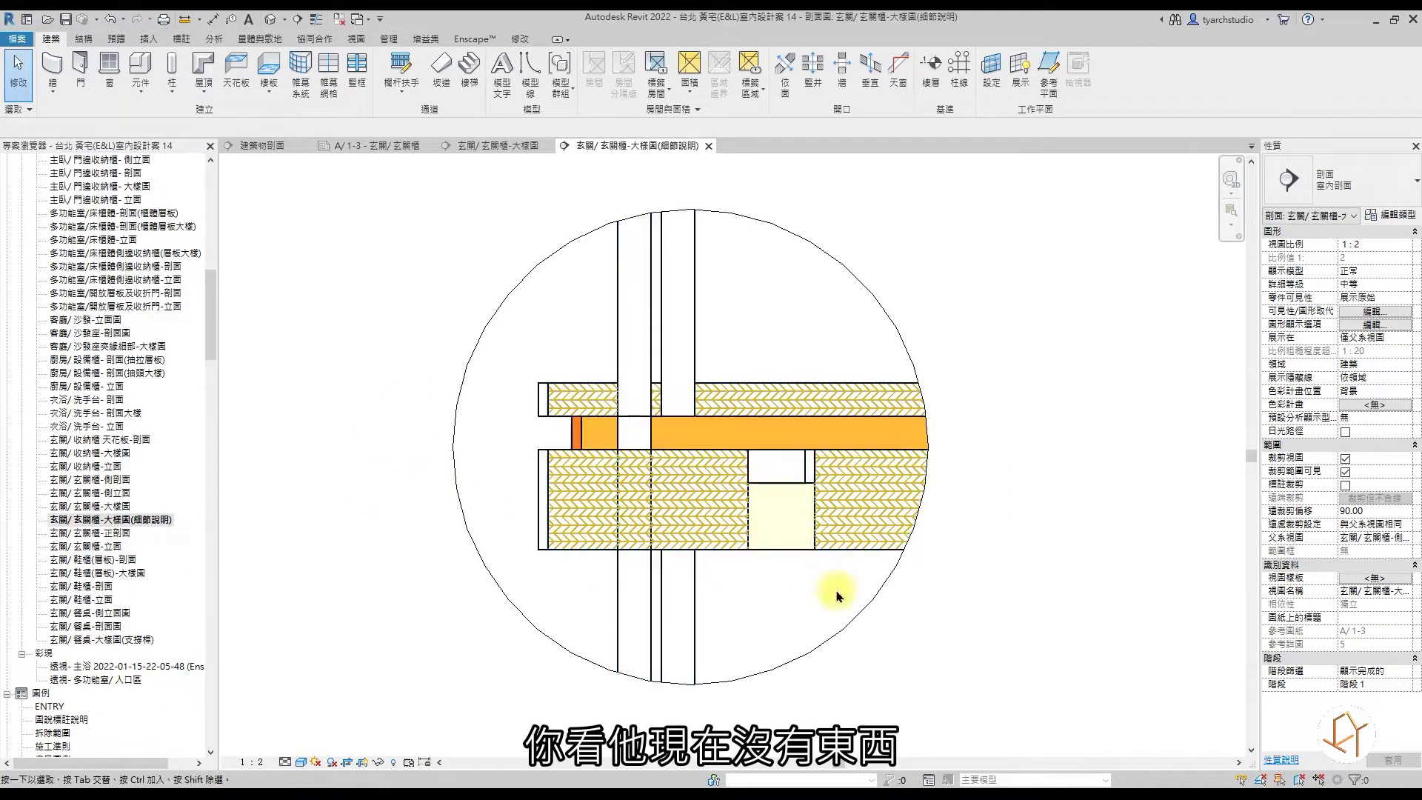
{"action": "middle_click_drag", "start_coordinate": [820, 607], "coordinate": [806, 618]}
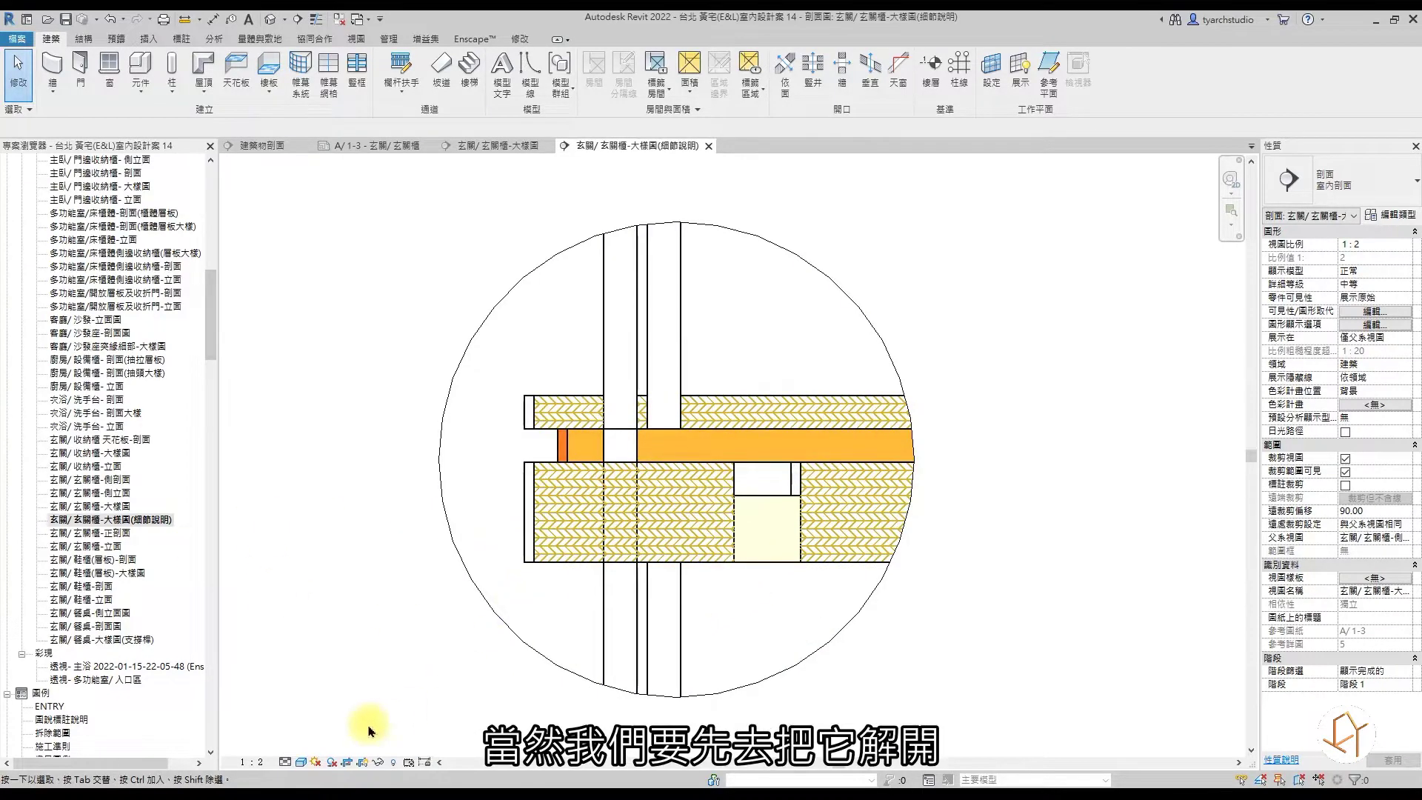
{"action": "left_click", "coordinate": [346, 767]}
{"action": "scroll", "coordinate": [422, 380], "scroll_direction": "down", "scroll_amount": 2}
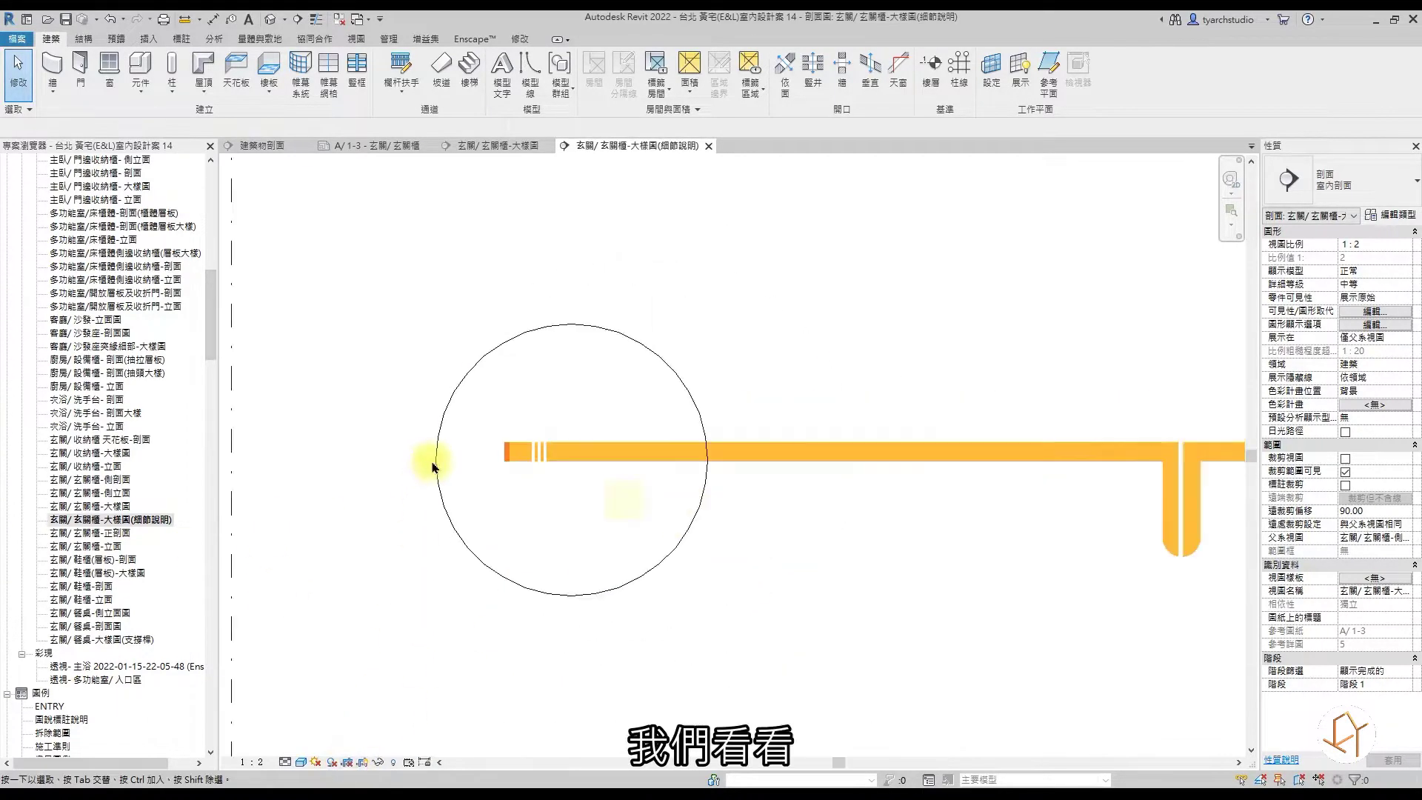
{"action": "scroll", "coordinate": [429, 461], "scroll_direction": "down", "scroll_amount": 5}
{"action": "scroll", "coordinate": [577, 463], "scroll_direction": "down", "scroll_amount": 1}
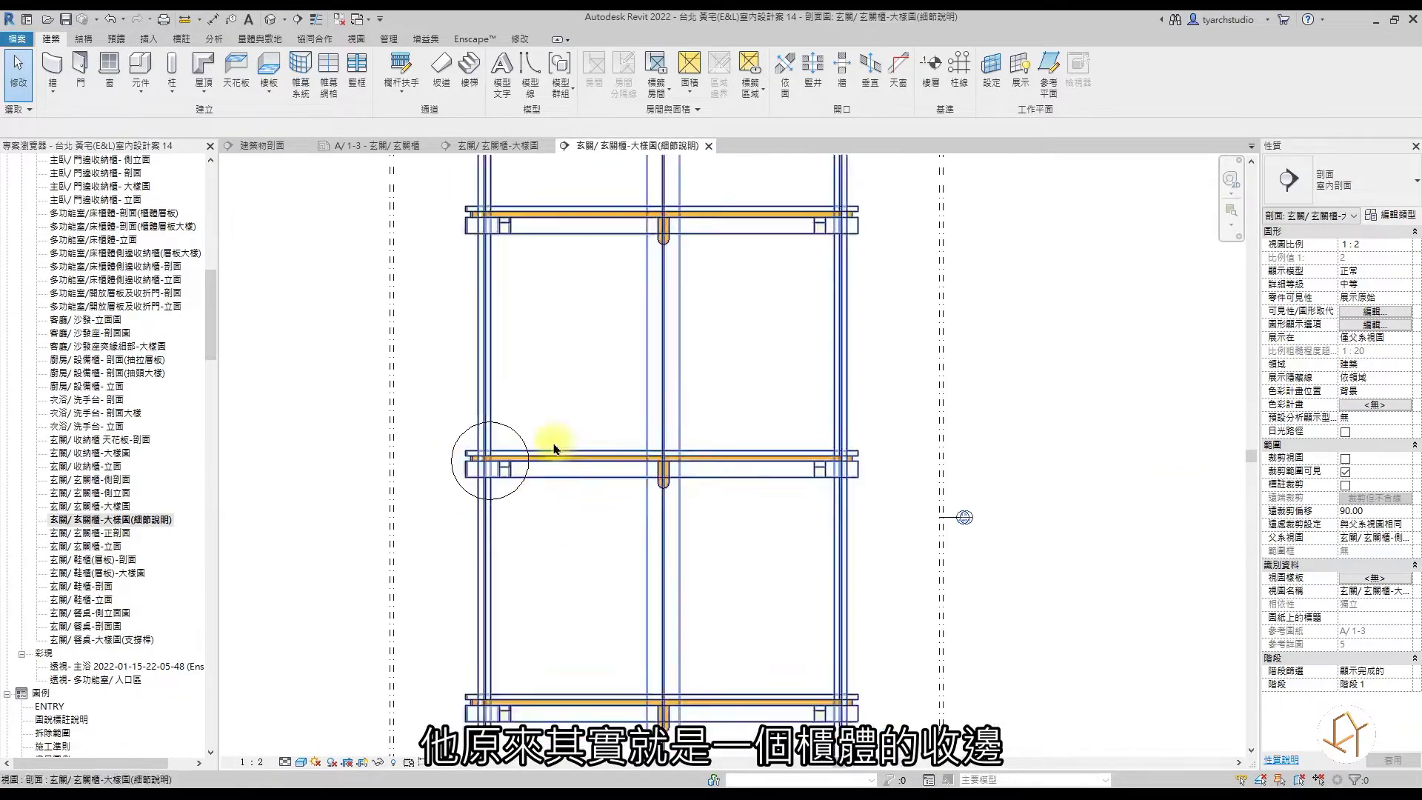
{"action": "scroll", "coordinate": [518, 466], "scroll_direction": "up", "scroll_amount": 5}
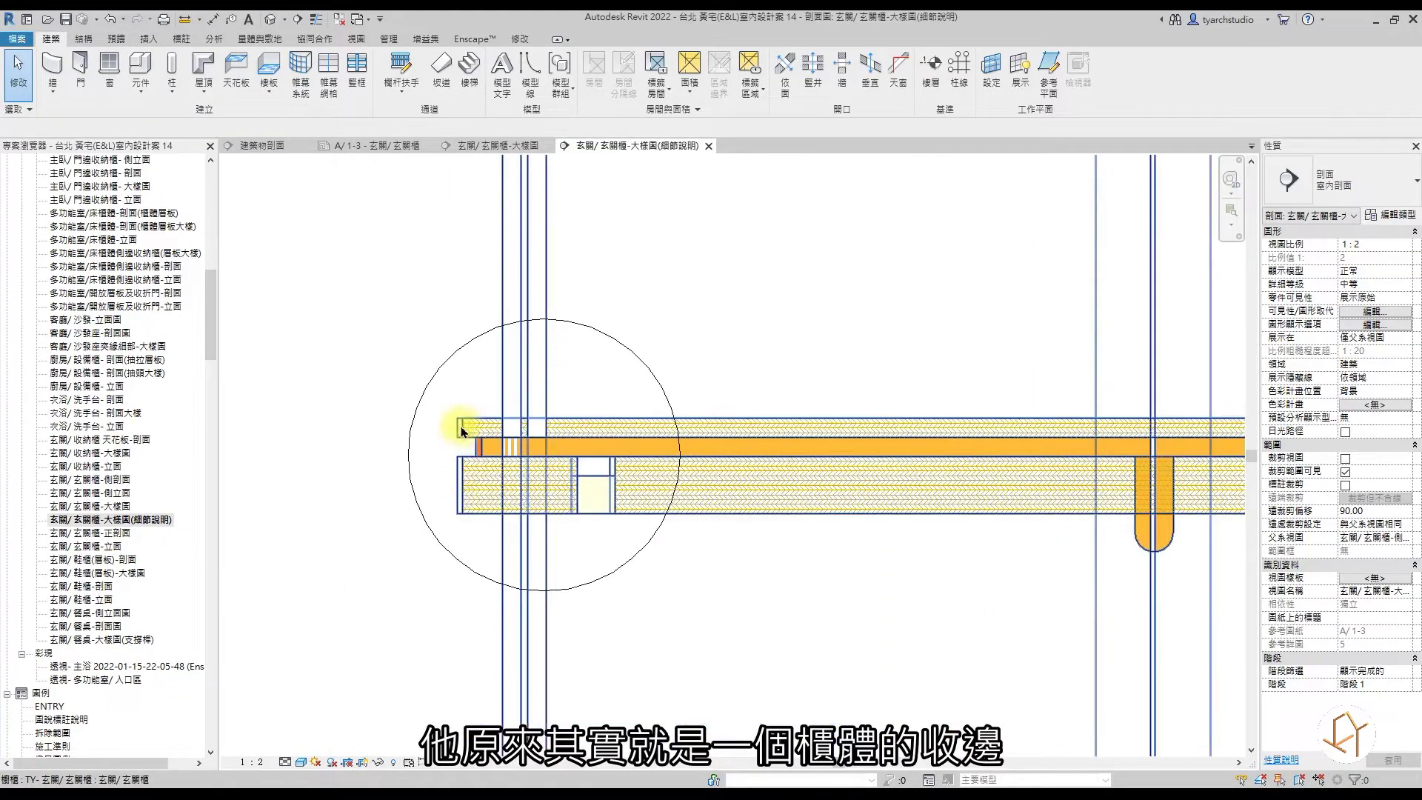
{"action": "left_click", "coordinate": [345, 768]}
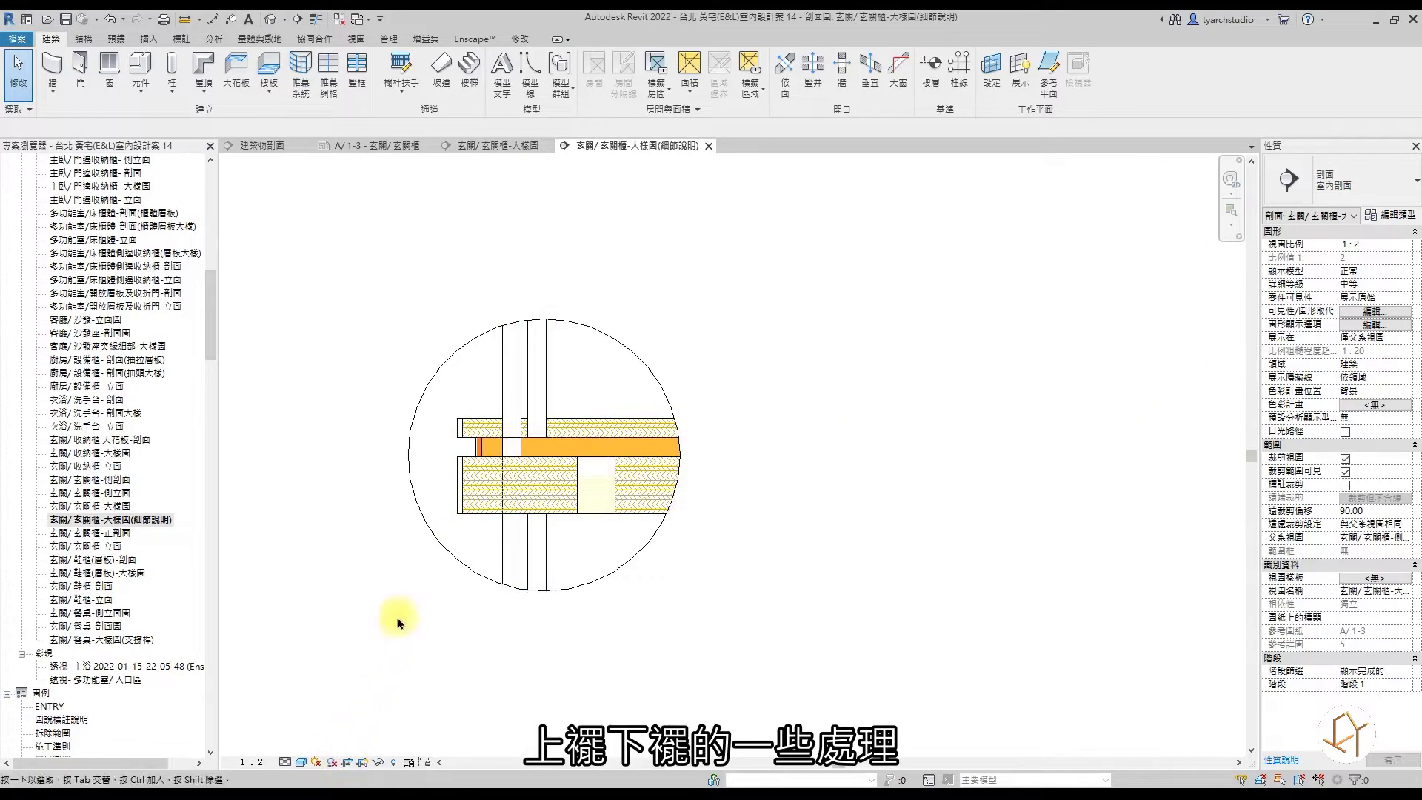
{"action": "scroll", "coordinate": [448, 470], "scroll_direction": "up", "scroll_amount": 2}
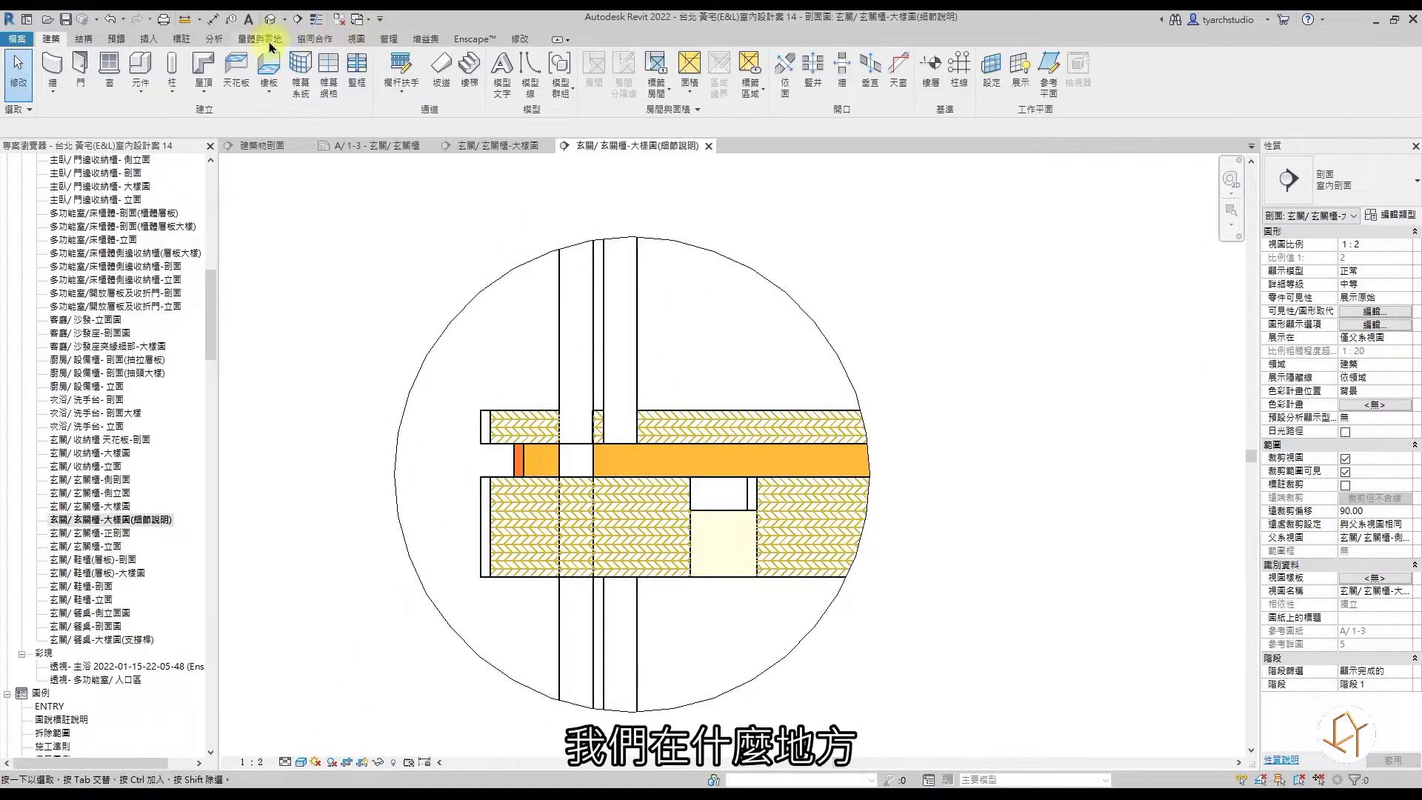
Cover the upper shelf board's segment left of the glass with a rectangular filled region of type 對角交叉填充線.
{"action": "left_click", "coordinate": [185, 38]}
{"action": "left_click", "coordinate": [343, 63]}
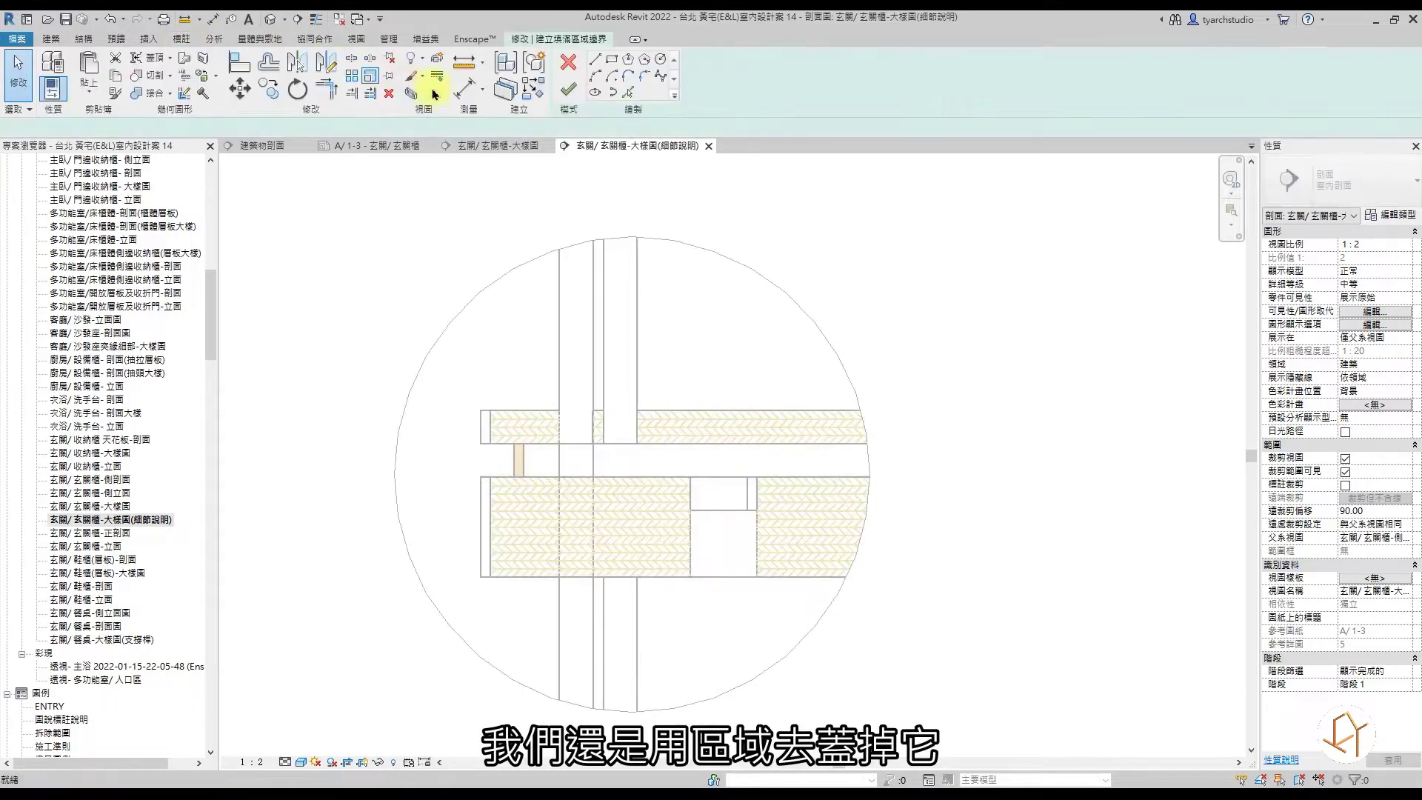
{"action": "left_click", "coordinate": [612, 59]}
{"action": "scroll", "coordinate": [506, 447], "scroll_direction": "up", "scroll_amount": 3}
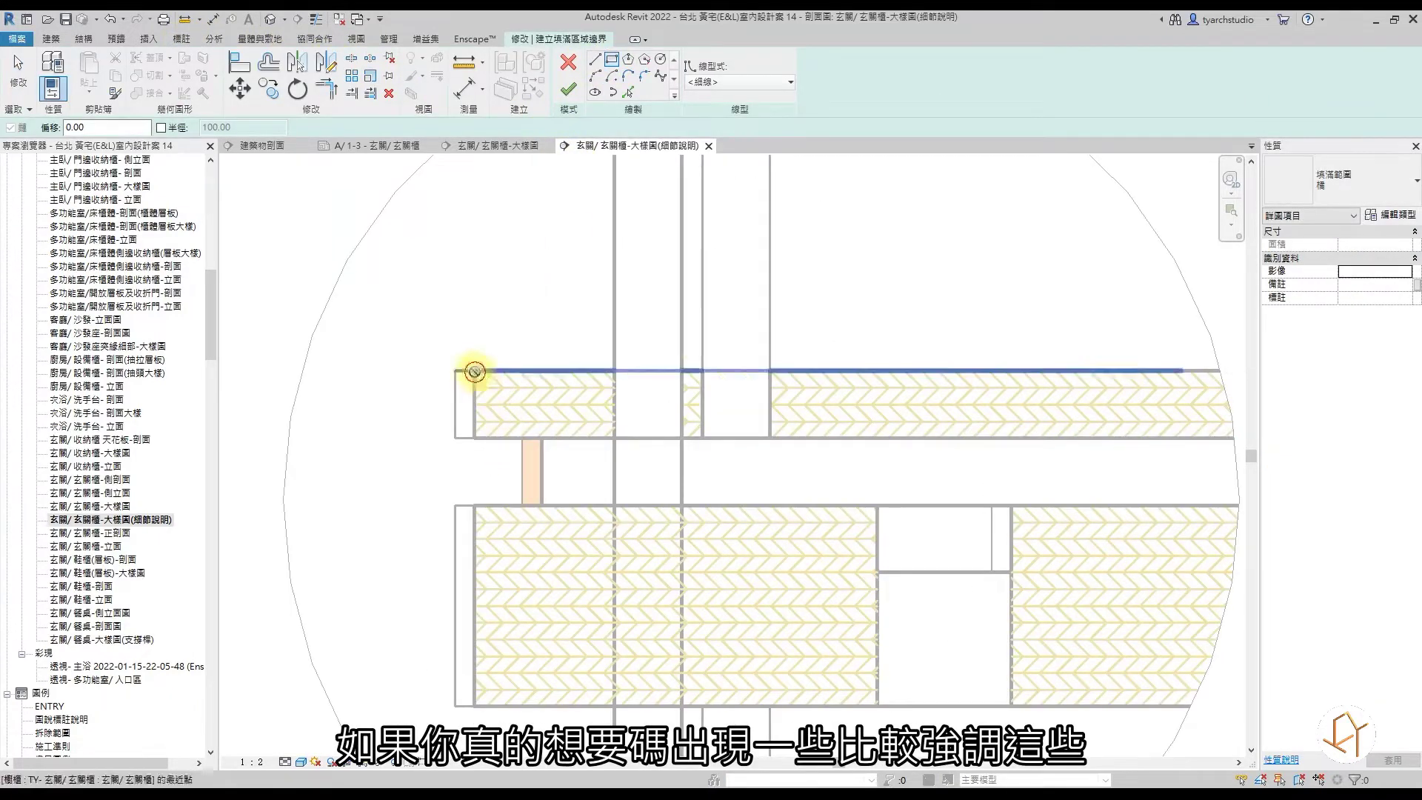
{"action": "left_click", "coordinate": [475, 371]}
{"action": "left_click", "coordinate": [614, 438]}
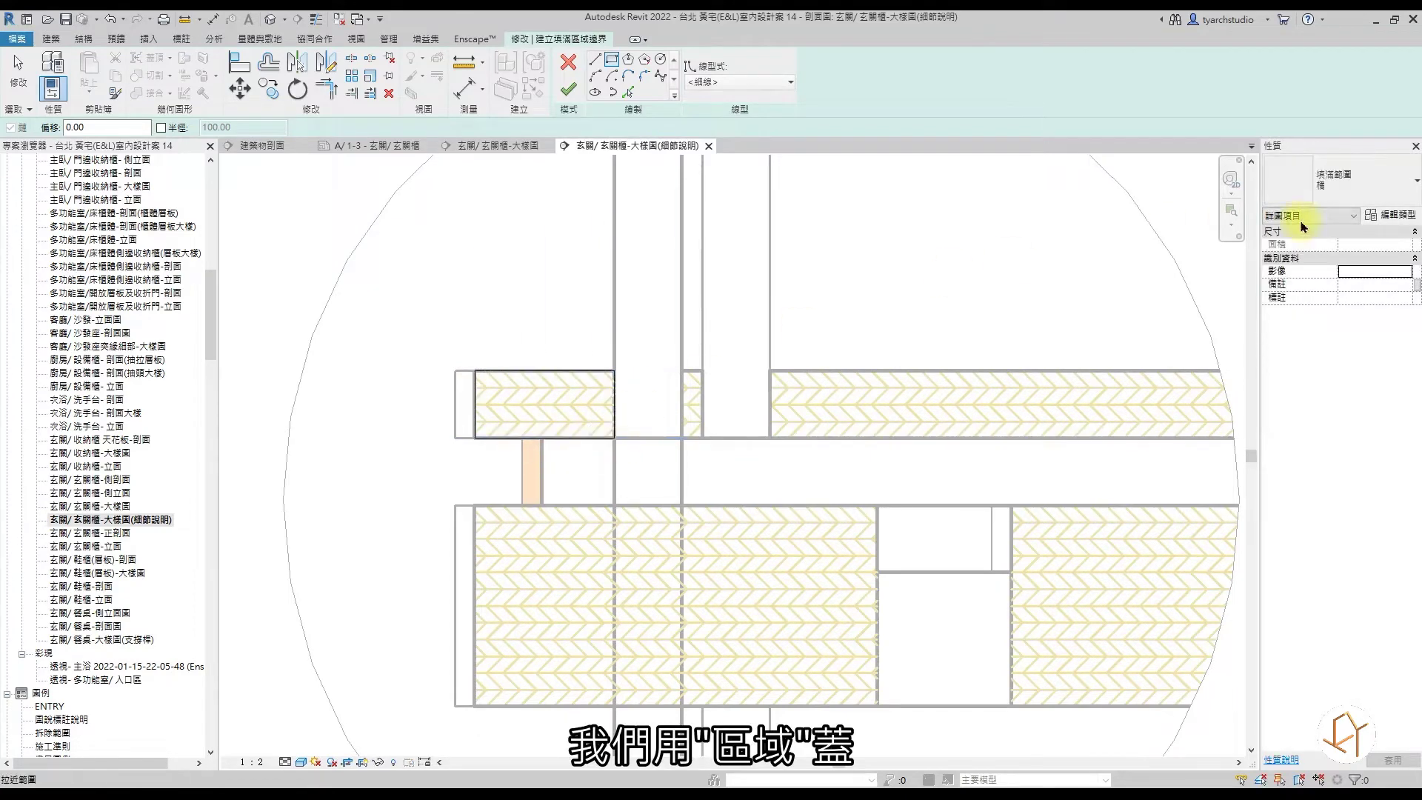
{"action": "left_click", "coordinate": [1312, 186]}
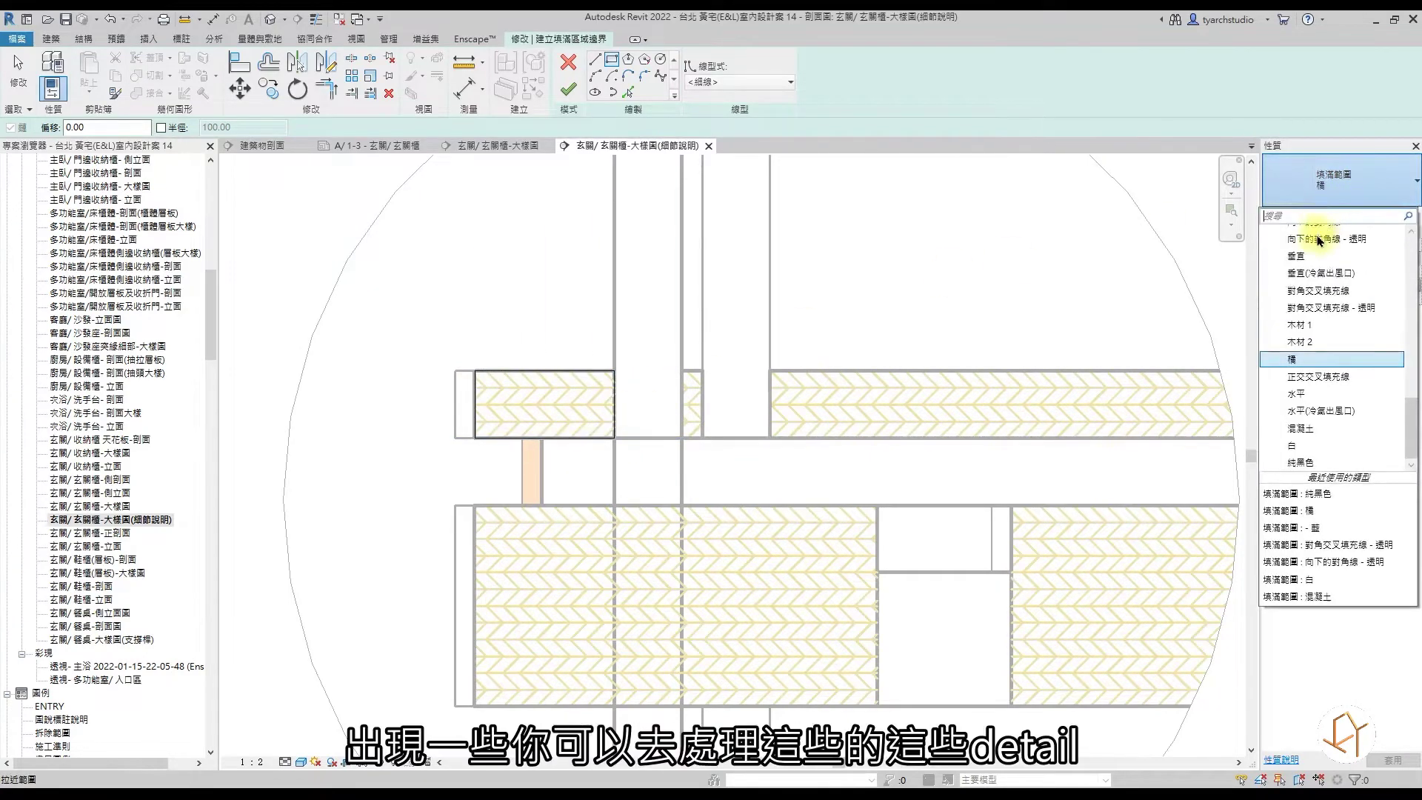
{"action": "left_click", "coordinate": [1318, 290]}
{"action": "left_click", "coordinate": [568, 89]}
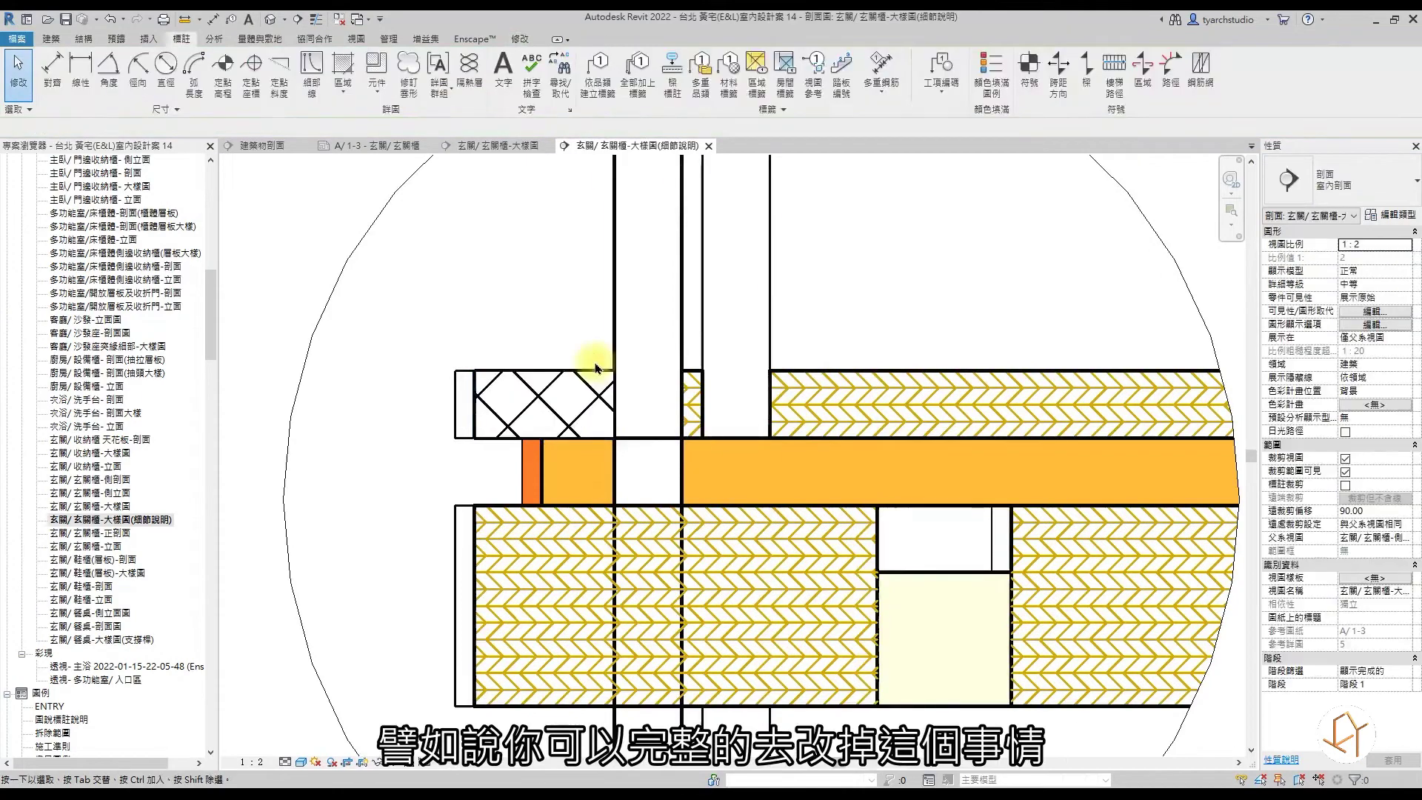
Copy the crosshatched region straight down onto the thick lower board and stretch the copy to that board's full height.
{"action": "left_click", "coordinate": [560, 370]}
{"action": "scroll", "coordinate": [456, 319], "scroll_direction": "down", "scroll_amount": 1}
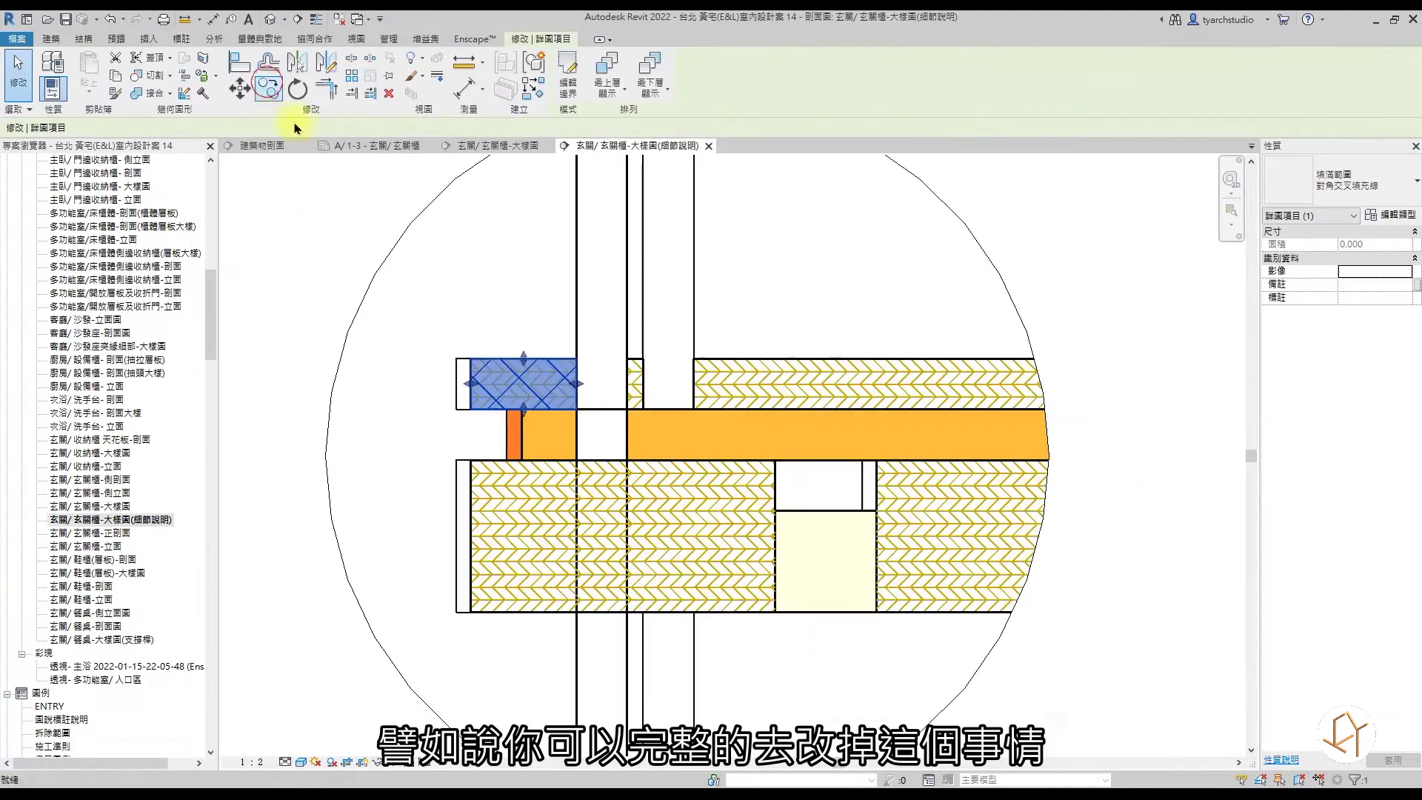
{"action": "left_click", "coordinate": [268, 89]}
{"action": "left_click", "coordinate": [517, 358]}
{"action": "left_click", "coordinate": [515, 463]}
{"action": "key", "text": "Escape"}
{"action": "left_click_drag", "start_coordinate": [524, 509], "coordinate": [530, 612]}
{"action": "key", "text": "Escape"}
Copy both crosshatched regions across to the board segments that start at the right edge of the vertical members.
{"action": "left_click", "coordinate": [530, 400]}
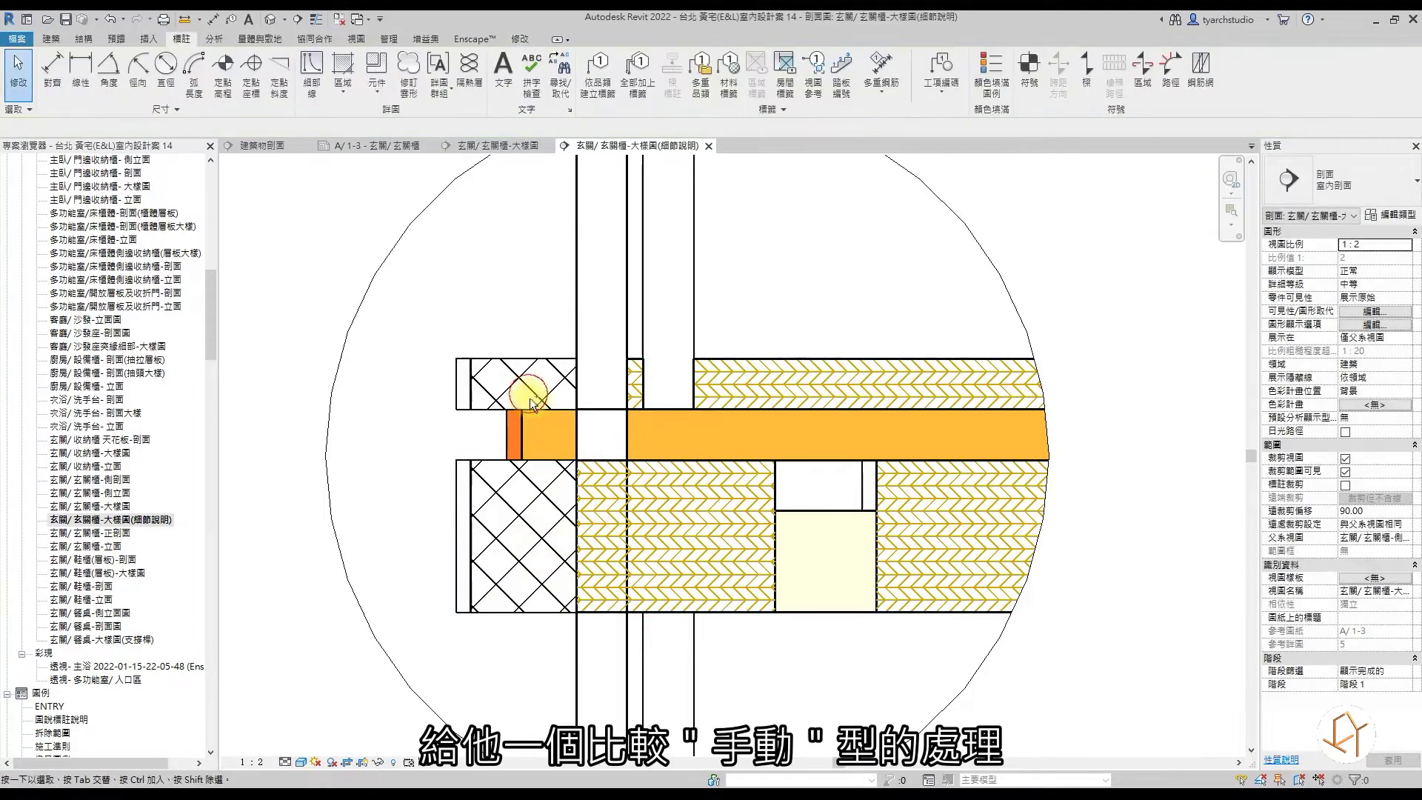
{"action": "left_click", "coordinate": [538, 370]}
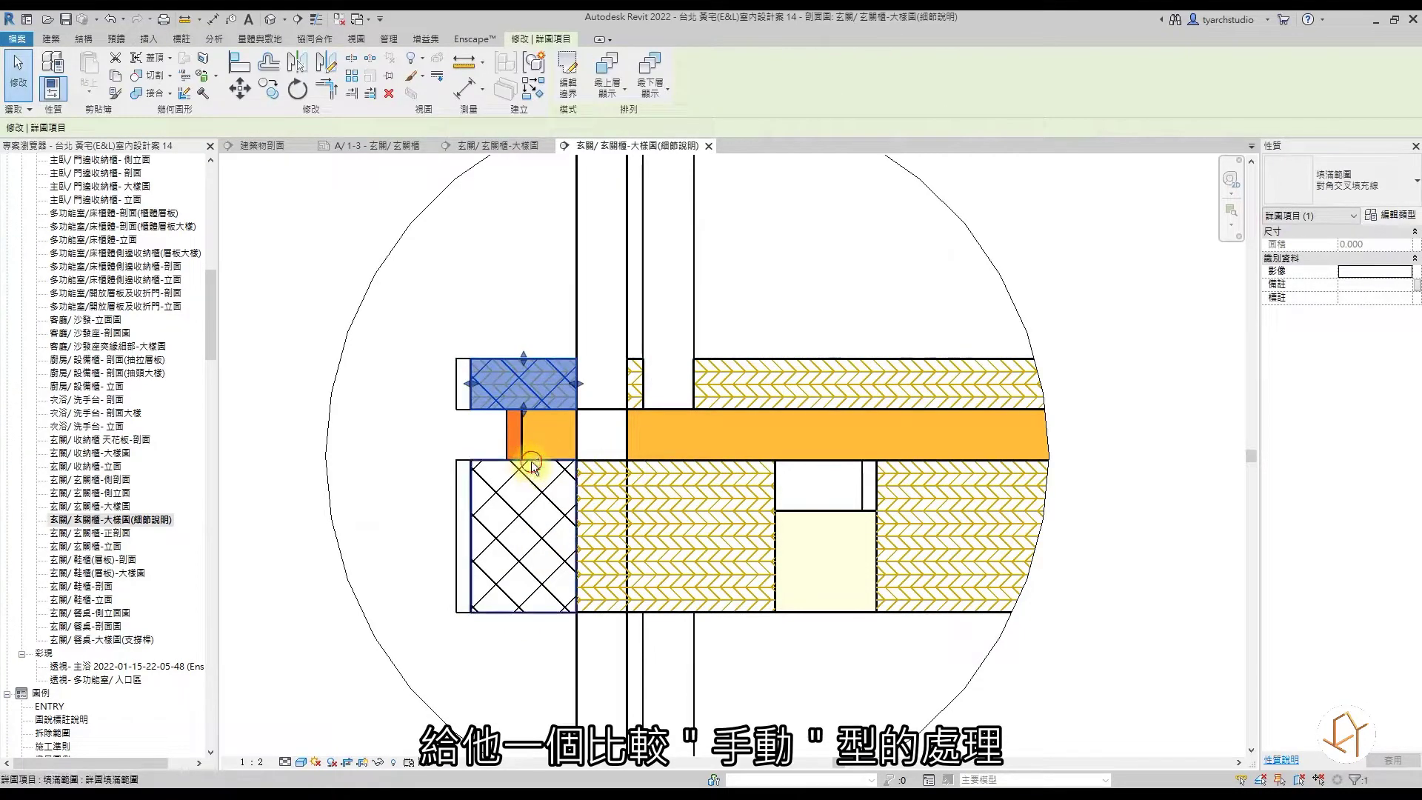
{"action": "left_click", "coordinate": [530, 474], "text": "ctrl"}
{"action": "left_click", "coordinate": [269, 89]}
{"action": "left_click", "coordinate": [461, 362]}
{"action": "left_click", "coordinate": [694, 361]}
{"action": "key", "text": "Escape"}
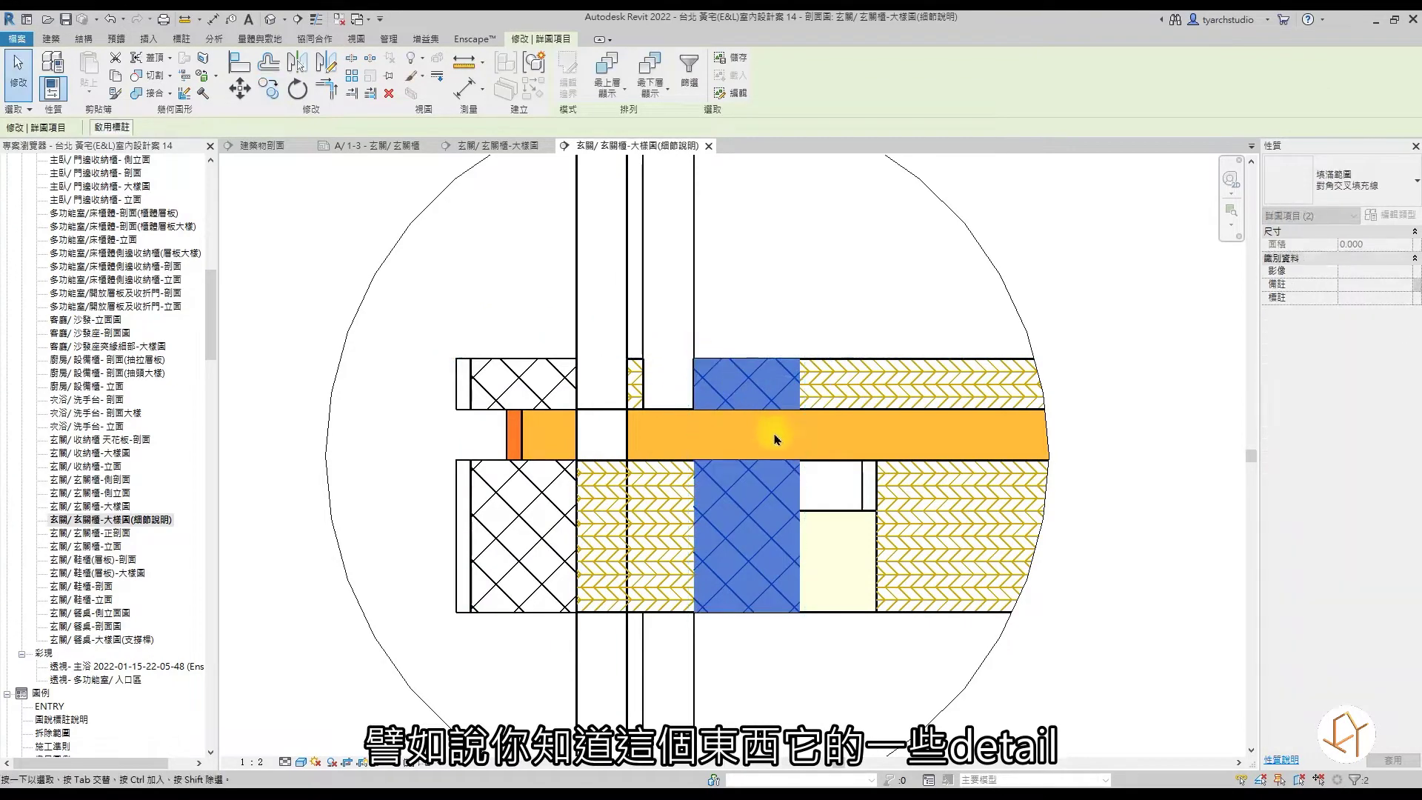
{"action": "key", "text": "Escape"}
Copy the two right-hand regions back so that their left edges align with the right edge of the glass panel.
{"action": "left_click", "coordinate": [752, 414]}
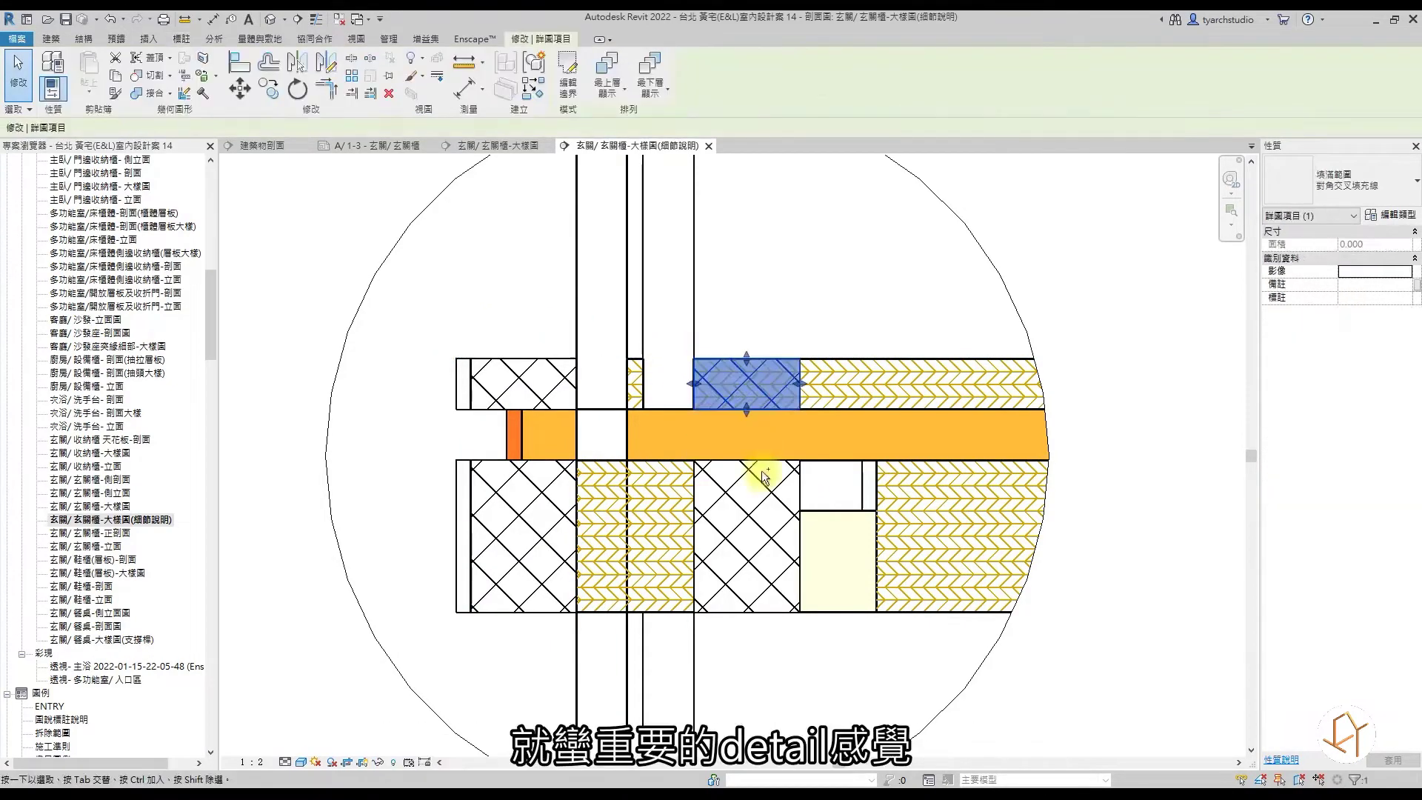
{"action": "left_click", "coordinate": [800, 472], "text": "ctrl"}
{"action": "left_click", "coordinate": [271, 89]}
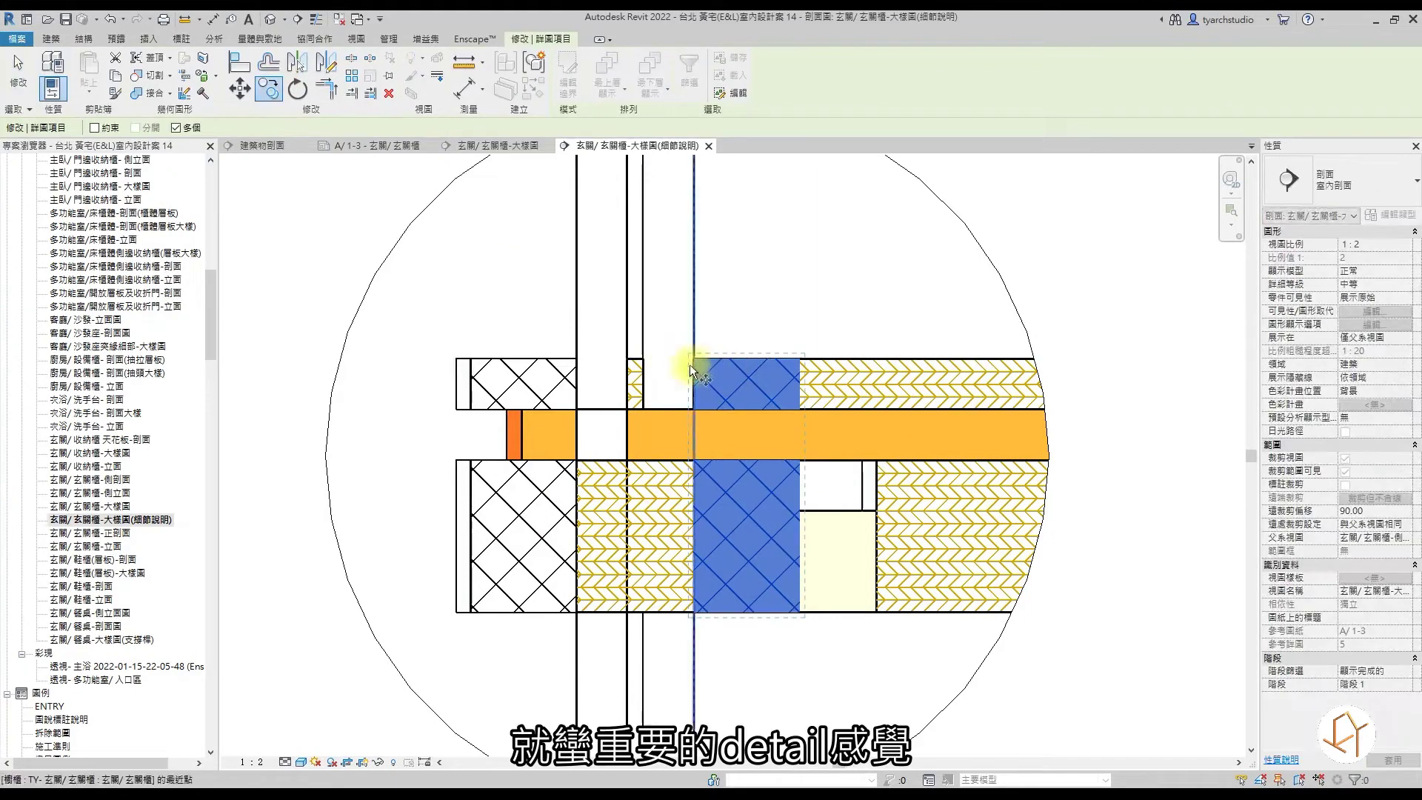
{"action": "left_click", "coordinate": [627, 363]}
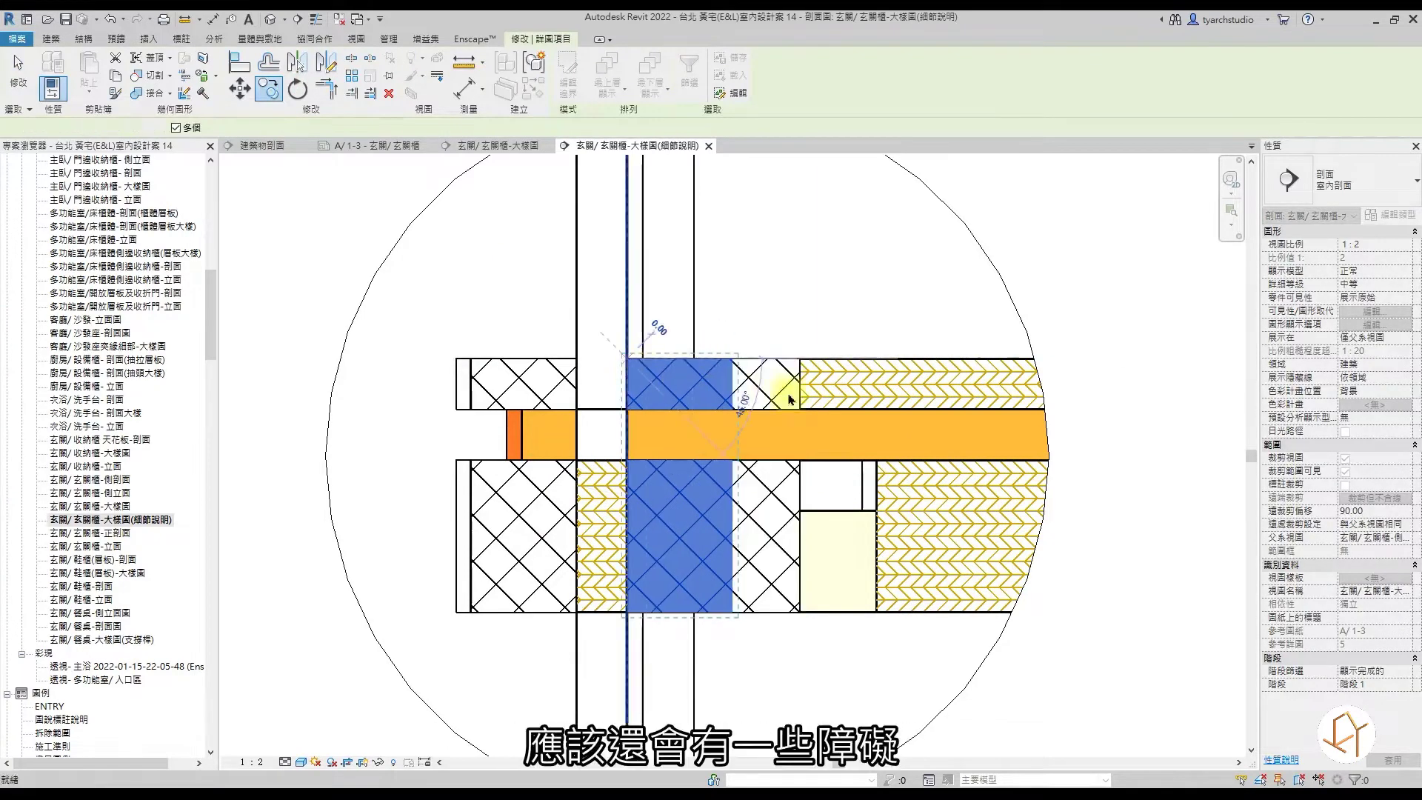
{"action": "key", "text": "Escape"}
{"action": "key", "text": "Escape"}
Narrow the newly copied upper and lower regions to the thin strip between the glass panel and the neighbouring vertical member.
{"action": "left_click", "coordinate": [735, 384]}
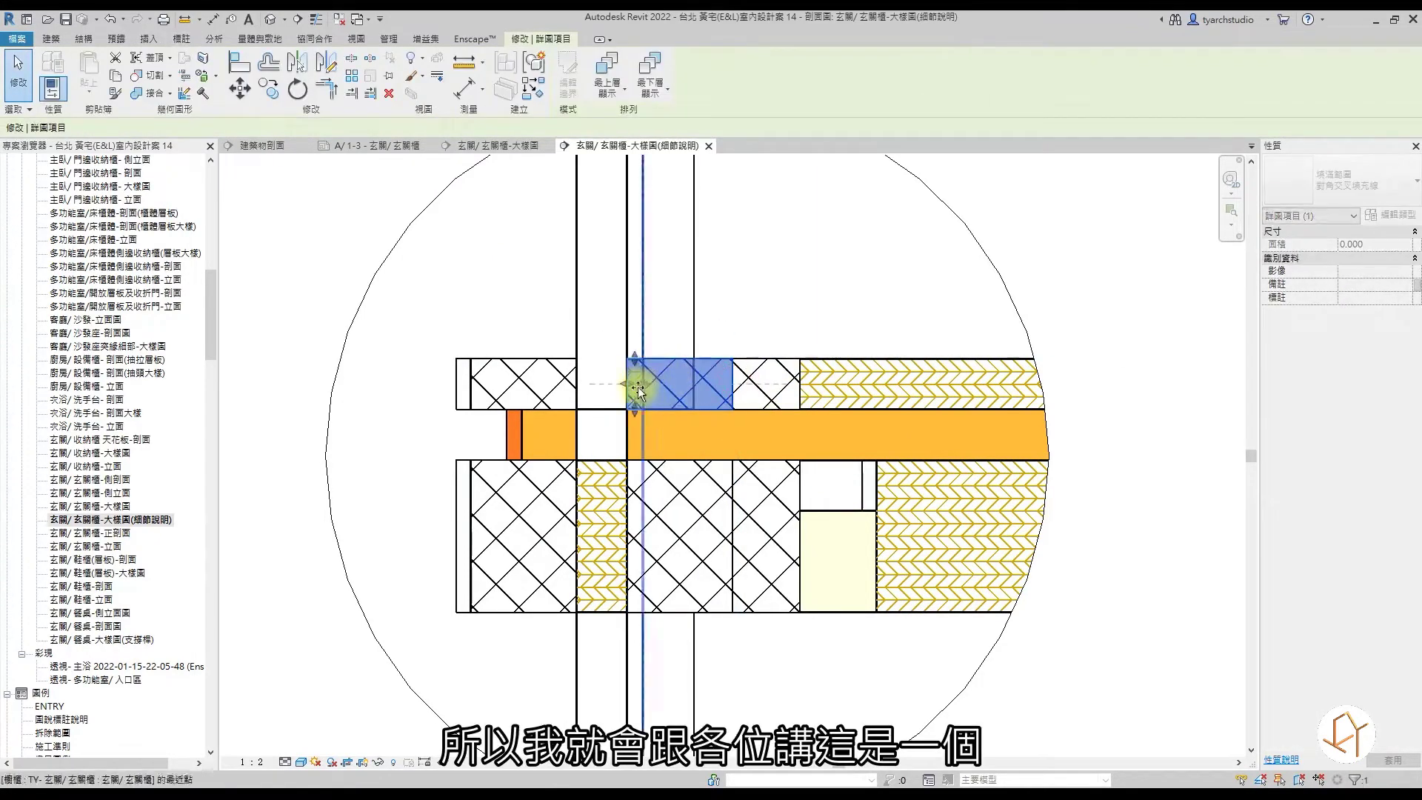
{"action": "key", "text": "Delete"}
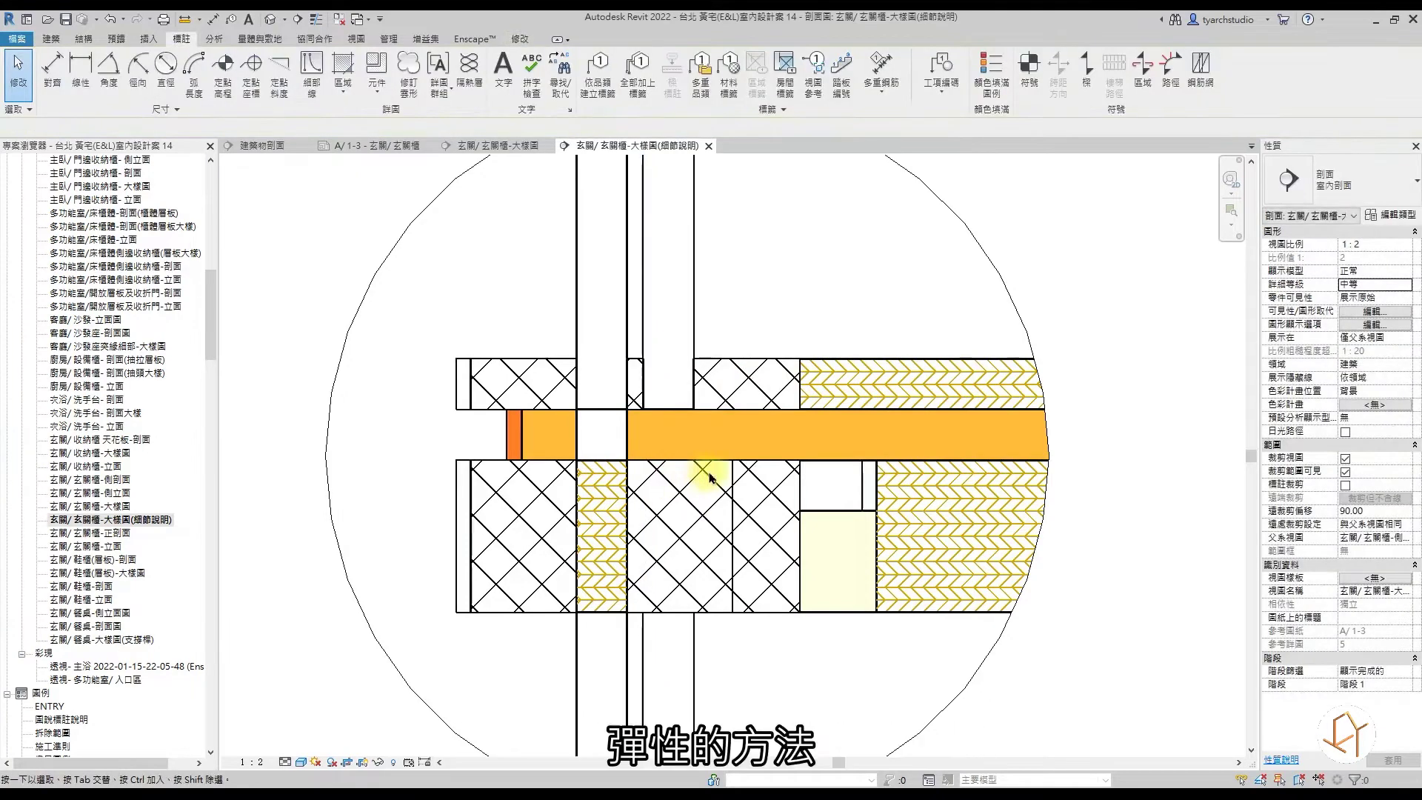
{"action": "left_click", "coordinate": [733, 527]}
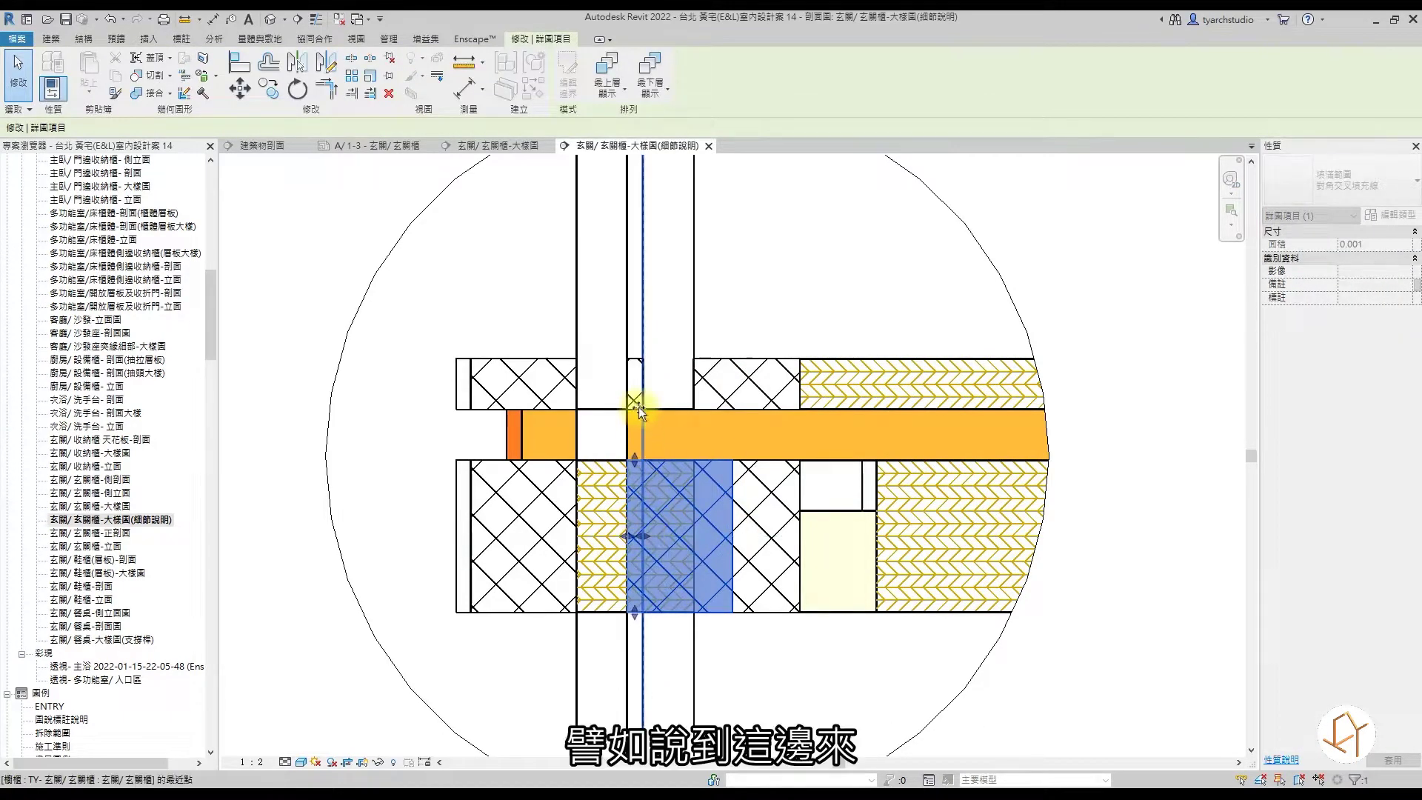
{"action": "key", "text": "Delete"}
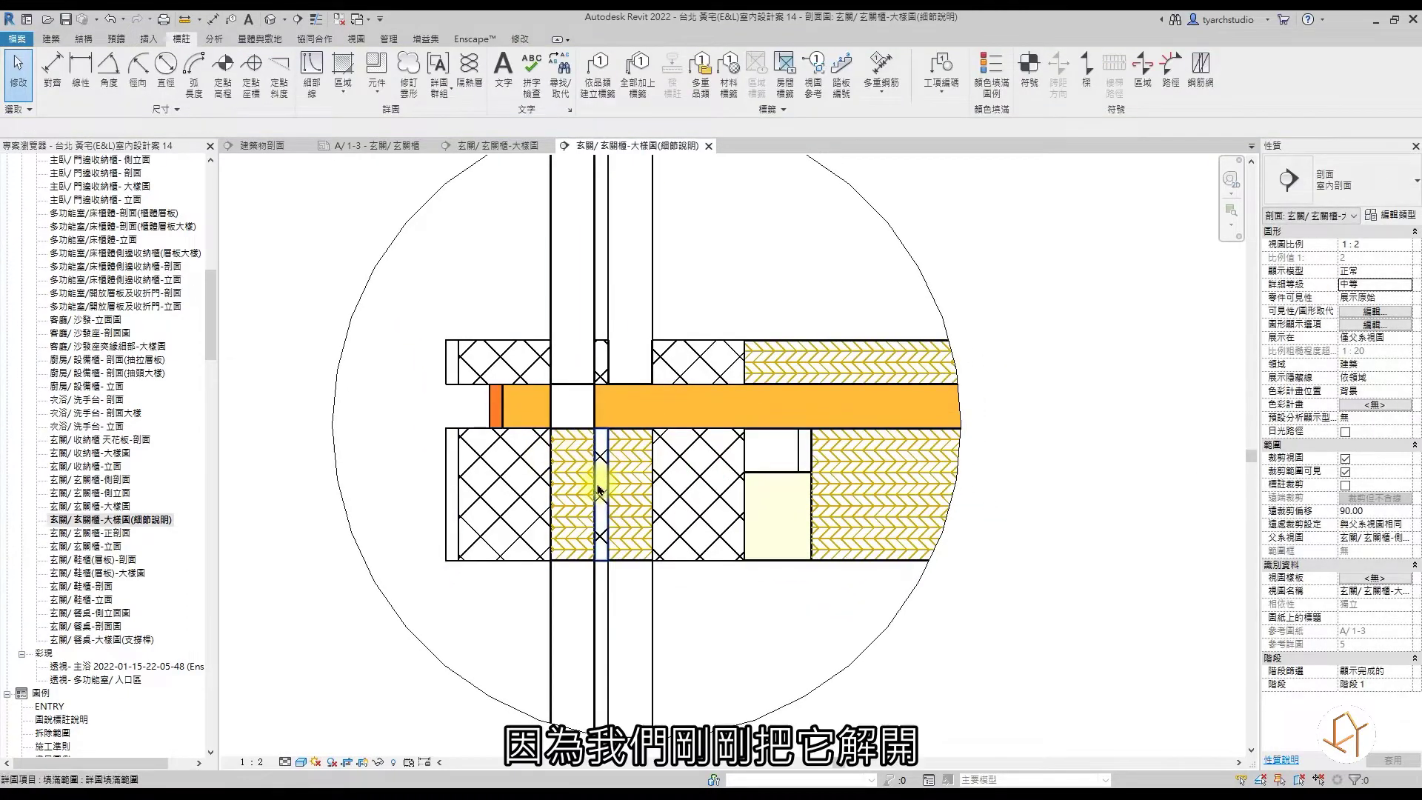
Temporarily uncrop the detail view to examine how the glass runs above and below the shelf, and crop it again.
{"action": "left_click", "coordinate": [347, 763]}
{"action": "scroll", "coordinate": [548, 461], "scroll_direction": "down", "scroll_amount": 5}
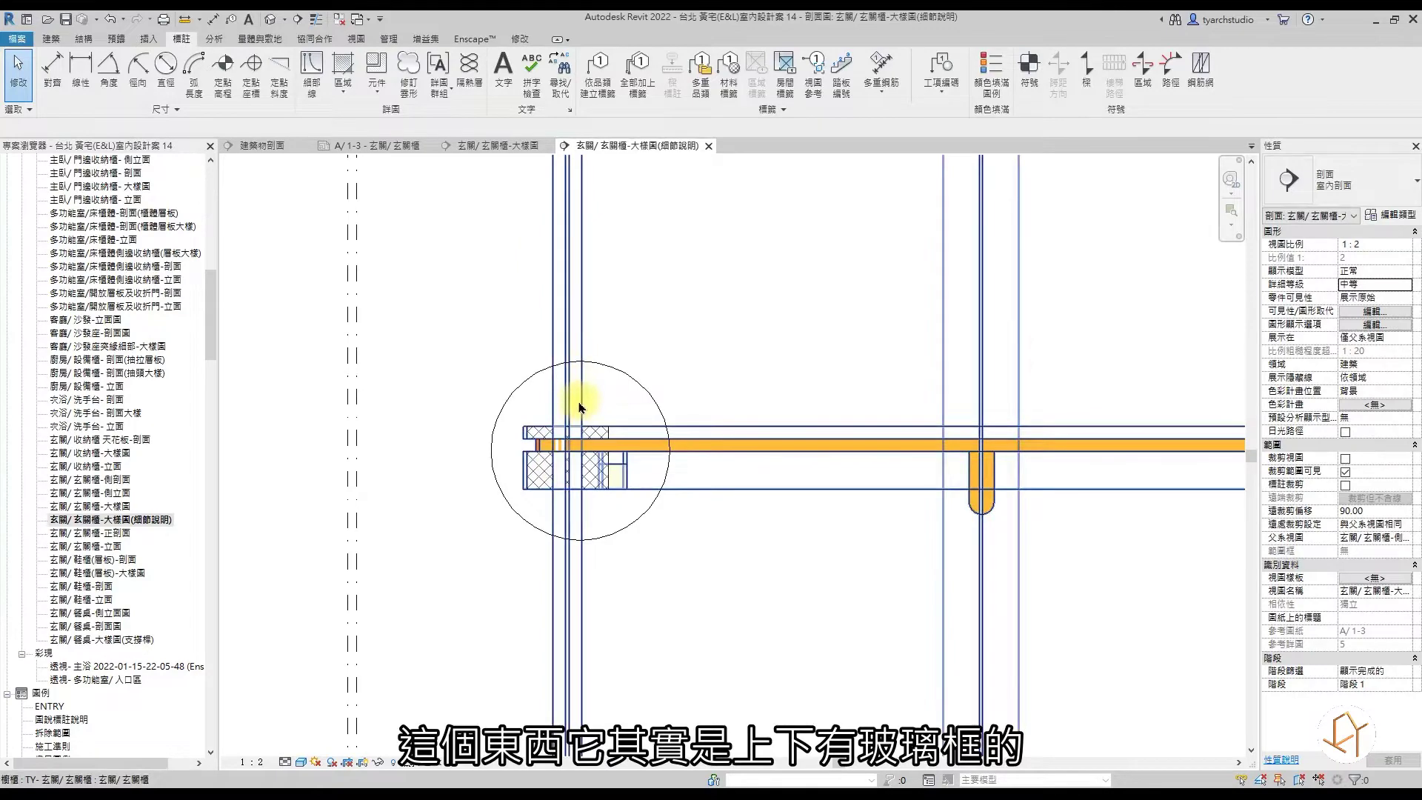
{"action": "left_click", "coordinate": [347, 763]}
{"action": "scroll", "coordinate": [622, 375], "scroll_direction": "up", "scroll_amount": 3}
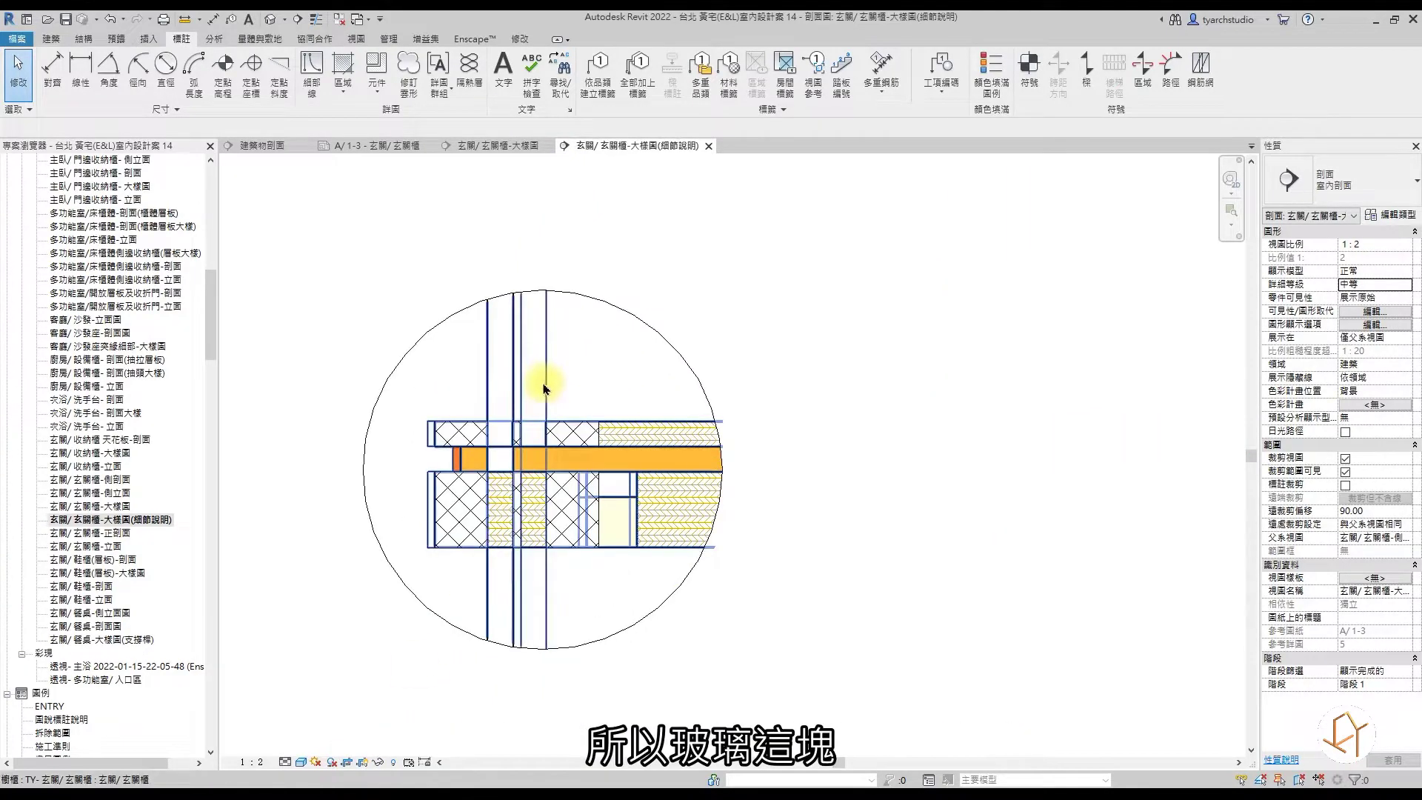
Extend the upper right crosshatched region along the top board to beyond the right side of the circular crop.
{"action": "scroll", "coordinate": [486, 413], "scroll_direction": "up", "scroll_amount": 2}
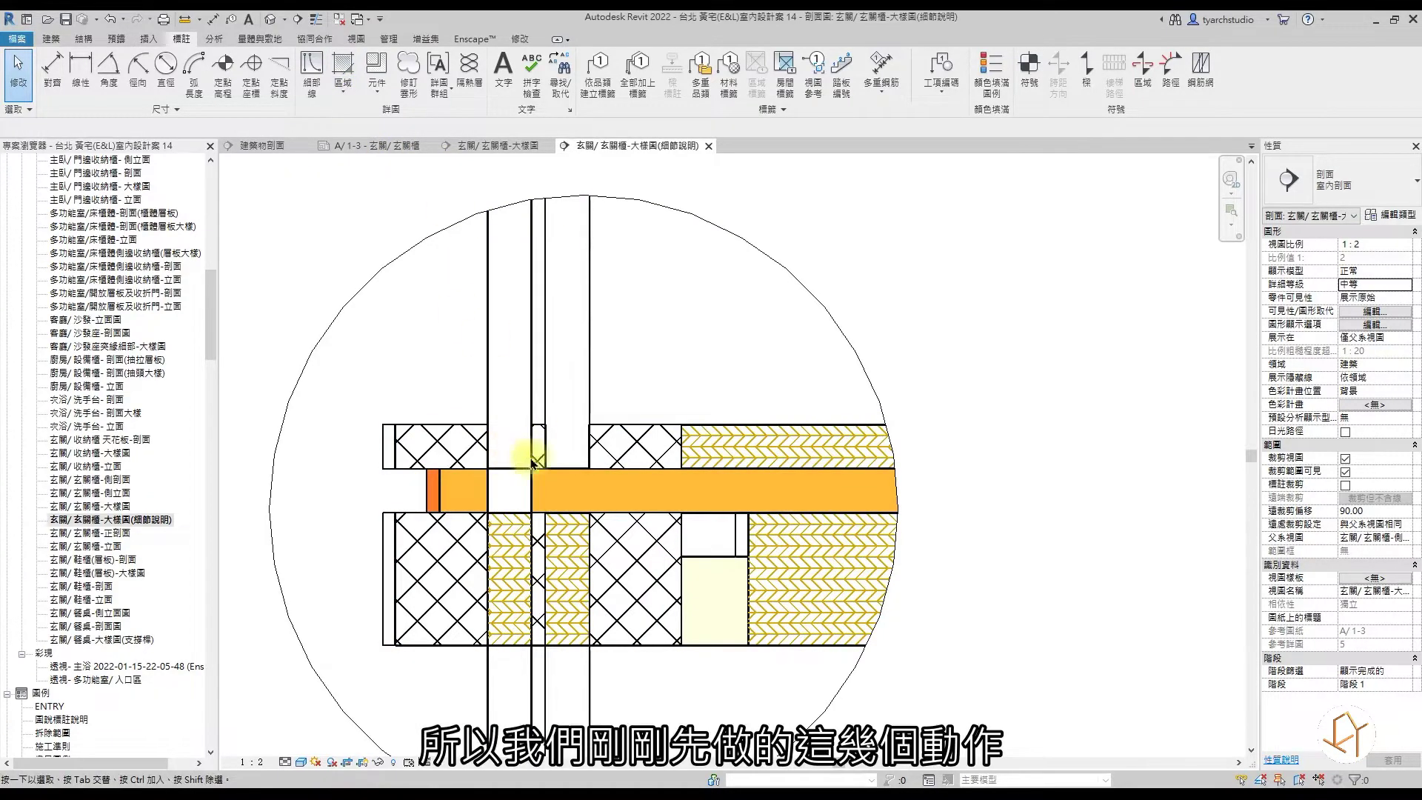
{"action": "left_click", "coordinate": [641, 435]}
{"action": "left_click_drag", "start_coordinate": [681, 447], "coordinate": [955, 447]}
{"action": "key", "text": "Escape"}
Copy the lower crosshatched region beside the cream block to the board segment starting at the block's right edge.
{"action": "left_click", "coordinate": [682, 546]}
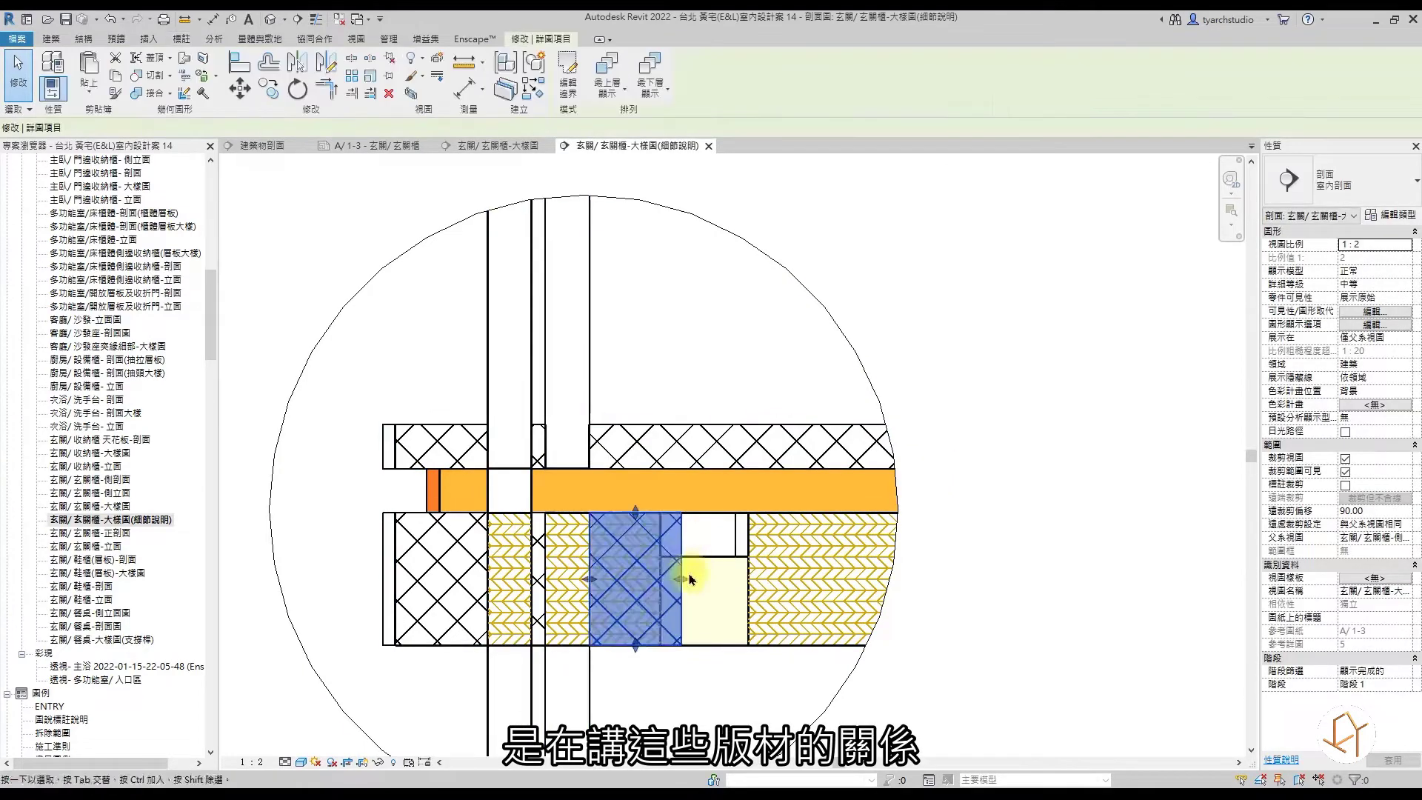
{"action": "middle_click_drag", "start_coordinate": [688, 577], "coordinate": [573, 489]}
{"action": "left_click", "coordinate": [269, 89]}
{"action": "left_click", "coordinate": [470, 424]}
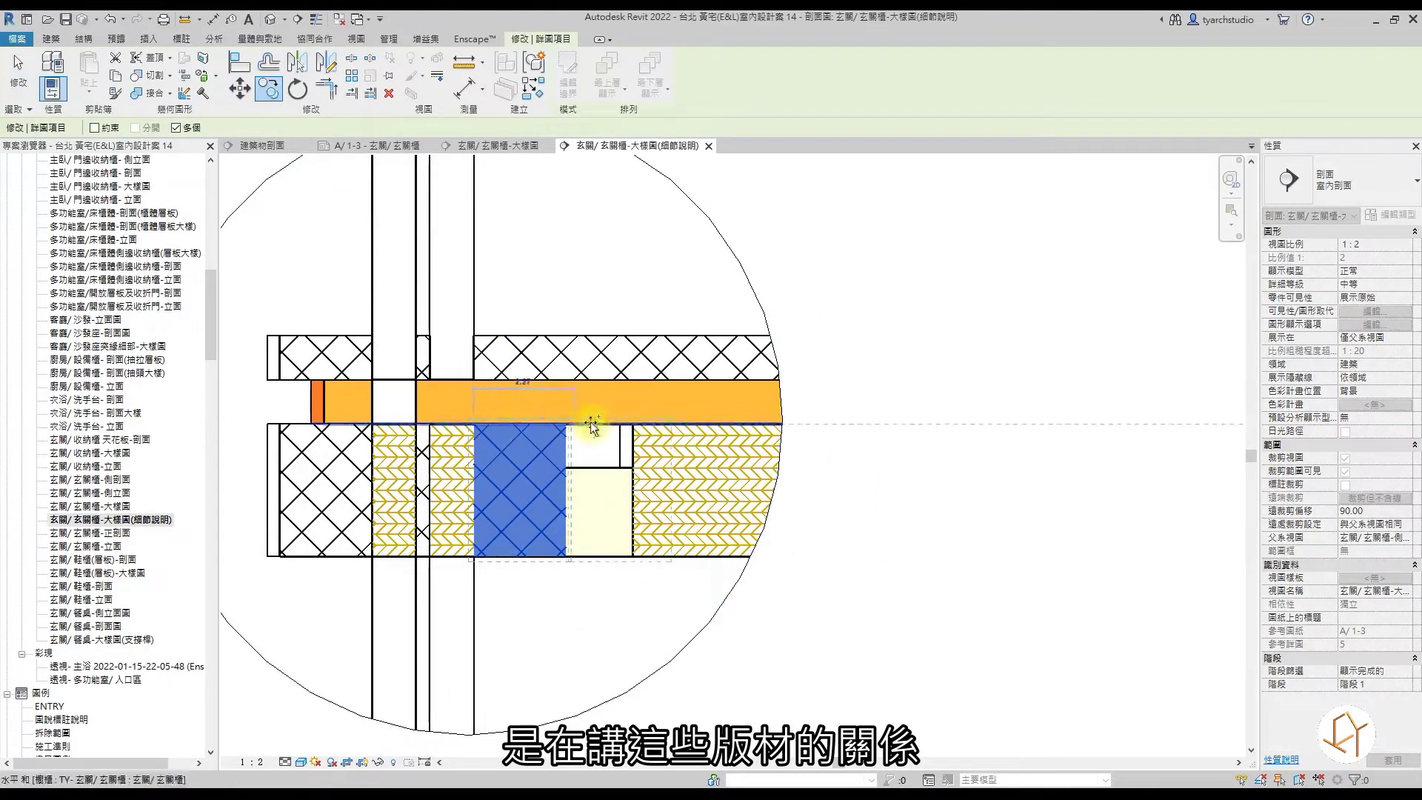
{"action": "left_click", "coordinate": [632, 425]}
{"action": "key", "text": "Escape"}
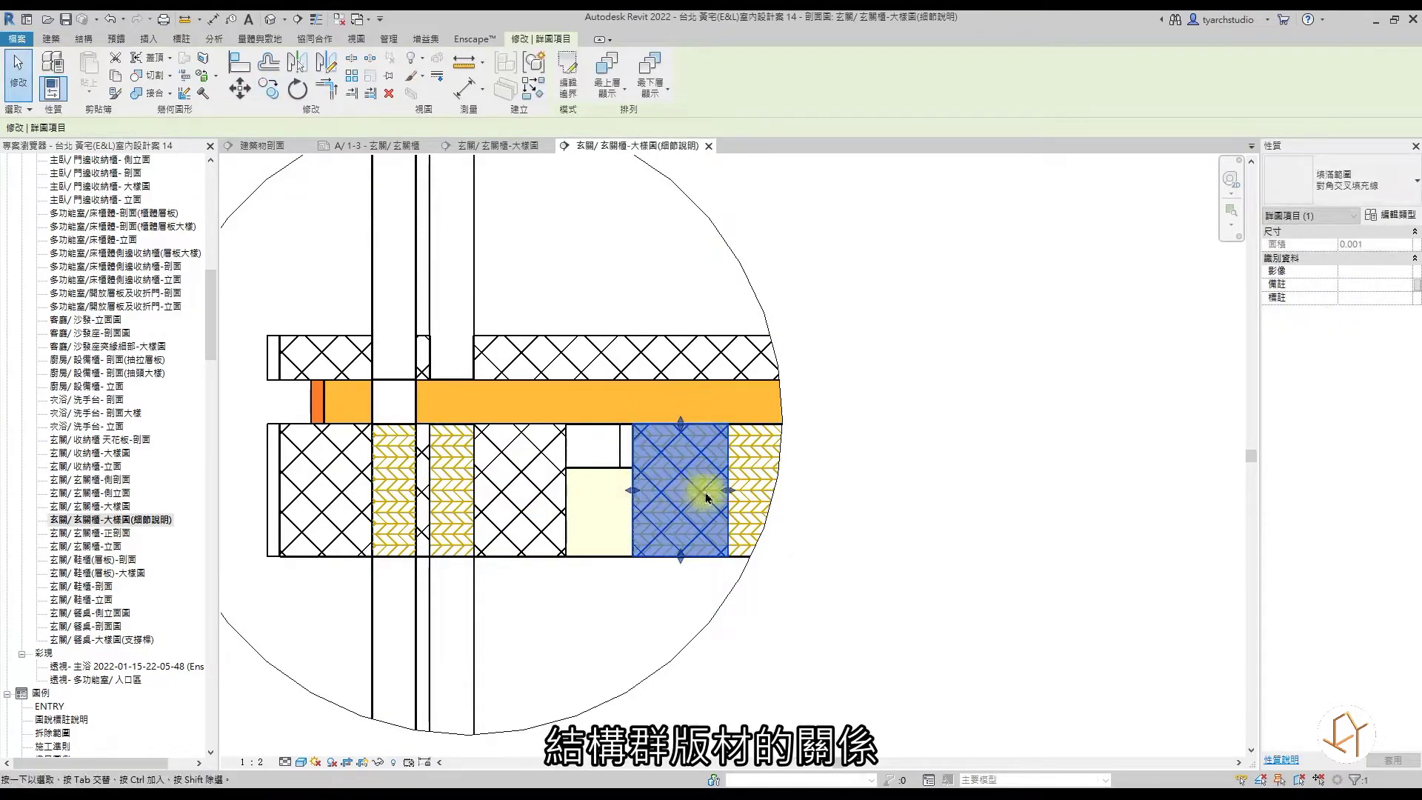
{"action": "key", "text": "Escape"}
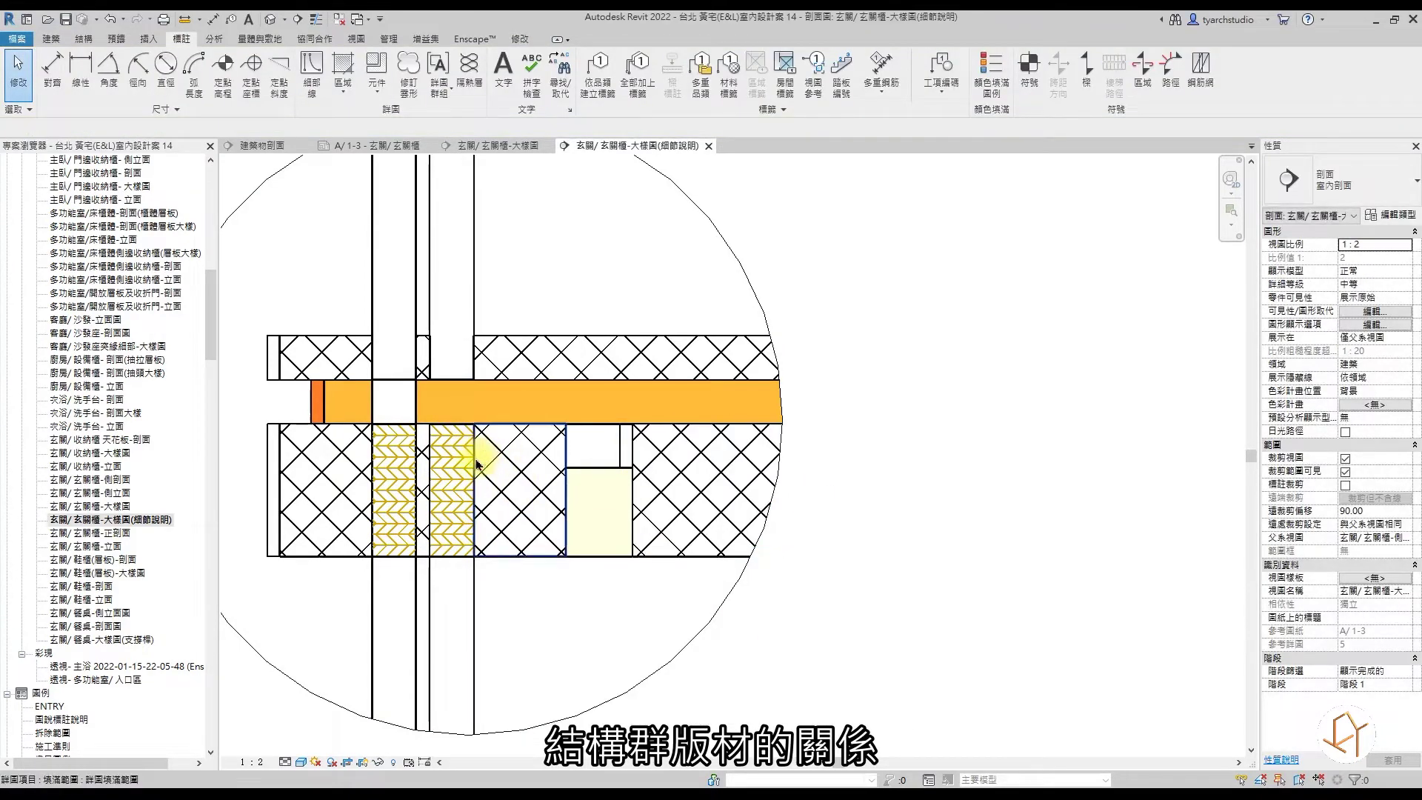
Delete the thin lower hatch strip and the lower crosshatched region just before the cream block.
{"action": "left_click_drag", "start_coordinate": [476, 465], "coordinate": [478, 505]}
{"action": "key", "text": "Delete"}
{"action": "left_click", "coordinate": [432, 489]}
{"action": "left_click_drag", "start_coordinate": [433, 489], "coordinate": [545, 492]}
{"action": "key", "text": "Delete"}
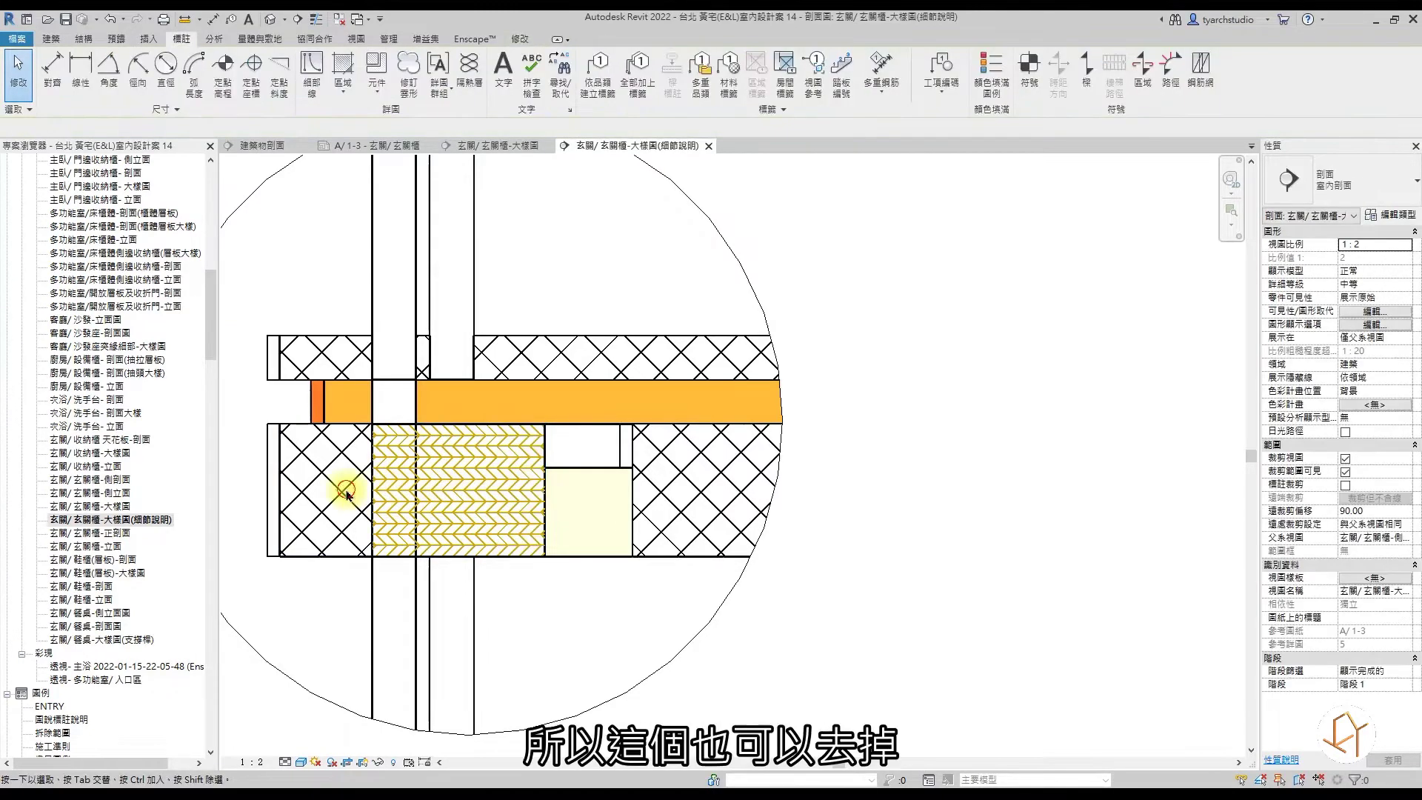
Stretch the lower left crosshatched region across the vertical members to the left edge of the cream block.
{"action": "left_click", "coordinate": [363, 492]}
{"action": "left_click_drag", "start_coordinate": [371, 490], "coordinate": [546, 497]}
{"action": "left_click", "coordinate": [658, 489]}
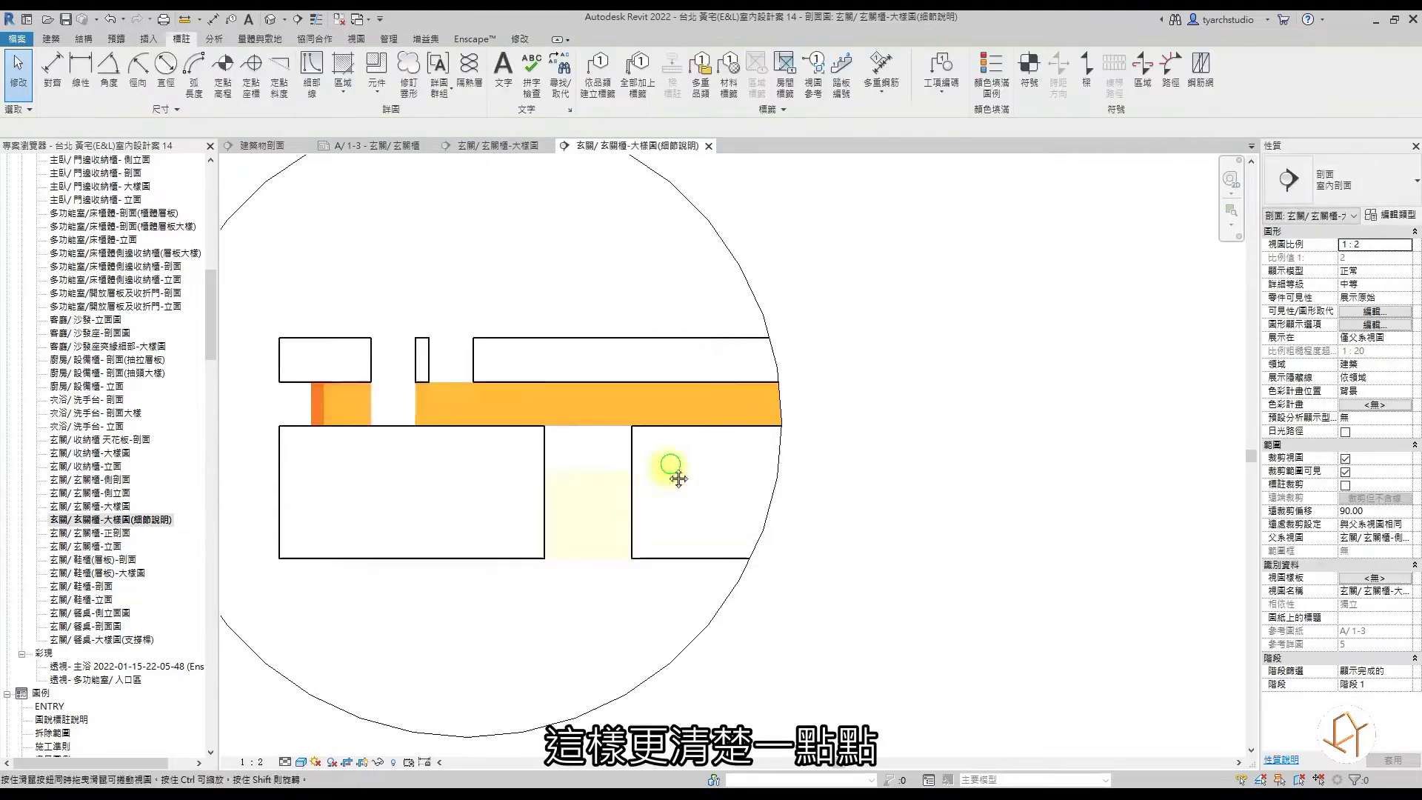
{"action": "middle_click_drag", "start_coordinate": [396, 404], "coordinate": [499, 444]}
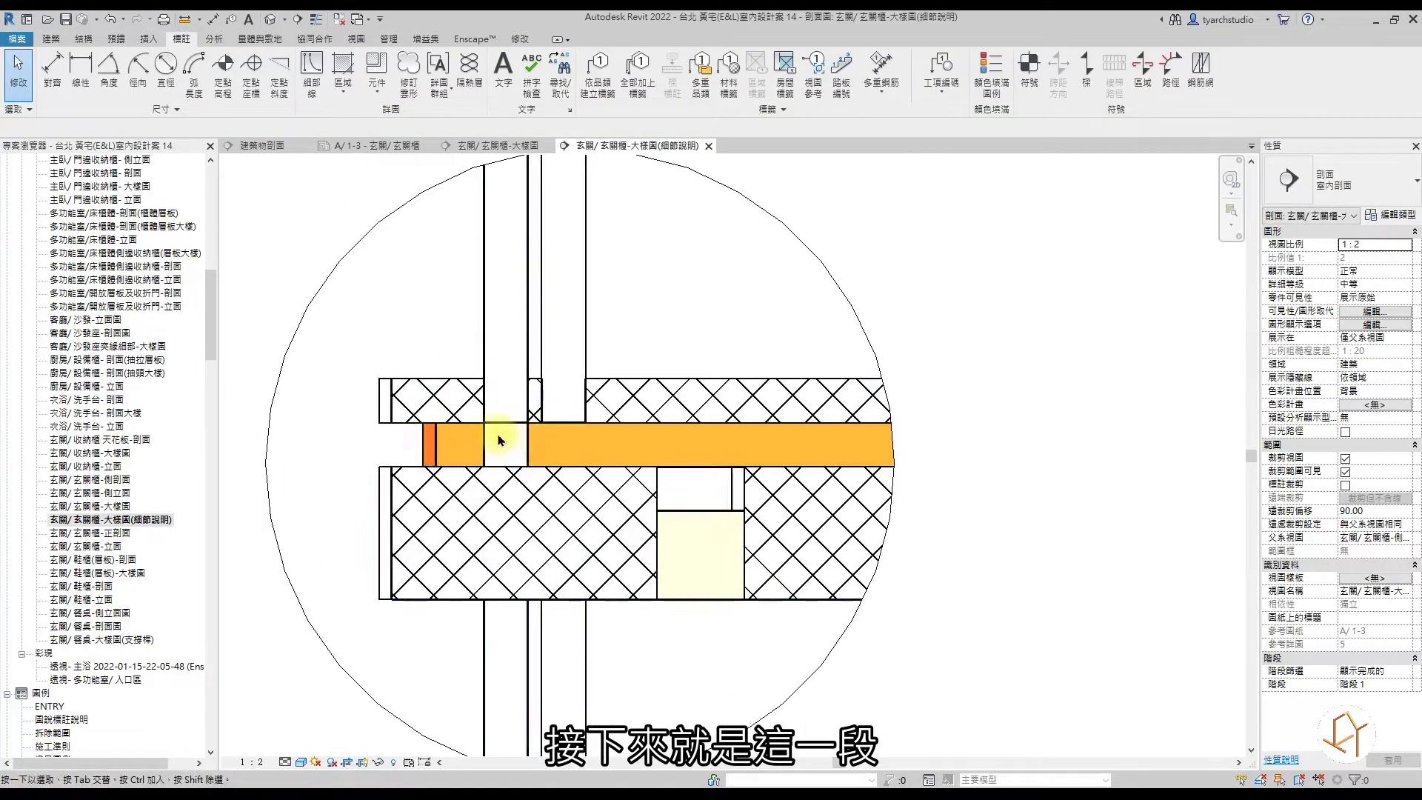
Uncrop the detail view and open the entrance cabinet for in-place editing.
{"action": "left_click", "coordinate": [508, 424]}
{"action": "scroll", "coordinate": [565, 416], "scroll_direction": "down", "scroll_amount": 2}
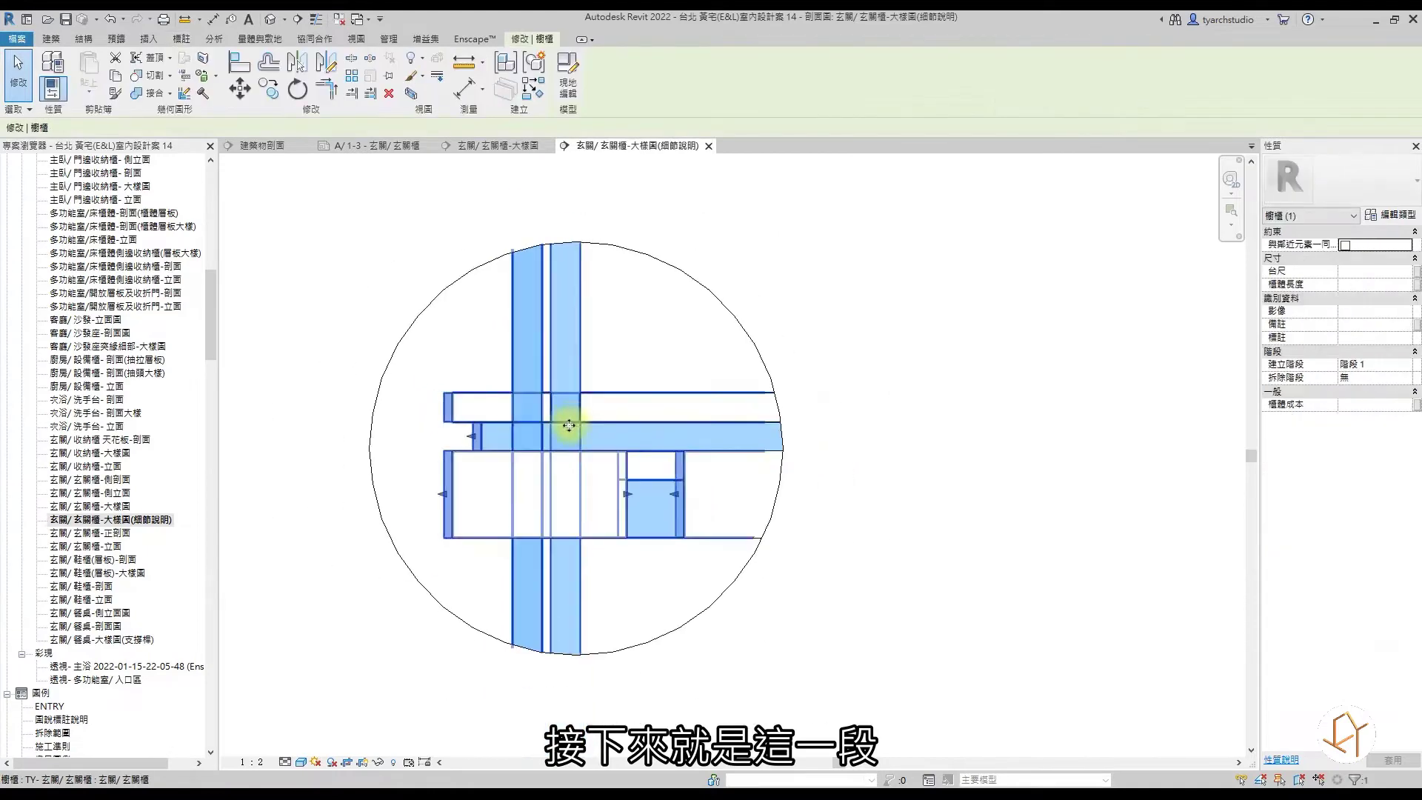
{"action": "left_click", "coordinate": [332, 764]}
{"action": "scroll", "coordinate": [555, 435], "scroll_direction": "down", "scroll_amount": 3}
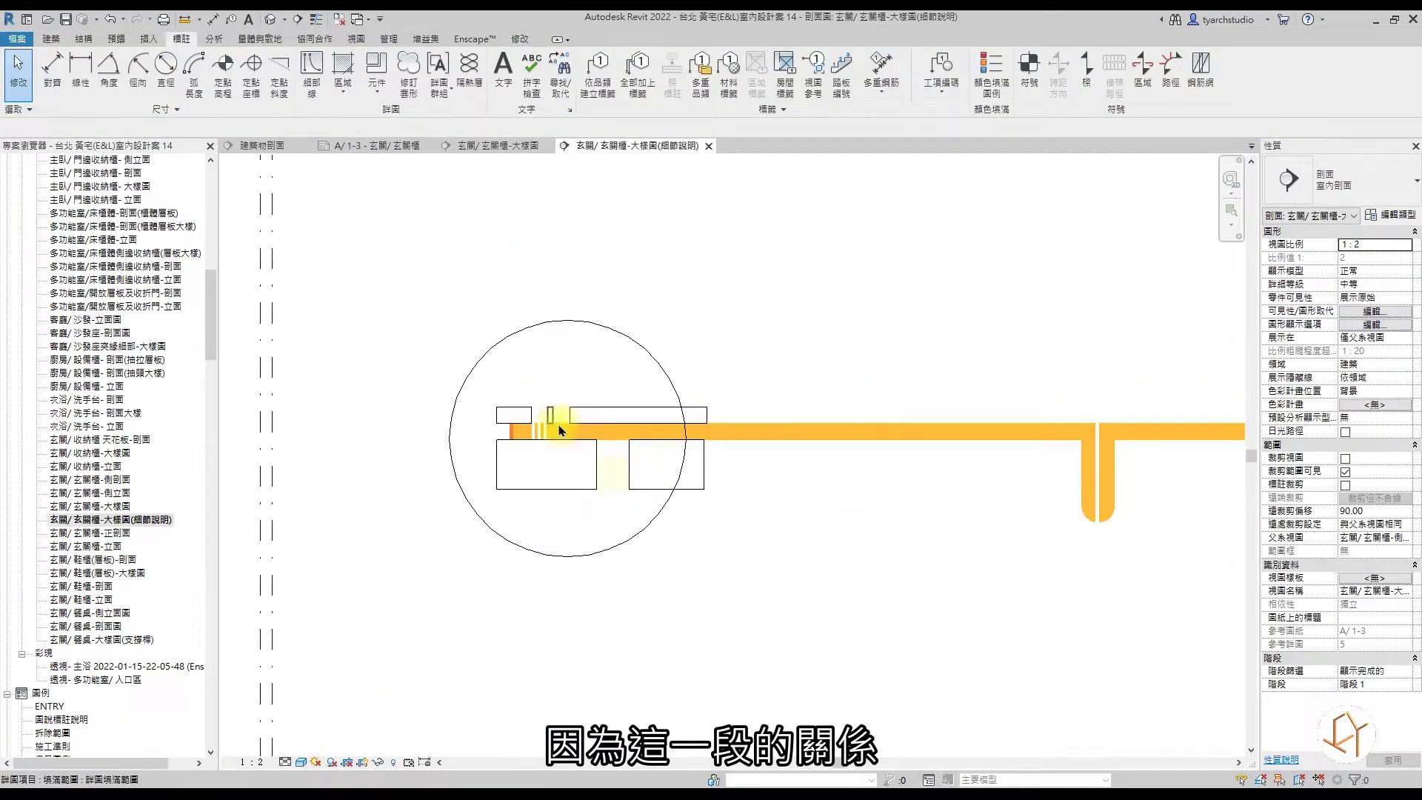
{"action": "scroll", "coordinate": [549, 362], "scroll_direction": "up", "scroll_amount": 1}
{"action": "left_click", "coordinate": [550, 362]}
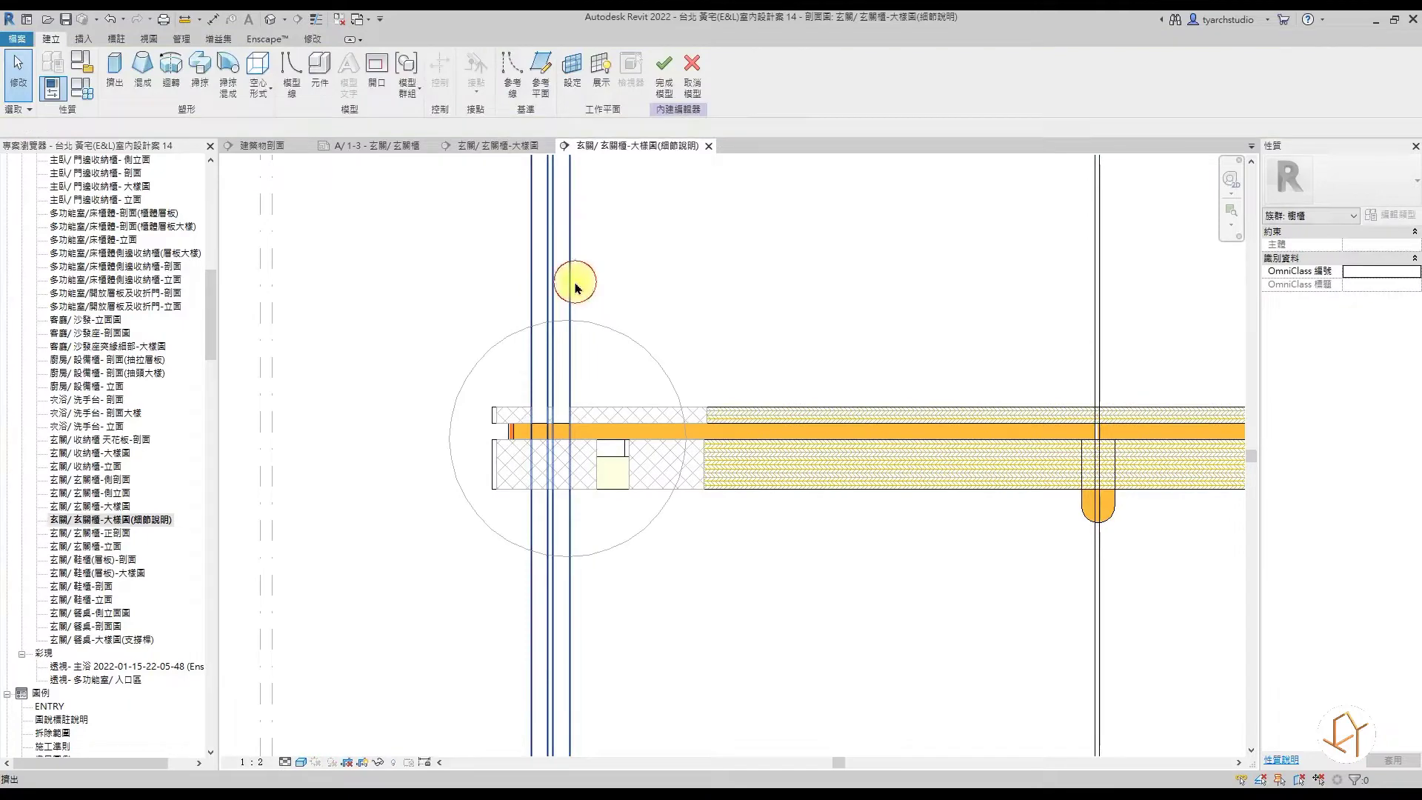
Shorten the full-height glass extrusion to the lowest bay, ending its top at 45 beneath the first shelf and adjusting its bottom end.
{"action": "scroll", "coordinate": [746, 367], "scroll_direction": "down", "scroll_amount": 5}
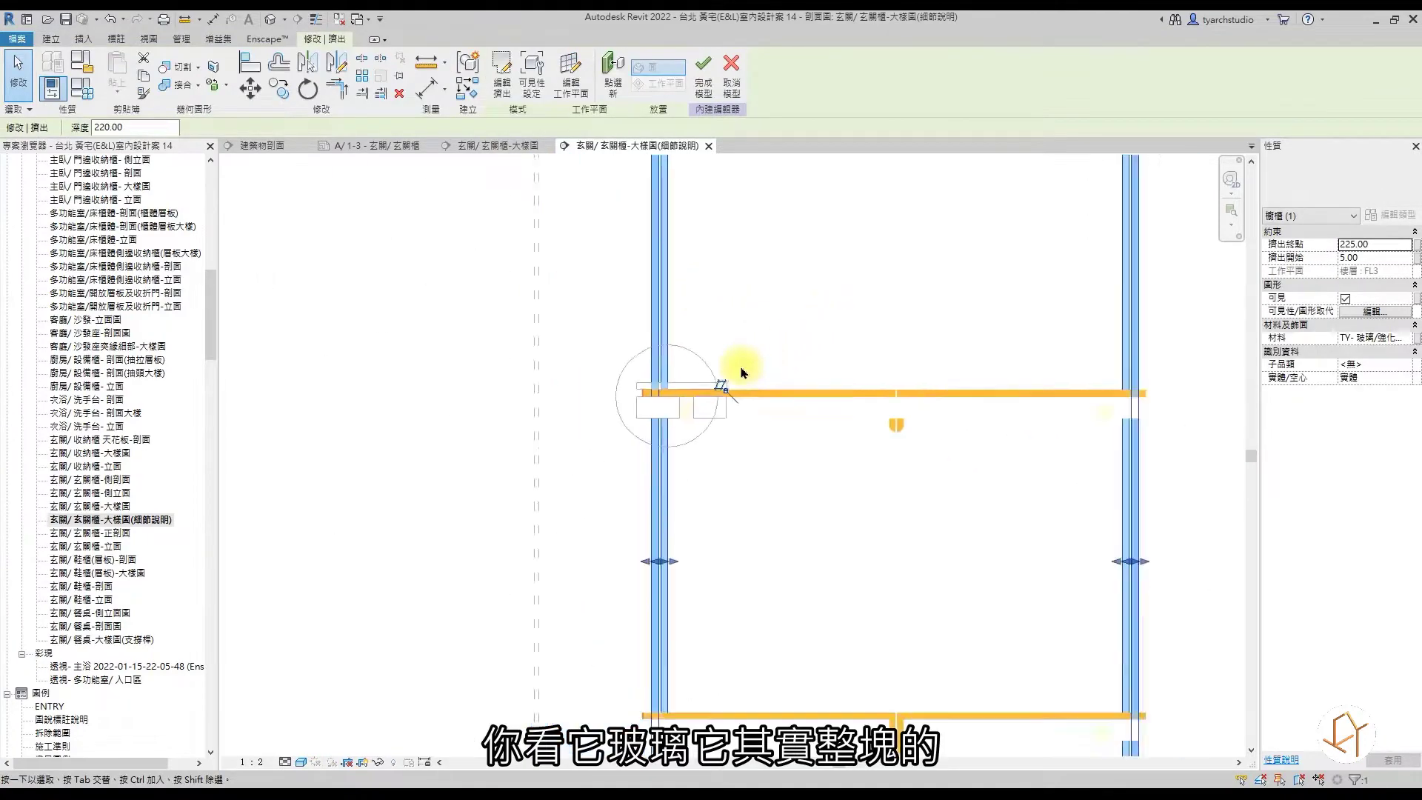
{"action": "scroll", "coordinate": [661, 433], "scroll_direction": "down", "scroll_amount": 4}
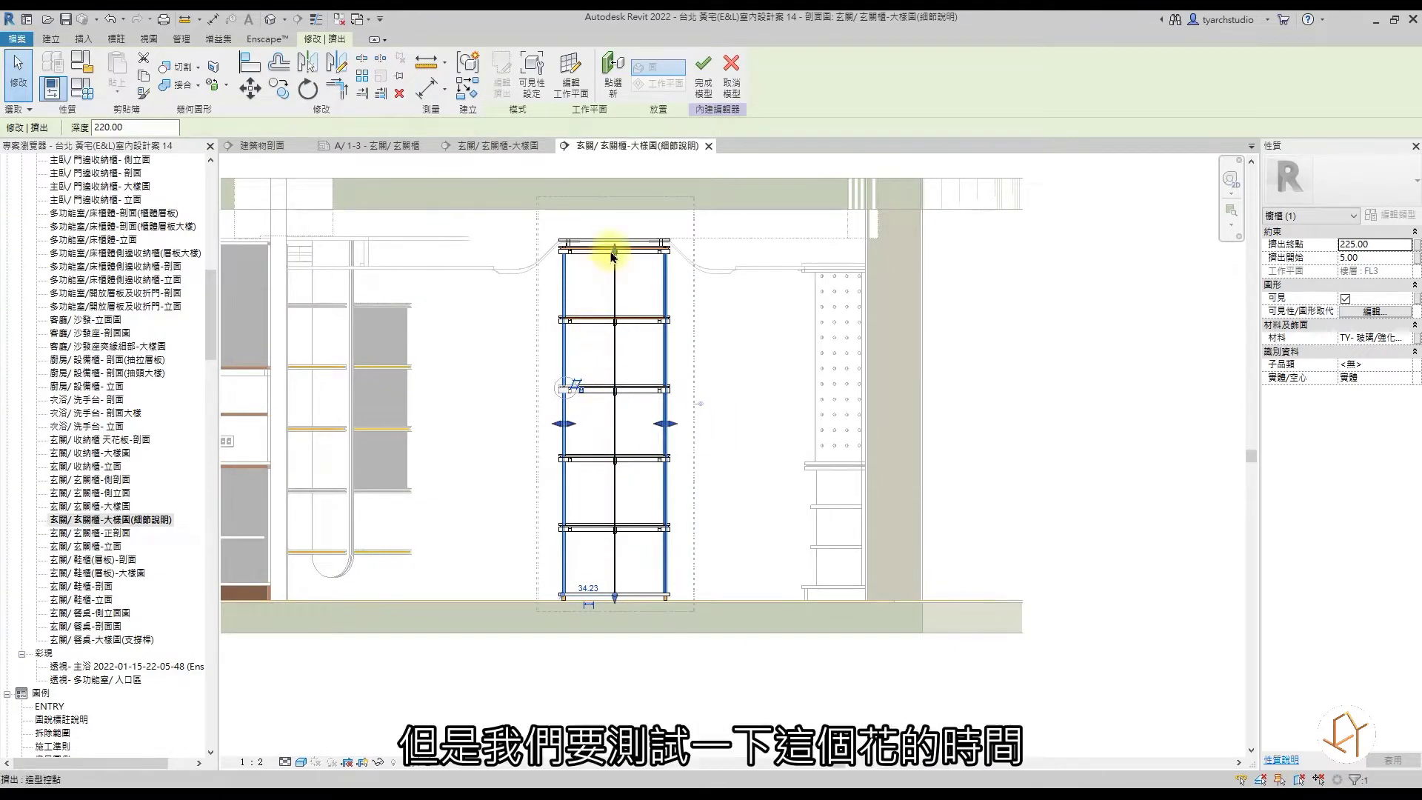
{"action": "left_click_drag", "start_coordinate": [611, 257], "coordinate": [627, 437]}
{"action": "scroll", "coordinate": [636, 722], "scroll_direction": "up", "scroll_amount": 3}
{"action": "left_click_drag", "start_coordinate": [679, 722], "coordinate": [681, 724]}
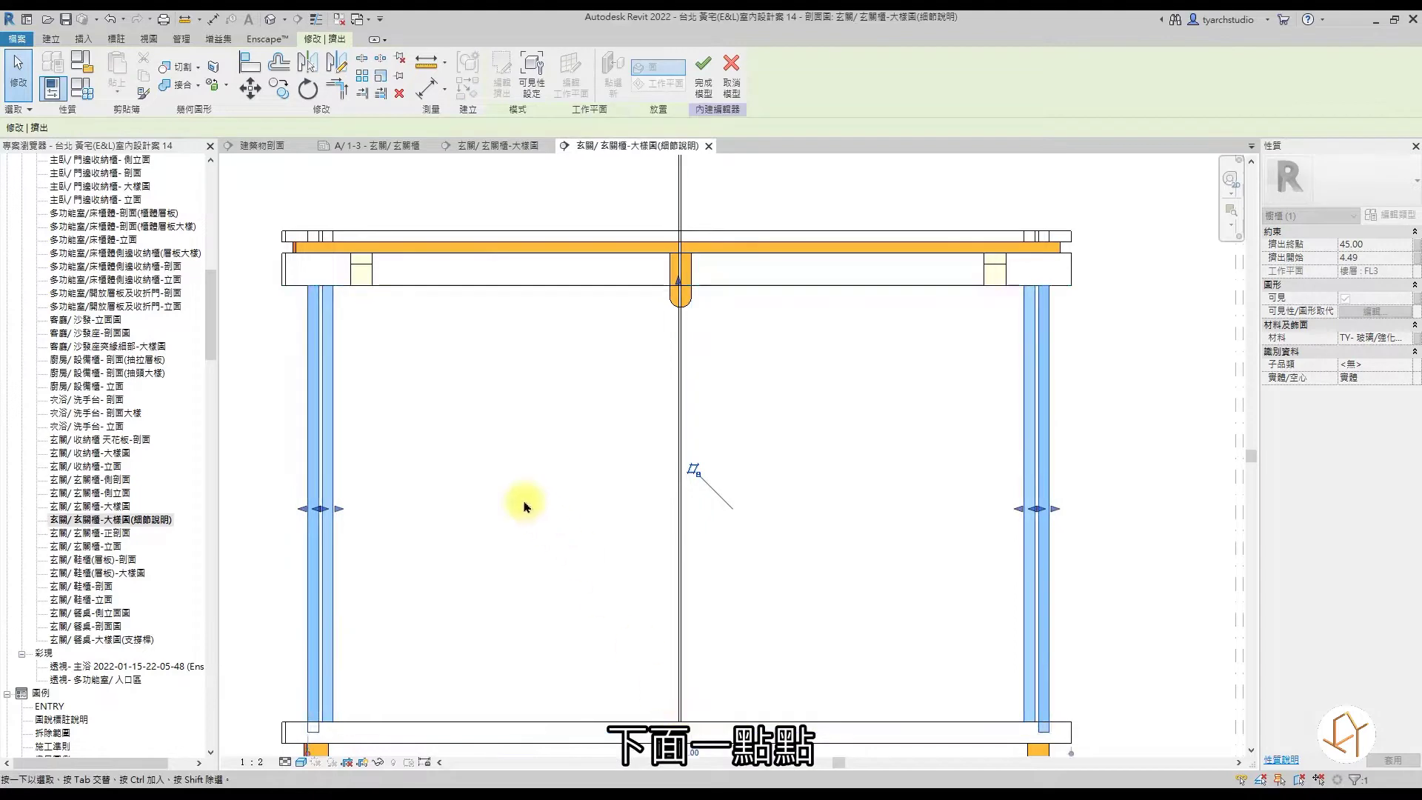
{"action": "scroll", "coordinate": [525, 499], "scroll_direction": "down", "scroll_amount": 2}
{"action": "left_click", "coordinate": [285, 95]}
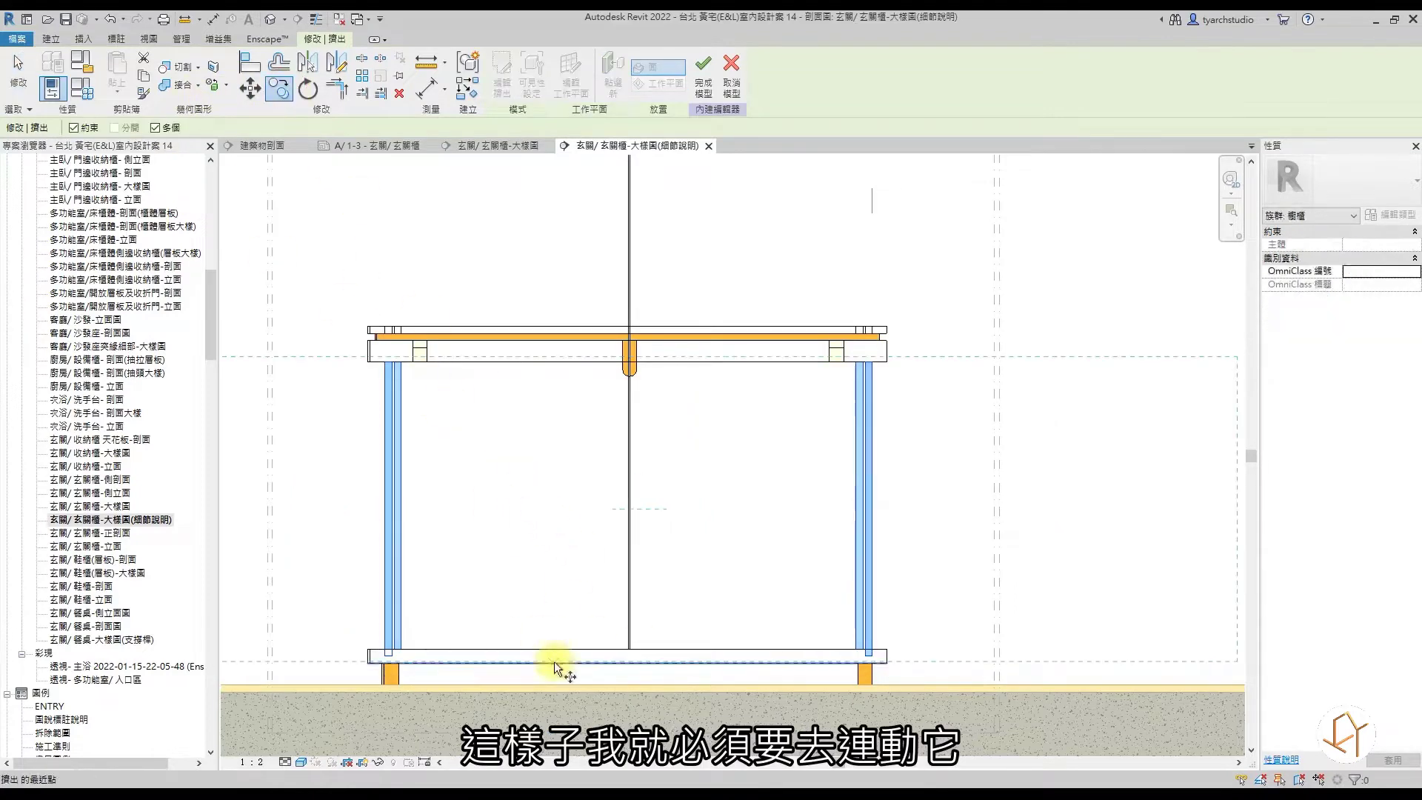
{"action": "left_click", "coordinate": [852, 663]}
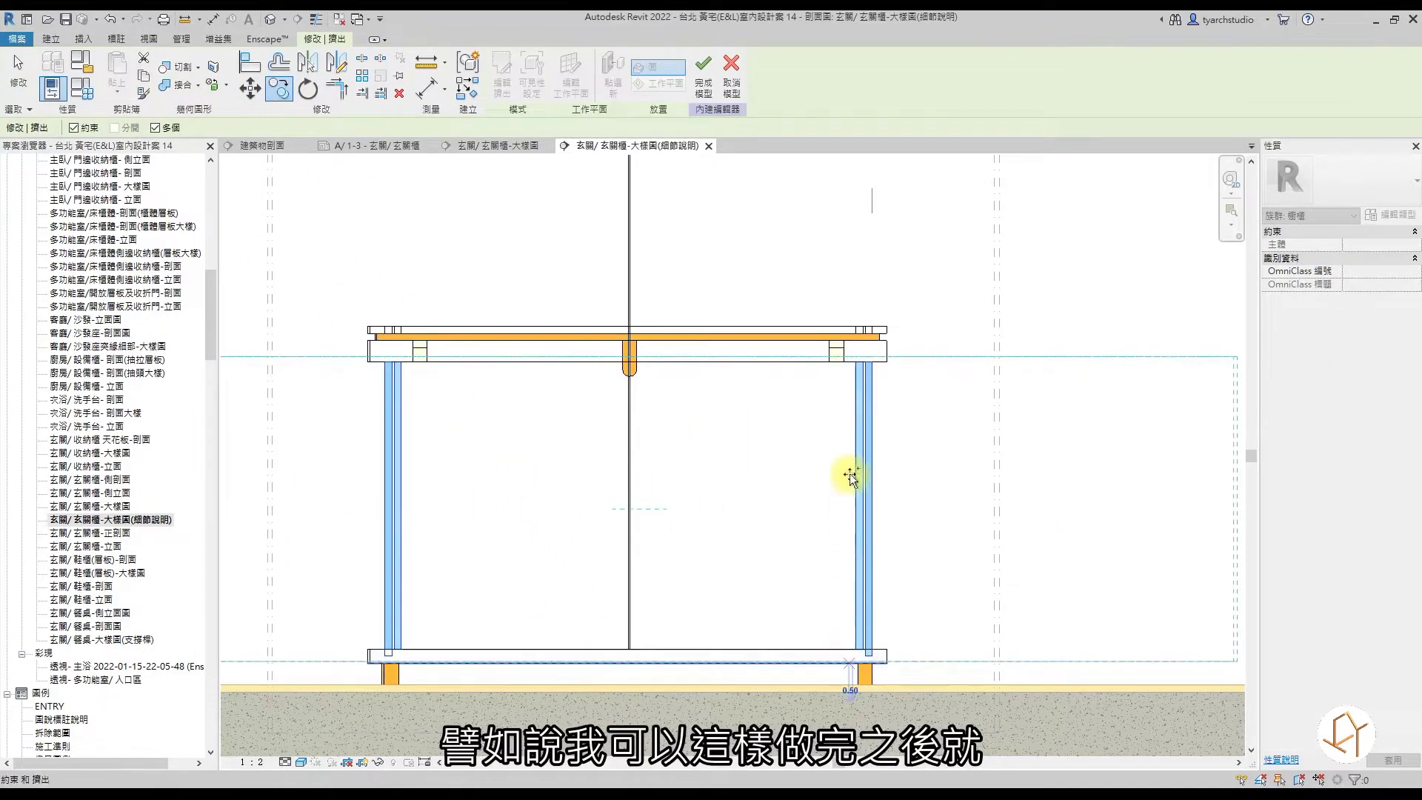
{"action": "key", "text": "Escape"}
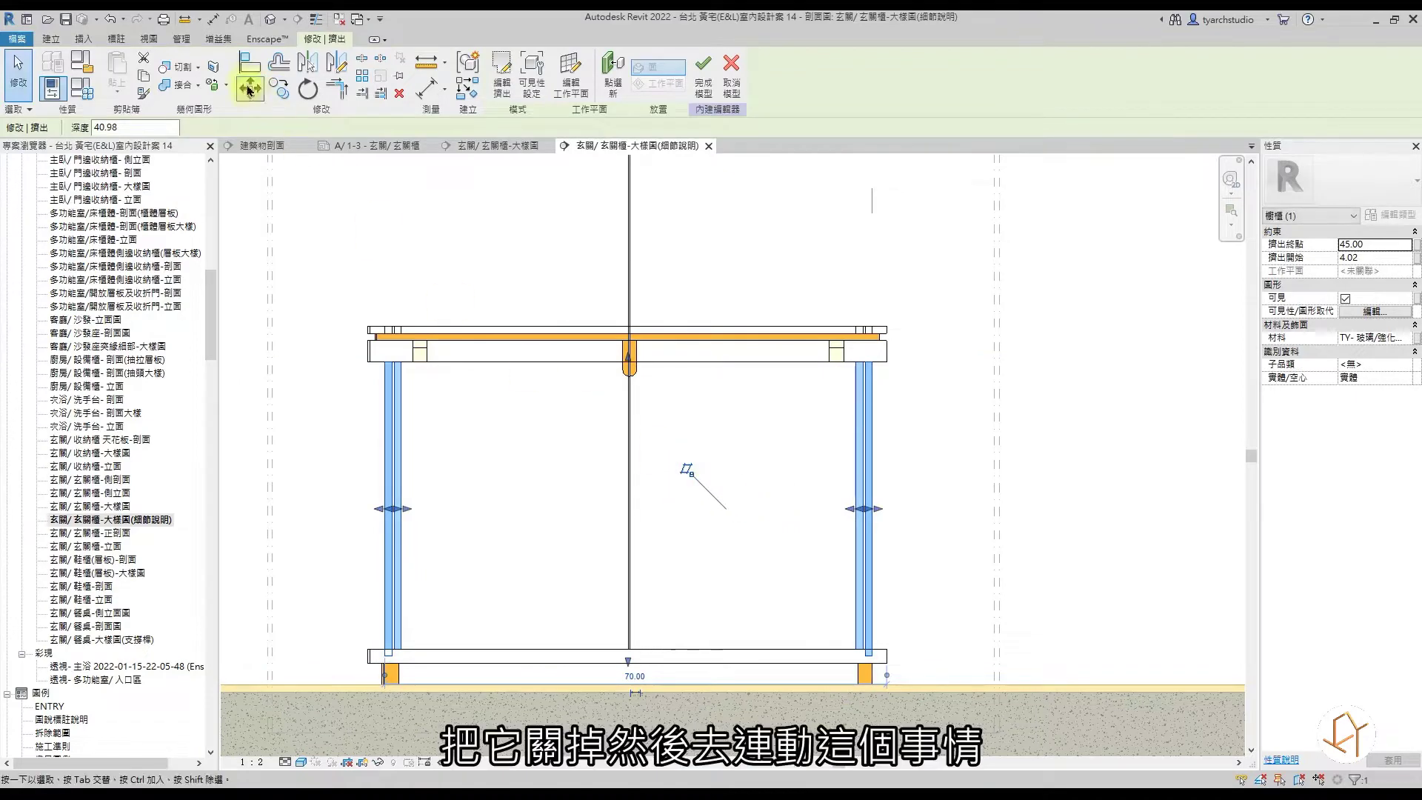
Copy the shortened glass extrusion straight up into the second bay with the movement constraint turned off.
{"action": "left_click", "coordinate": [275, 90]}
{"action": "left_click", "coordinate": [368, 661]}
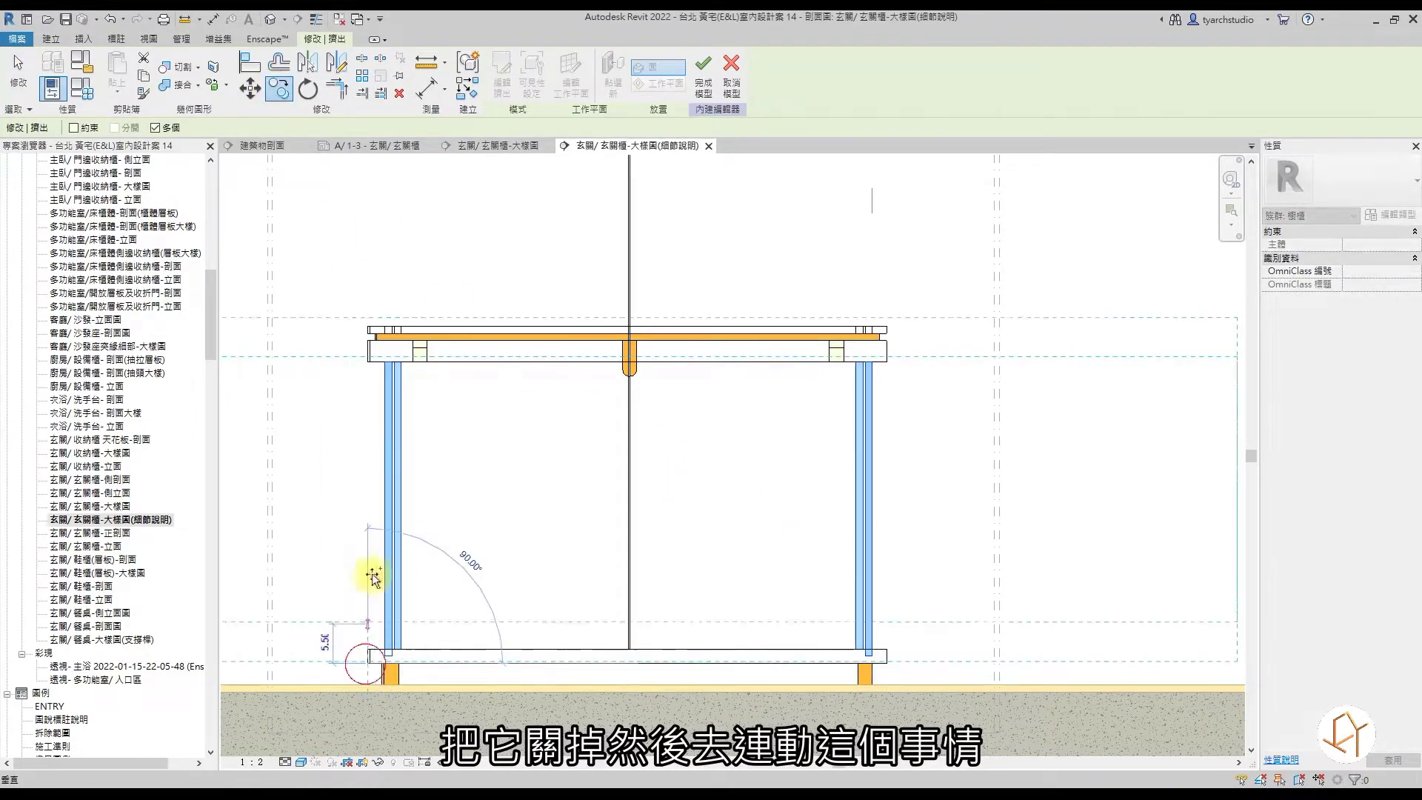
{"action": "left_click", "coordinate": [365, 365]}
{"action": "middle_click_drag", "start_coordinate": [371, 365], "coordinate": [371, 582]}
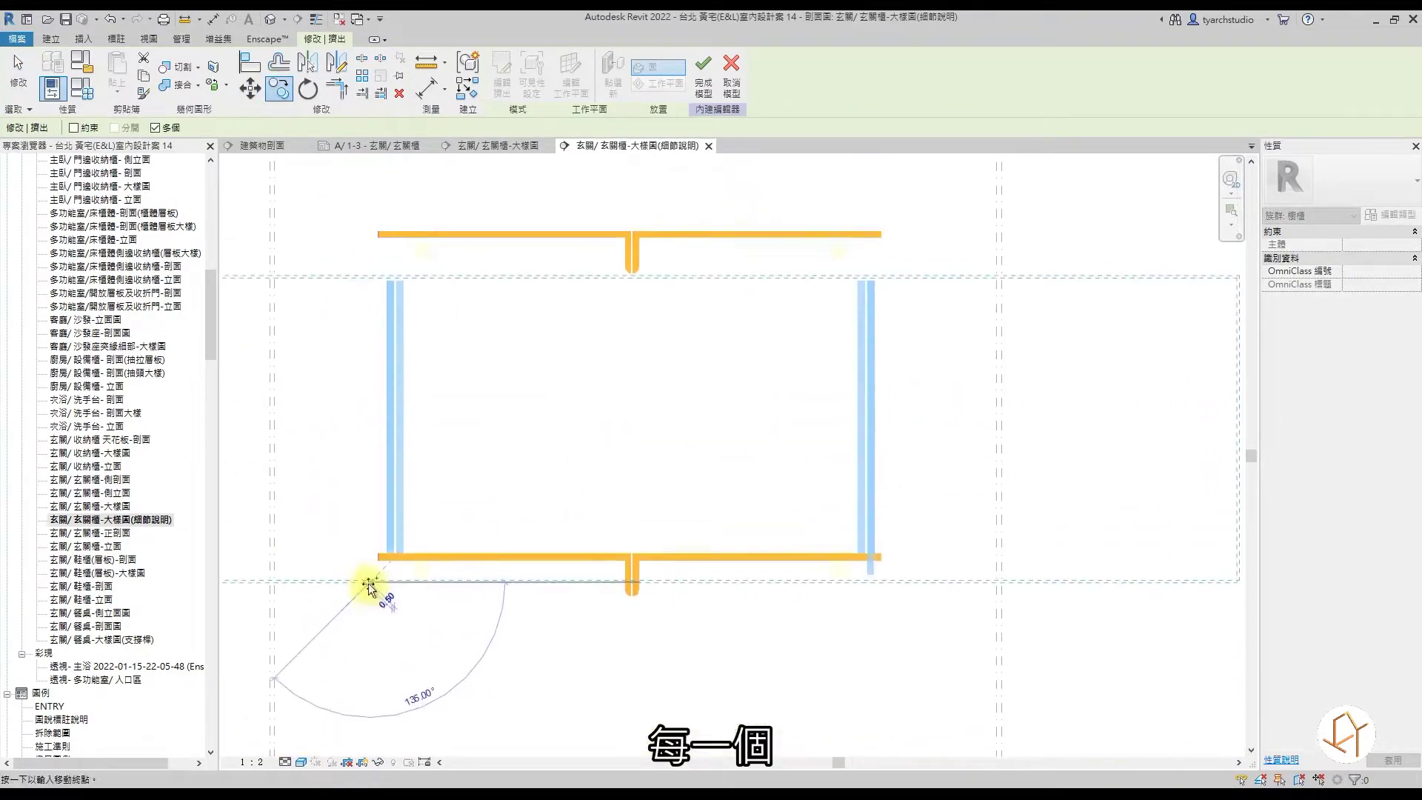
{"action": "key", "text": "Escape"}
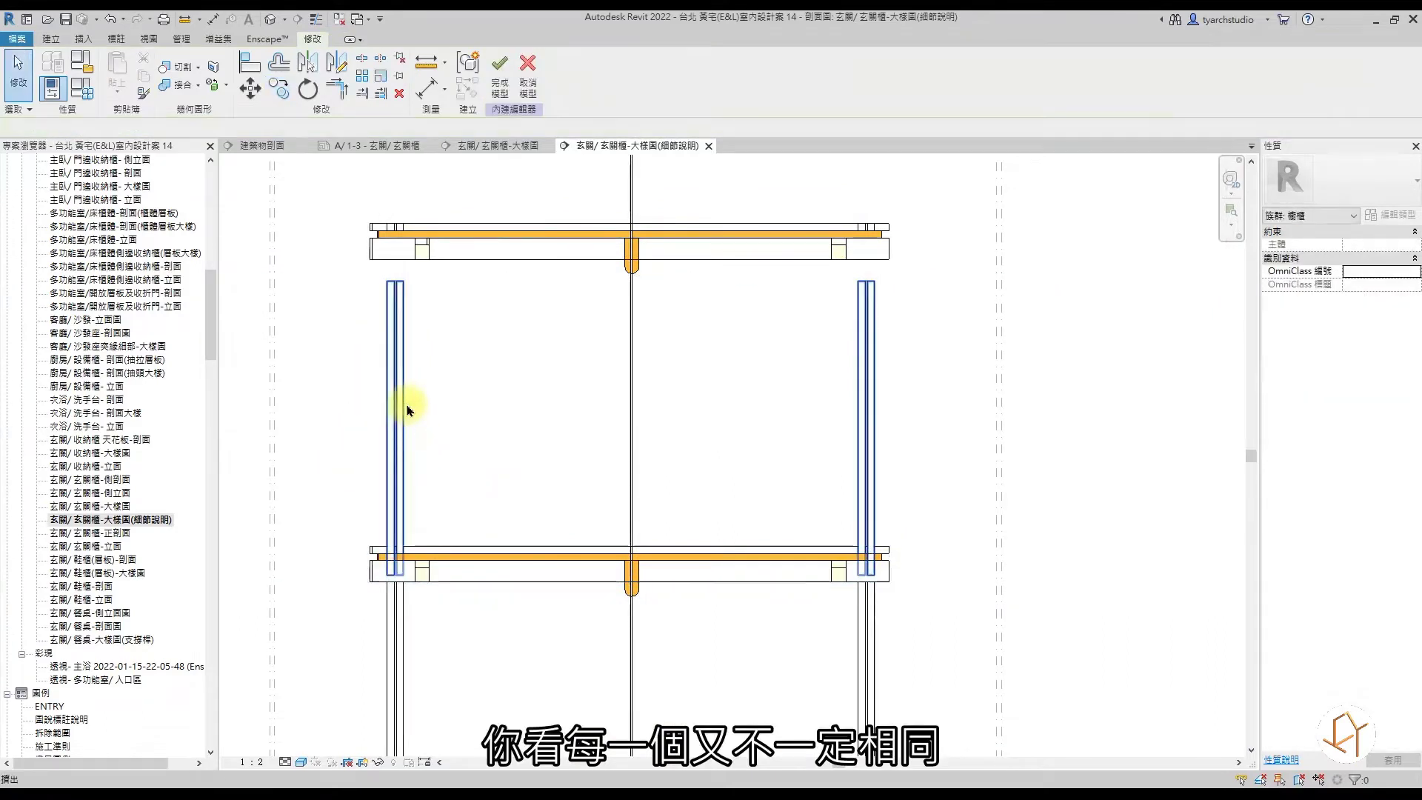
Move the second-bay glass up to the underside of the shelf above and end its bottom on the orange layer of the shelf below.
{"action": "left_click", "coordinate": [250, 89]}
{"action": "scroll", "coordinate": [387, 273], "scroll_direction": "up", "scroll_amount": 1}
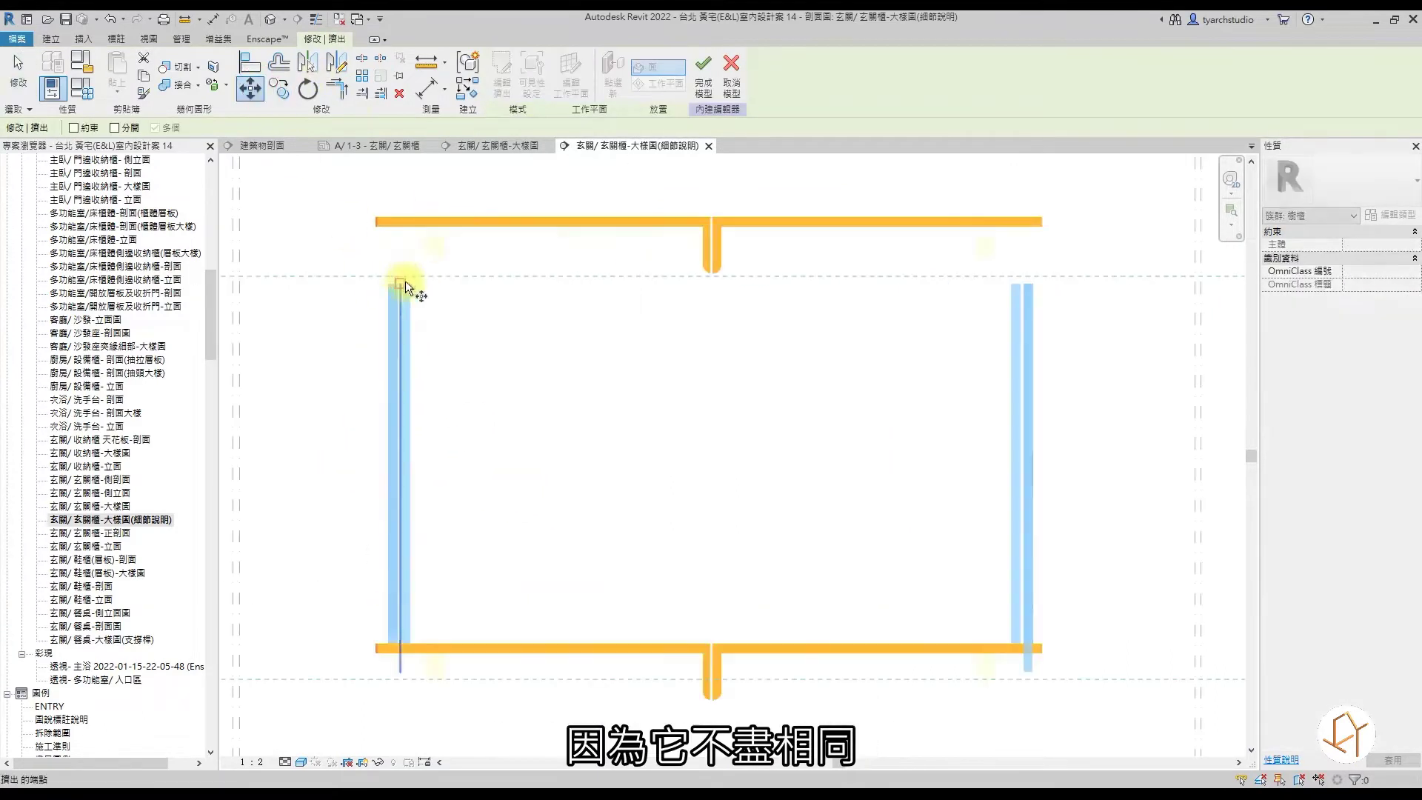
{"action": "left_click", "coordinate": [409, 283]}
{"action": "left_click", "coordinate": [410, 255]}
{"action": "scroll", "coordinate": [439, 311], "scroll_direction": "down", "scroll_amount": 2}
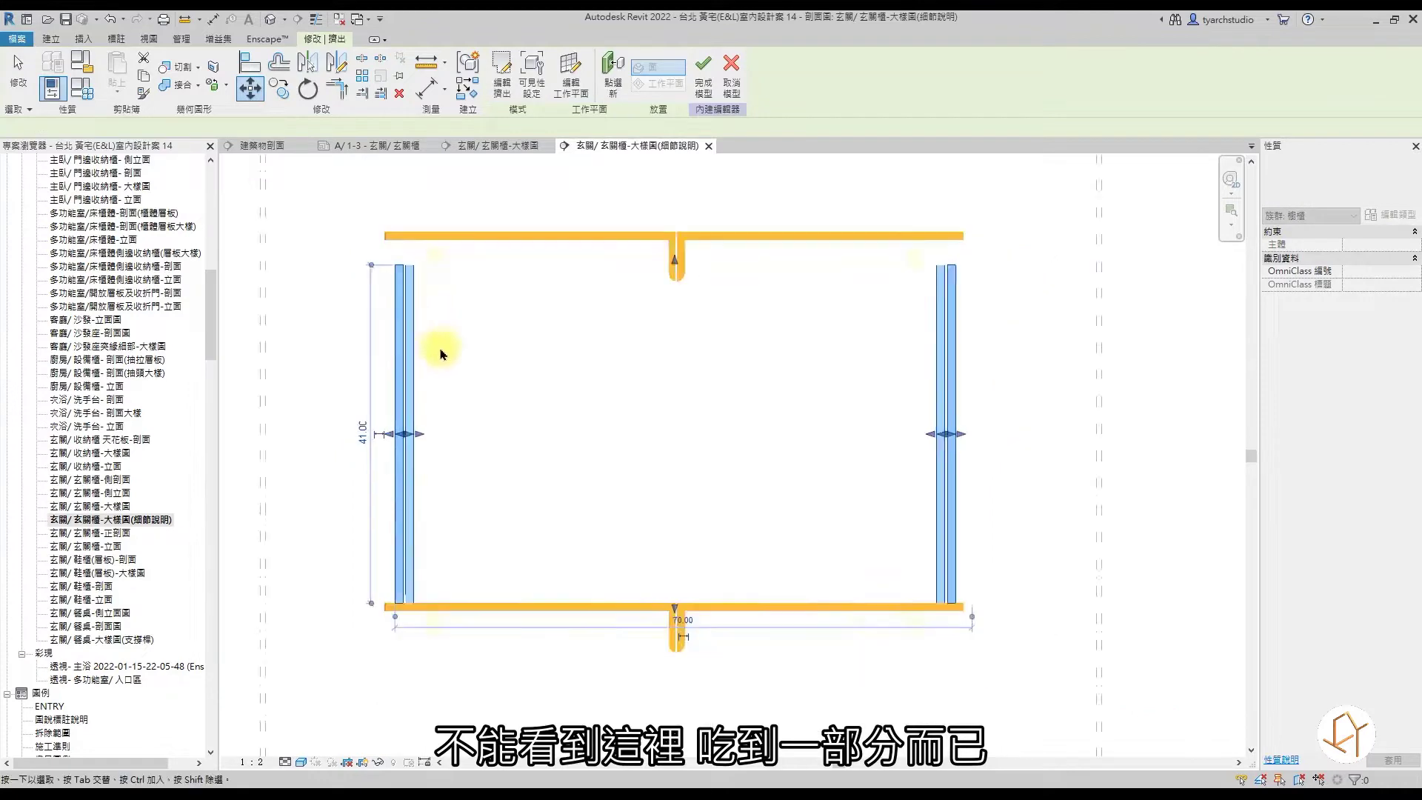
{"action": "scroll", "coordinate": [421, 578], "scroll_direction": "up", "scroll_amount": 4}
{"action": "left_click", "coordinate": [814, 570]}
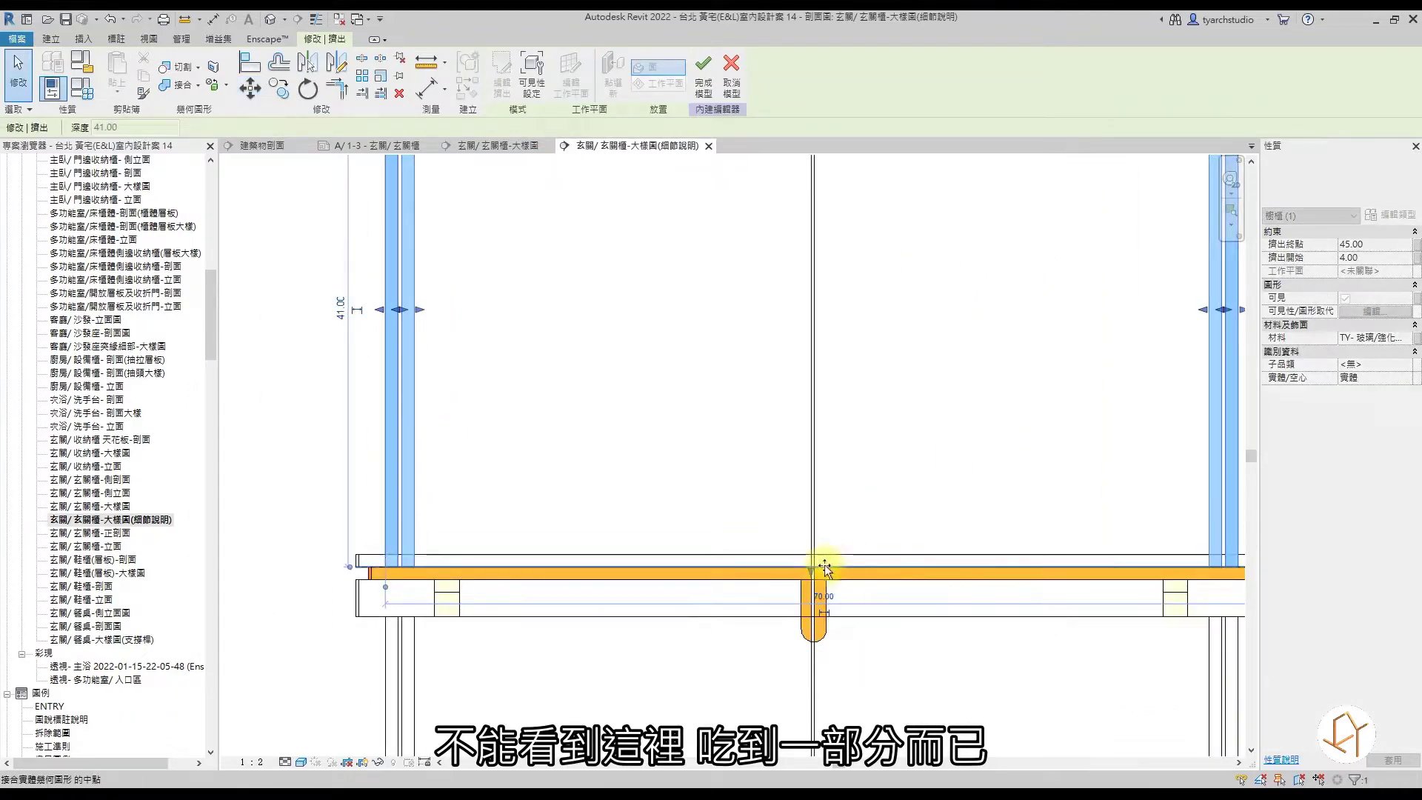
Copy the adjusted second-bay glass extrusion up into the third bay, beneath the shelf with the circular detail.
{"action": "scroll", "coordinate": [561, 549], "scroll_direction": "down", "scroll_amount": 3}
{"action": "middle_click_drag", "start_coordinate": [560, 657], "coordinate": [551, 458]}
{"action": "left_click", "coordinate": [466, 474]}
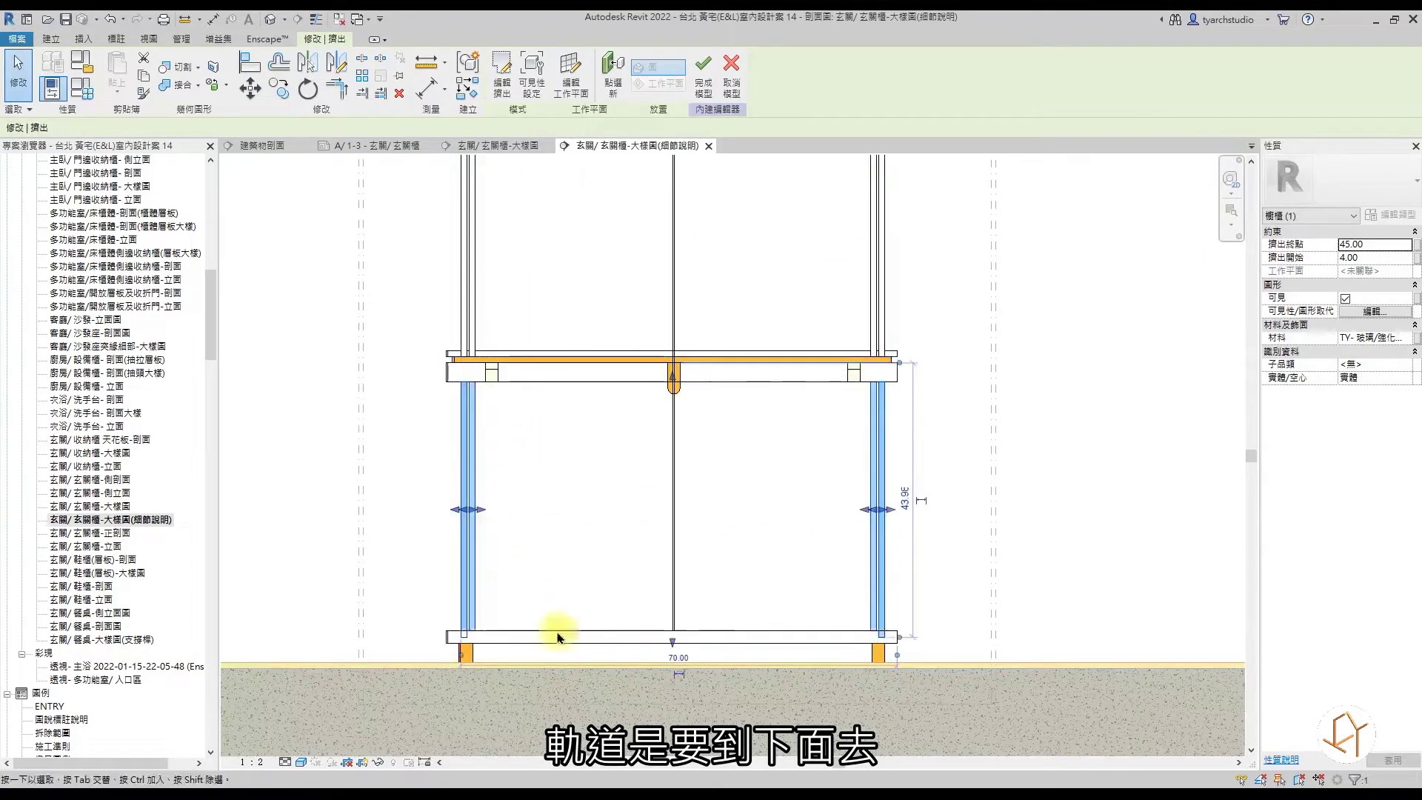
{"action": "scroll", "coordinate": [650, 666], "scroll_direction": "up", "scroll_amount": 2}
{"action": "scroll", "coordinate": [656, 624], "scroll_direction": "down", "scroll_amount": 3}
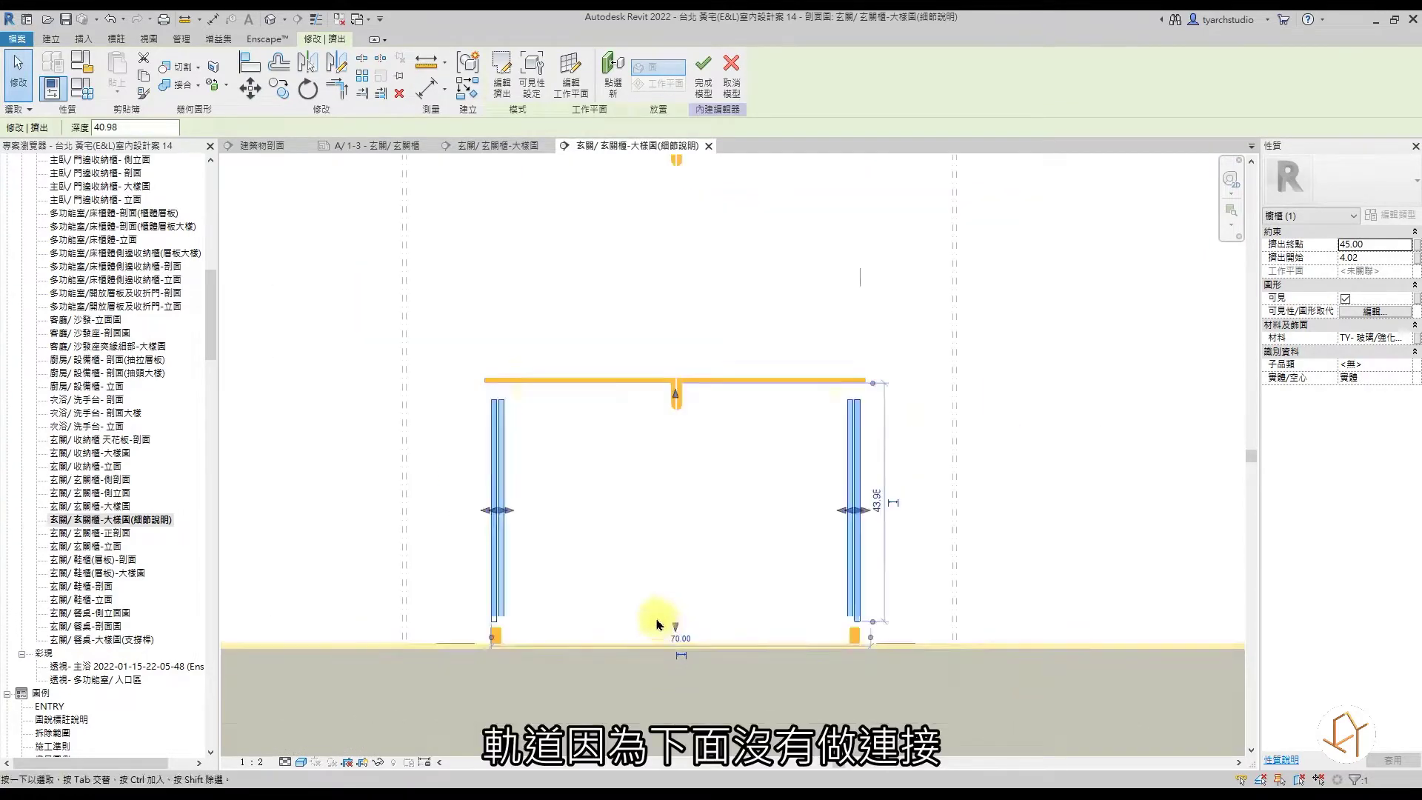
{"action": "left_click", "coordinate": [508, 433]}
{"action": "middle_click_drag", "start_coordinate": [455, 385], "coordinate": [455, 559]}
{"action": "left_click", "coordinate": [282, 95]}
{"action": "left_click", "coordinate": [505, 527]}
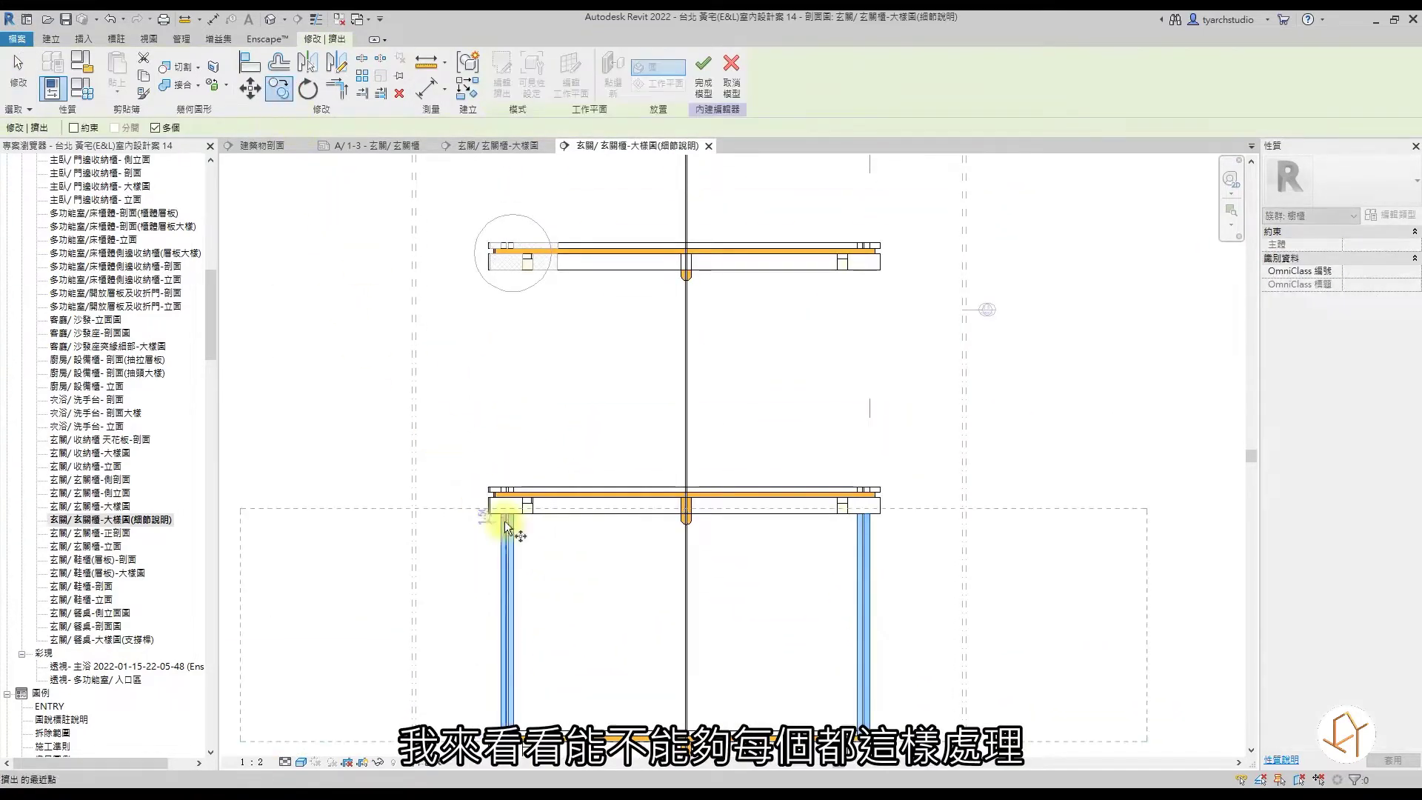
{"action": "left_click", "coordinate": [487, 268]}
{"action": "middle_click_drag", "start_coordinate": [546, 279], "coordinate": [534, 412]}
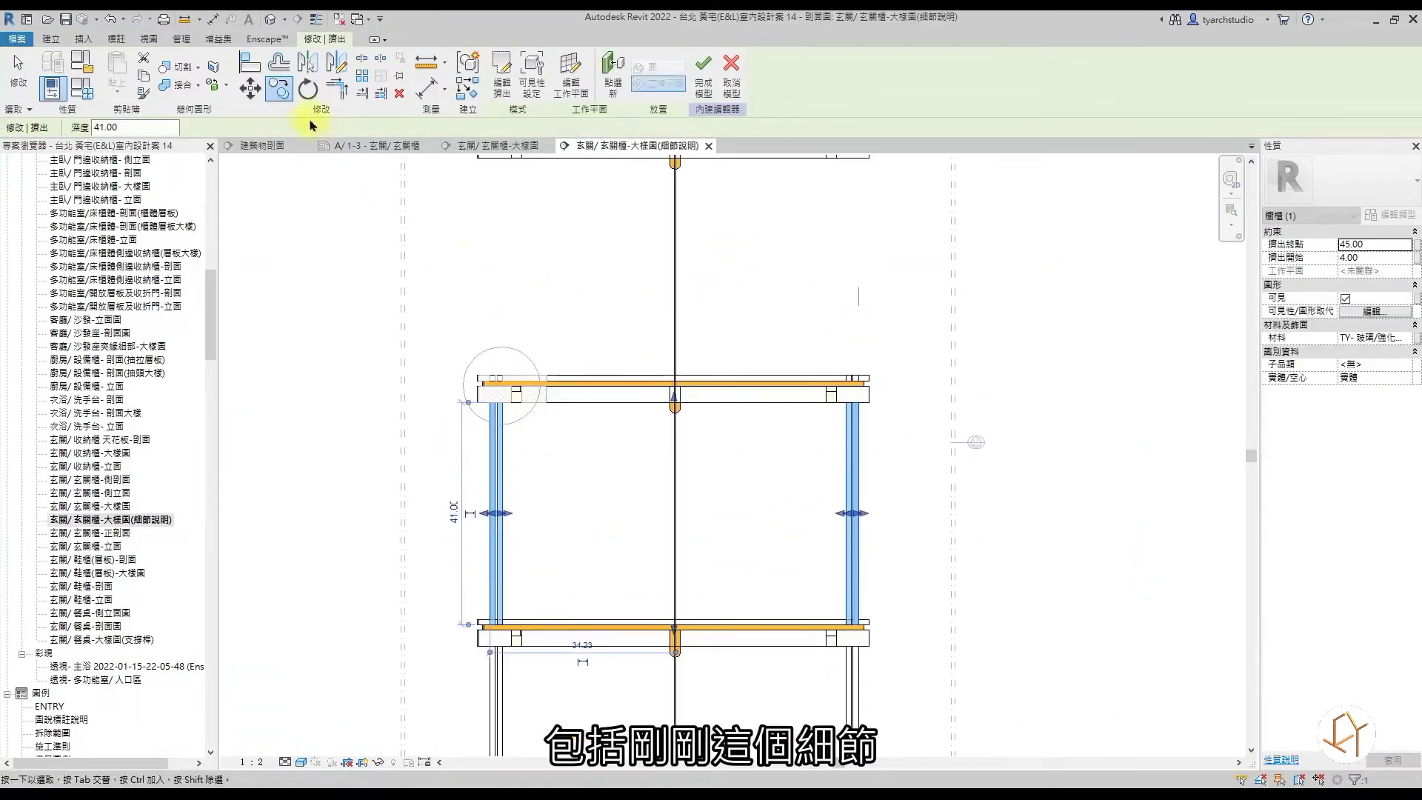
Copy the third-bay glass extrusion upward into the two remaining upper bays.
{"action": "left_click", "coordinate": [281, 92]}
{"action": "left_click", "coordinate": [482, 410]}
{"action": "scroll", "coordinate": [481, 409], "scroll_direction": "down", "scroll_amount": 2}
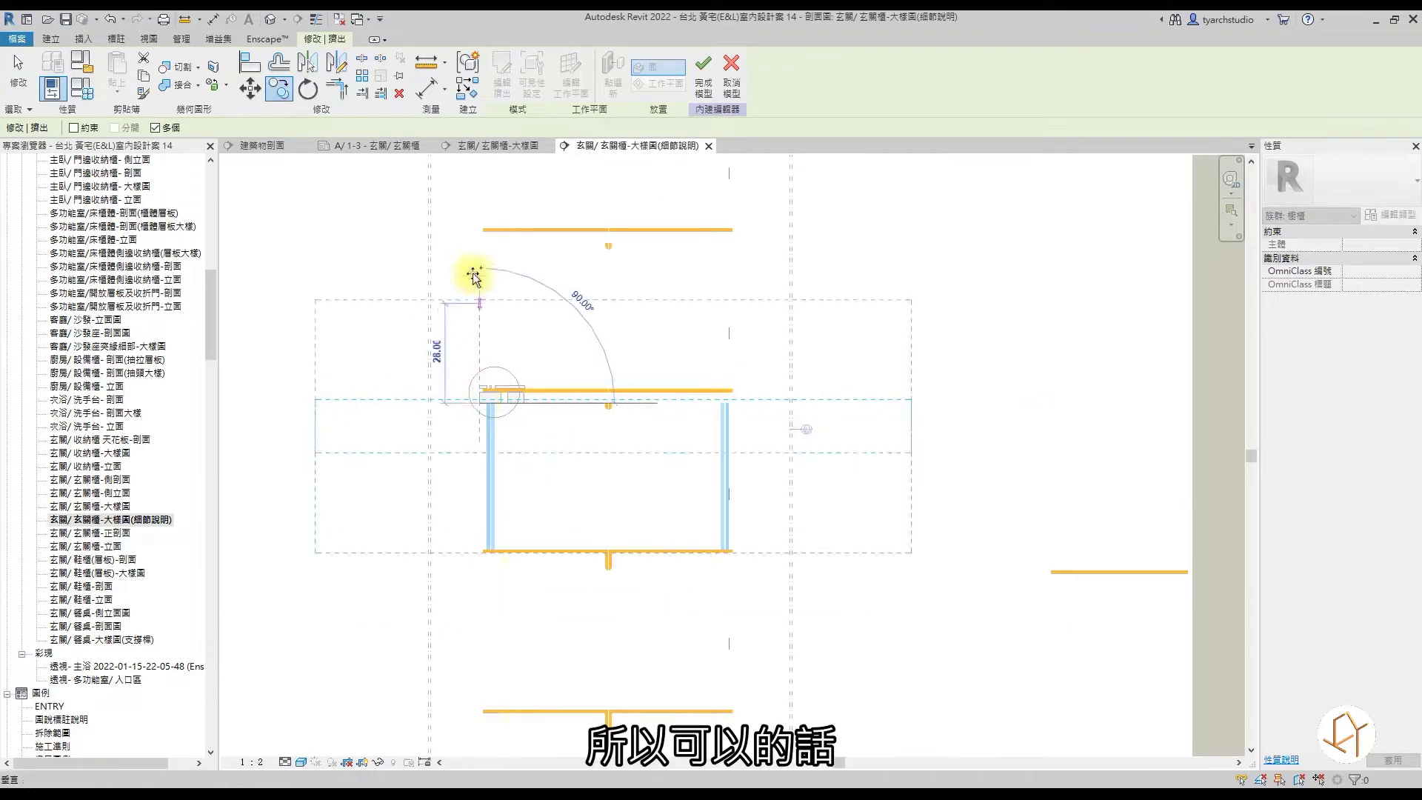
{"action": "middle_click_drag", "start_coordinate": [488, 442], "coordinate": [501, 515]}
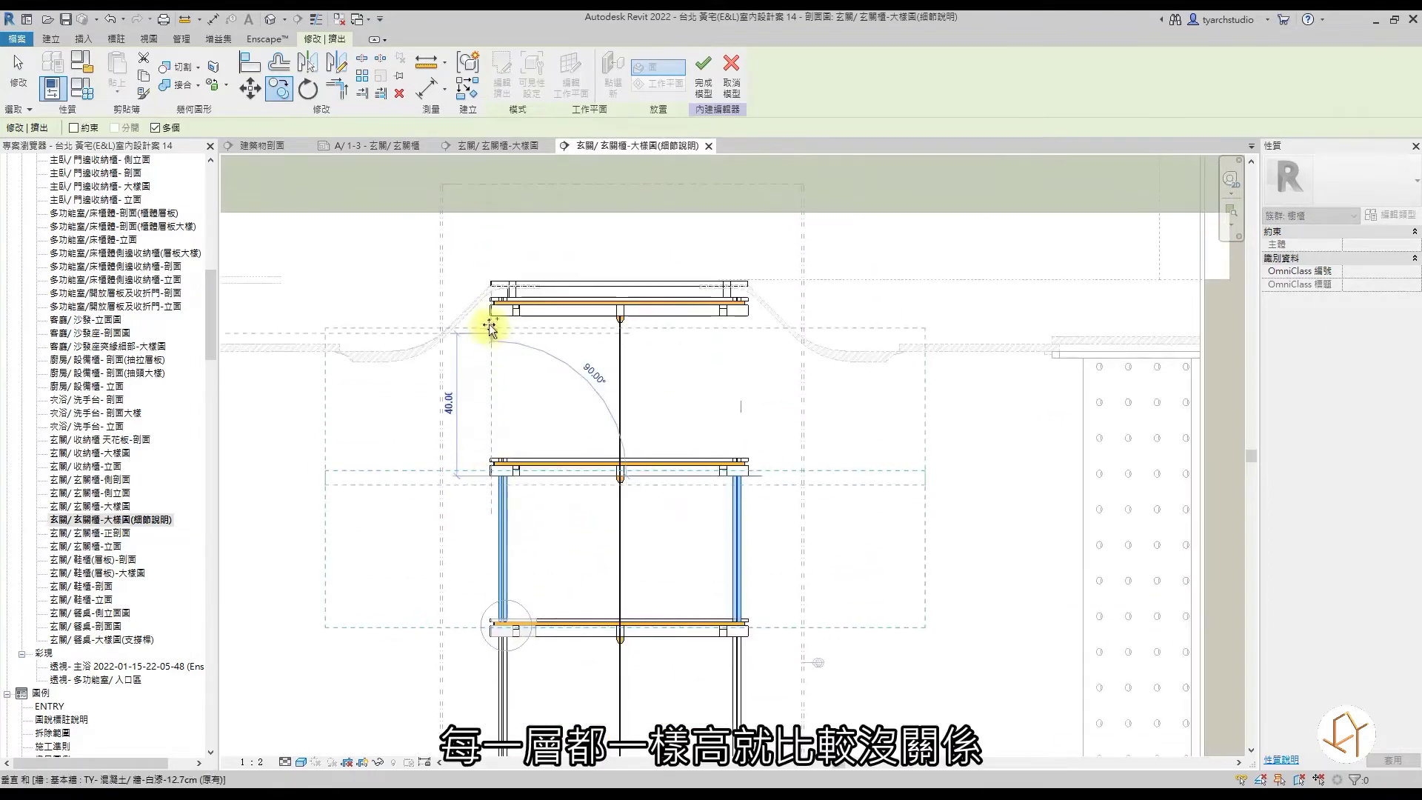
{"action": "left_click", "coordinate": [493, 315]}
{"action": "key", "text": "Escape"}
{"action": "key", "text": "Escape"}
Finish the cabinet's in-place edit and check the shelf junction at the circular detail.
{"action": "scroll", "coordinate": [518, 614], "scroll_direction": "up", "scroll_amount": 5}
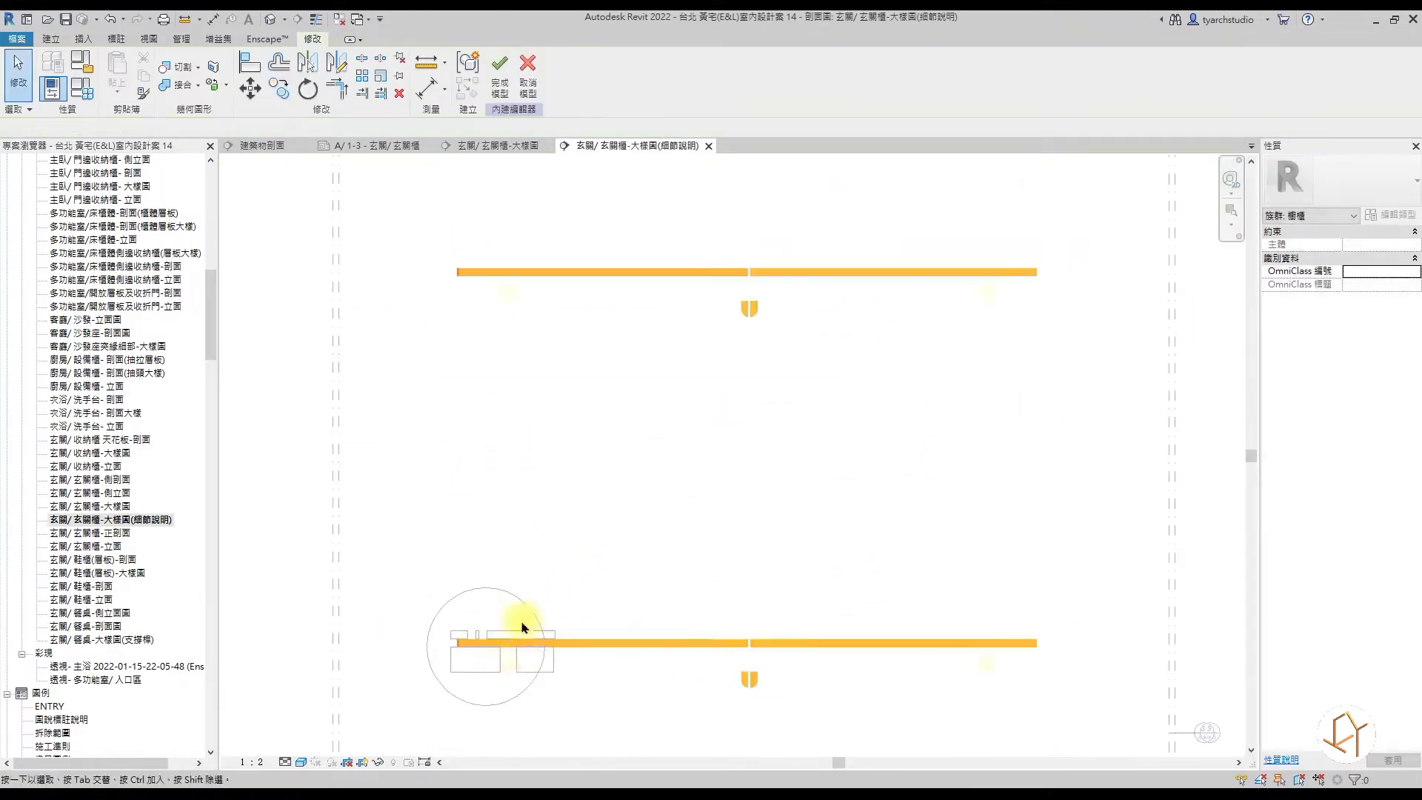
{"action": "middle_click_drag", "start_coordinate": [519, 621], "coordinate": [516, 506]}
{"action": "left_click", "coordinate": [501, 99]}
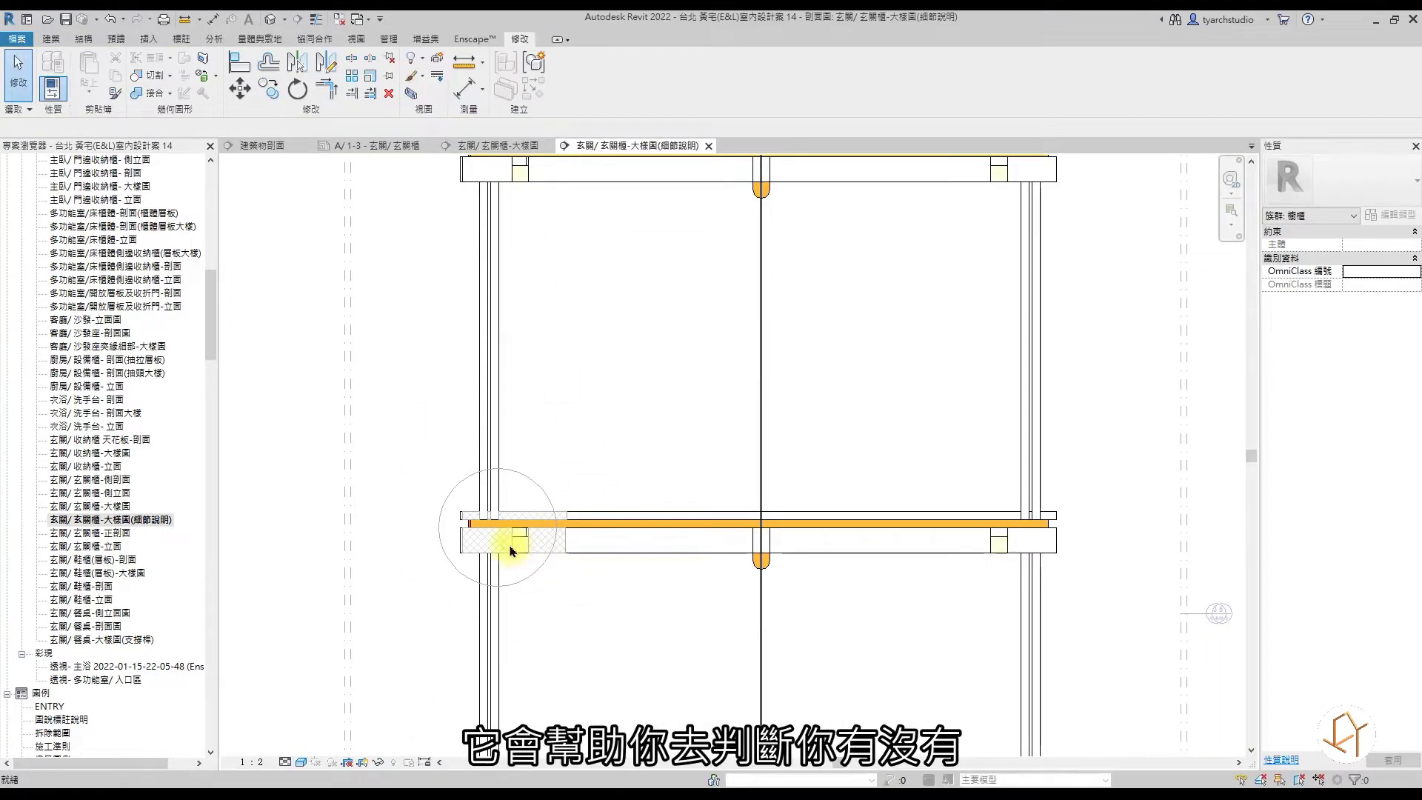
{"action": "scroll", "coordinate": [518, 540], "scroll_direction": "up", "scroll_amount": 3}
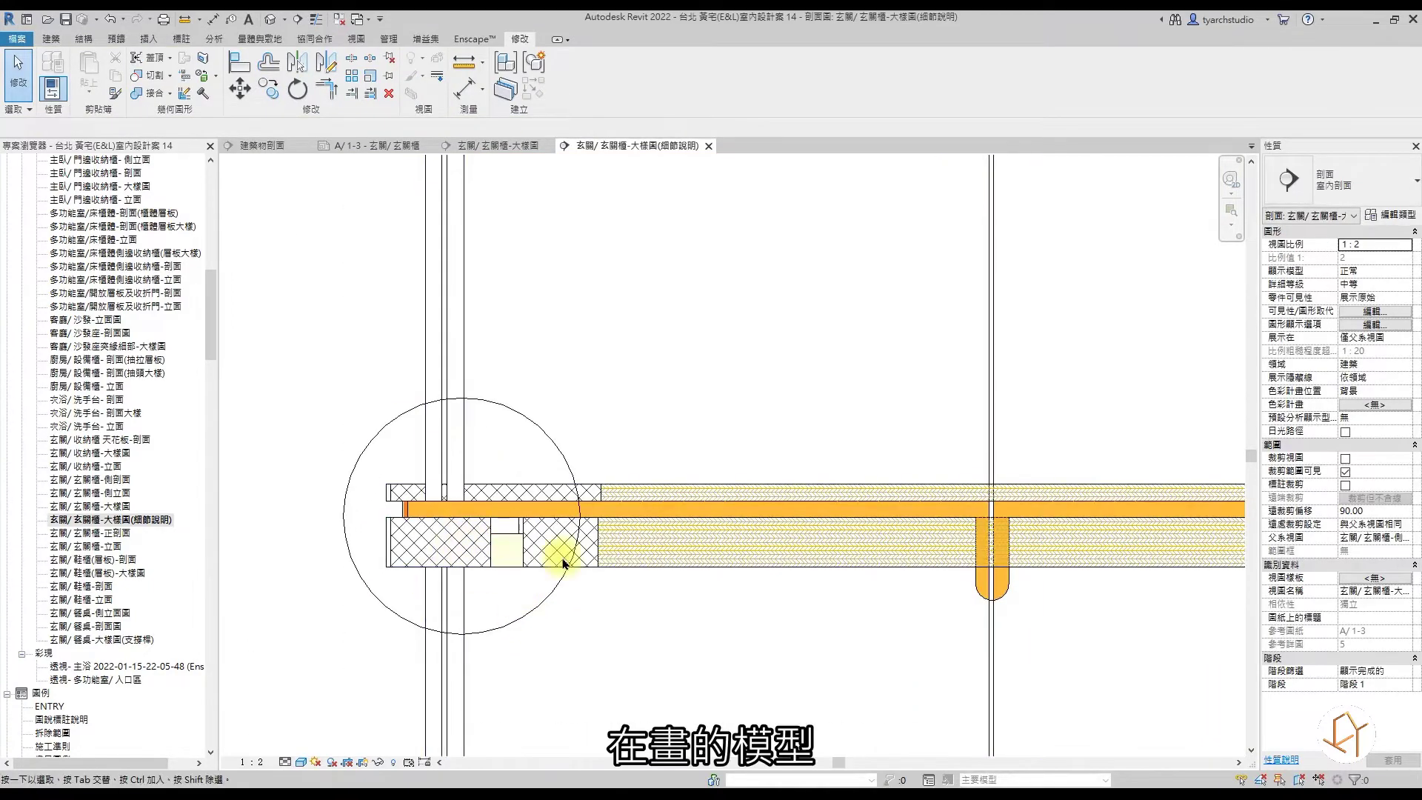
Set the cut foreground pattern of the cabinet glass material TY- 玻璃/強化清玻_10mm to the 鋼 drafting pattern.
{"action": "left_click", "coordinate": [461, 463]}
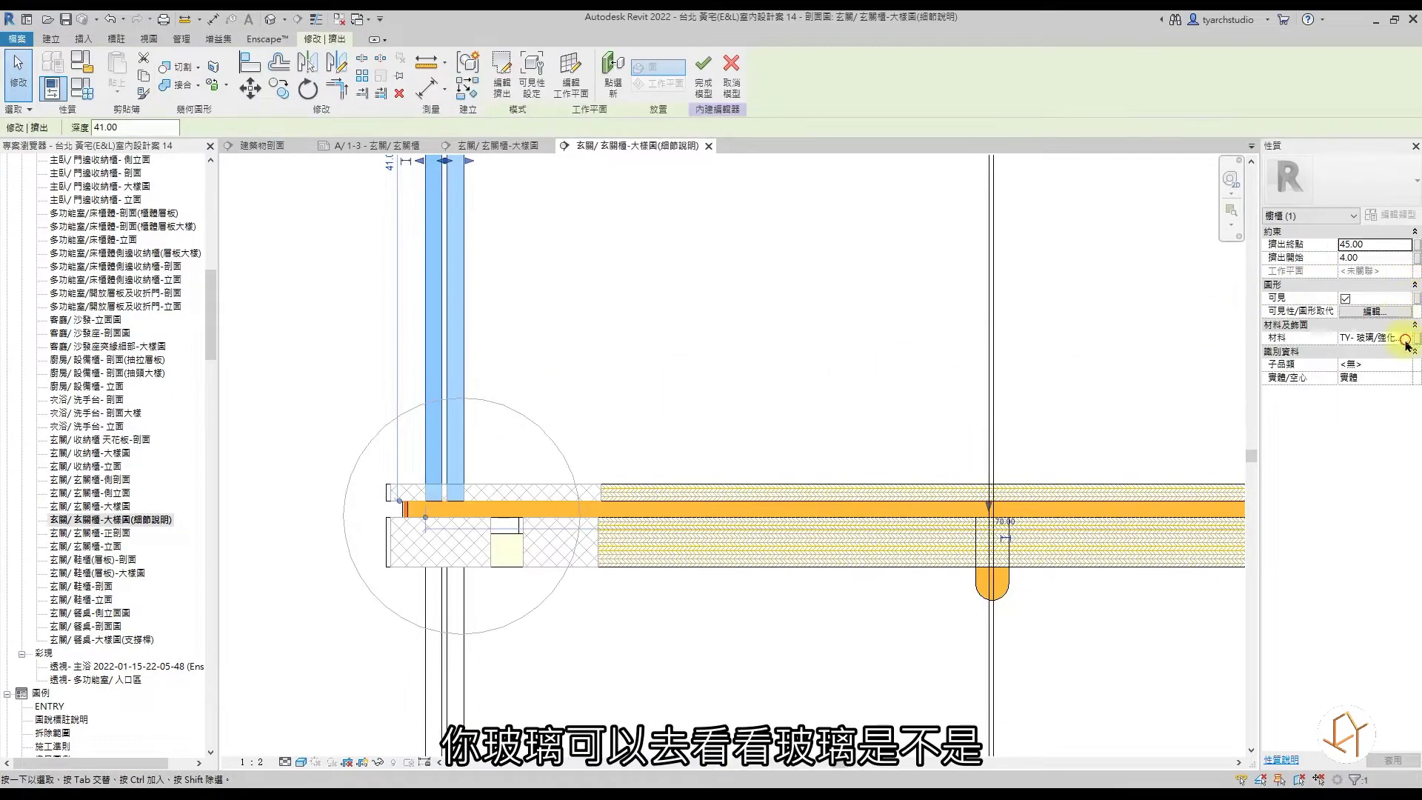
{"action": "left_click", "coordinate": [1406, 340]}
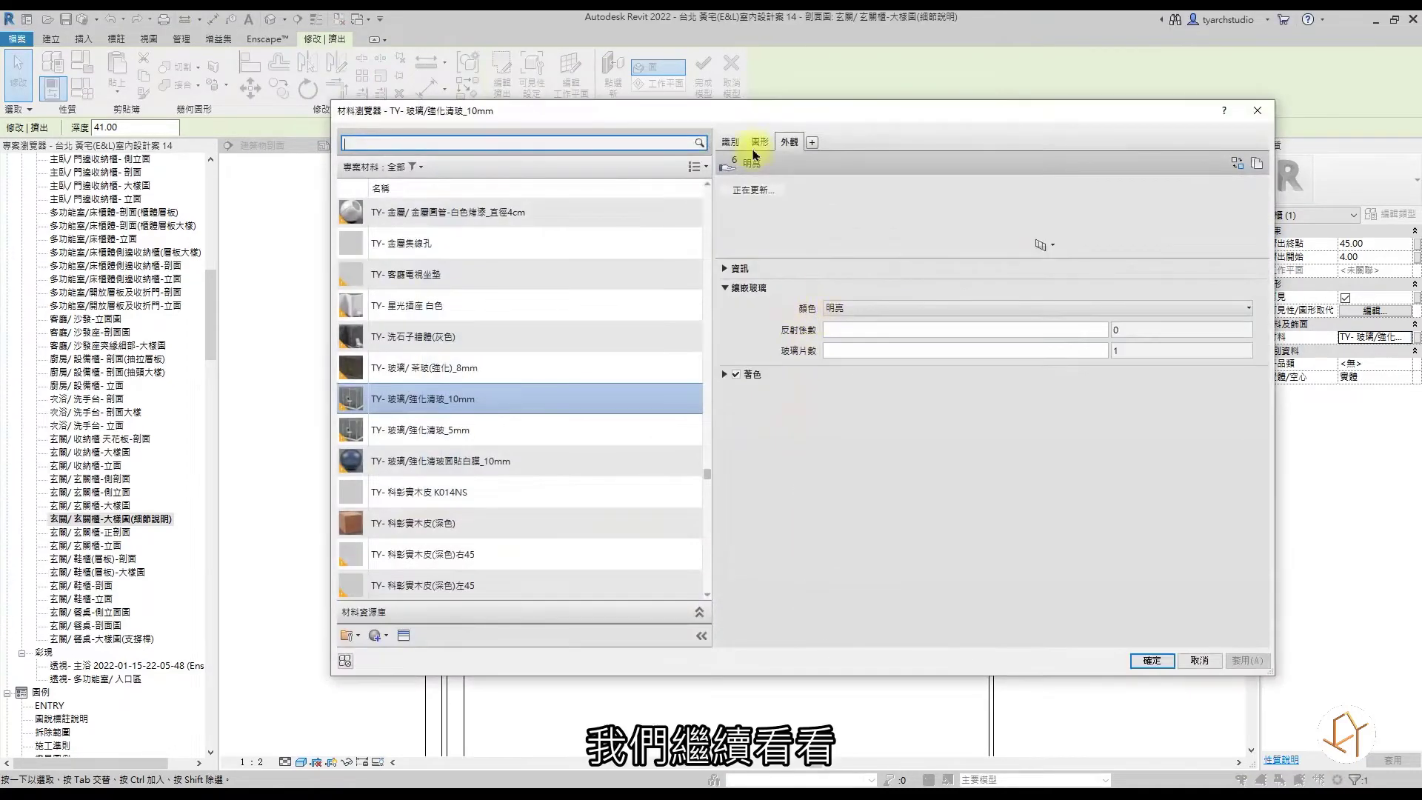
{"action": "left_click", "coordinate": [755, 146]}
{"action": "left_click", "coordinate": [883, 489]}
{"action": "left_click_drag", "start_coordinate": [928, 354], "coordinate": [918, 466]}
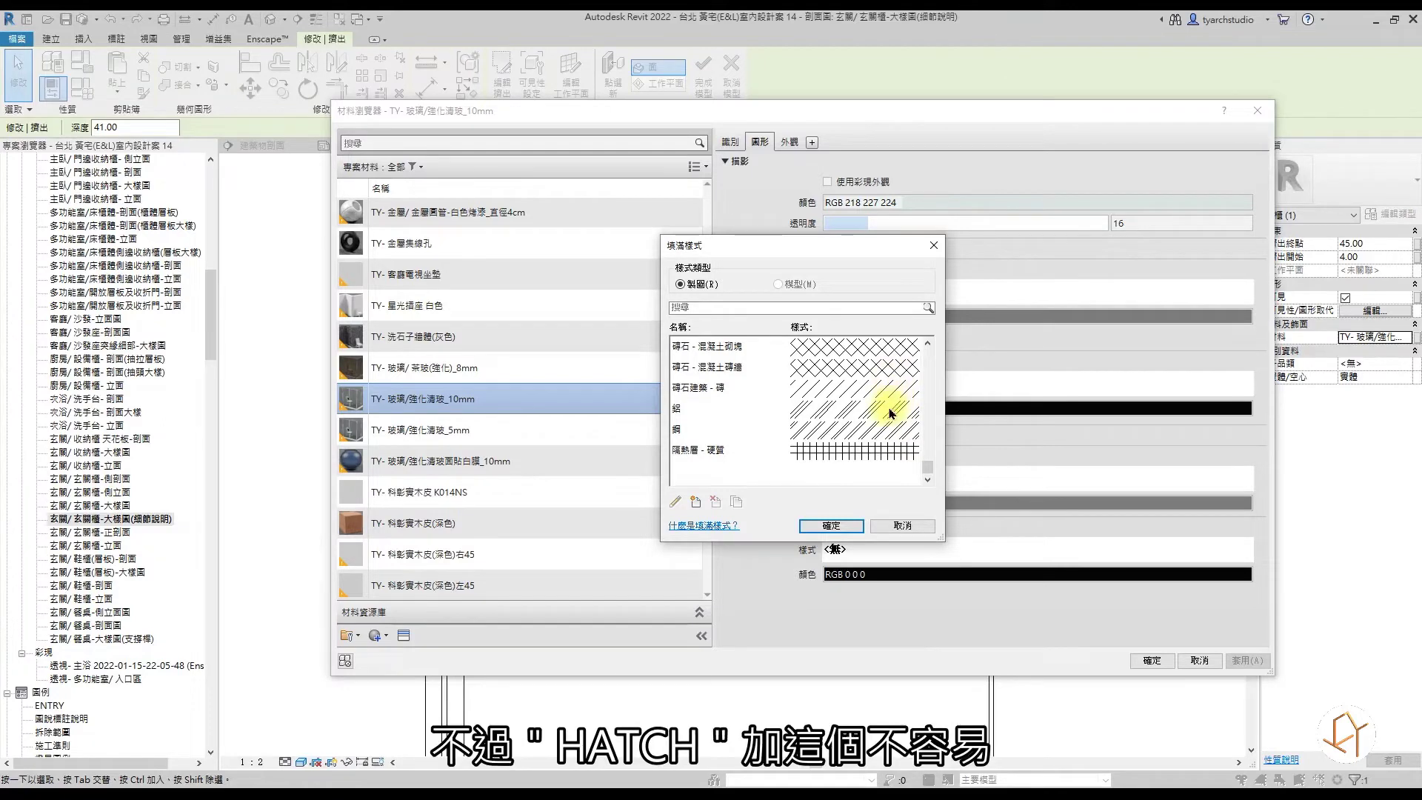
{"action": "left_click", "coordinate": [882, 430]}
{"action": "left_click", "coordinate": [834, 526]}
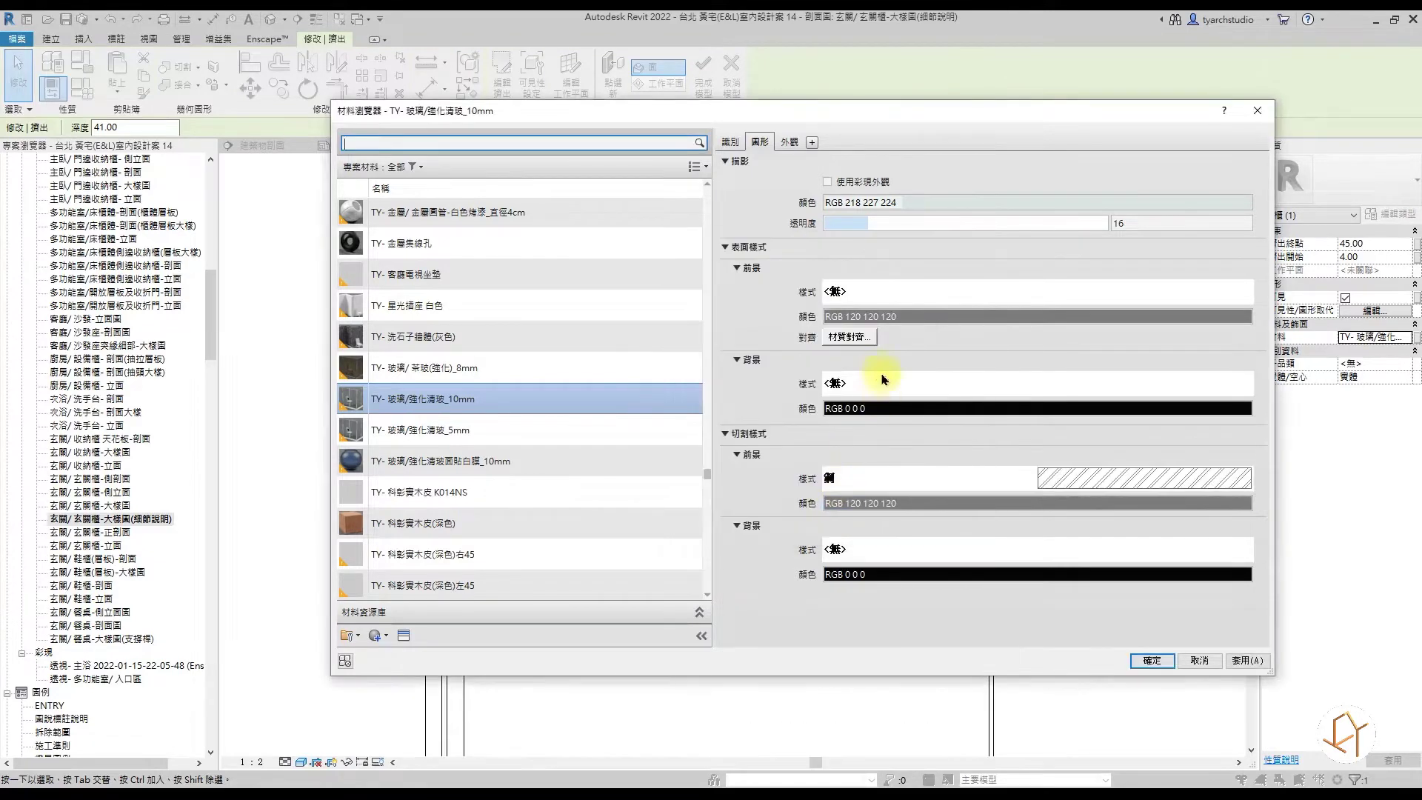
{"action": "left_click", "coordinate": [1151, 660]}
{"action": "left_click", "coordinate": [572, 356]}
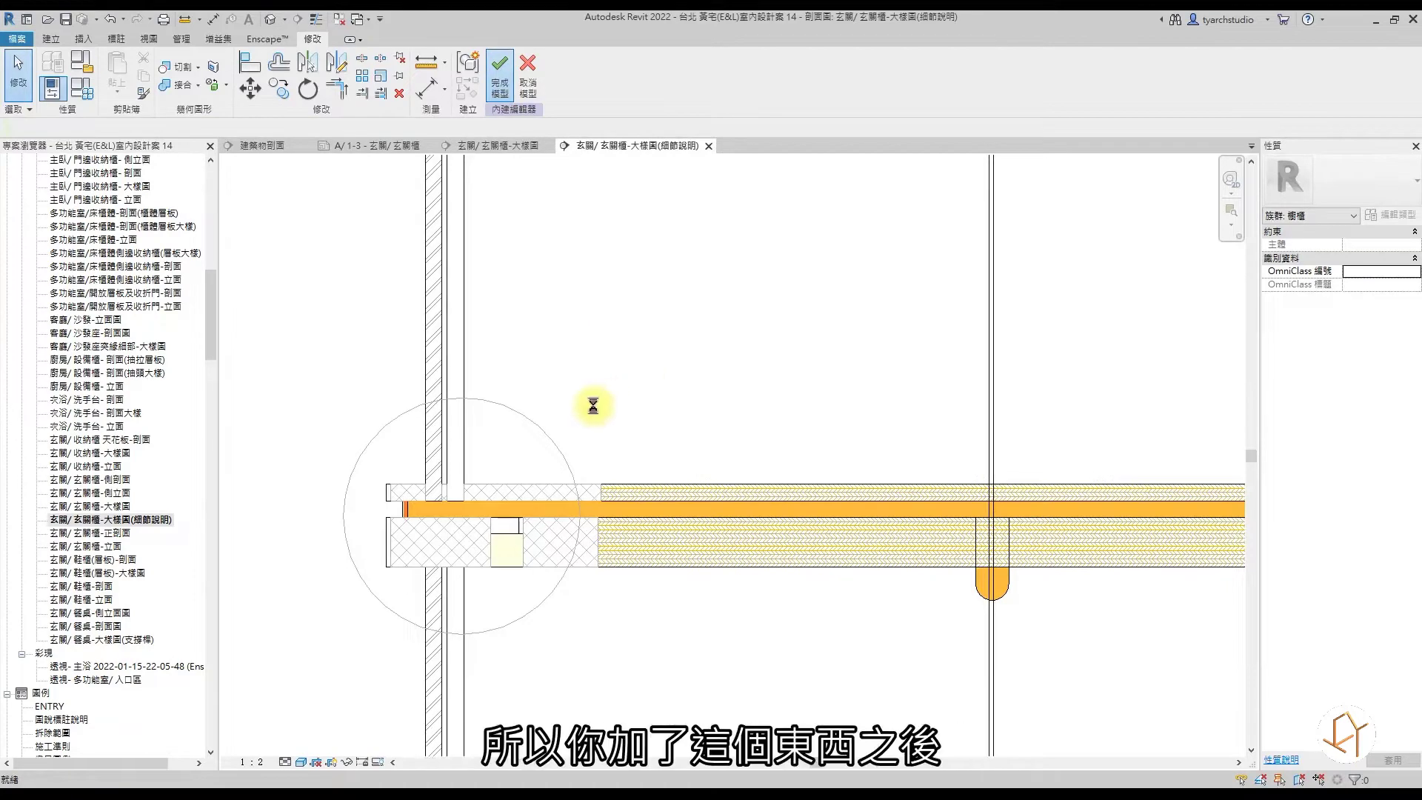
Set the same glass material's surface foreground pattern to 鋼 and finish the cabinet's in-place edit.
{"action": "left_click", "coordinate": [464, 443]}
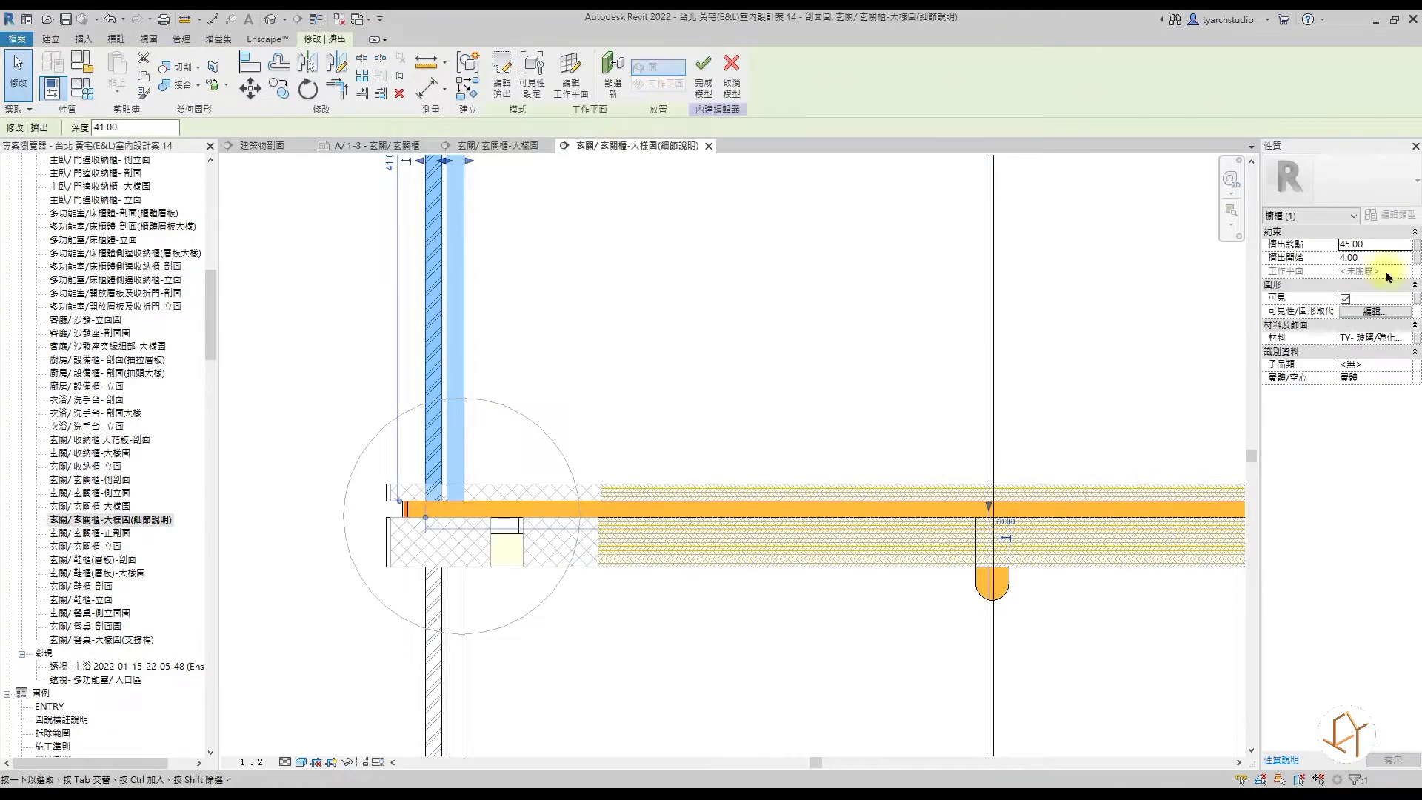
{"action": "left_click", "coordinate": [1410, 339]}
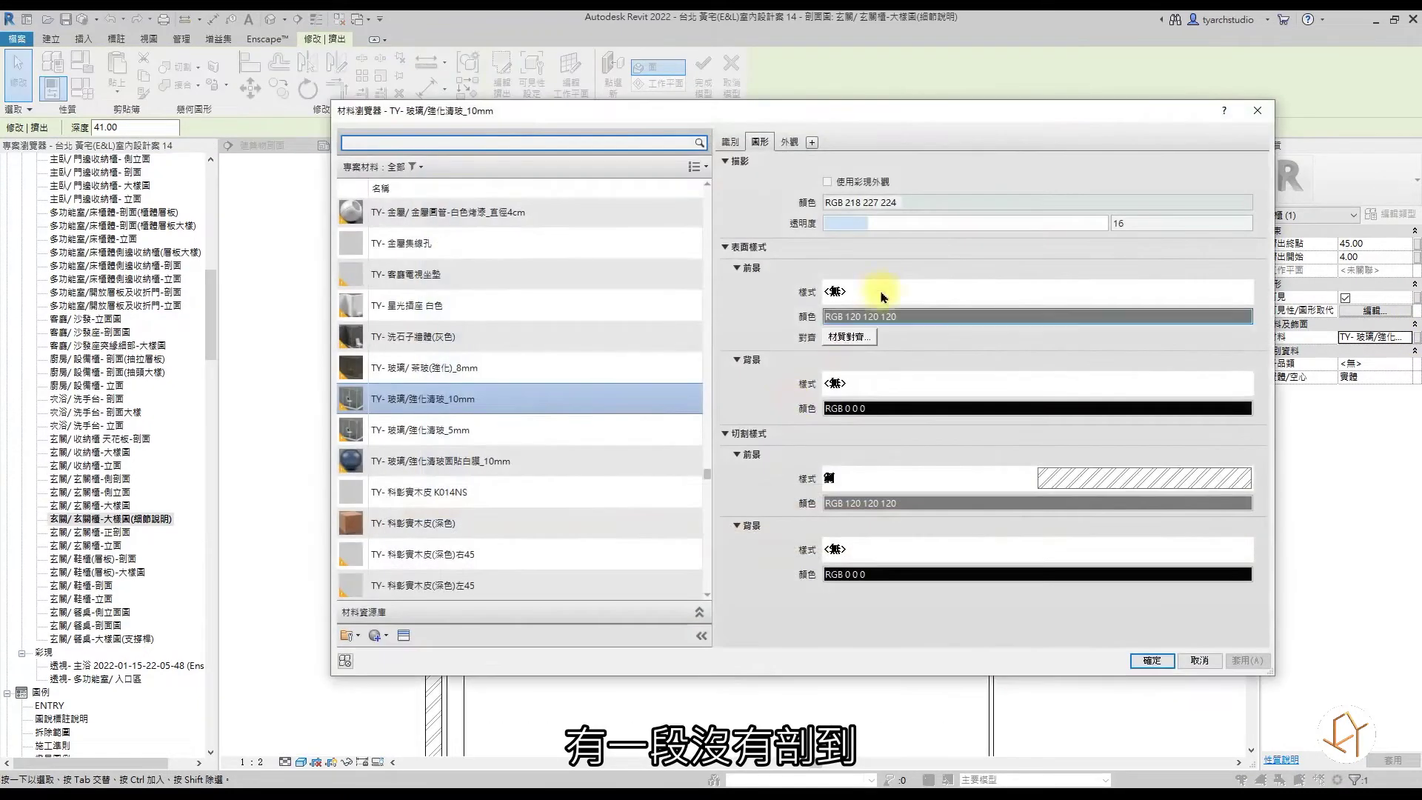
{"action": "left_click", "coordinate": [887, 293]}
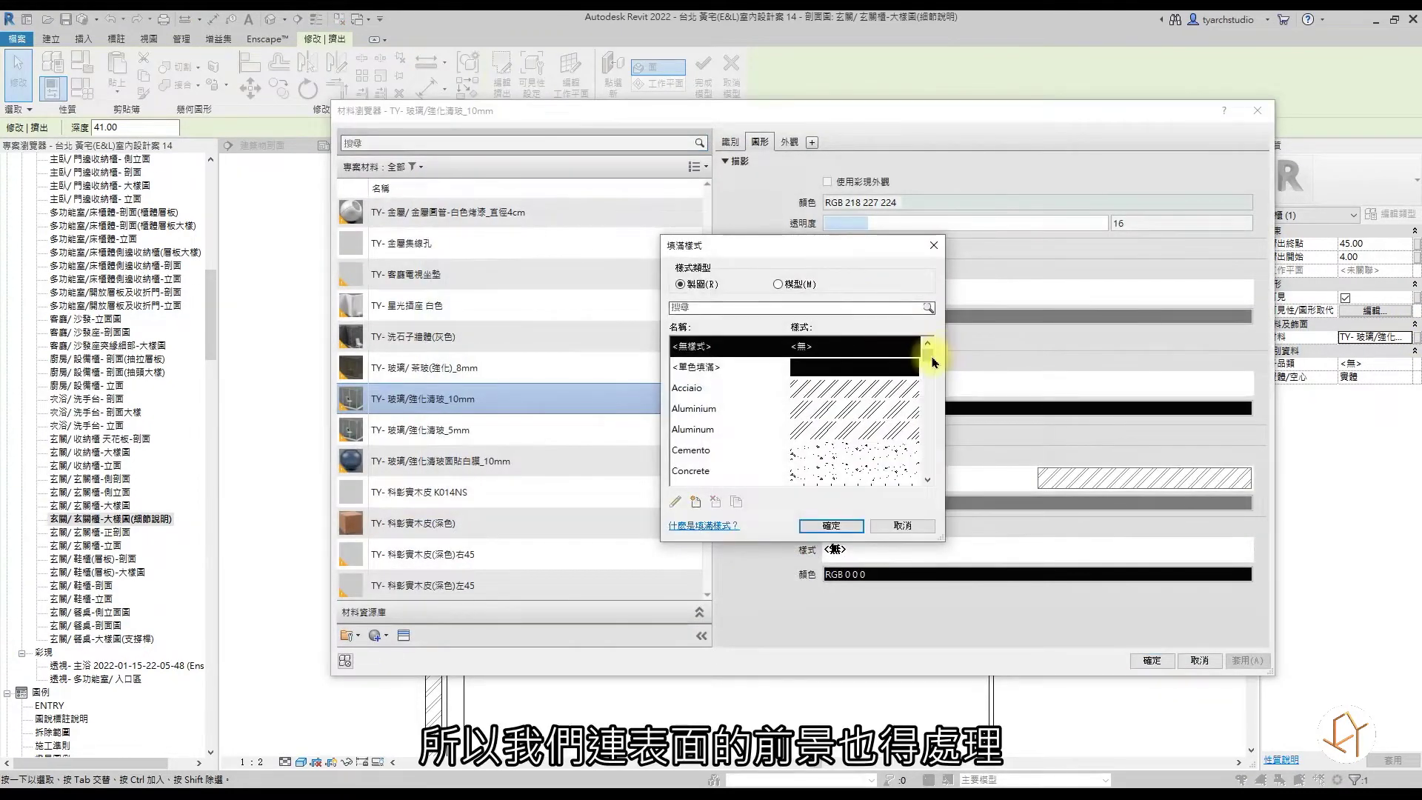
{"action": "scroll", "coordinate": [924, 359], "scroll_direction": "down", "scroll_amount": 10}
{"action": "left_click", "coordinate": [860, 431]}
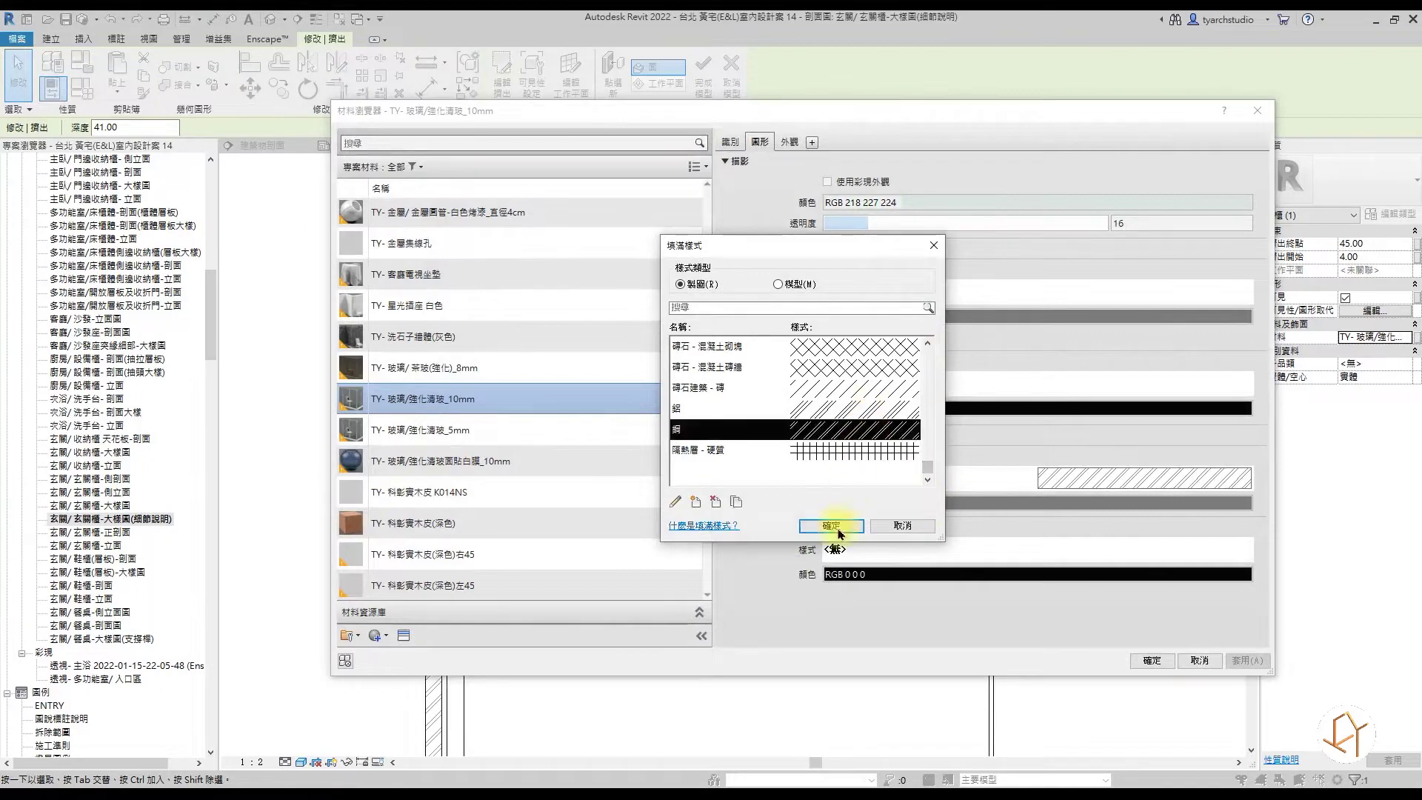
{"action": "left_click", "coordinate": [830, 526]}
{"action": "left_click", "coordinate": [1152, 661]}
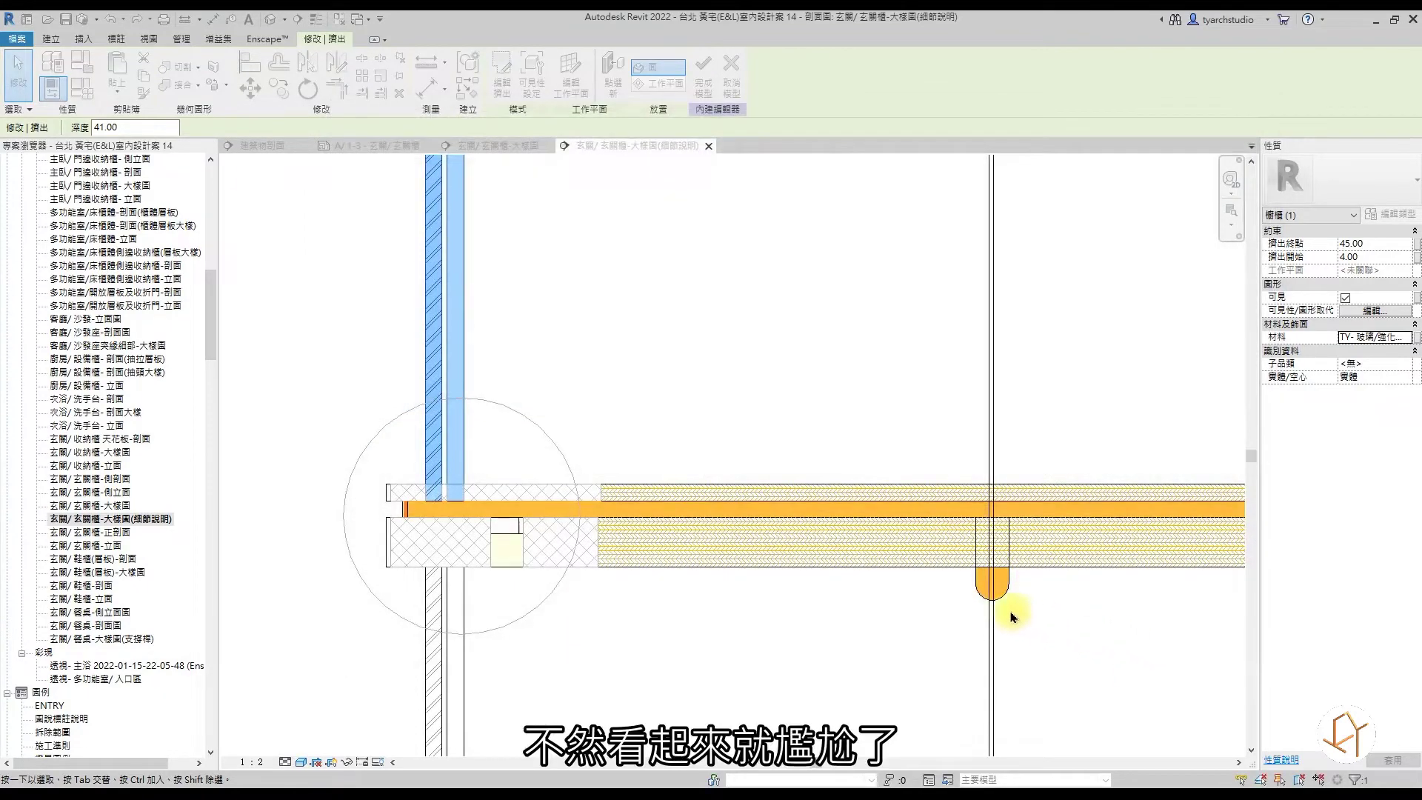
{"action": "left_click", "coordinate": [568, 268]}
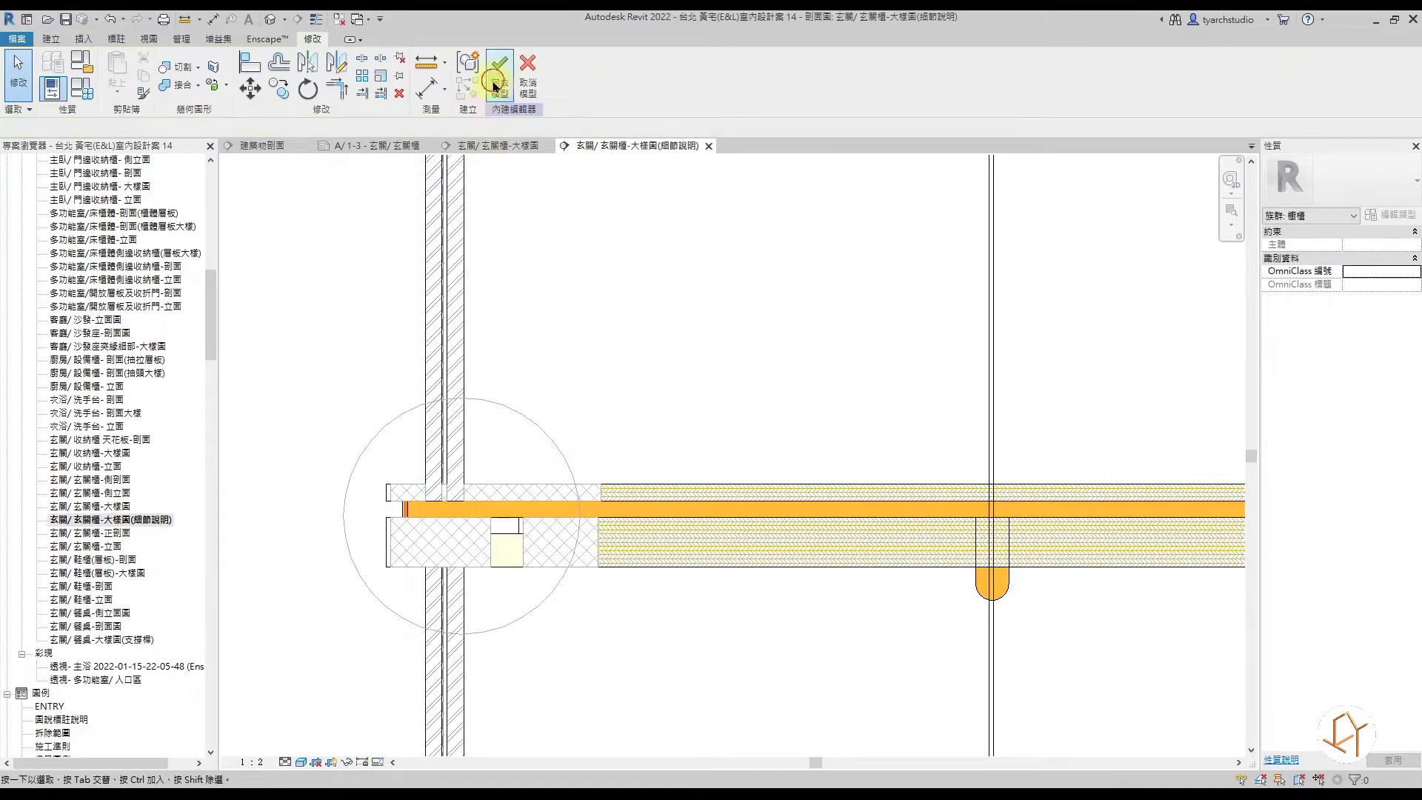
{"action": "left_click", "coordinate": [494, 86]}
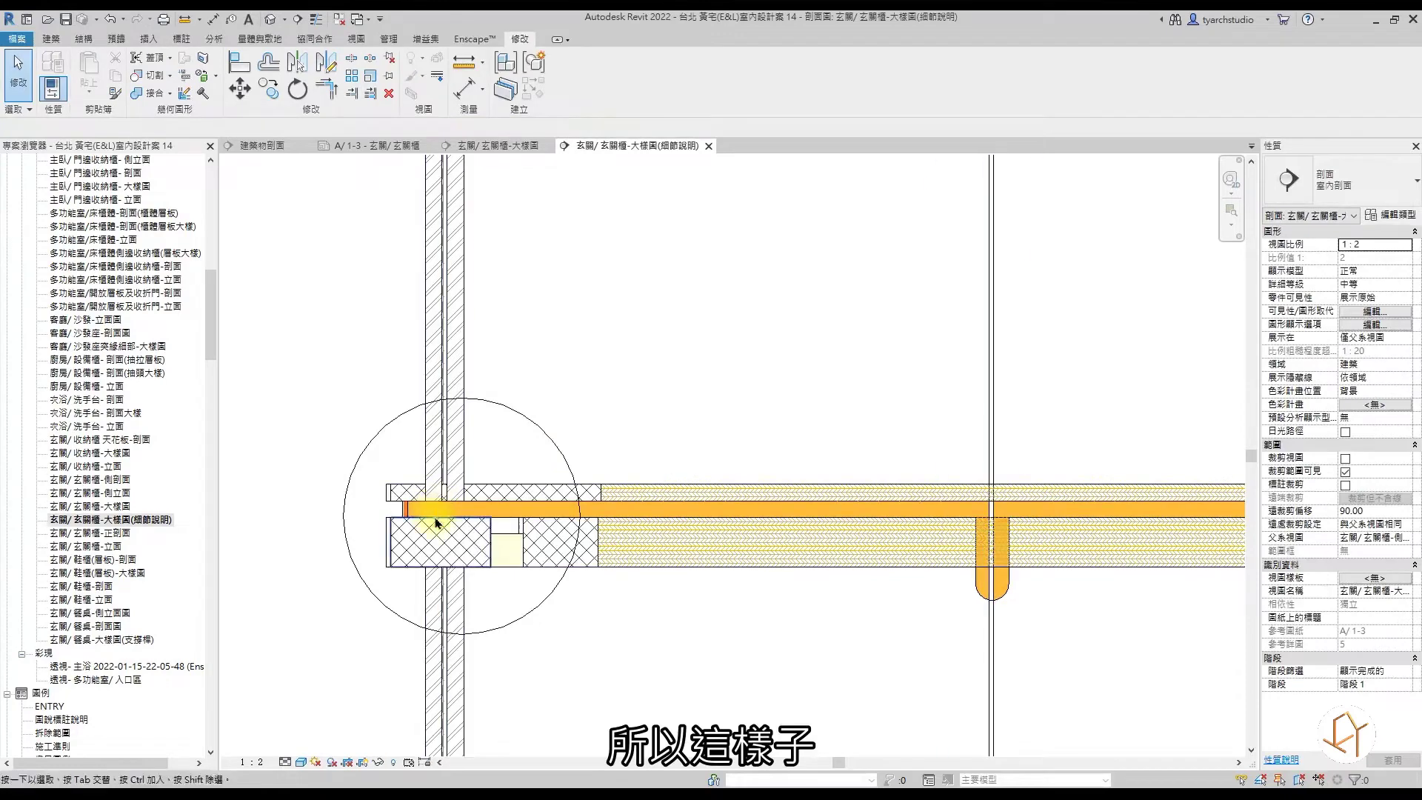
Copy the crosshatched region right of the light over the gap above it and shrink the copy to fit that gap.
{"action": "scroll", "coordinate": [445, 533], "scroll_direction": "up", "scroll_amount": 2}
{"action": "scroll", "coordinate": [550, 527], "scroll_direction": "up", "scroll_amount": 3}
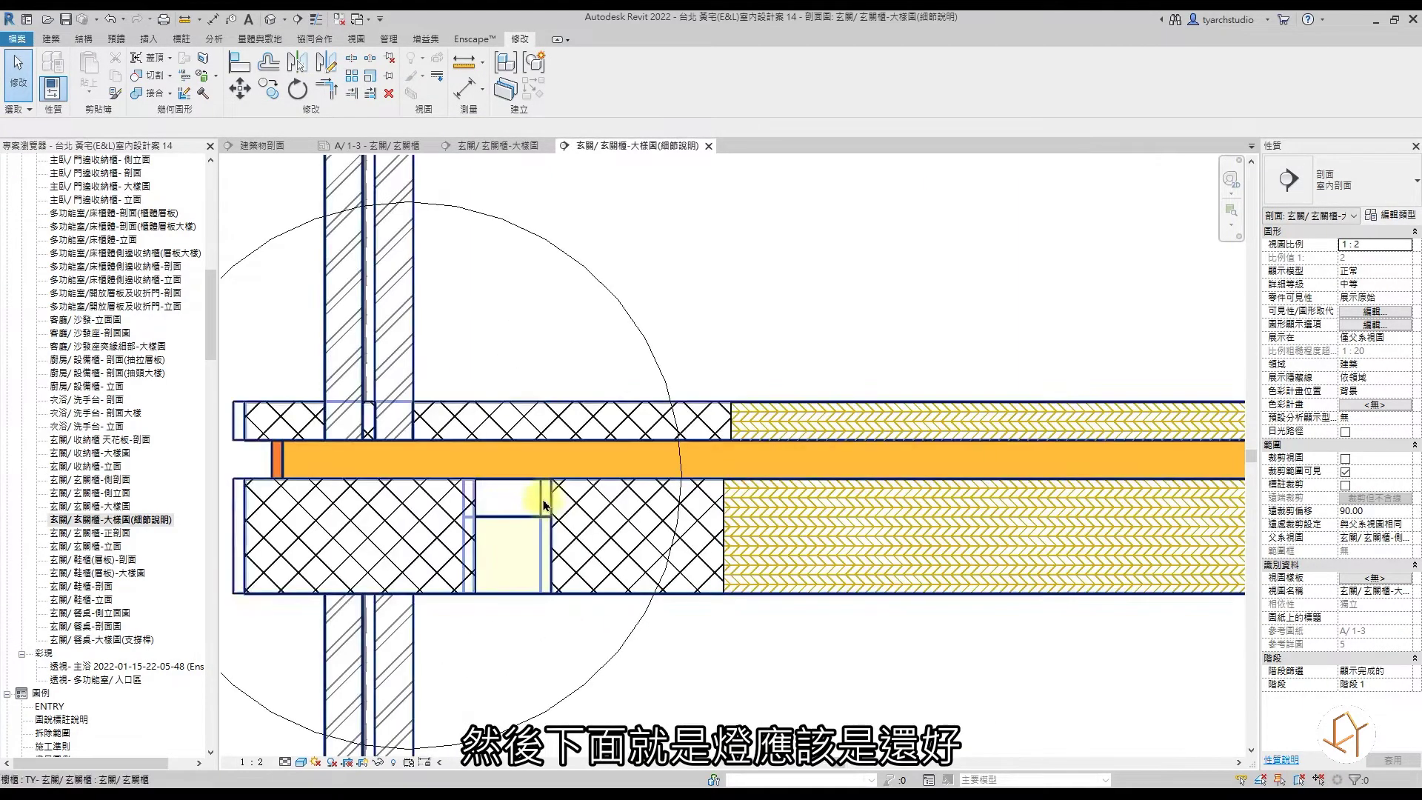
{"action": "left_click", "coordinate": [552, 500]}
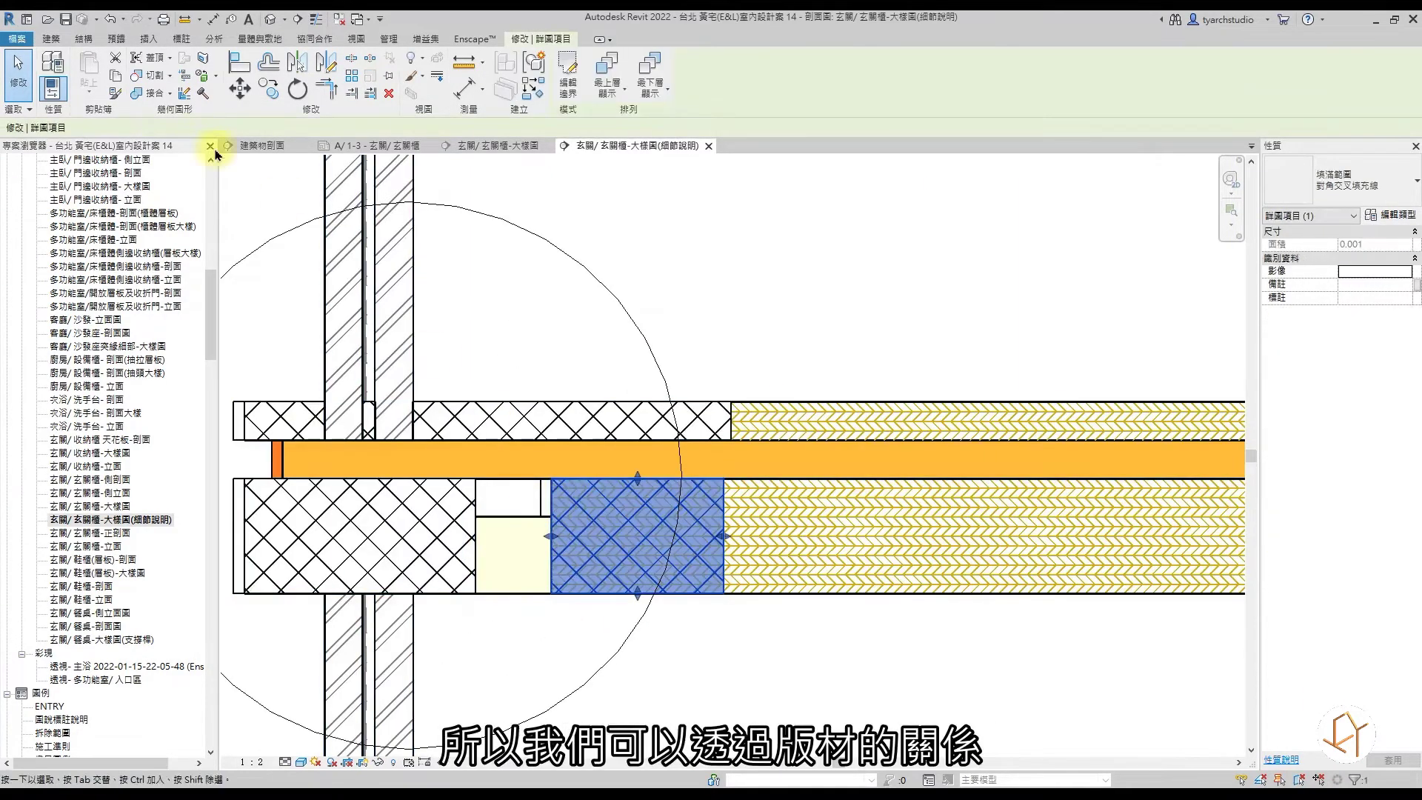
{"action": "left_click", "coordinate": [257, 89]}
{"action": "left_click", "coordinate": [550, 478]}
{"action": "left_click", "coordinate": [475, 478]}
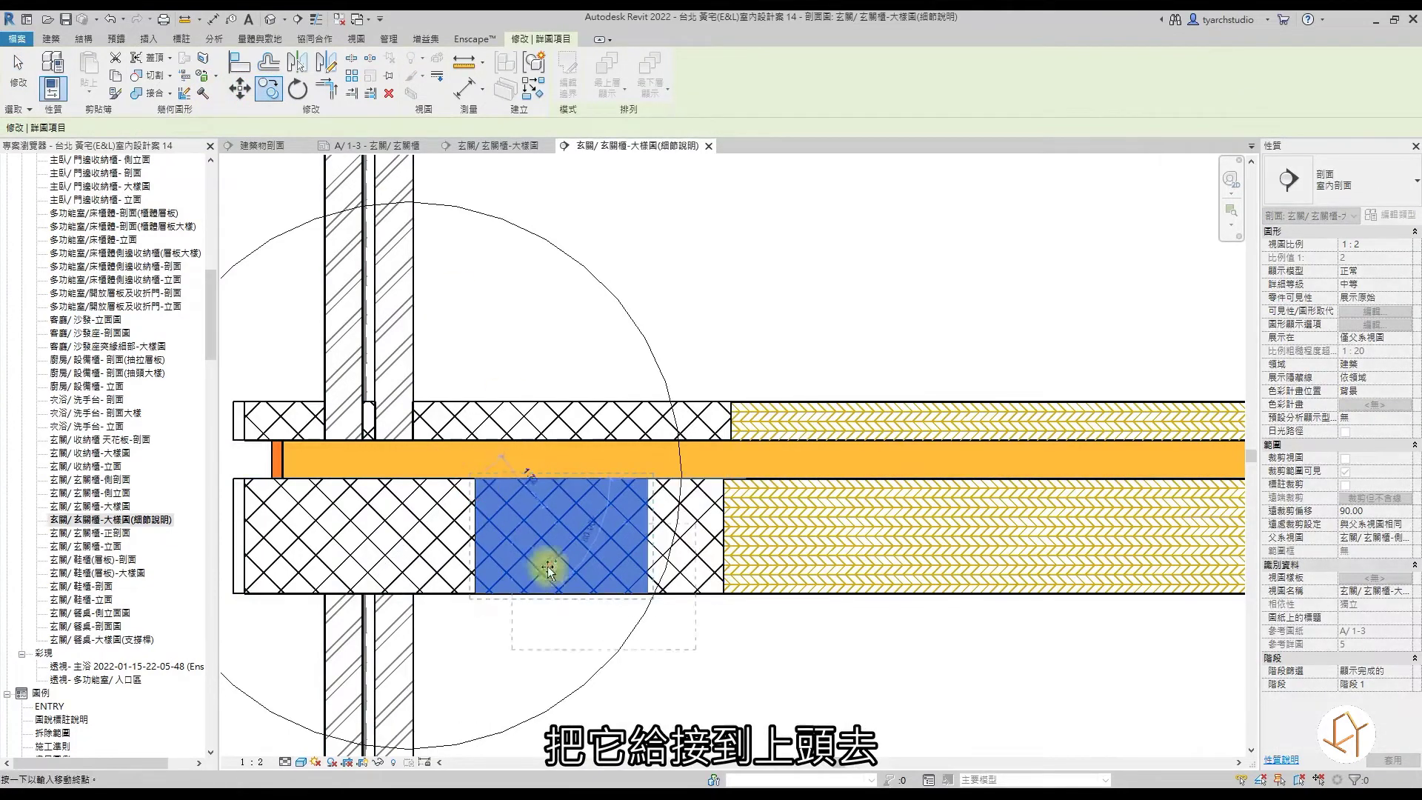
{"action": "left_click", "coordinate": [552, 585]}
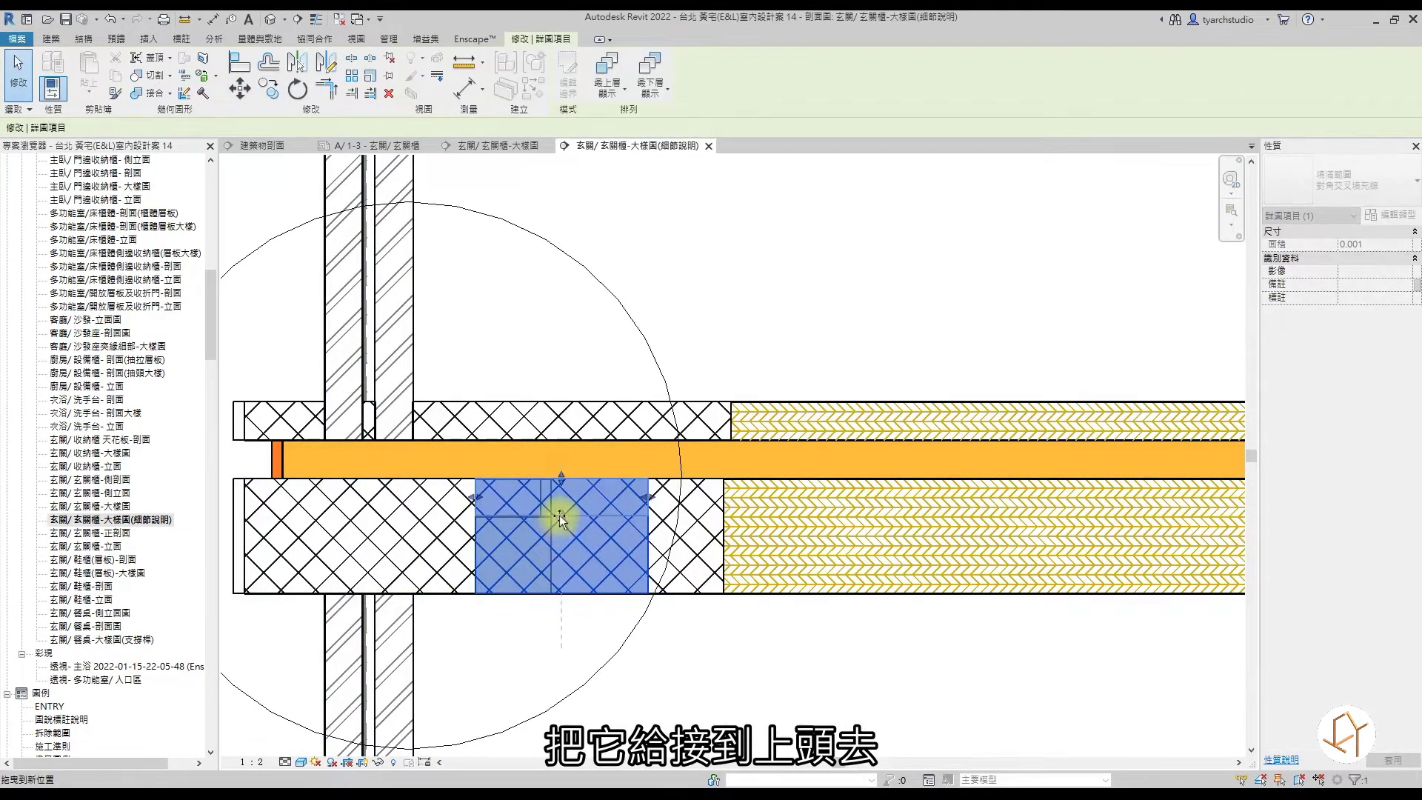
{"action": "left_click_drag", "start_coordinate": [561, 518], "coordinate": [561, 517]}
{"action": "left_click_drag", "start_coordinate": [648, 498], "coordinate": [552, 546]}
{"action": "key", "text": "Escape"}
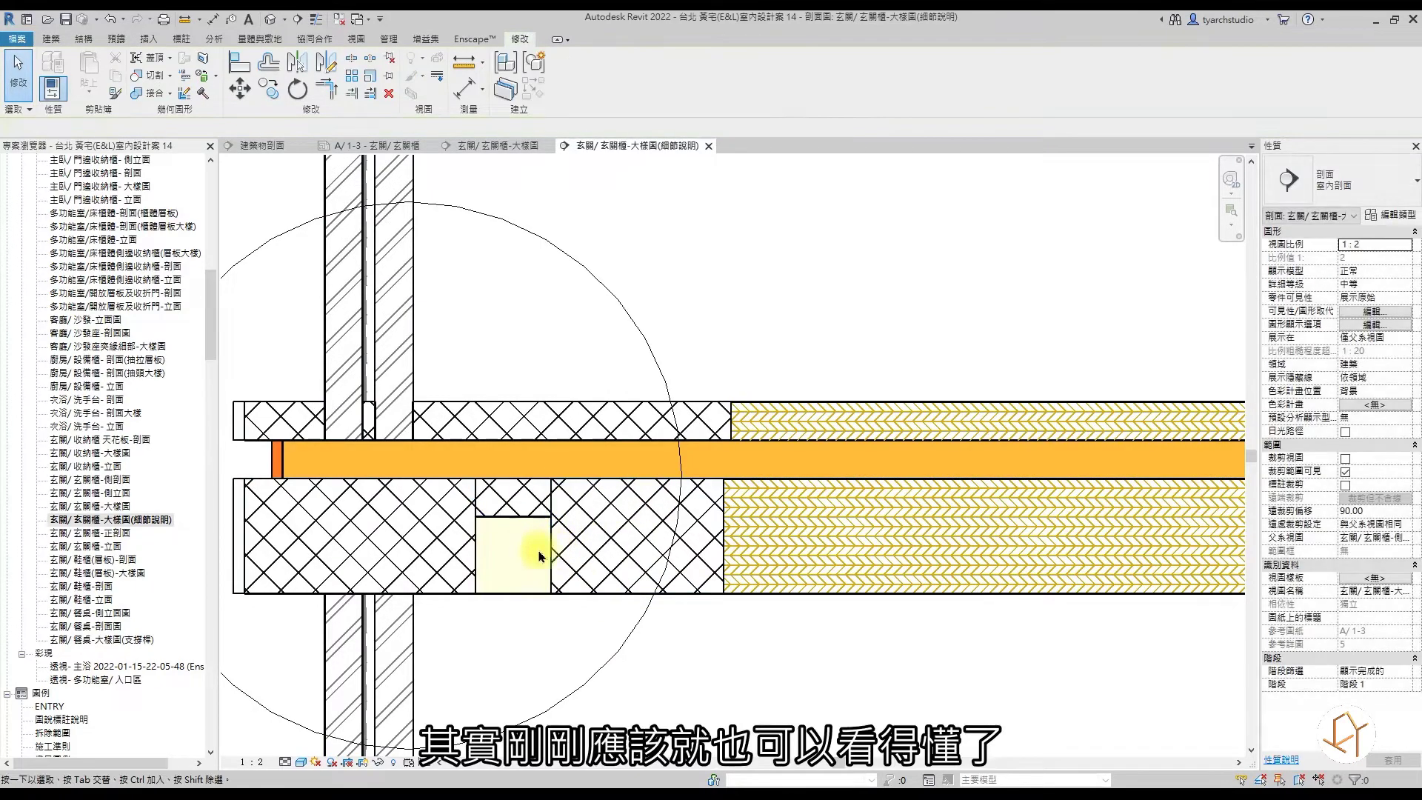
Edit the left crosshatched region's boundary, shortening its right edge to 2.00 and adding a line across the top of the light.
{"action": "middle_click_drag", "start_coordinate": [548, 552], "coordinate": [717, 537]}
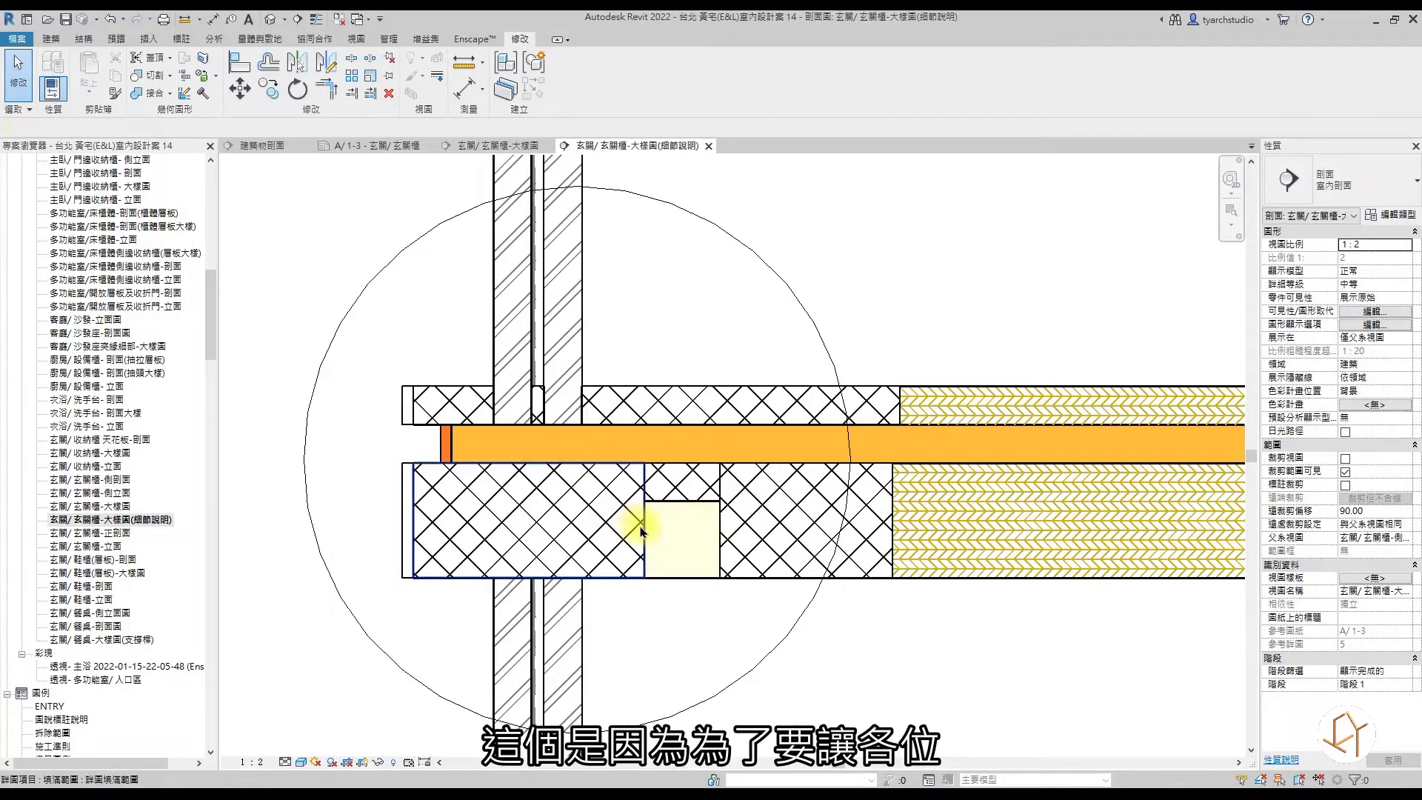
{"action": "left_click", "coordinate": [641, 531]}
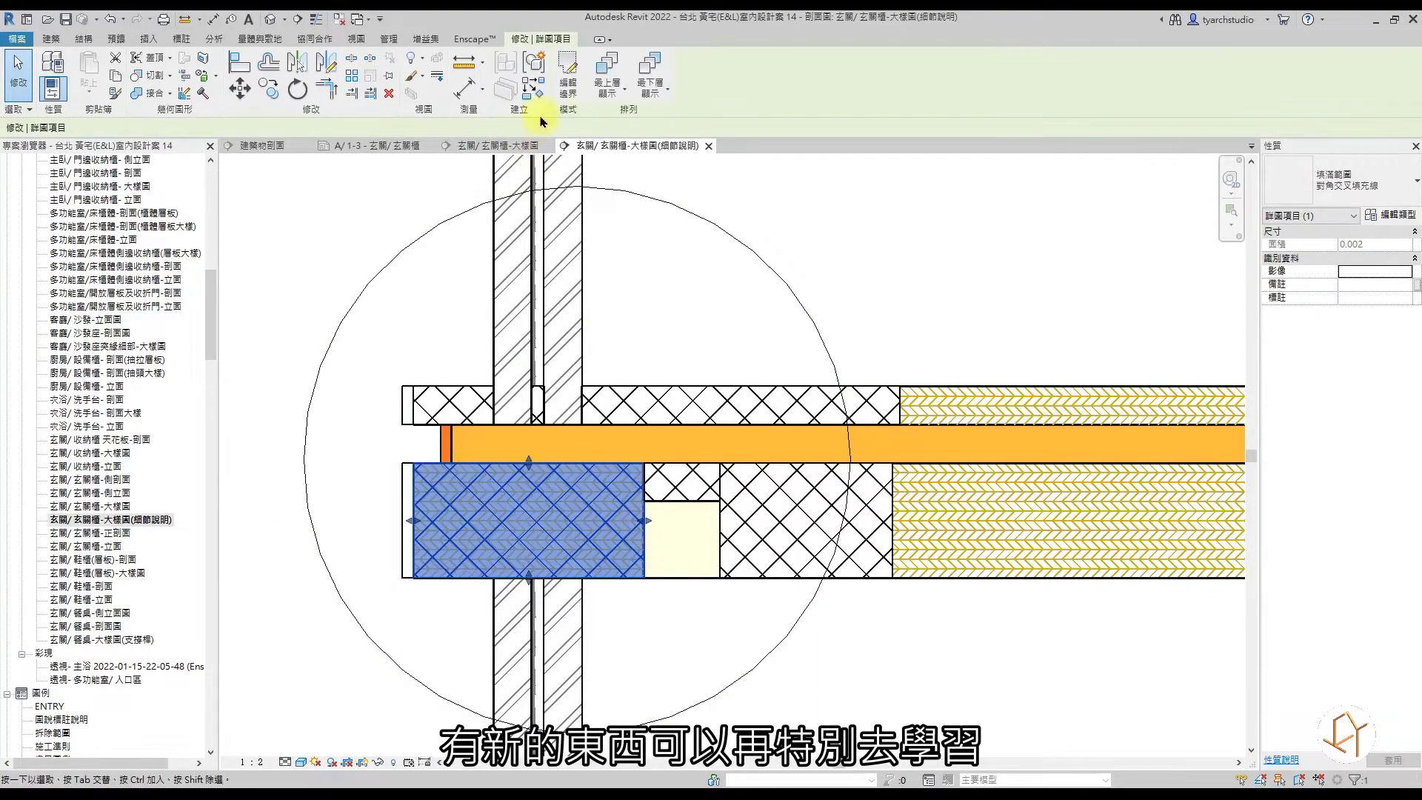
{"action": "left_click", "coordinate": [566, 83]}
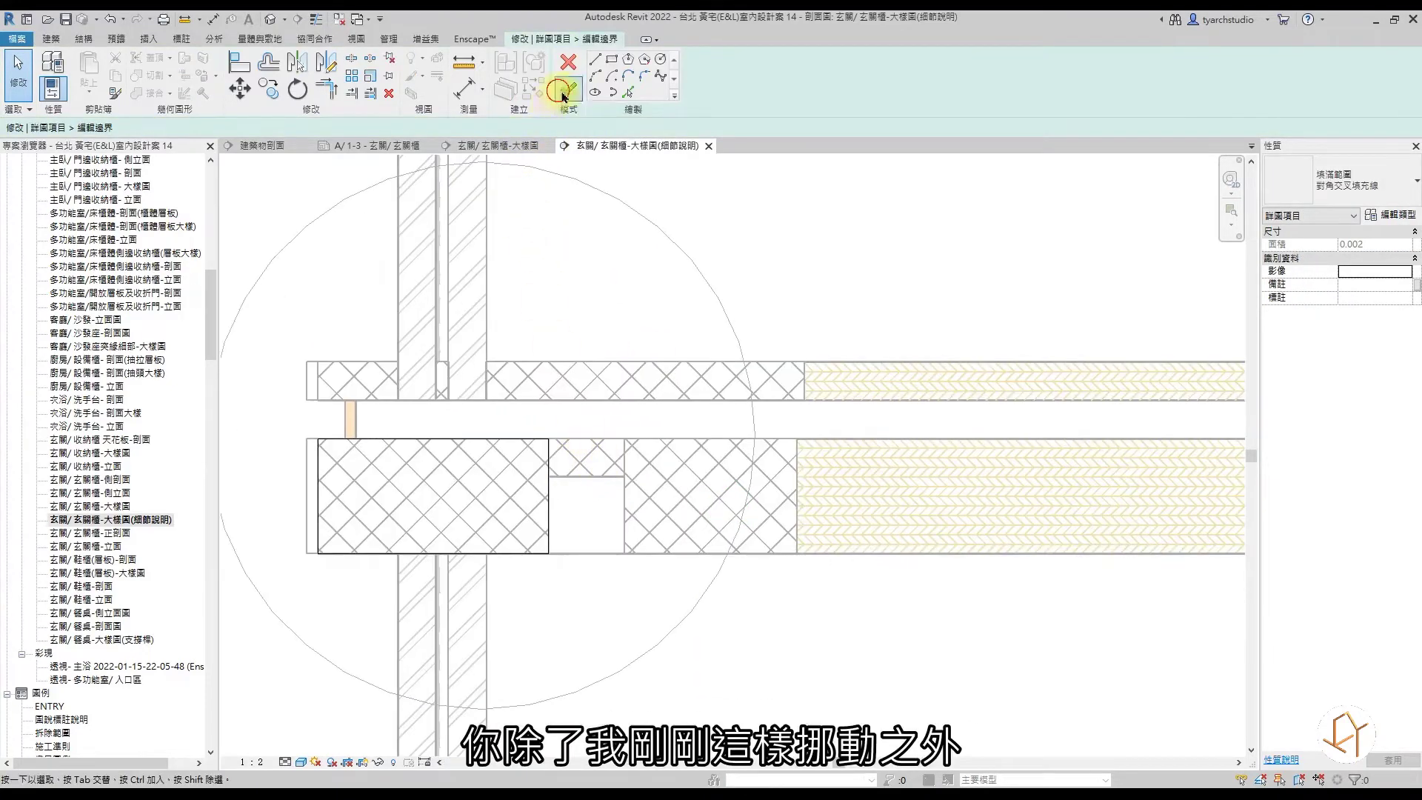
{"action": "left_click", "coordinate": [564, 94]}
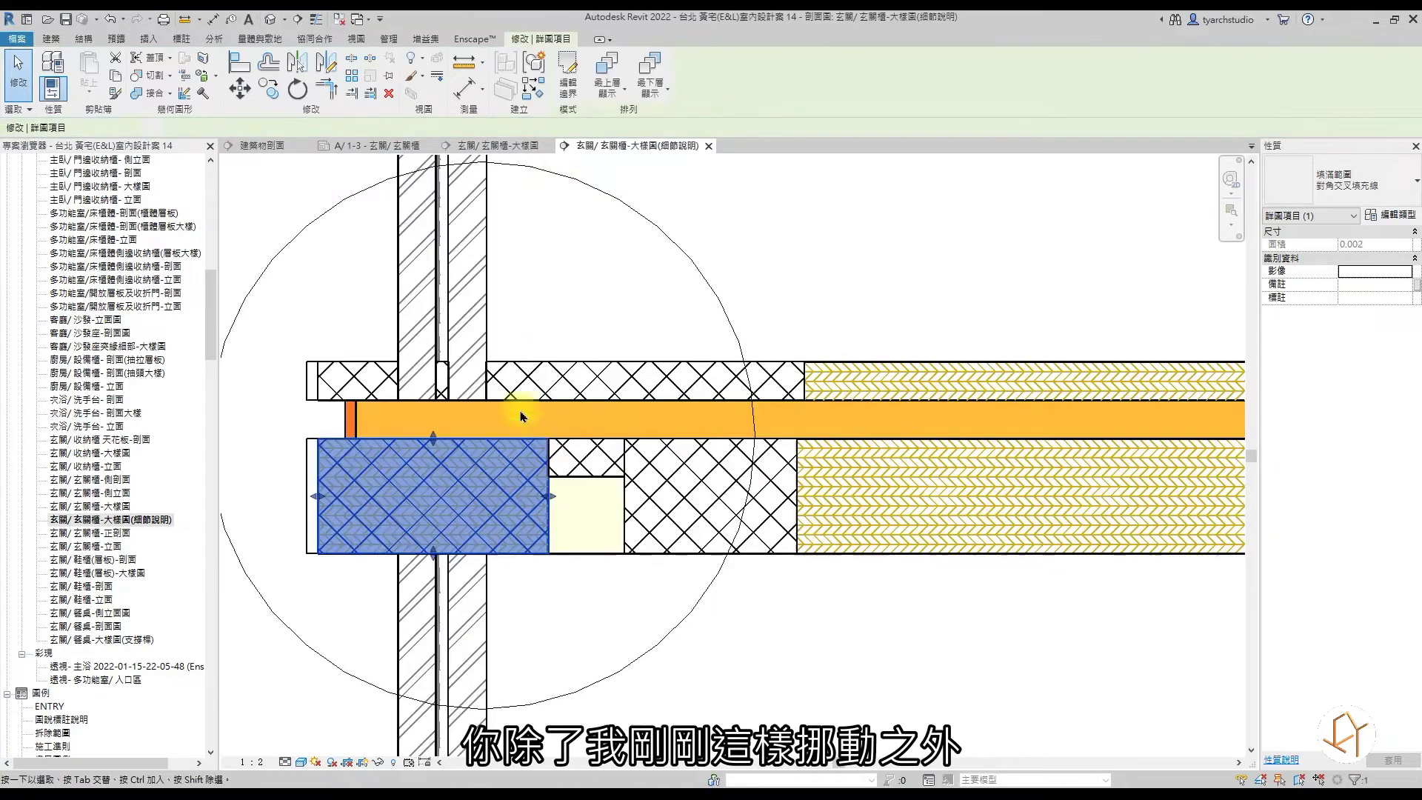
{"action": "left_click", "coordinate": [567, 83]}
{"action": "left_click", "coordinate": [548, 446]}
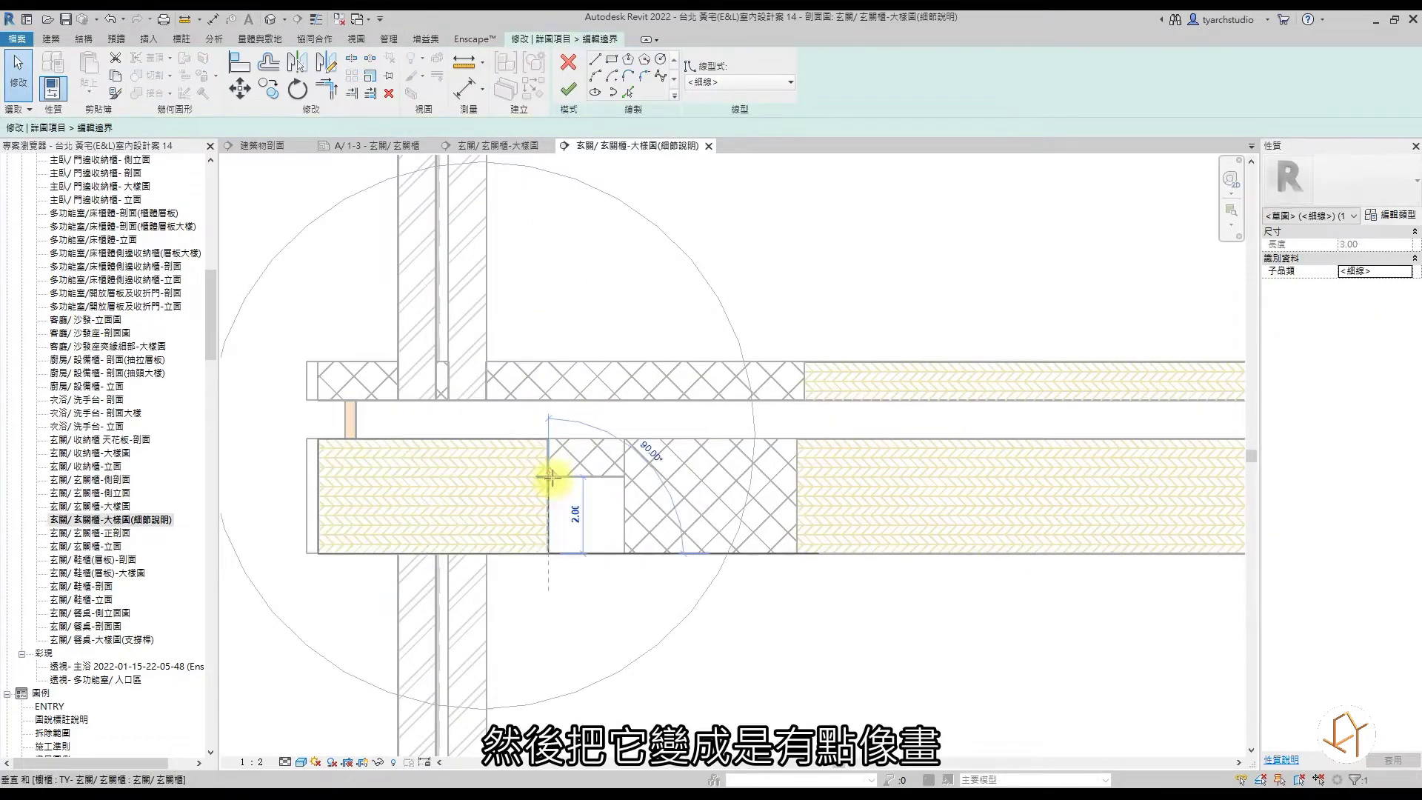
{"action": "left_click", "coordinate": [549, 475]}
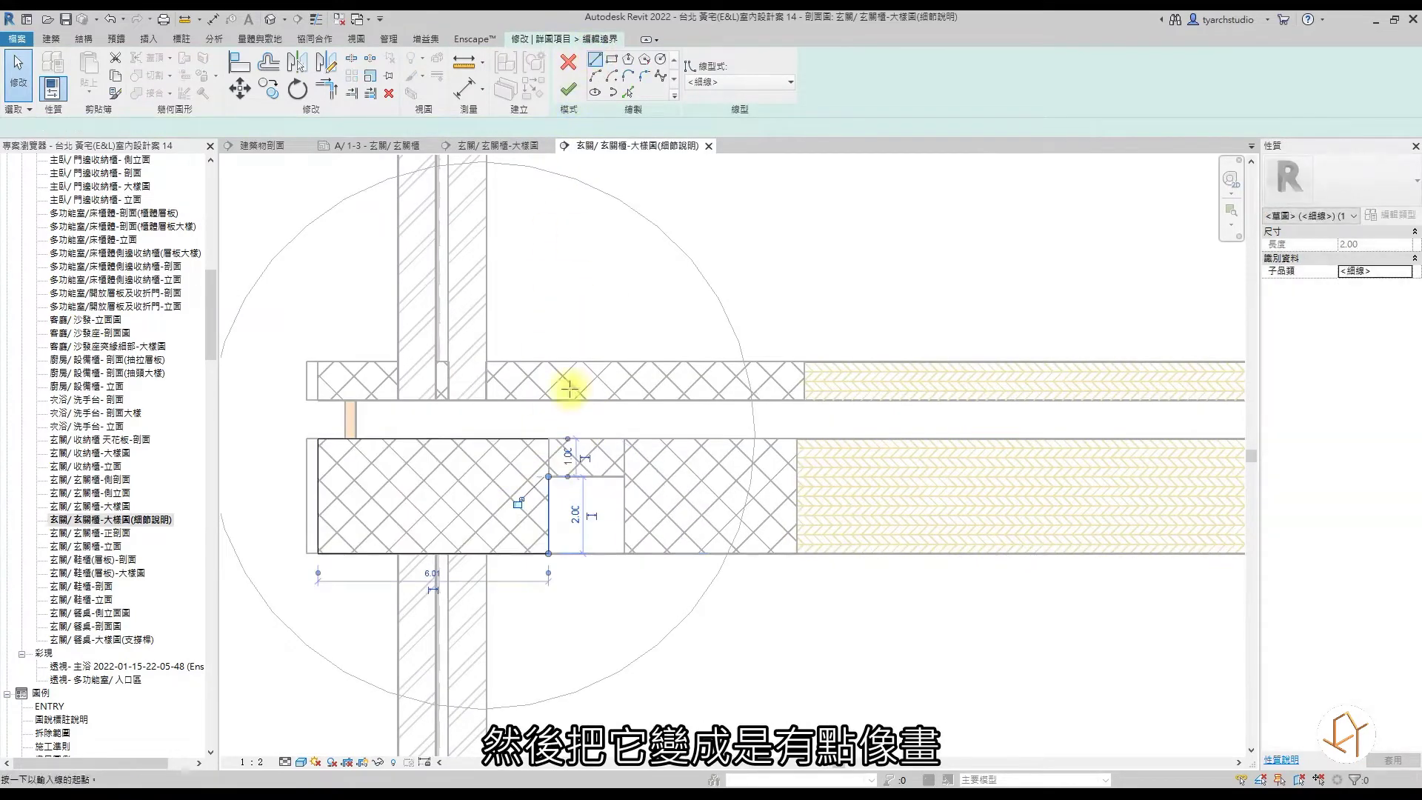
{"action": "left_click", "coordinate": [548, 477]}
{"action": "left_click", "coordinate": [624, 477]}
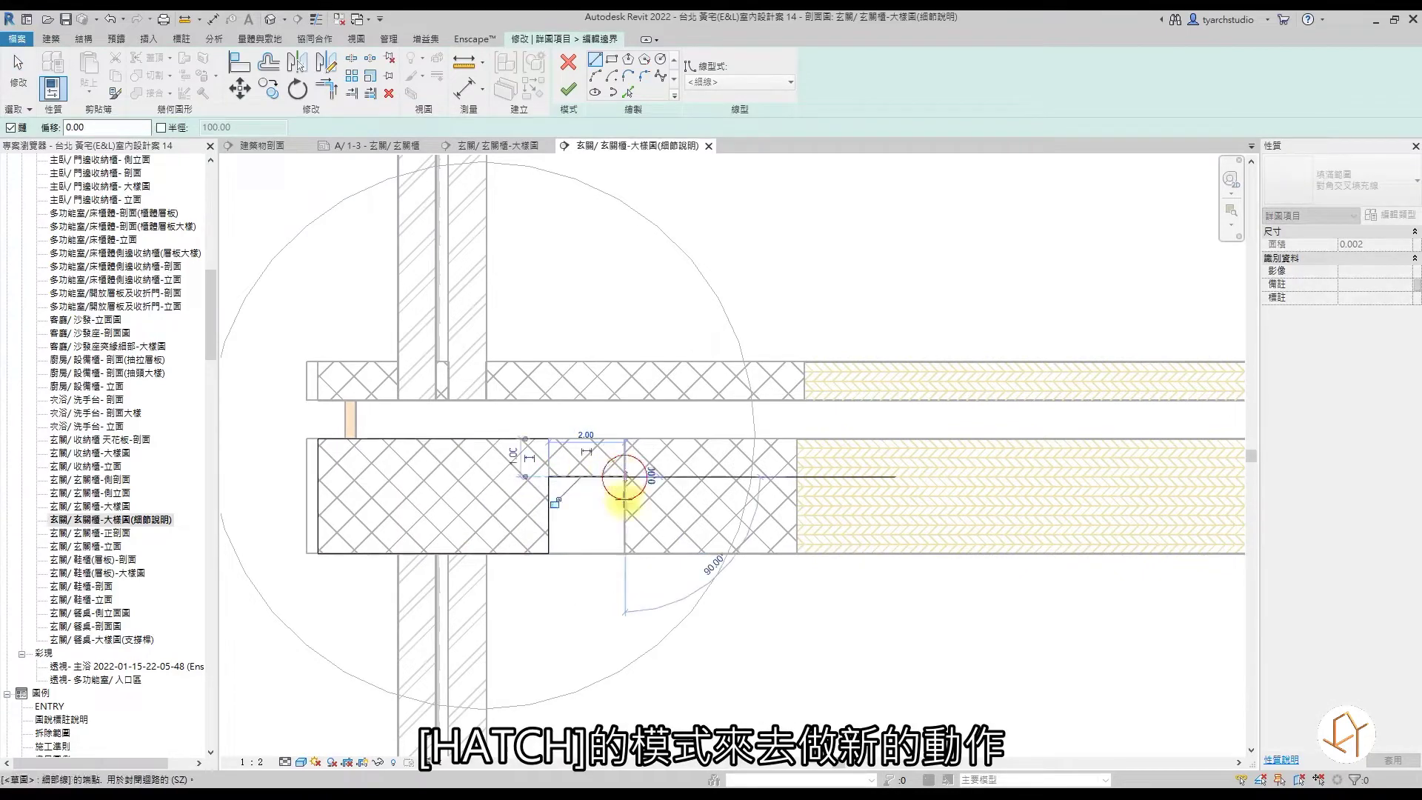
Extend the boundary down the light's right side and around the board to its right, join it to the top edge and finish the region.
{"action": "left_click", "coordinate": [624, 553]}
{"action": "left_click", "coordinate": [796, 553]}
{"action": "left_click", "coordinate": [797, 440]}
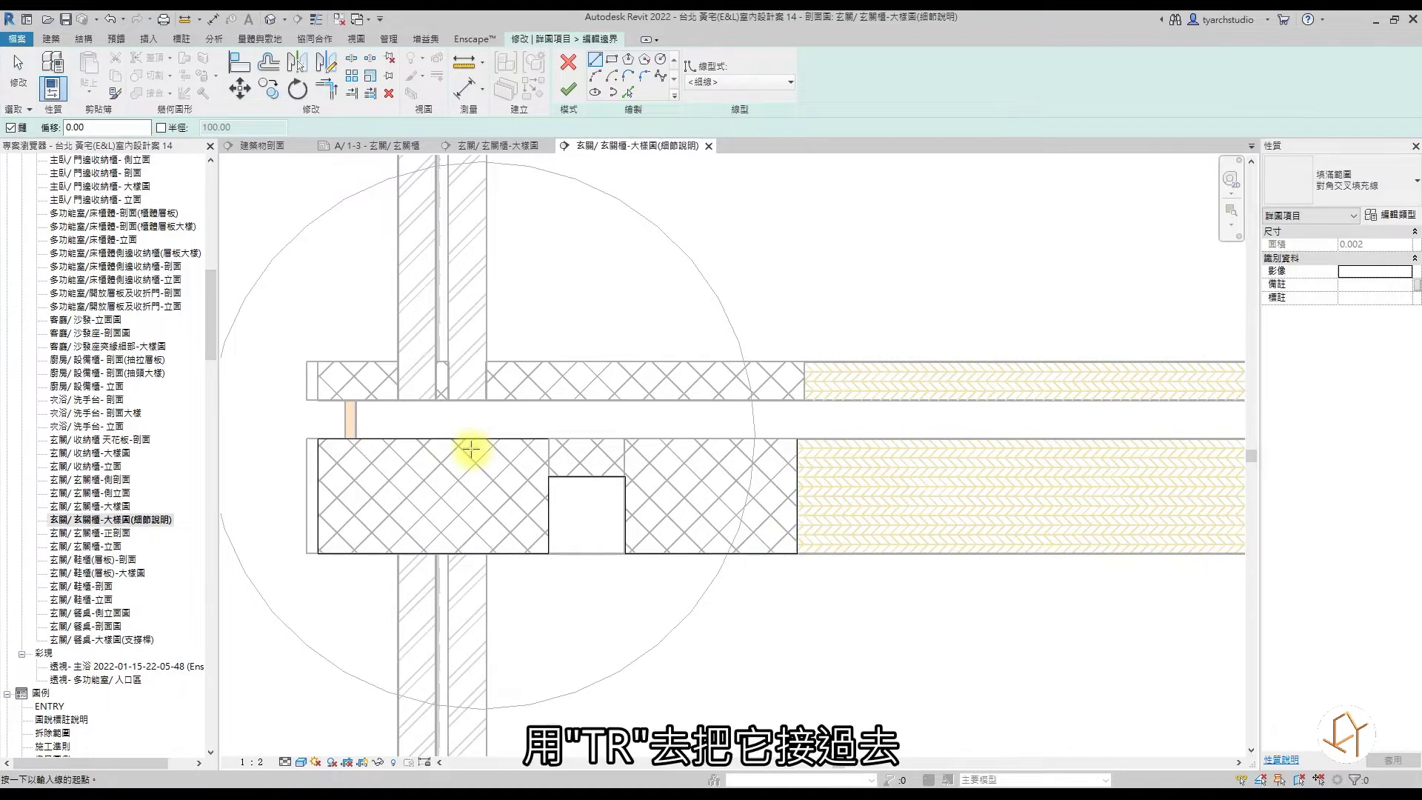
{"action": "key", "text": "t"}
{"action": "key", "text": "r"}
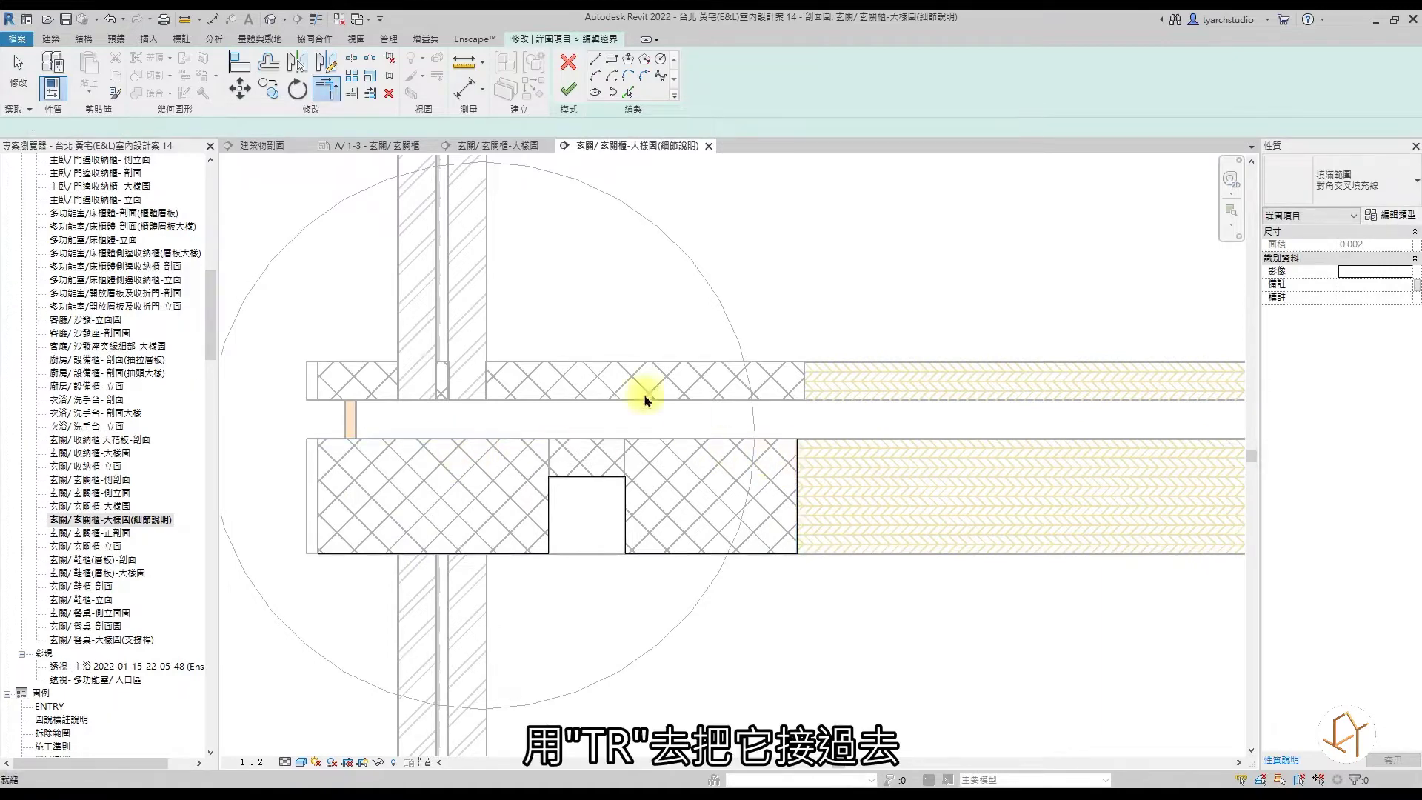
{"action": "key", "text": "Escape"}
{"action": "left_click", "coordinate": [568, 89]}
Delete the two redundant crosshatched regions above and to the right of the light.
{"action": "left_click", "coordinate": [629, 458]}
{"action": "key", "text": "Delete"}
{"action": "left_click", "coordinate": [623, 455]}
{"action": "key", "text": "Delete"}
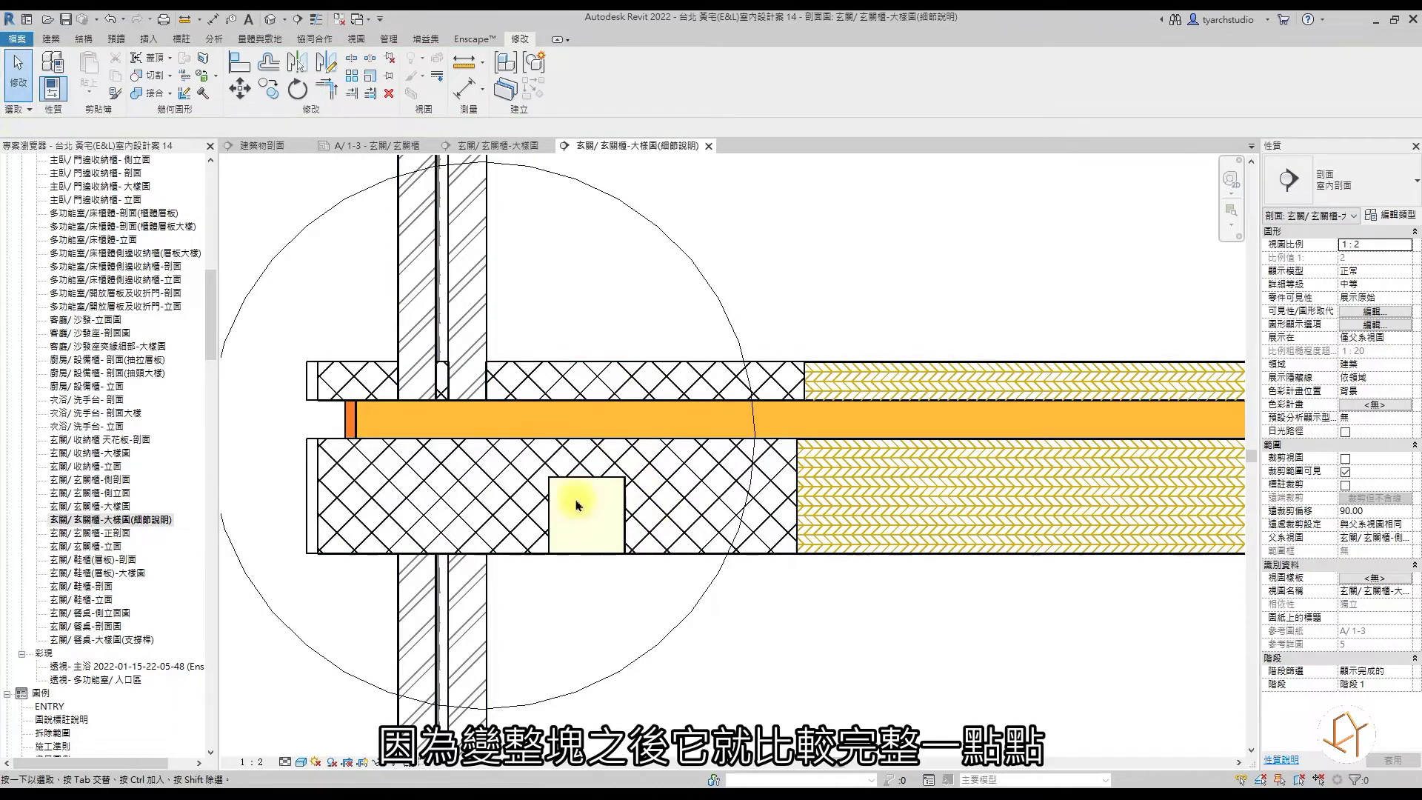
{"action": "scroll", "coordinate": [717, 491], "scroll_direction": "down", "scroll_amount": 2}
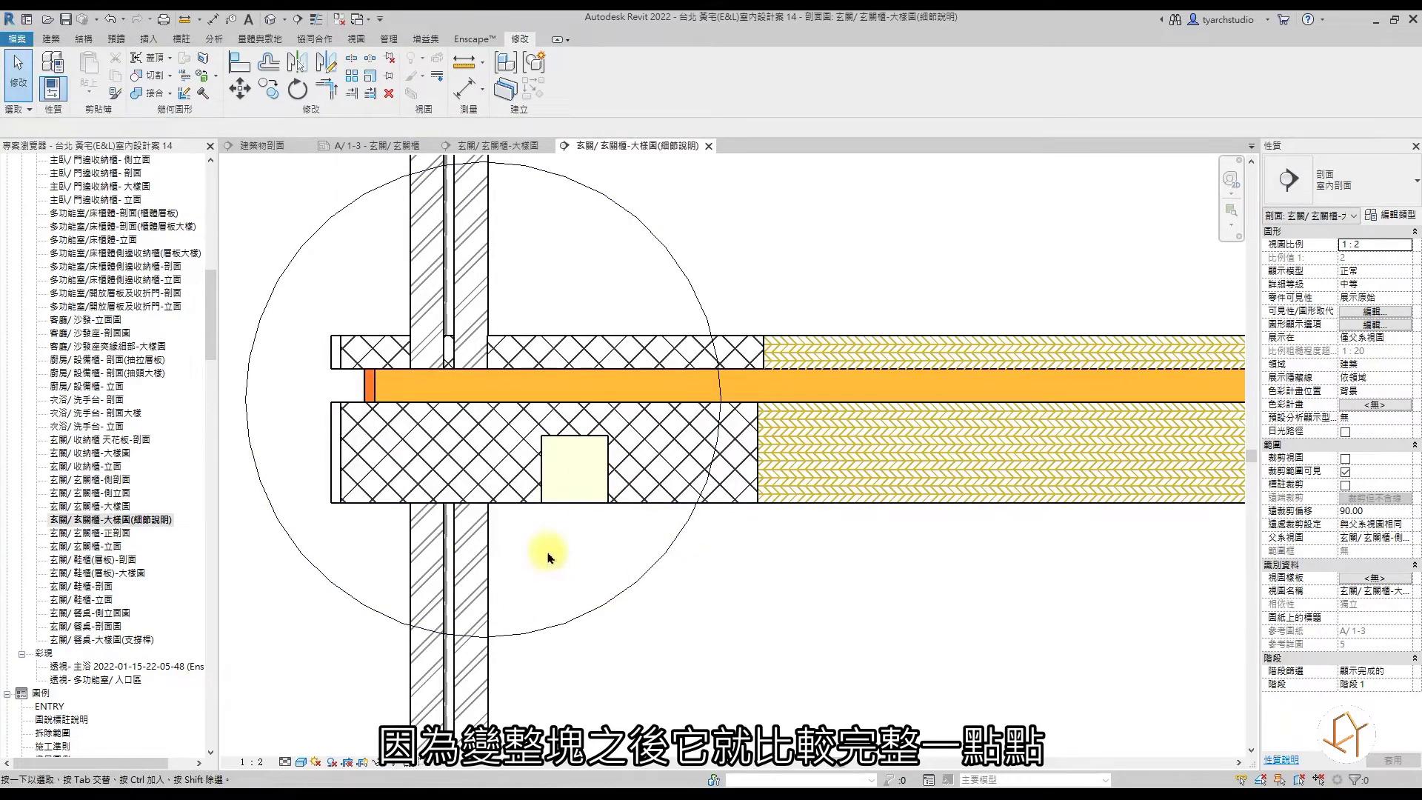
{"action": "left_click", "coordinate": [567, 548]}
{"action": "scroll", "coordinate": [643, 482], "scroll_direction": "down", "scroll_amount": 1}
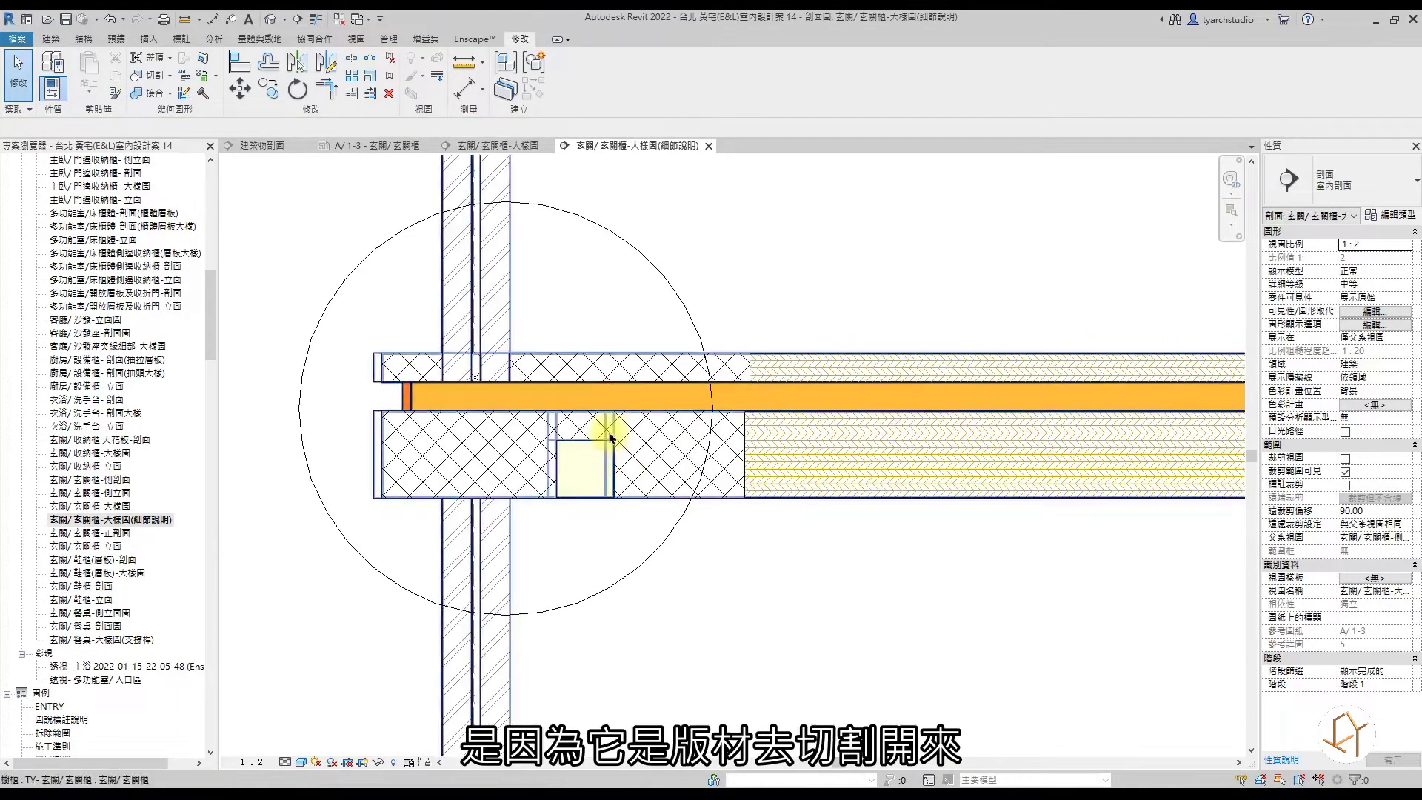
{"action": "scroll", "coordinate": [597, 459], "scroll_direction": "up", "scroll_amount": 2}
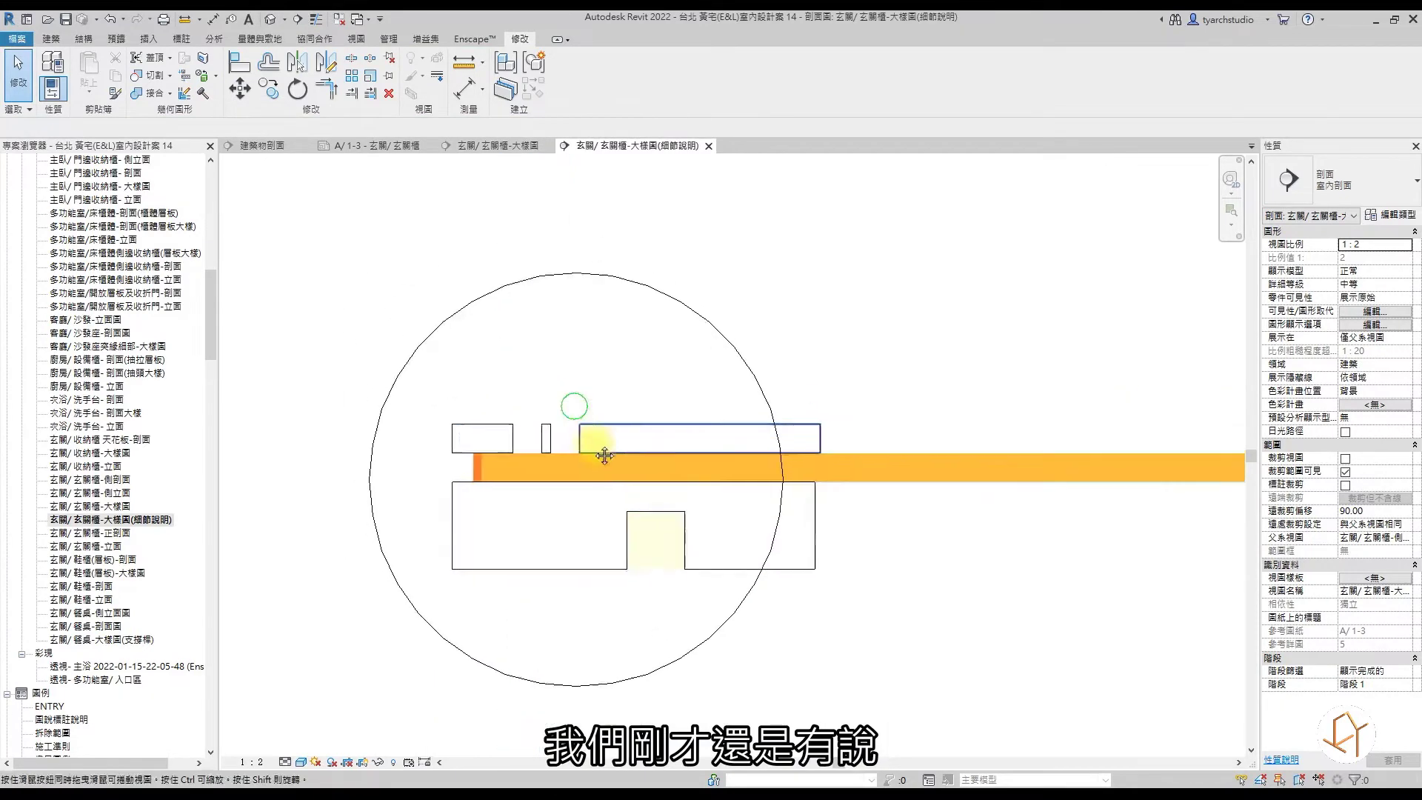
{"action": "scroll", "coordinate": [603, 501], "scroll_direction": "up", "scroll_amount": 1}
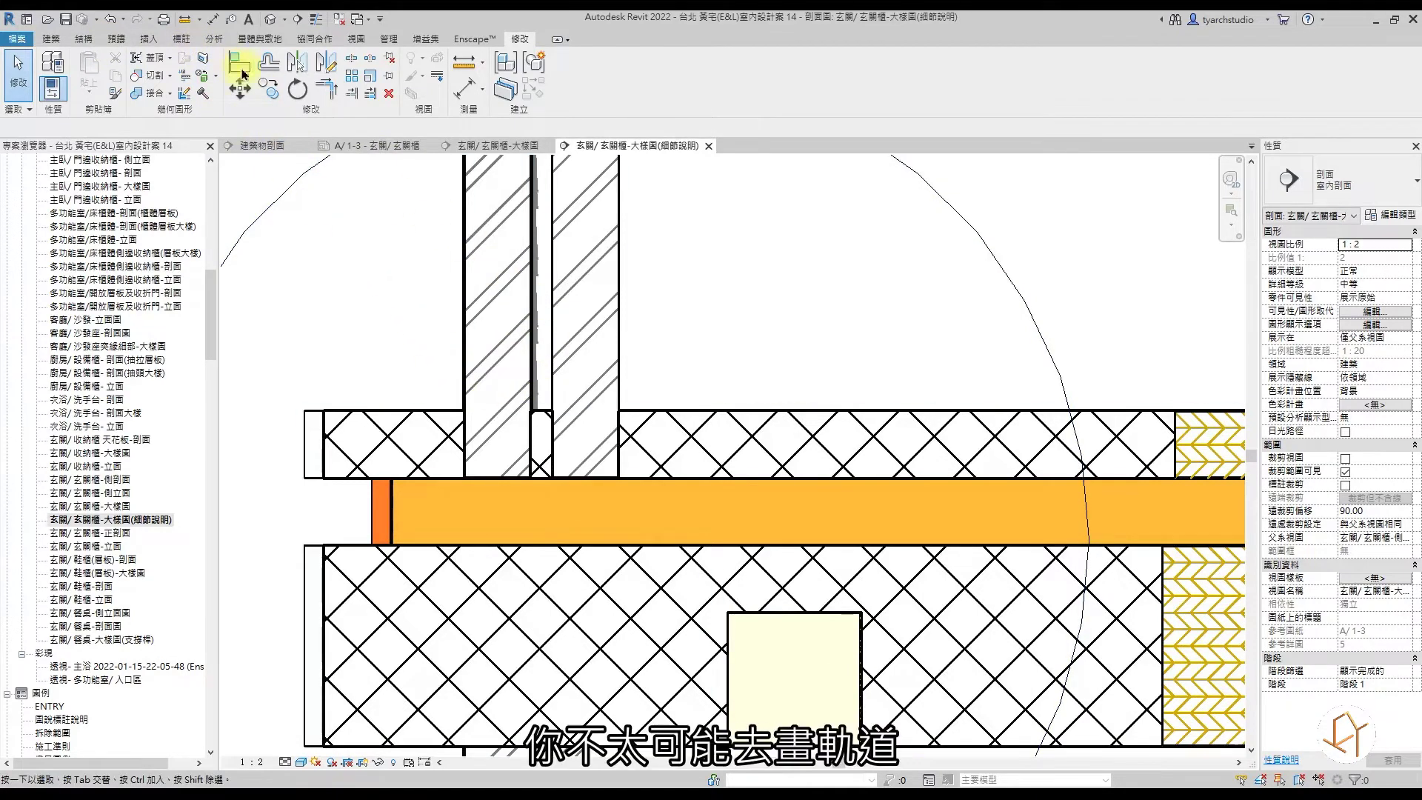
{"action": "scroll", "coordinate": [370, 331], "scroll_direction": "down", "scroll_amount": 1}
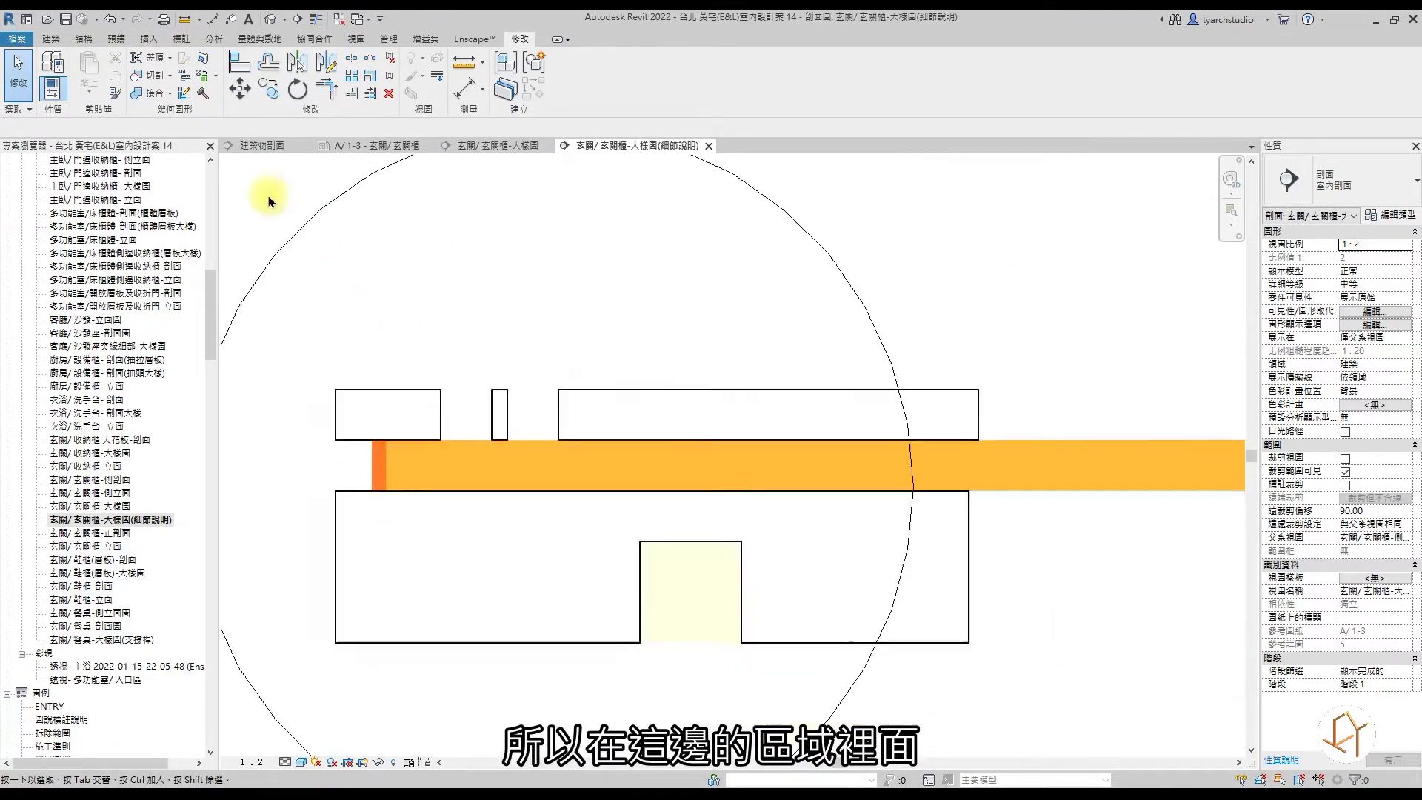
Start a filled region and sketch a thin vertical rectangle along the left glass panel's left edge, from just above the shelf board to its underside.
{"action": "left_click", "coordinate": [182, 39]}
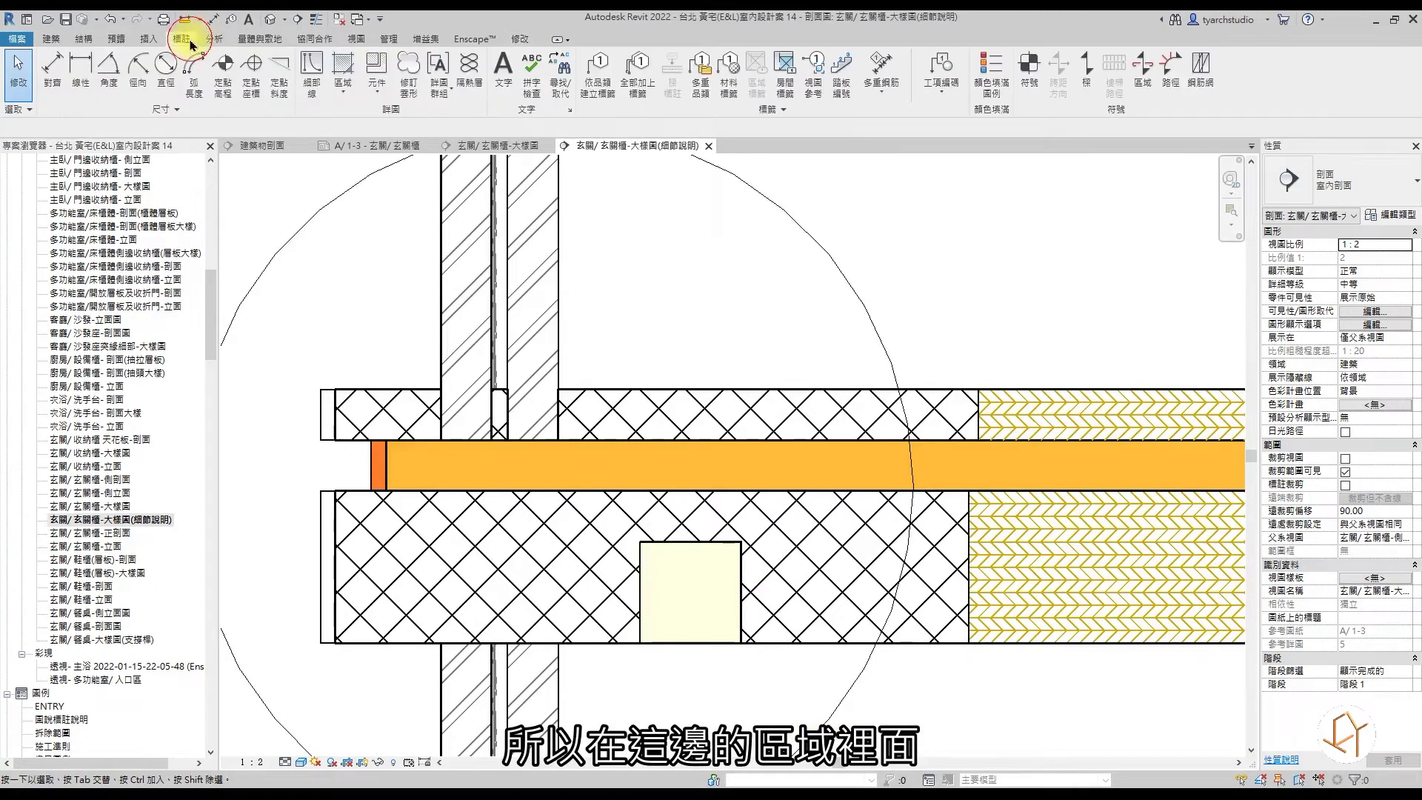
{"action": "left_click", "coordinate": [346, 70]}
{"action": "scroll", "coordinate": [504, 359], "scroll_direction": "up", "scroll_amount": 1}
{"action": "left_click", "coordinate": [611, 59]}
{"action": "scroll", "coordinate": [411, 422], "scroll_direction": "up", "scroll_amount": 2}
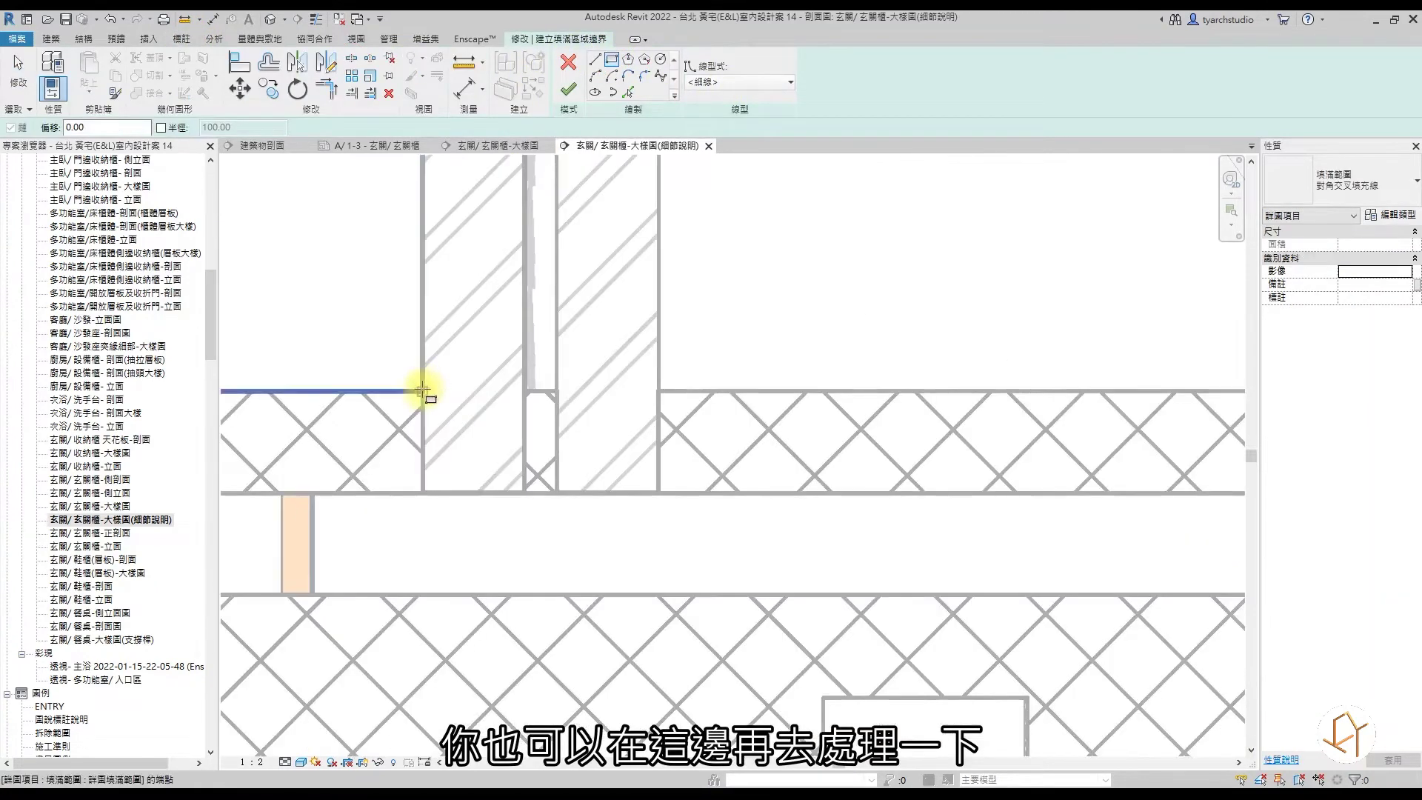
{"action": "left_click", "coordinate": [422, 375]}
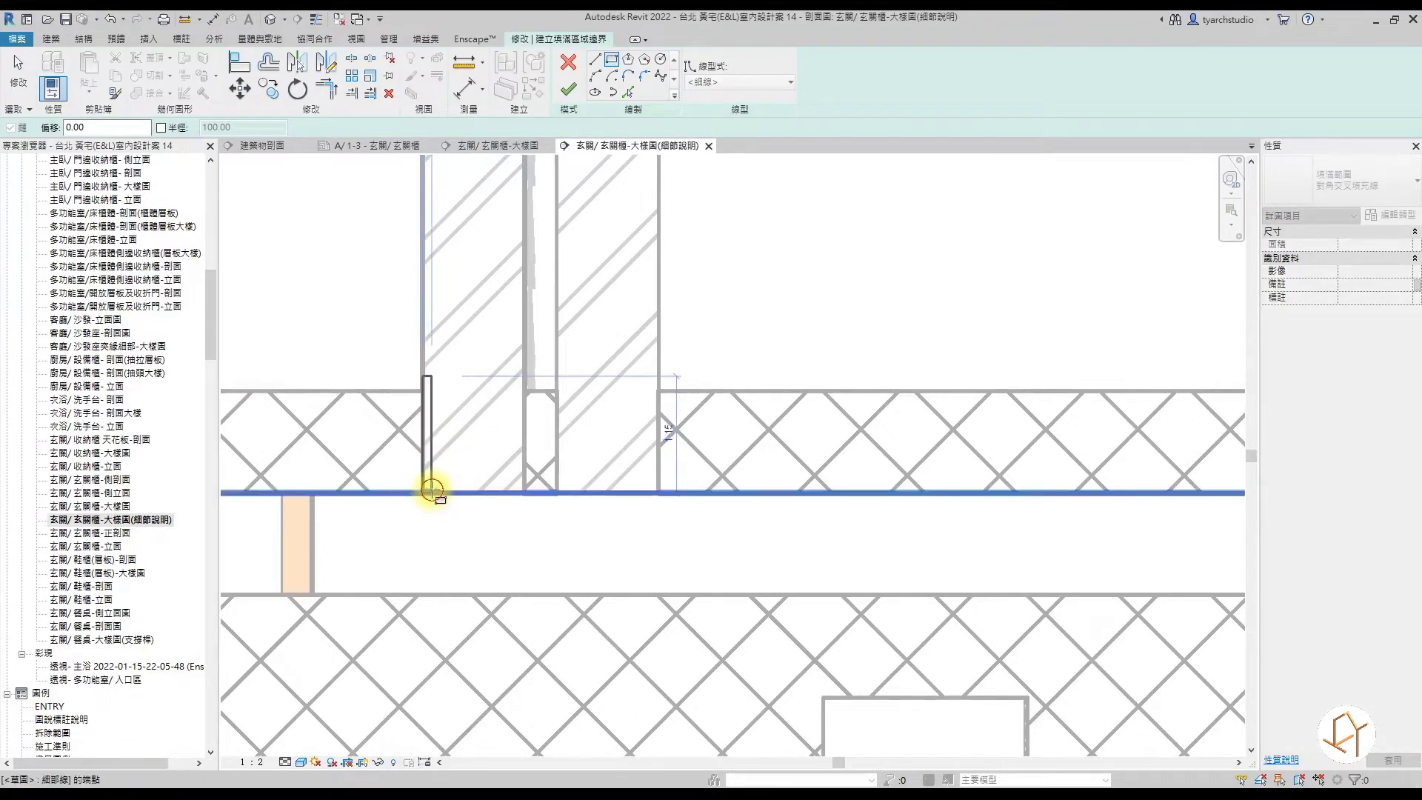
{"action": "left_click", "coordinate": [431, 490]}
{"action": "key", "text": "Escape"}
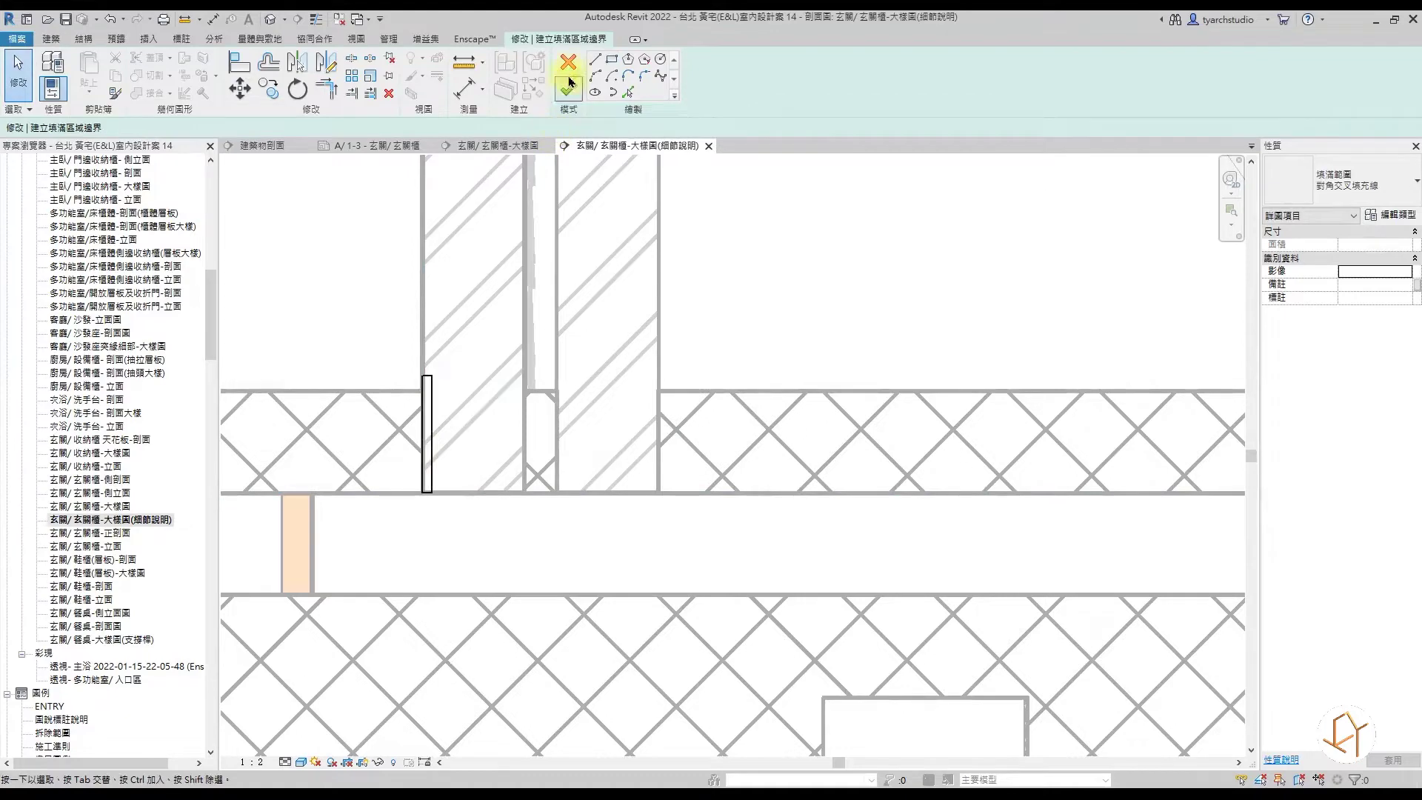
Set the thin rectangle's filled region type to 白 and finish the region.
{"action": "left_click", "coordinate": [1342, 186]}
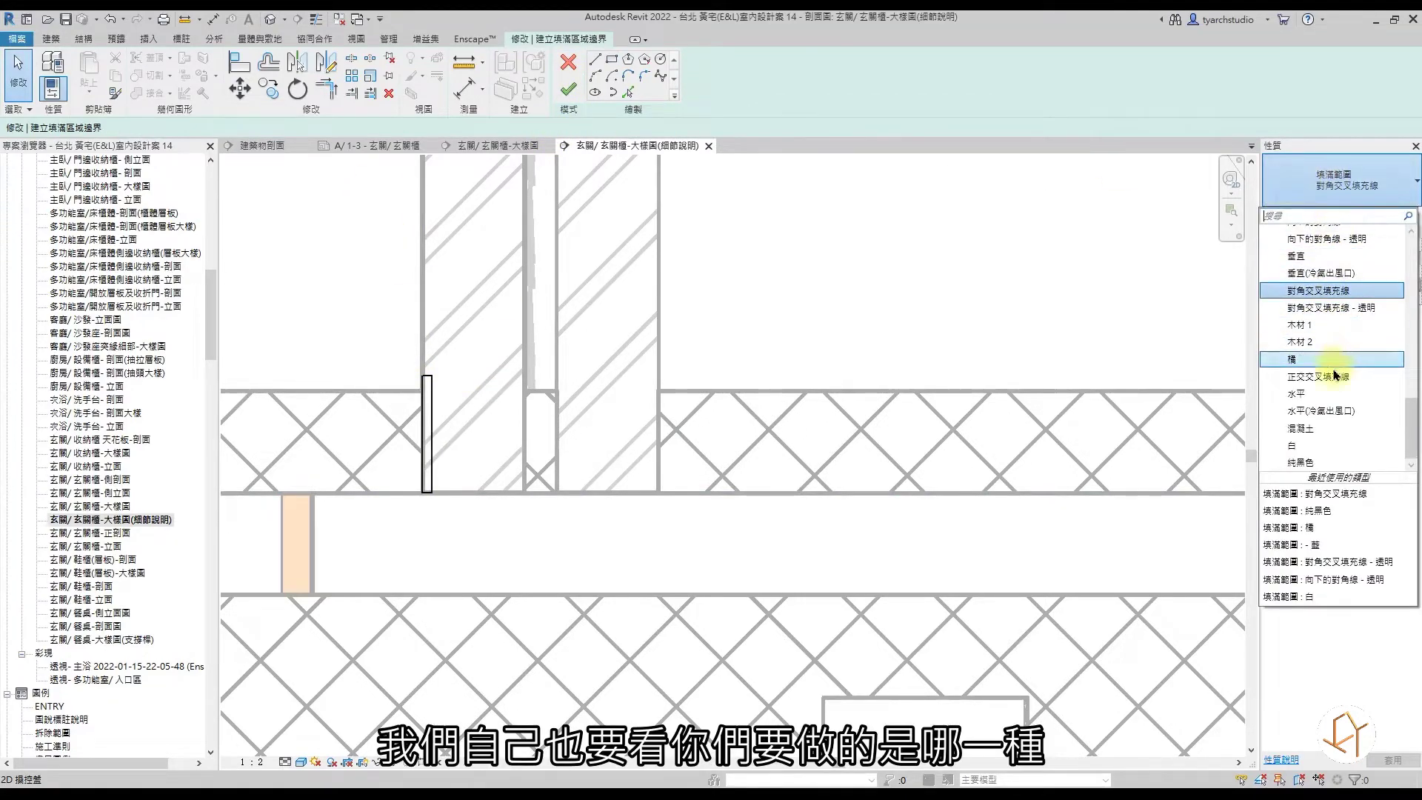
{"action": "left_click", "coordinate": [1307, 445]}
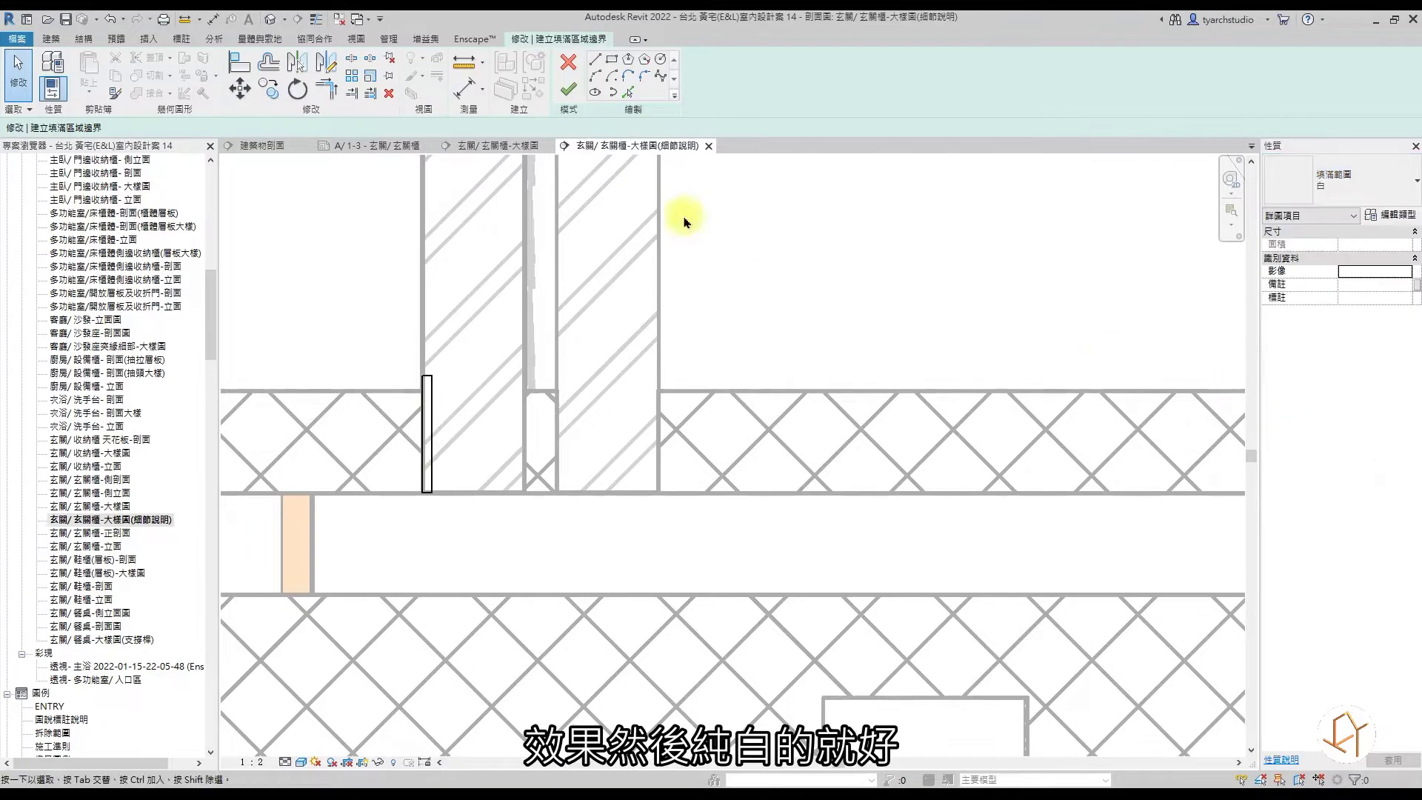
{"action": "left_click", "coordinate": [568, 85]}
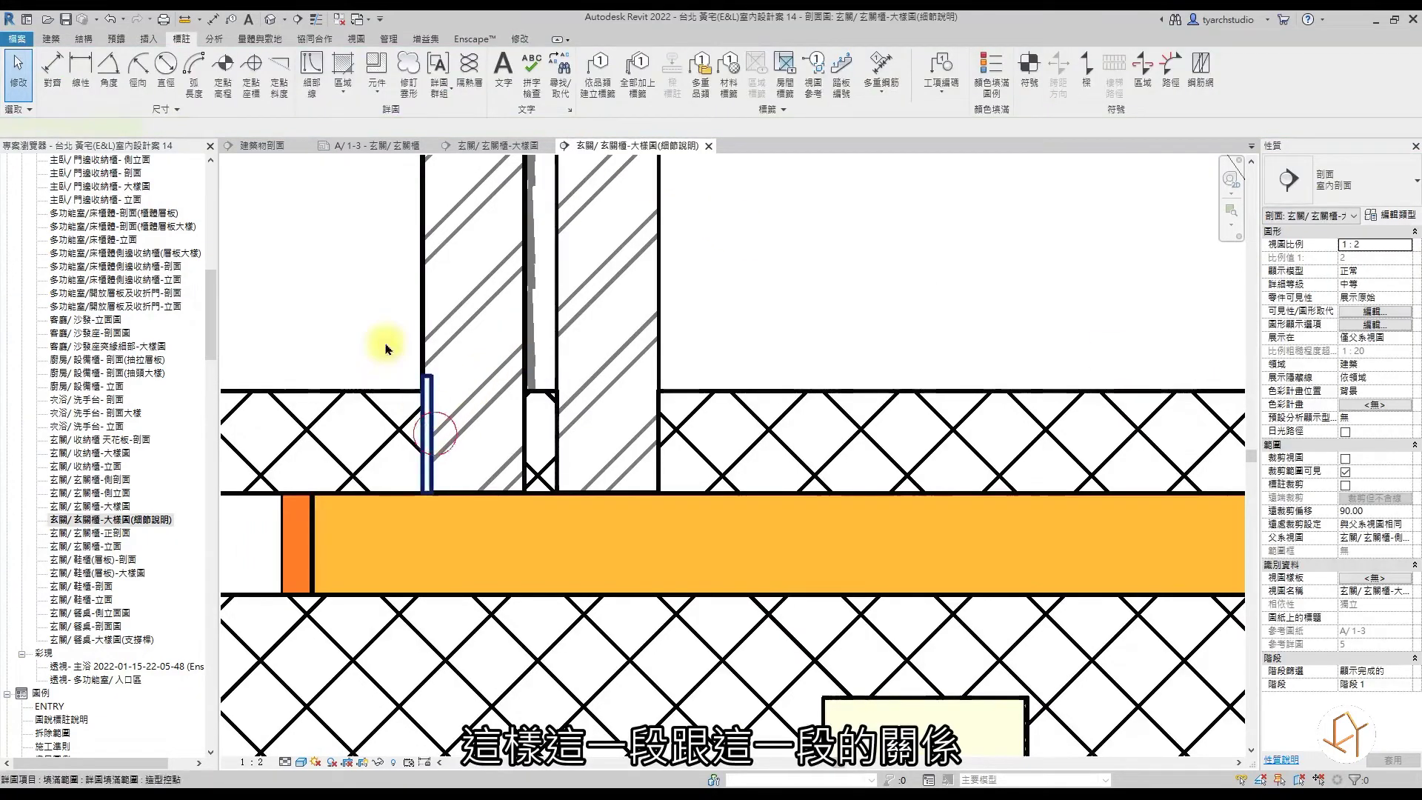
Copy the thin white strip to the right edge of the same glass panel.
{"action": "left_click", "coordinate": [269, 89]}
{"action": "left_click", "coordinate": [425, 397]}
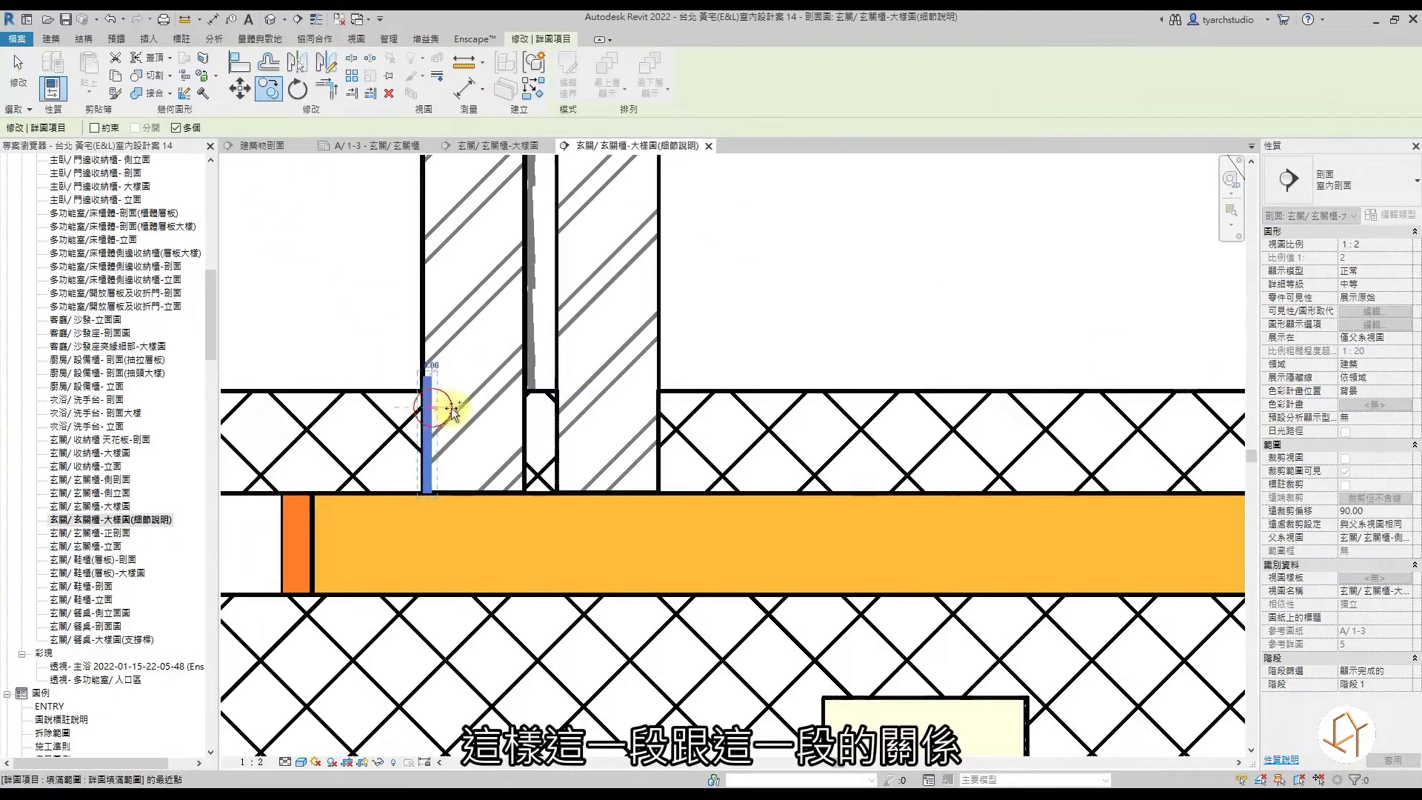
{"action": "left_click", "coordinate": [518, 407]}
{"action": "scroll", "coordinate": [518, 506], "scroll_direction": "up", "scroll_amount": 2}
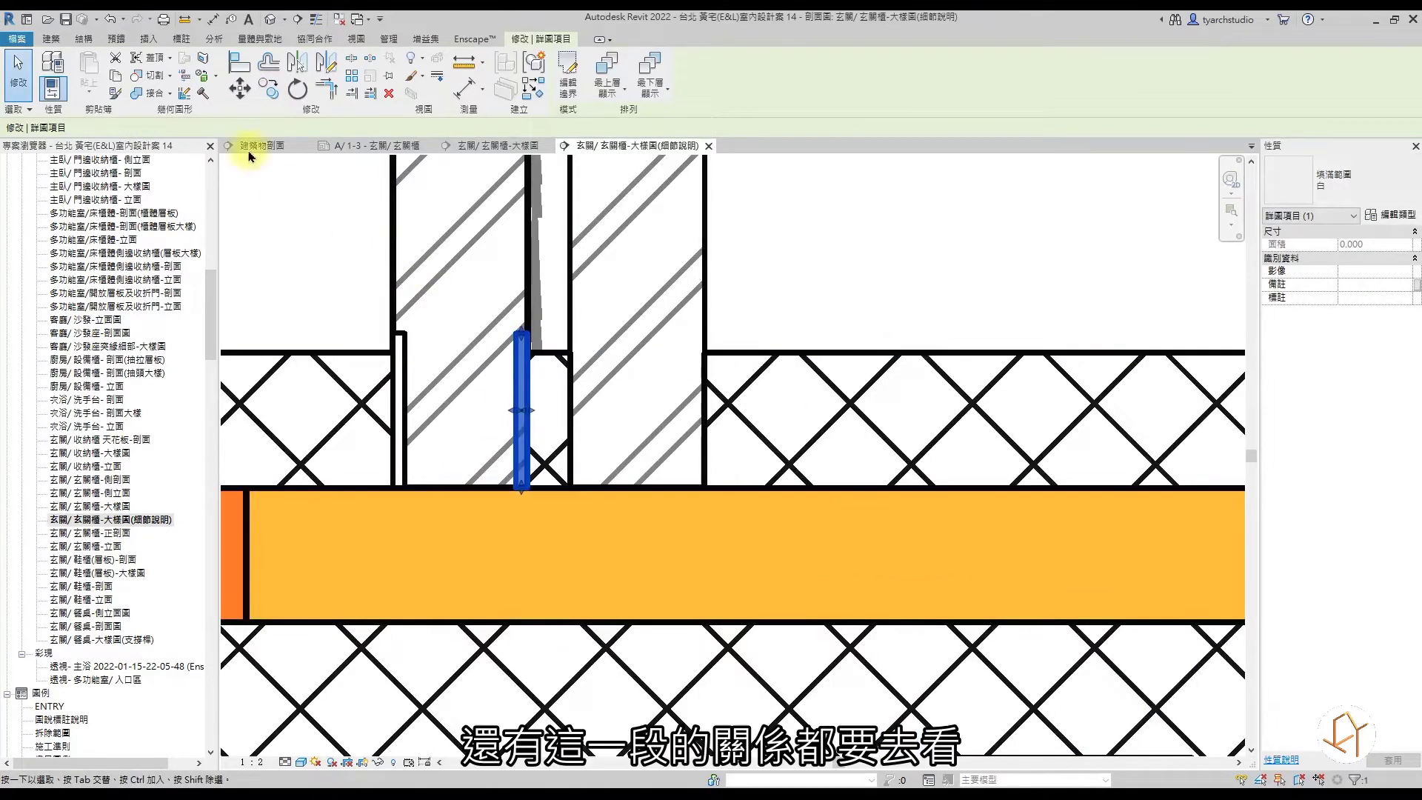
{"action": "left_click", "coordinate": [269, 94]}
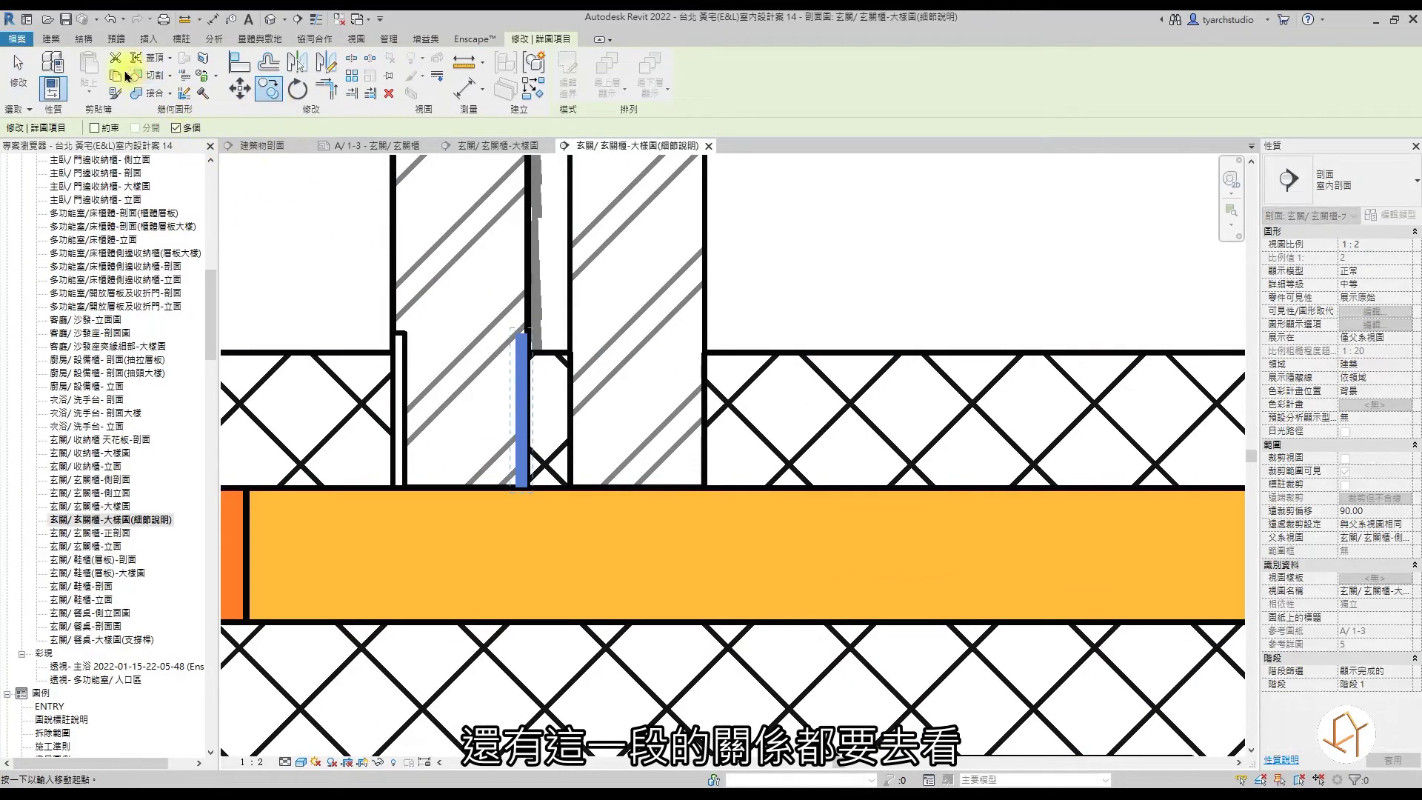
{"action": "key", "text": "Escape"}
{"action": "key", "text": "Escape"}
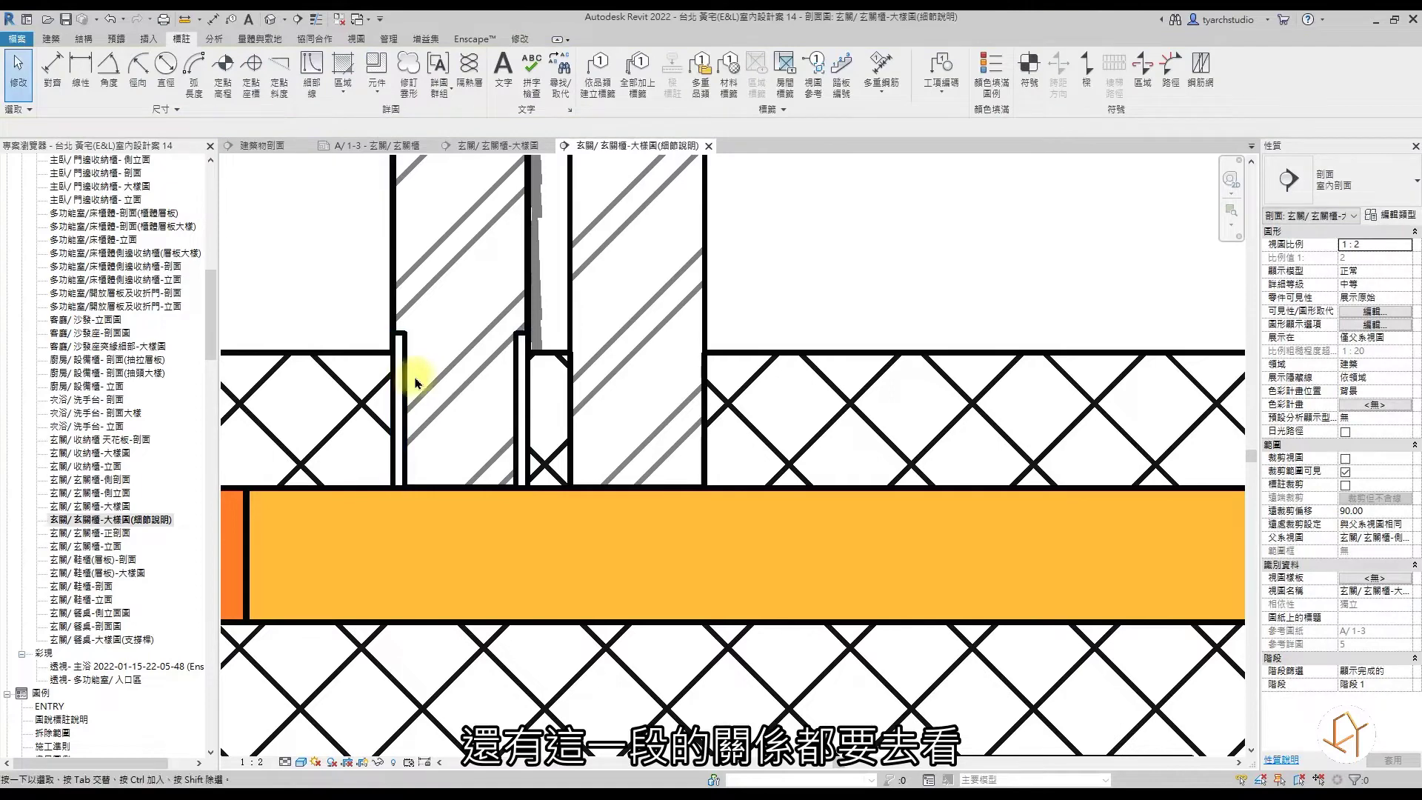
Delete the copied white strip at the glass panel's right edge.
{"action": "left_click", "coordinate": [528, 377]}
{"action": "left_click", "coordinate": [520, 377]}
{"action": "key", "text": "Delete"}
Edit the remaining white strip's boundary, adding an inner line across the glass bottom and another up near its right edge.
{"action": "left_click", "coordinate": [404, 355]}
{"action": "left_click", "coordinate": [568, 73]}
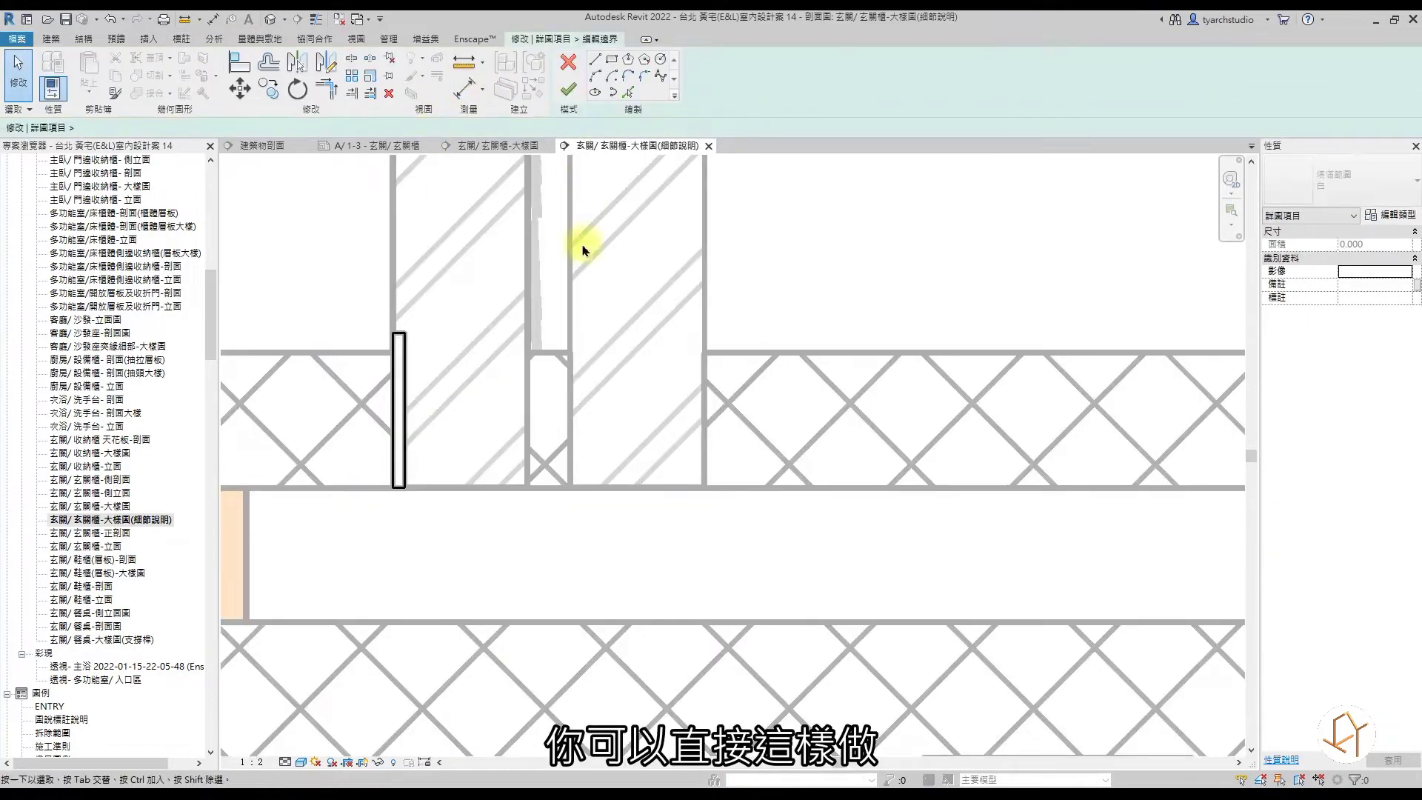
{"action": "left_click", "coordinate": [594, 59]}
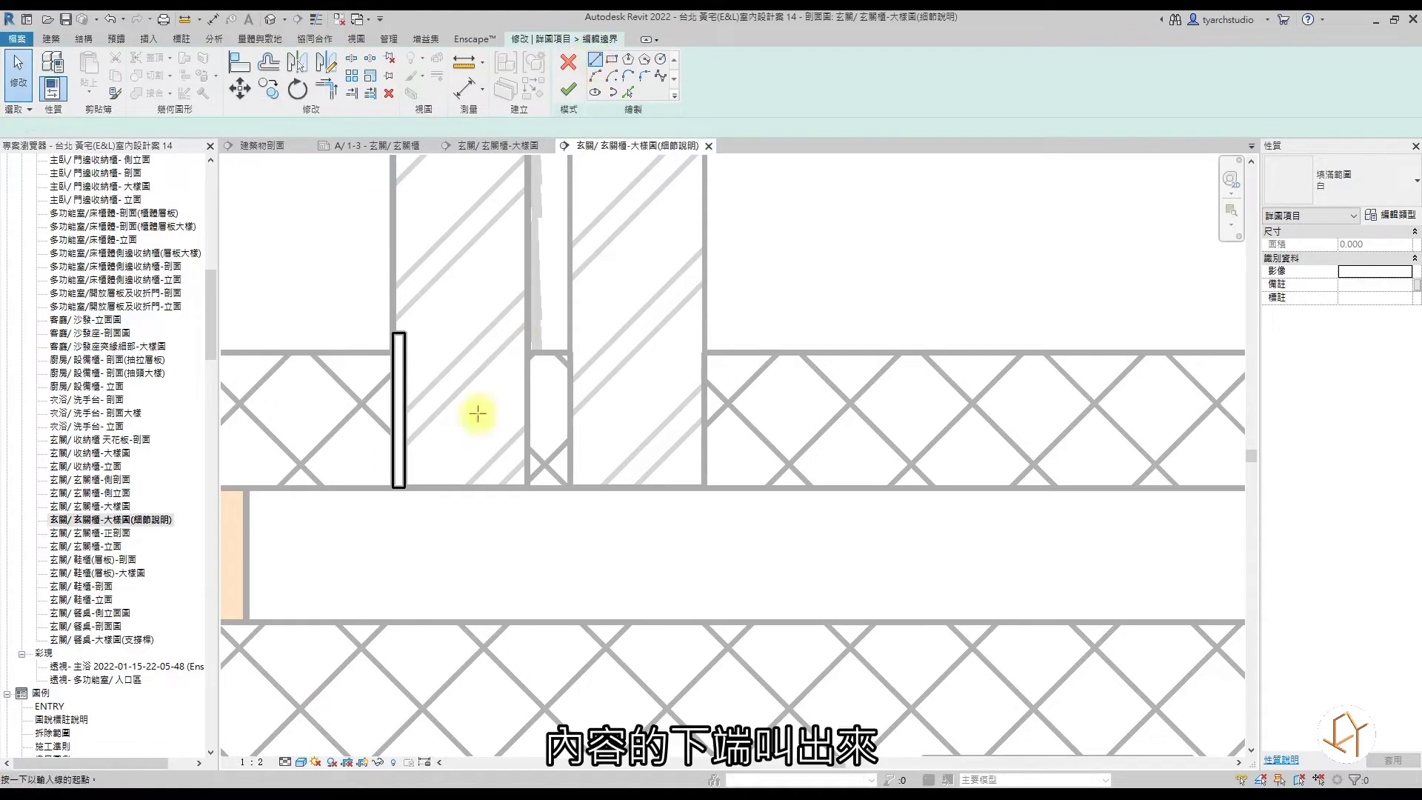
{"action": "left_click", "coordinate": [401, 478]}
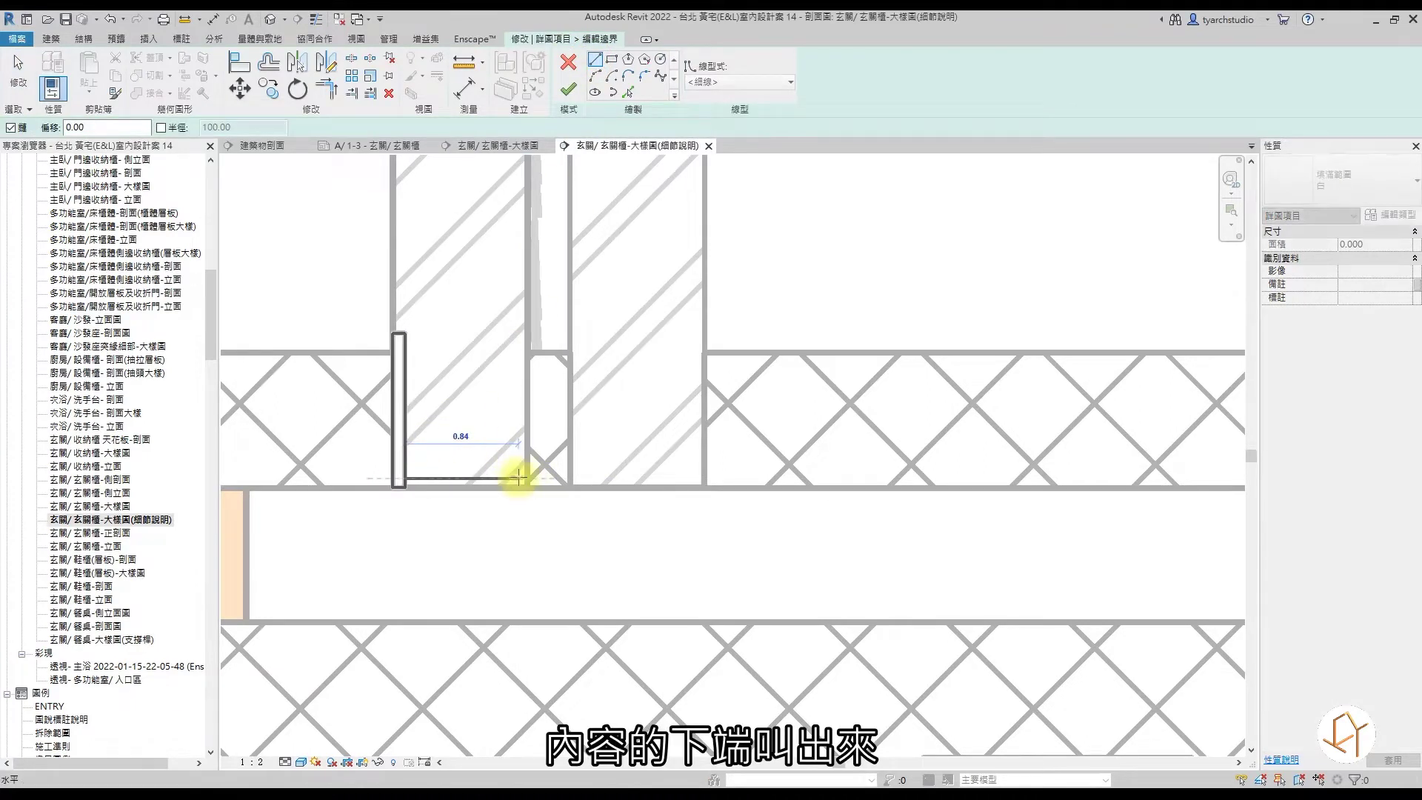
{"action": "left_click", "coordinate": [519, 478]}
{"action": "left_click", "coordinate": [519, 333]}
{"action": "left_click", "coordinate": [527, 334]}
{"action": "key", "text": "Escape"}
{"action": "scroll", "coordinate": [530, 360], "scroll_direction": "up", "scroll_amount": 2}
Draw the track's outer right line, remove the too-short cap line and trim the lower corners into a continuous U-shape.
{"action": "left_click", "coordinate": [595, 59]}
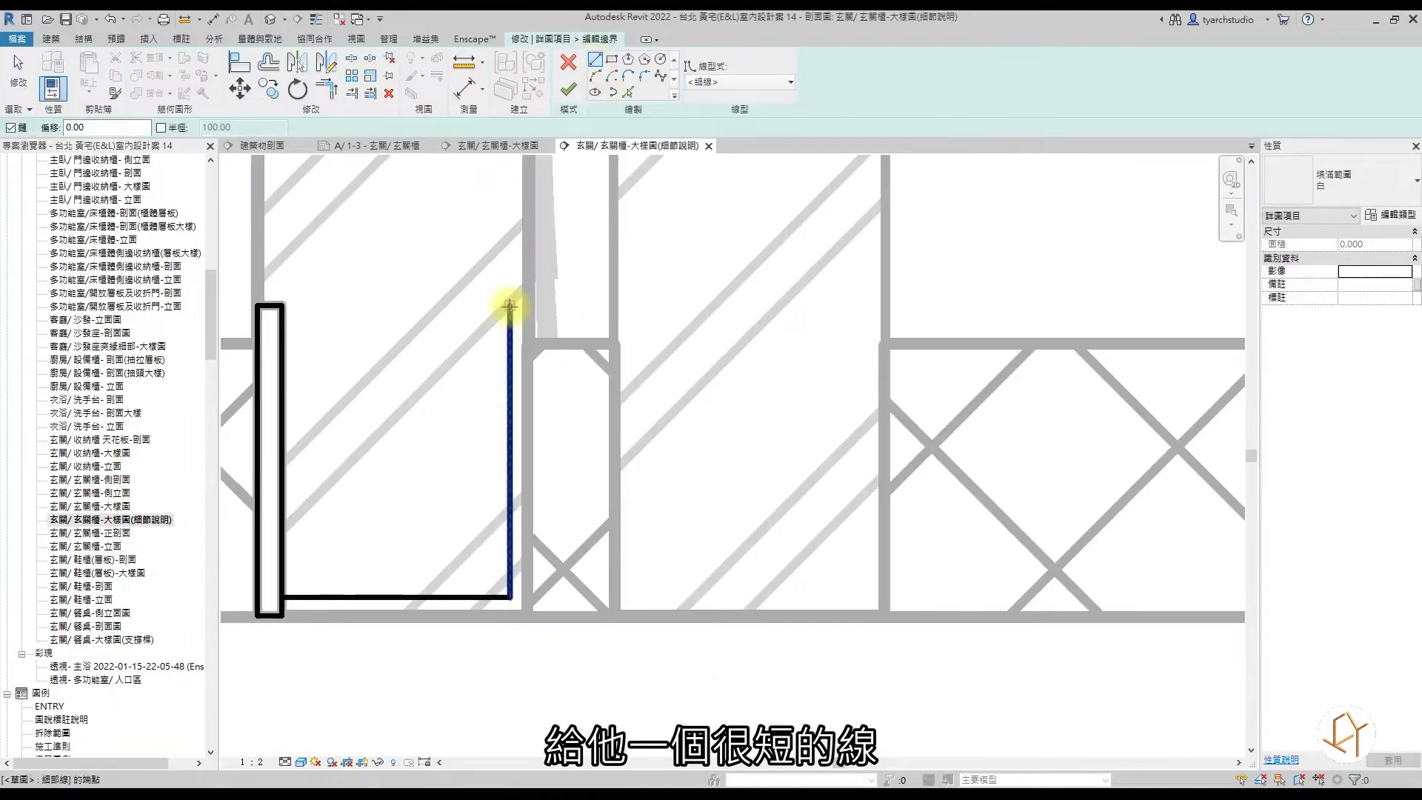
{"action": "left_click", "coordinate": [510, 304]}
{"action": "key", "text": "Escape"}
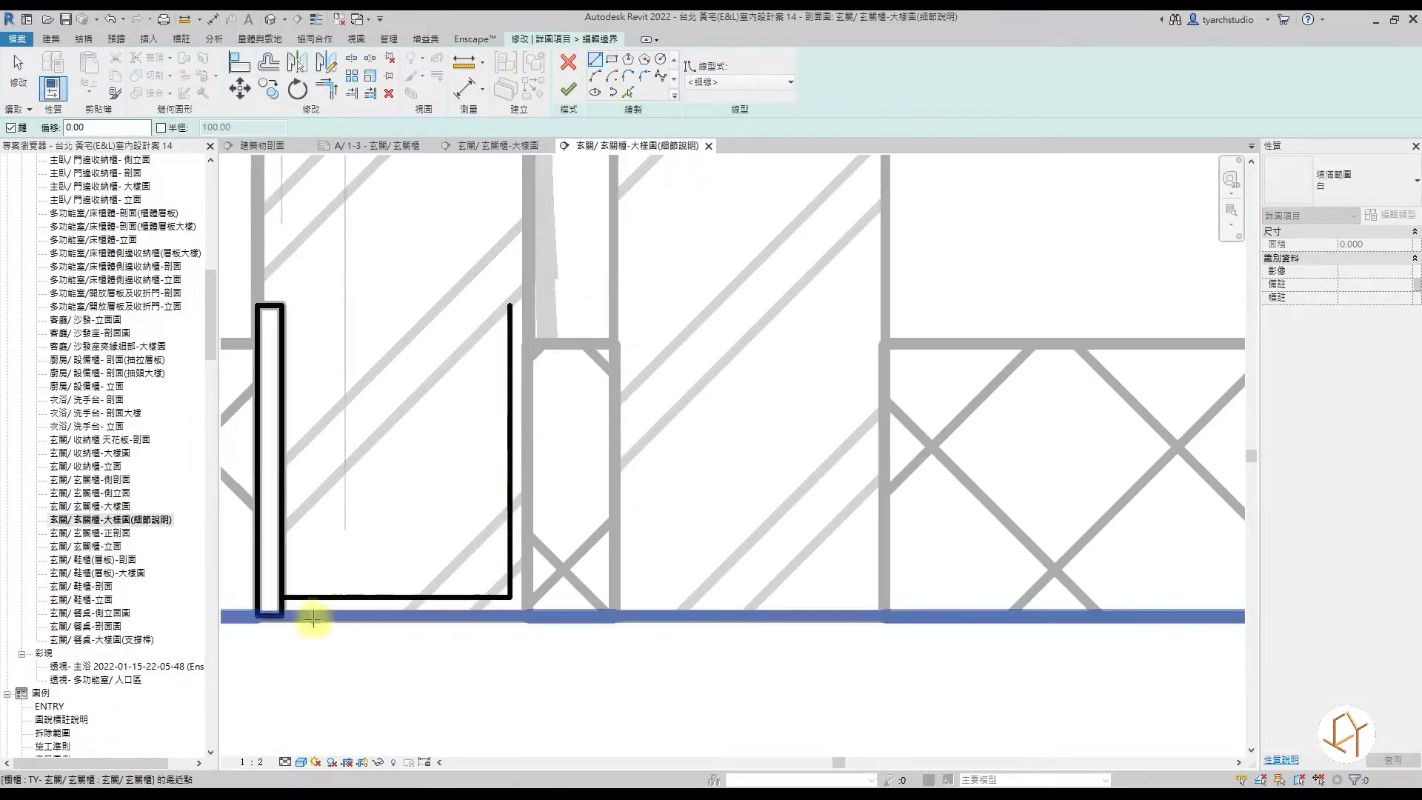
{"action": "left_click", "coordinate": [511, 598]}
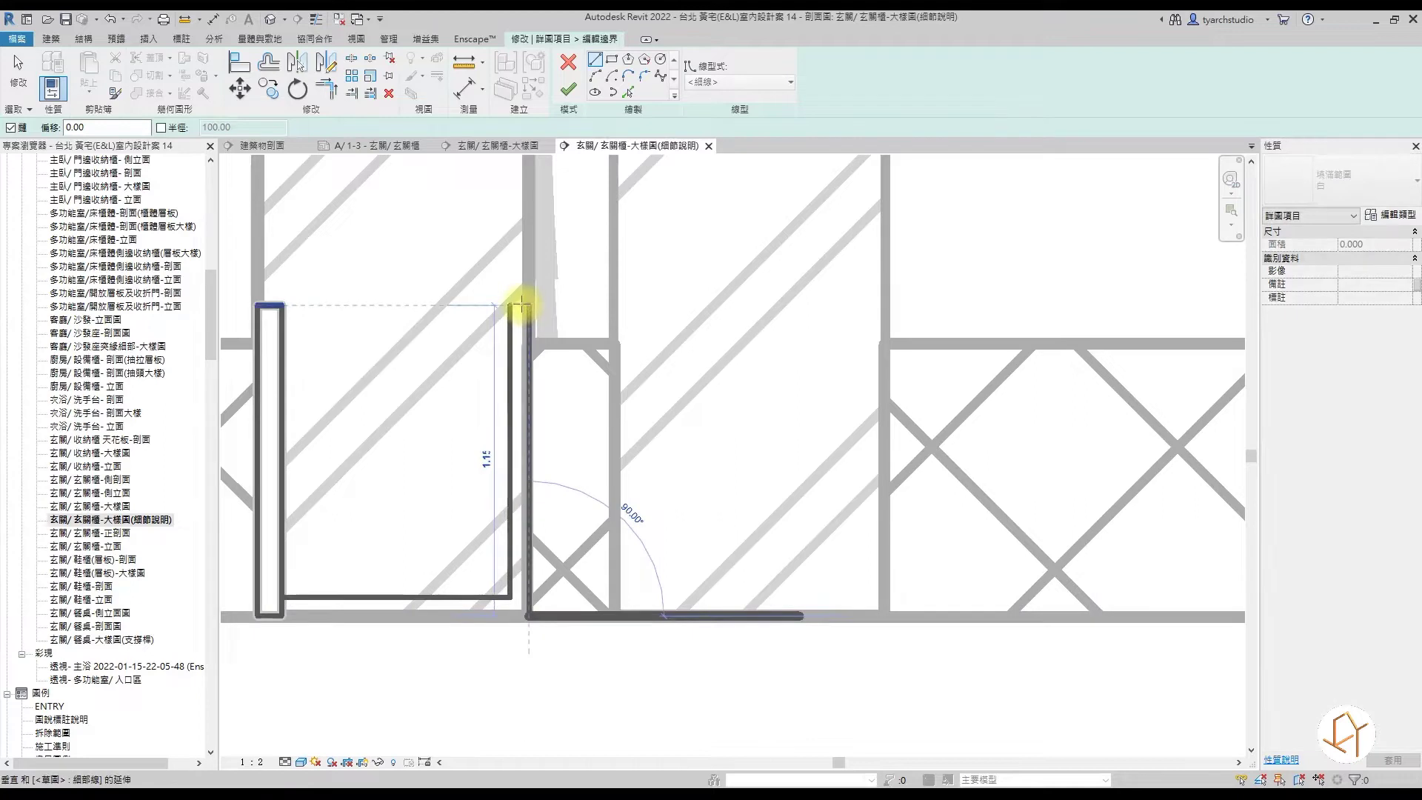
{"action": "key", "text": "Escape"}
{"action": "key", "text": "Escape"}
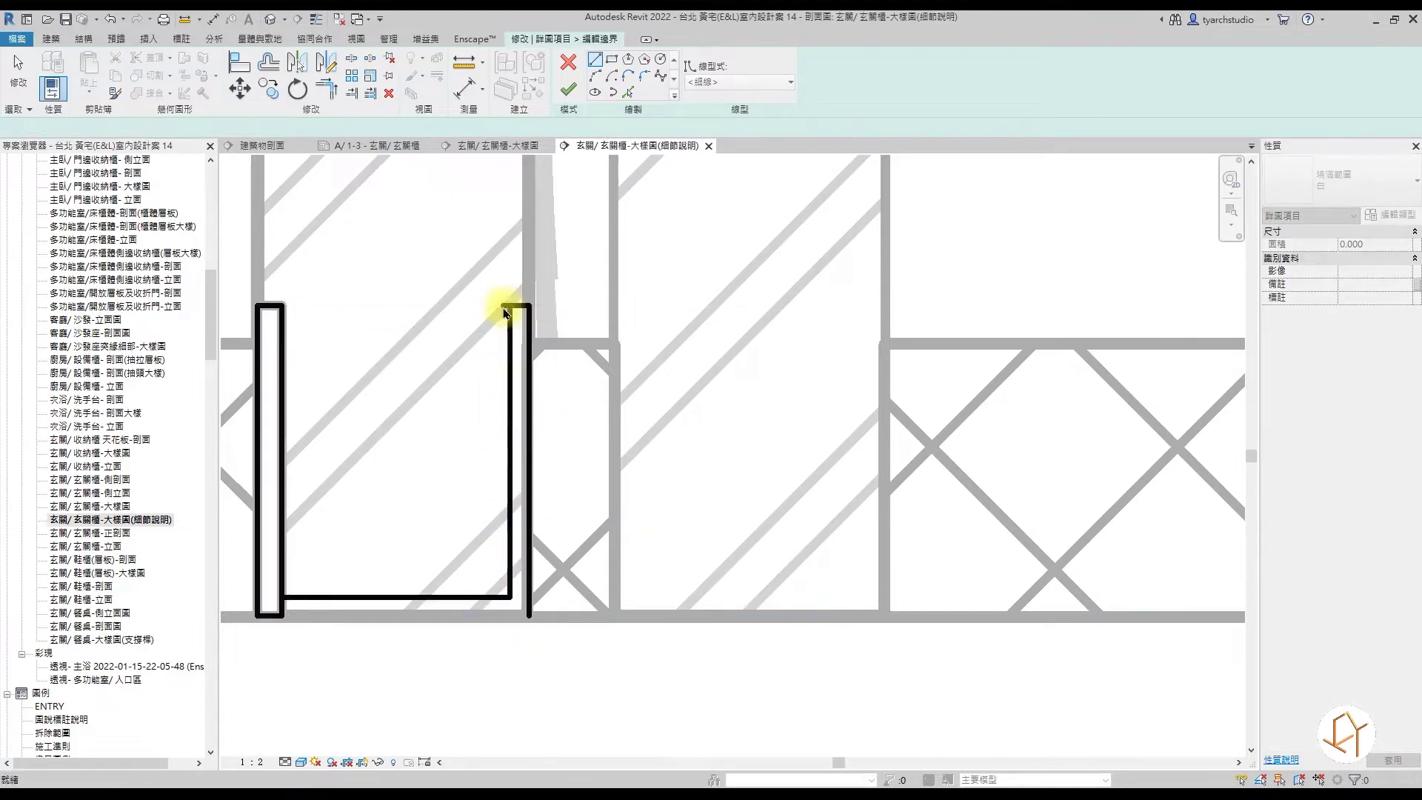
{"action": "left_click_drag", "start_coordinate": [510, 320], "coordinate": [529, 311]}
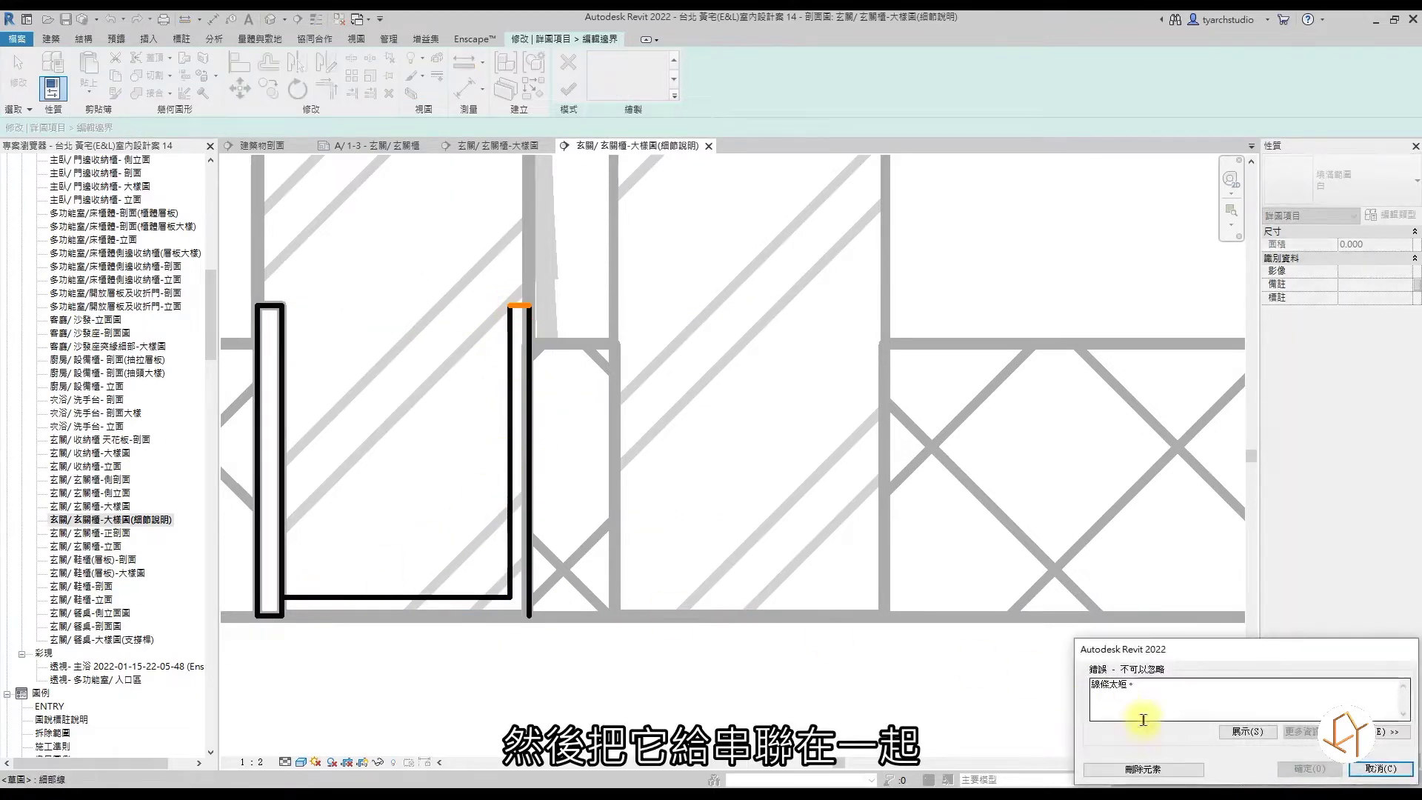
{"action": "left_click", "coordinate": [1142, 770]}
{"action": "key", "text": "t"}
{"action": "key", "text": "r"}
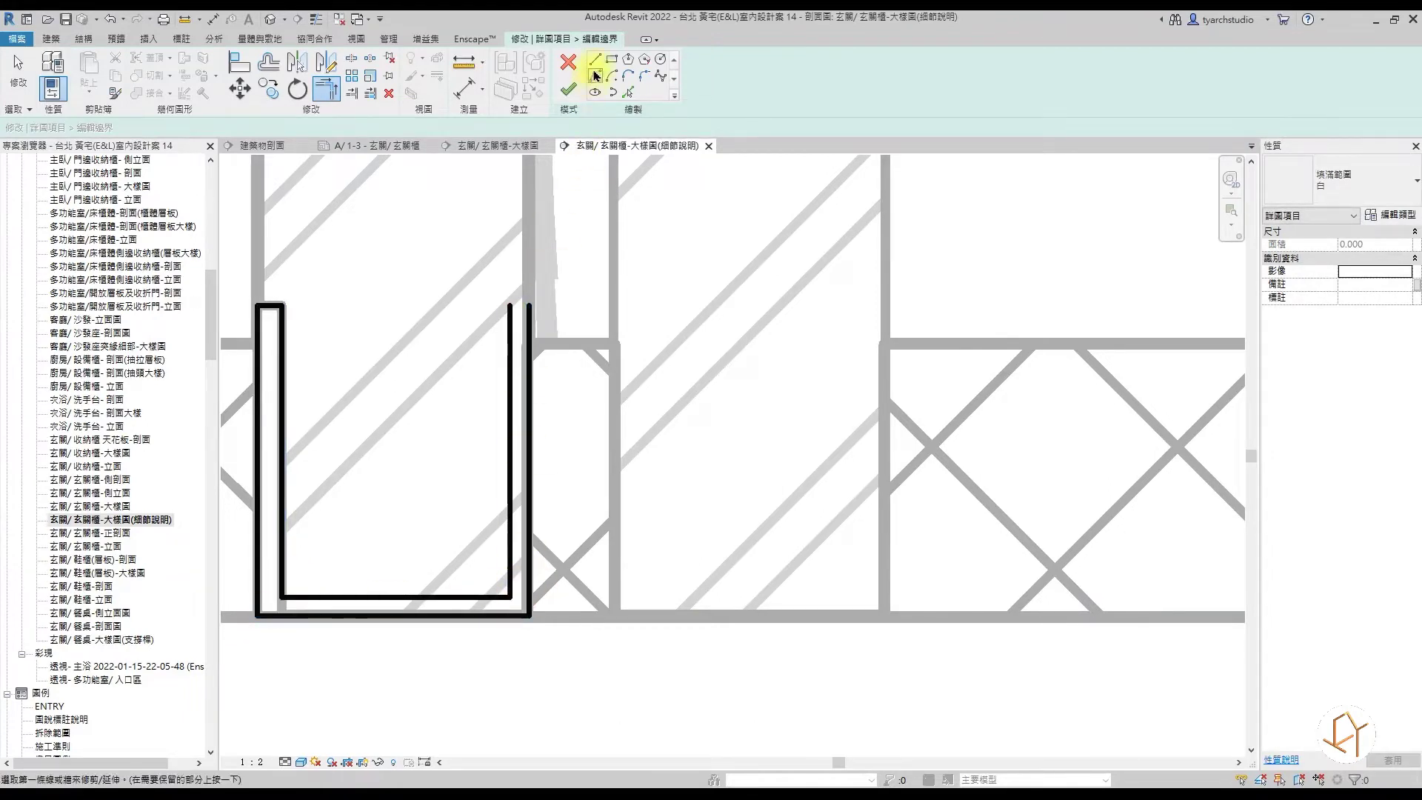
Draw a longer cap line over the track's right leg and shift the leg's inner line left to widen it, trimming them together.
{"action": "left_click", "coordinate": [528, 305]}
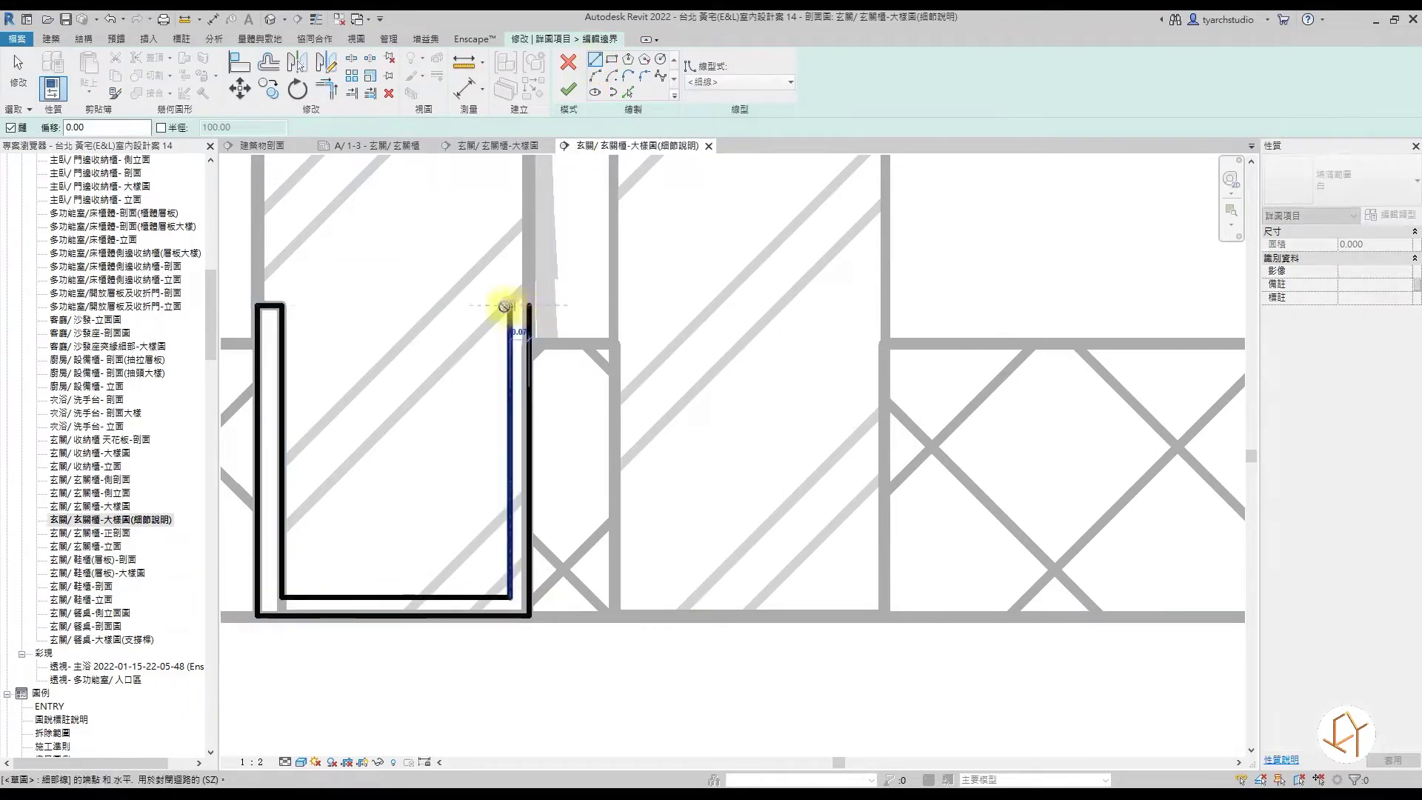
{"action": "left_click", "coordinate": [480, 305]}
{"action": "left_click", "coordinate": [502, 305]}
{"action": "left_click", "coordinate": [502, 596]}
{"action": "key", "text": "Escape"}
{"action": "key", "text": "Escape"}
{"action": "left_click", "coordinate": [502, 350]}
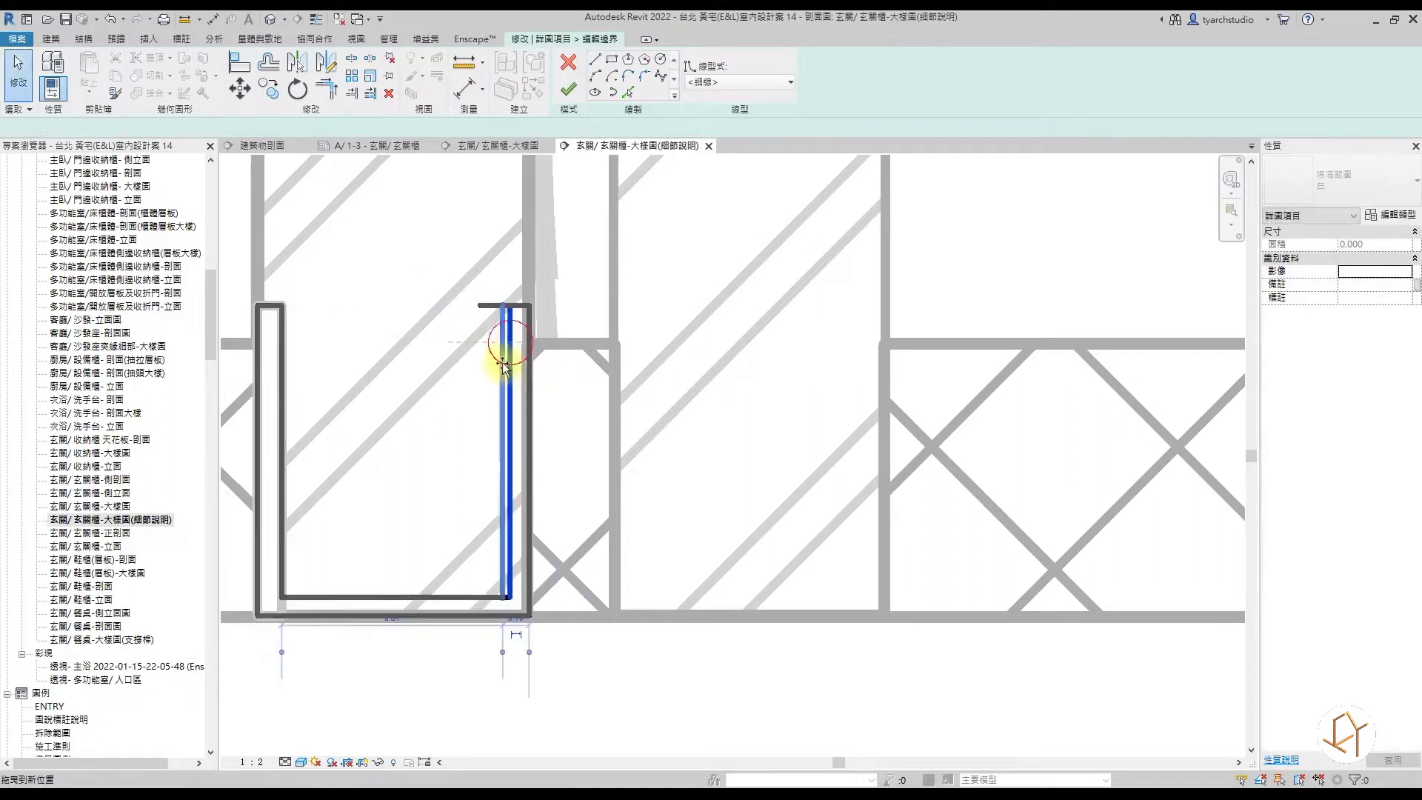
{"action": "key", "text": "t"}
{"action": "key", "text": "r"}
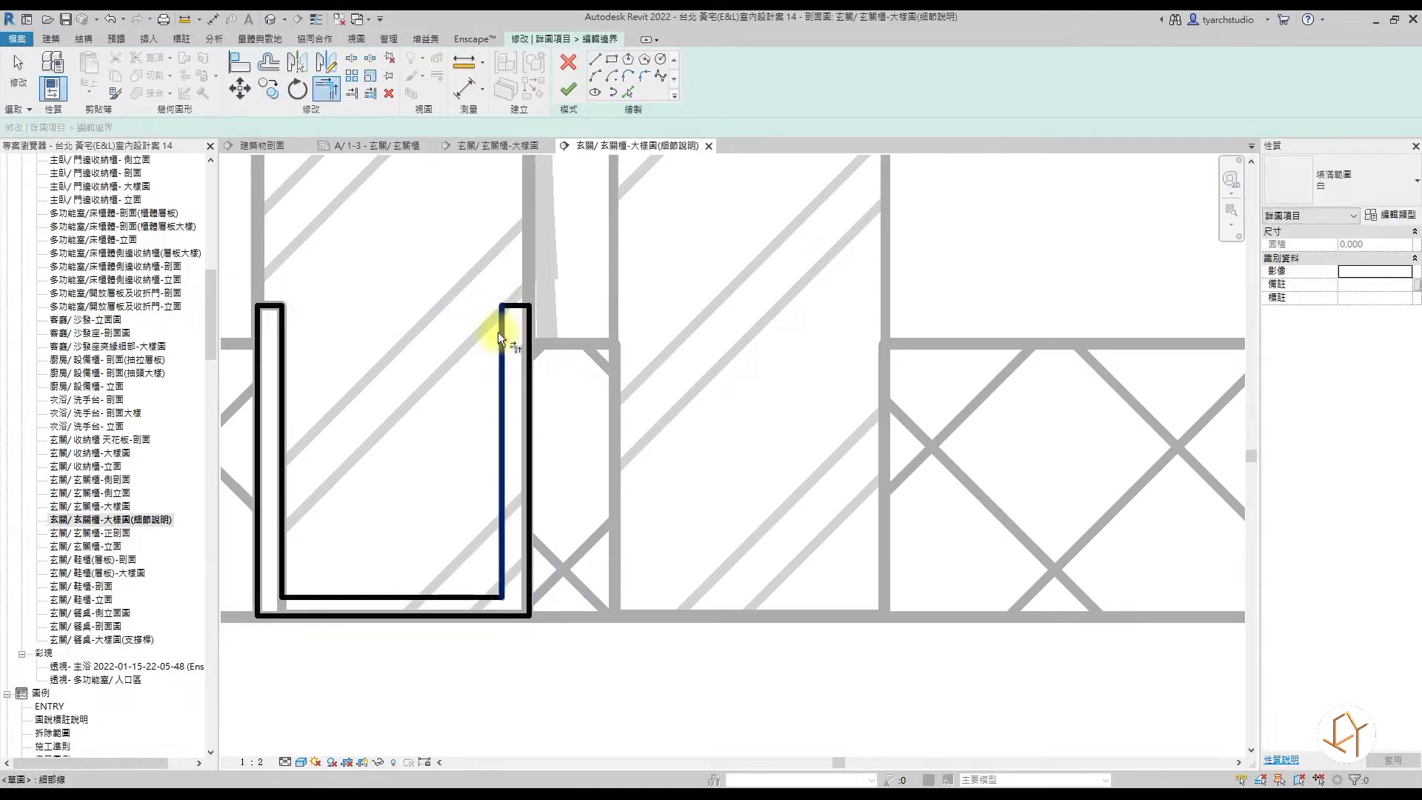
Try to narrow the track's right leg by moving its inner line towards the outer line.
{"action": "key", "text": "Escape"}
{"action": "left_click_drag", "start_coordinate": [502, 343], "coordinate": [512, 371]}
{"action": "left_click_drag", "start_coordinate": [512, 371], "coordinate": [516, 365]}
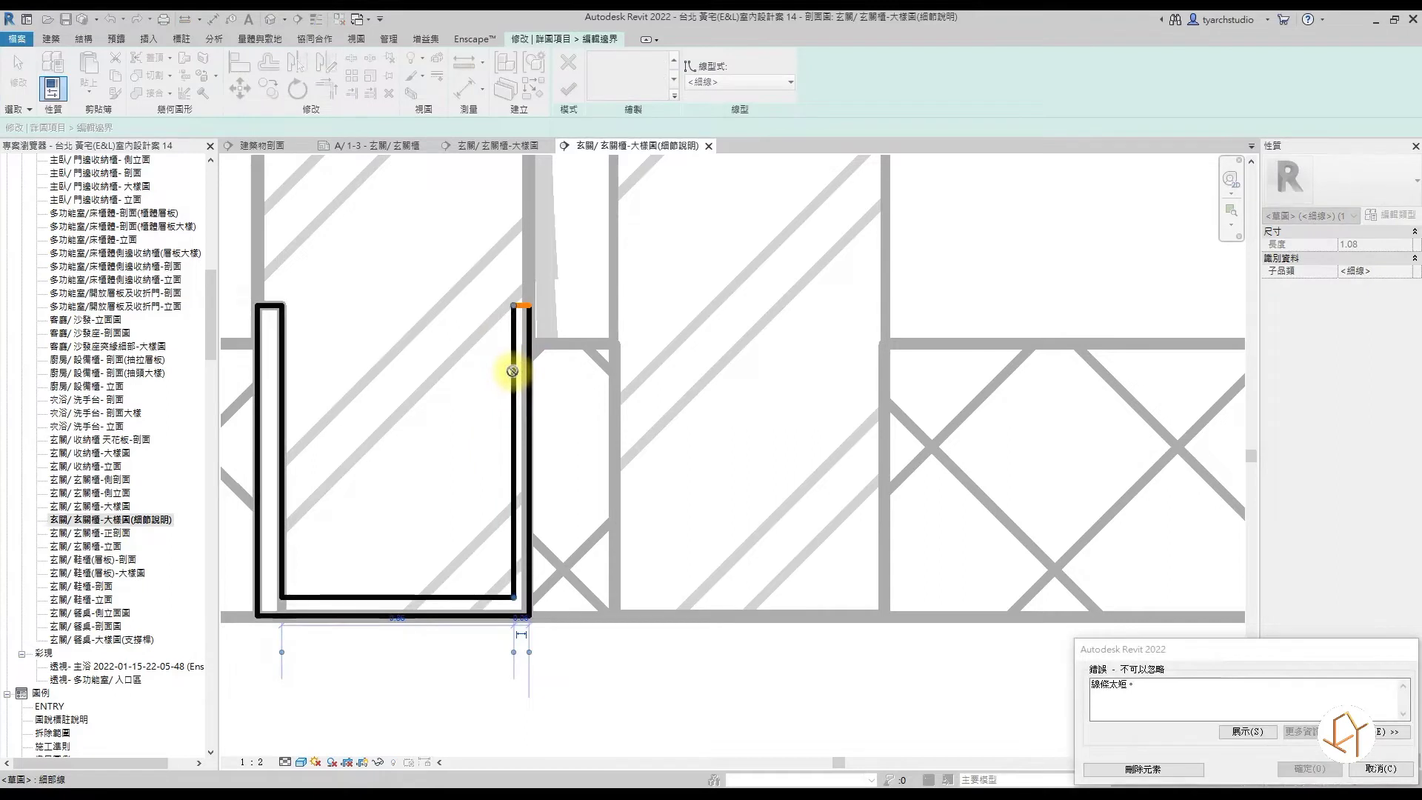
{"action": "scroll", "coordinate": [517, 319], "scroll_direction": "up", "scroll_amount": 3}
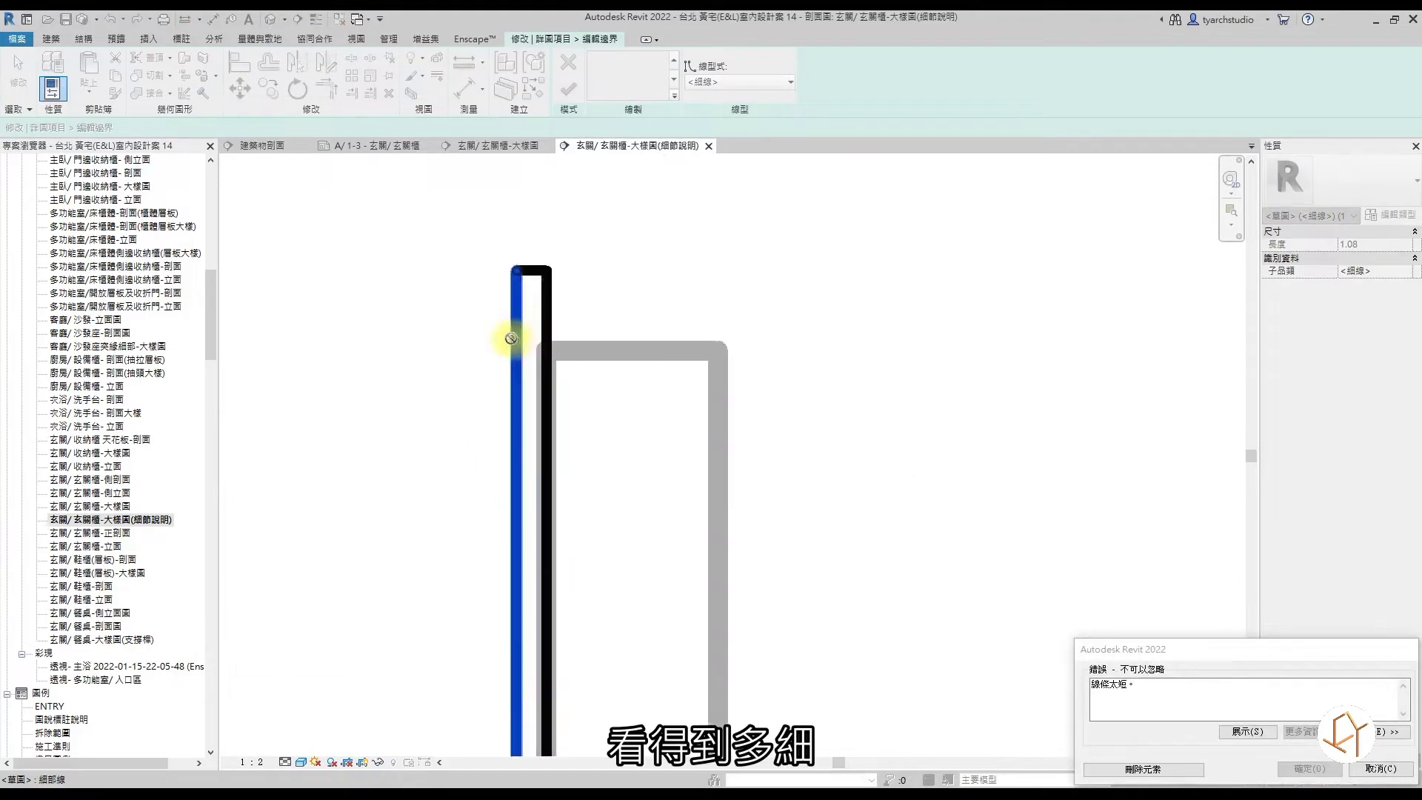
{"action": "left_click", "coordinate": [1140, 769]}
{"action": "scroll", "coordinate": [556, 215], "scroll_direction": "down", "scroll_amount": 3}
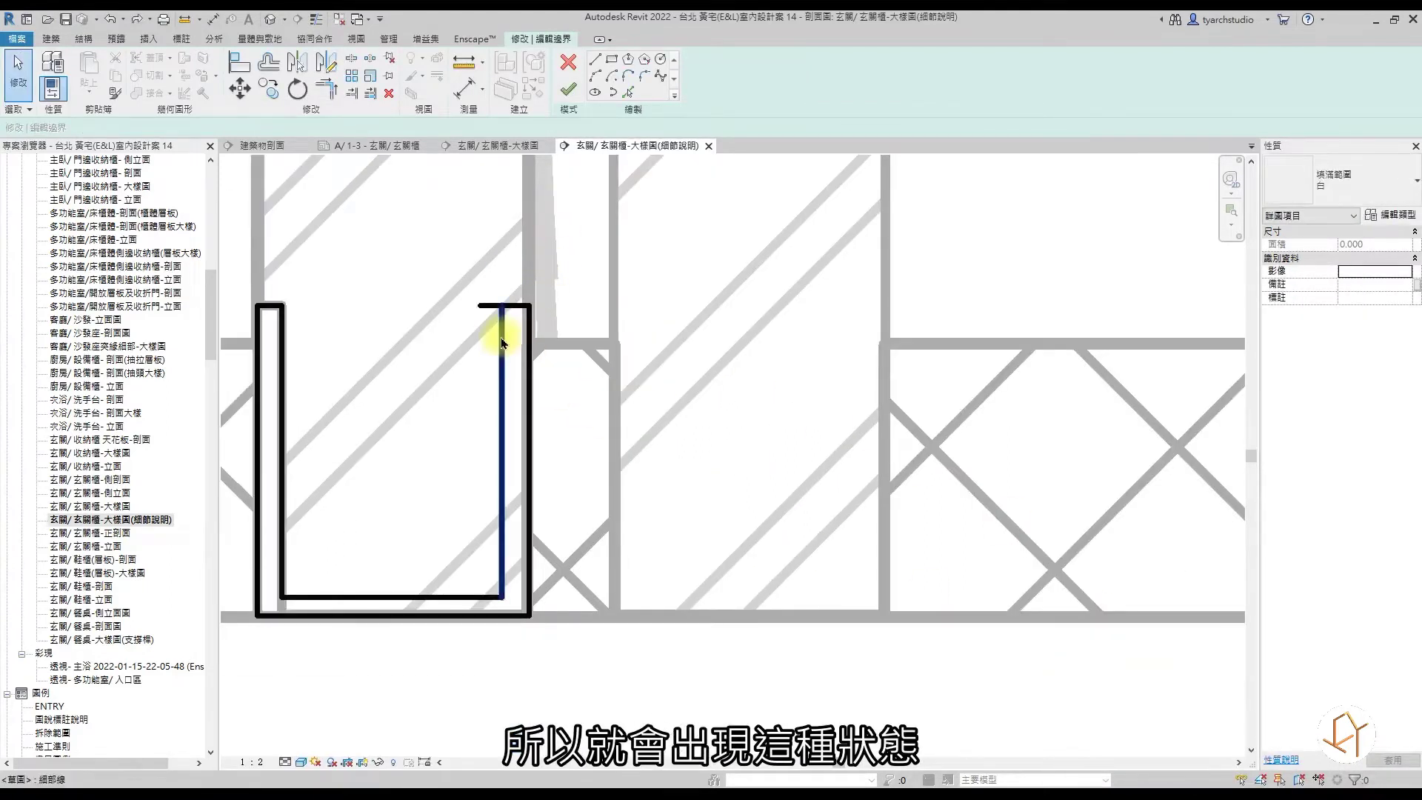
Shorten the cap line to meet the right leg's inner line and finish the U-shaped track region.
{"action": "left_click", "coordinate": [481, 305]}
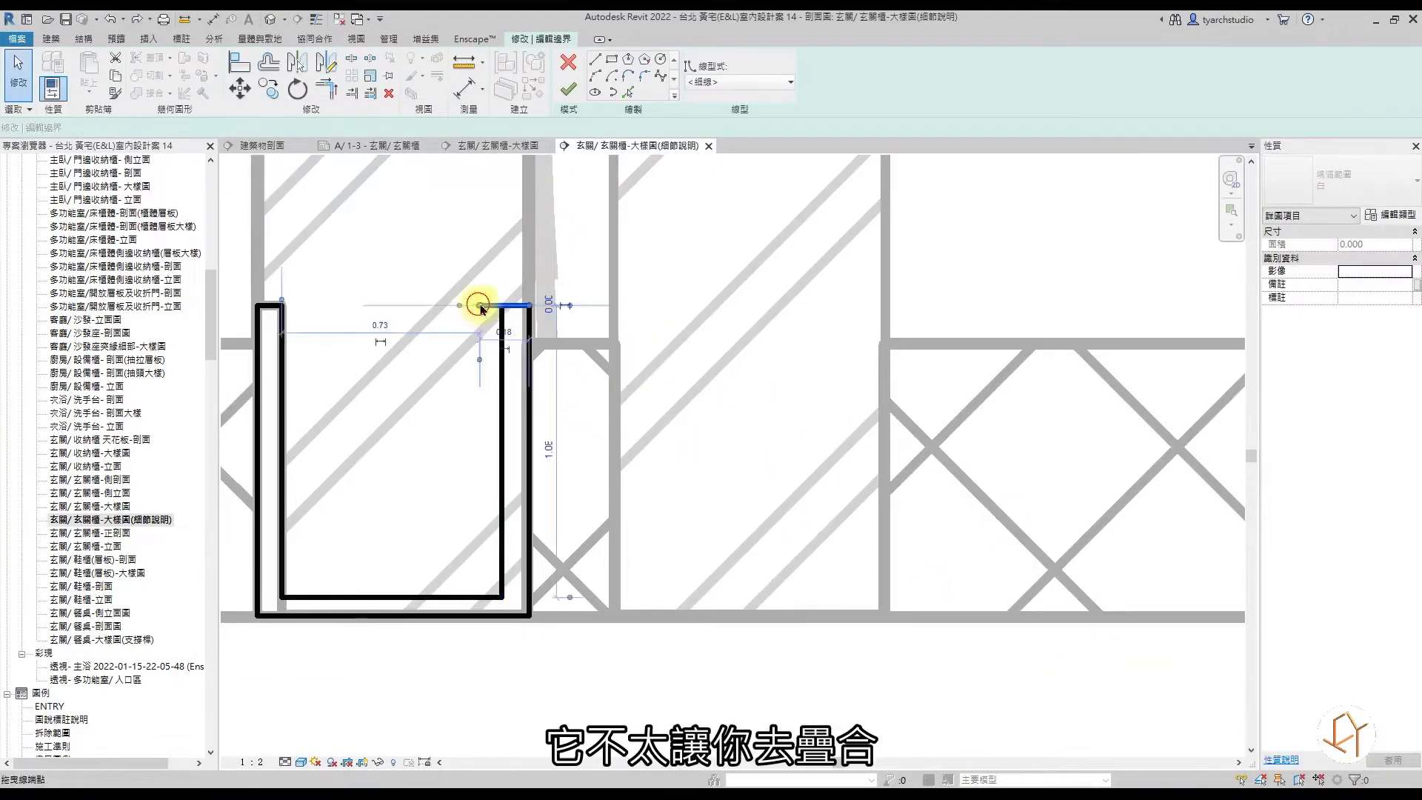
{"action": "left_click", "coordinate": [503, 366]}
{"action": "key", "text": "Right"}
{"action": "key", "text": "Right"}
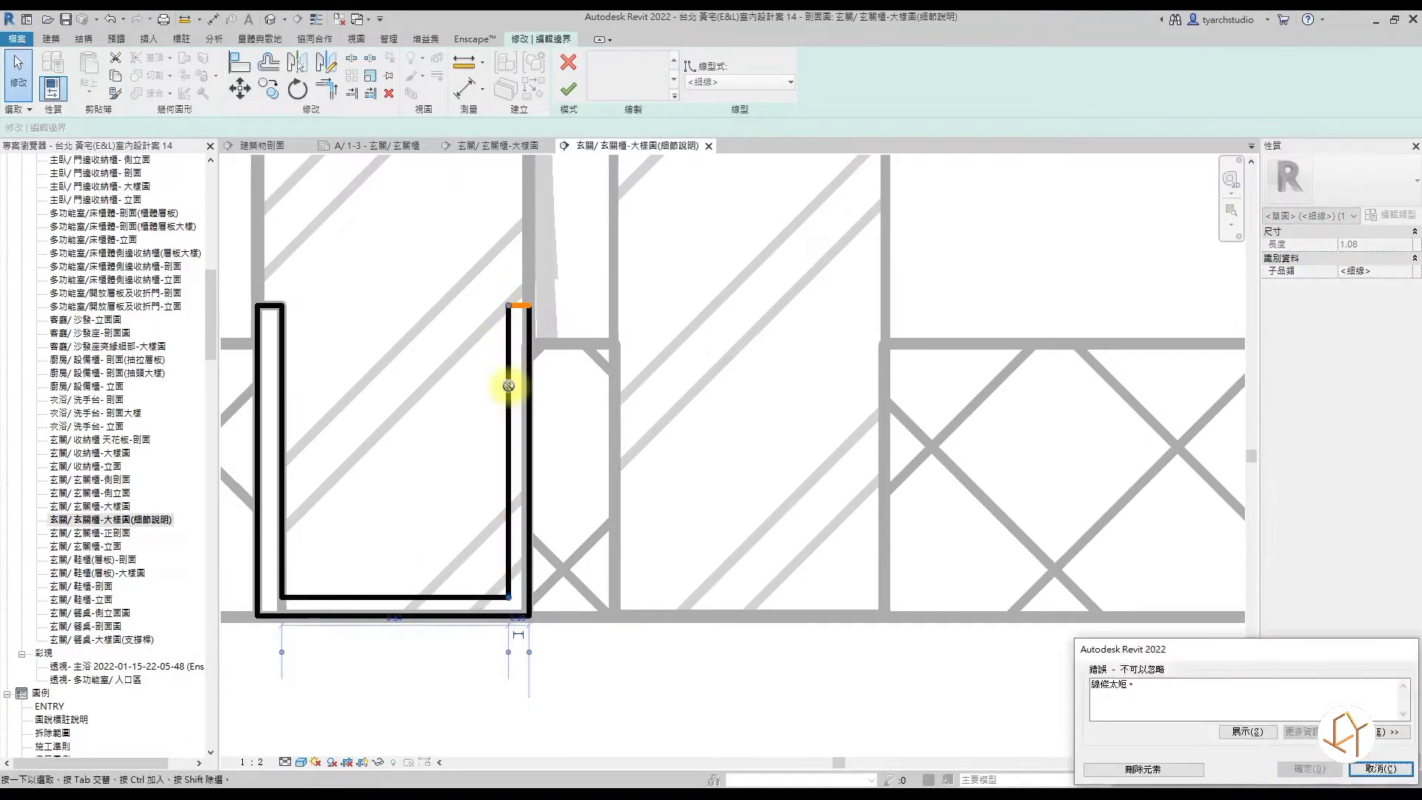
{"action": "key", "text": "Escape"}
{"action": "key", "text": "Escape"}
{"action": "left_click", "coordinate": [568, 90]}
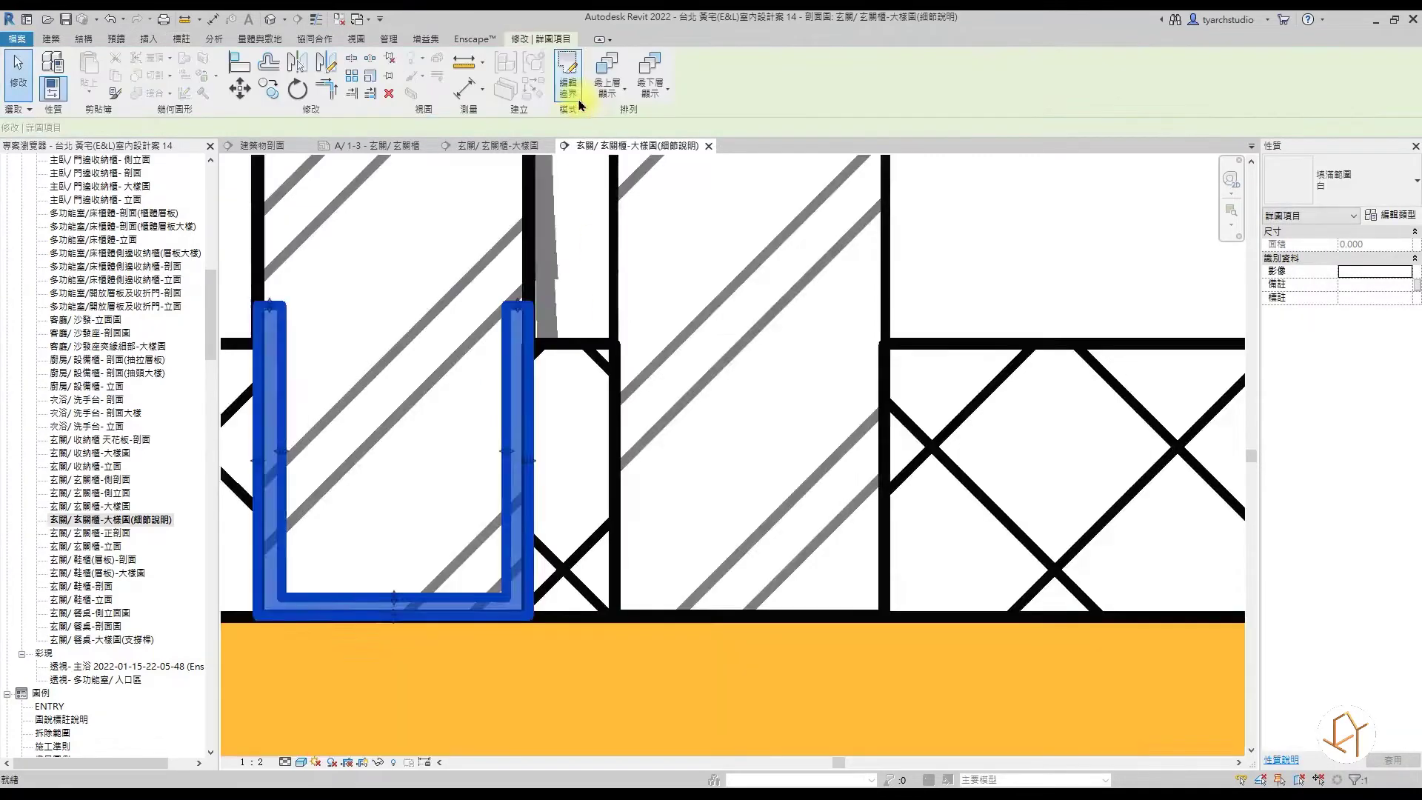
{"action": "scroll", "coordinate": [508, 466], "scroll_direction": "down", "scroll_amount": 5}
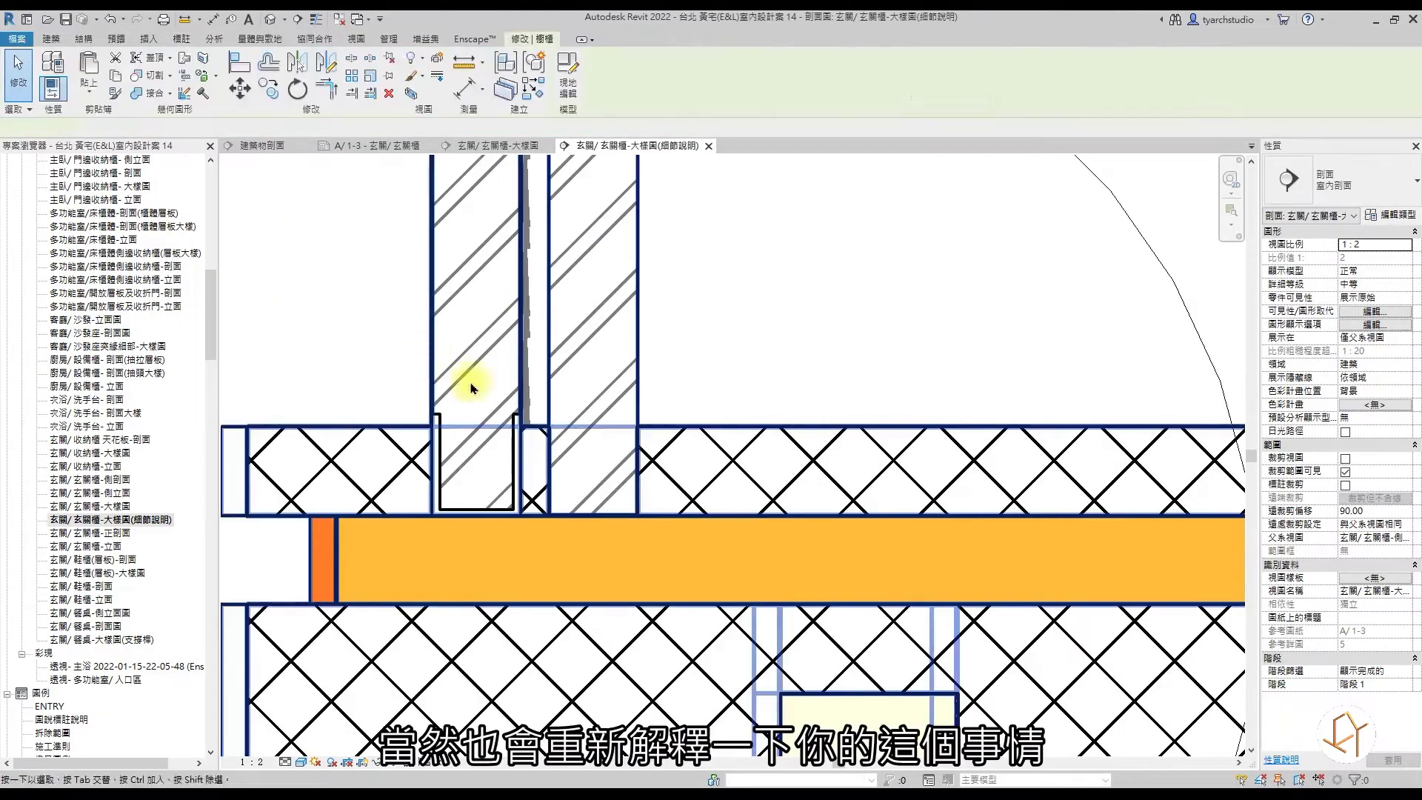
Copy the U-shaped track region to the base of the second glass panel, aligned with its right edge.
{"action": "scroll", "coordinate": [521, 475], "scroll_direction": "down", "scroll_amount": 3}
{"action": "scroll", "coordinate": [466, 404], "scroll_direction": "up", "scroll_amount": 2}
{"action": "left_click", "coordinate": [377, 505]}
{"action": "left_click", "coordinate": [252, 92]}
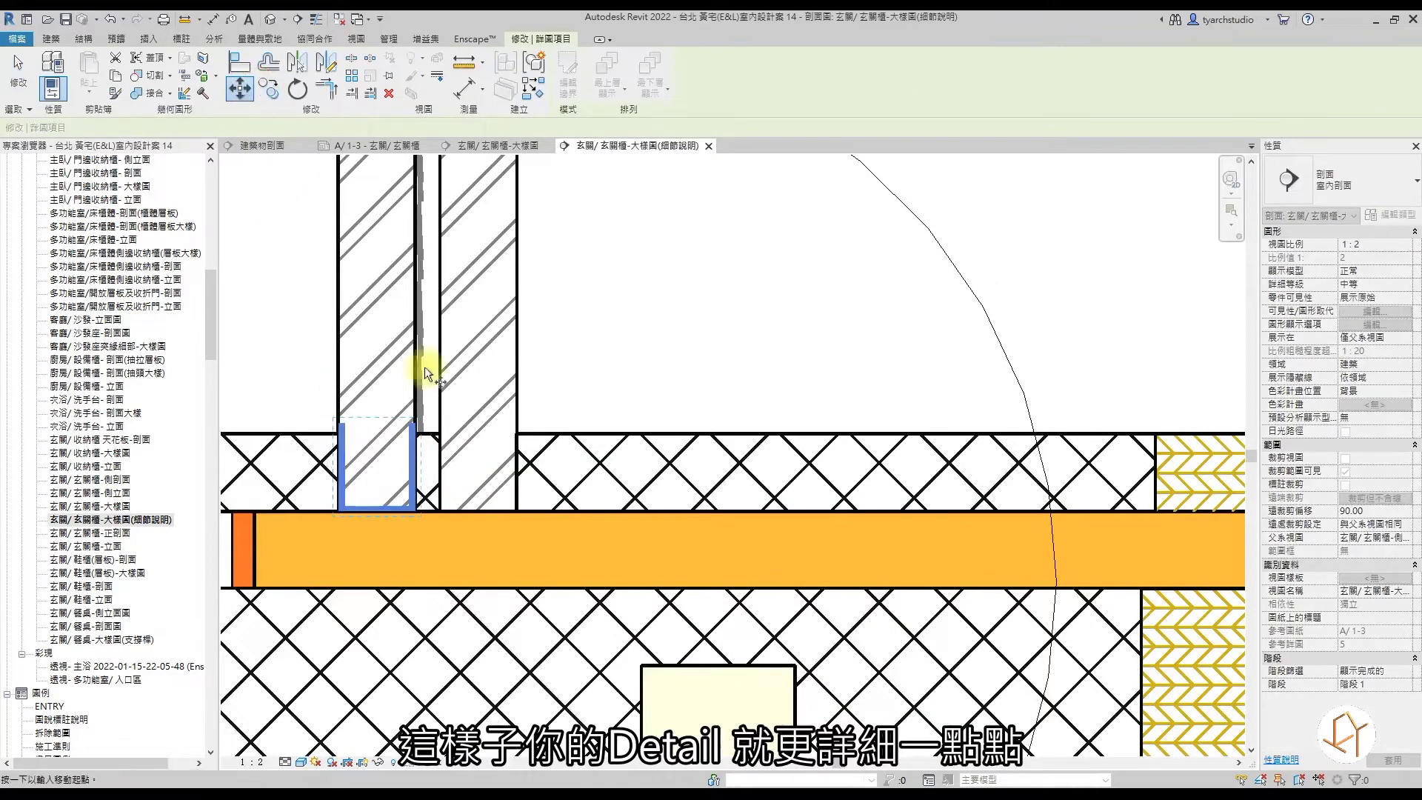
{"action": "left_click", "coordinate": [516, 433]}
{"action": "scroll", "coordinate": [520, 430], "scroll_direction": "down", "scroll_amount": 2}
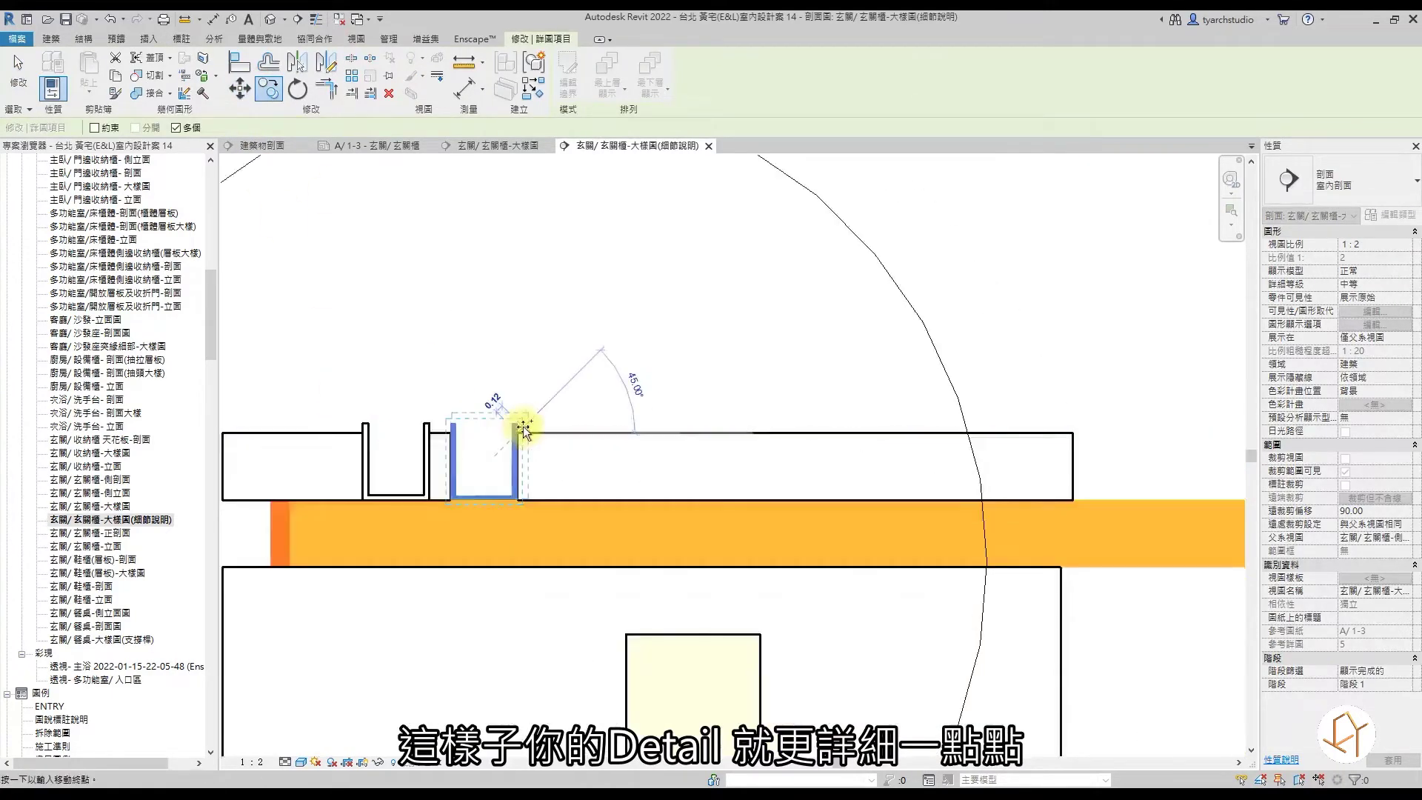
{"action": "key", "text": "Escape"}
{"action": "key", "text": "Escape"}
{"action": "scroll", "coordinate": [588, 379], "scroll_direction": "down", "scroll_amount": 2}
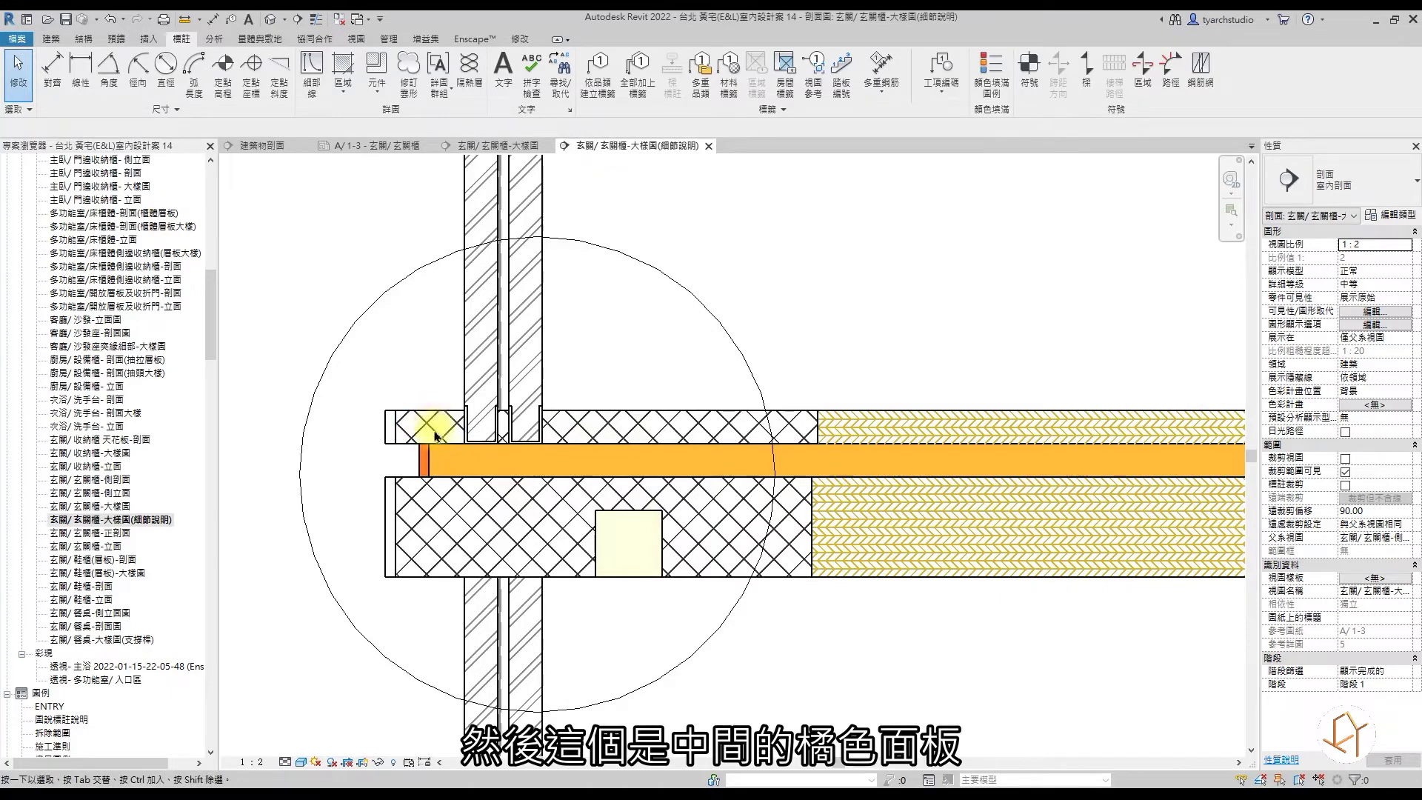
Set the view's visual style to Hidden Line and open the cabinet model around the middle panel for in-place editing.
{"action": "left_click", "coordinate": [301, 761]}
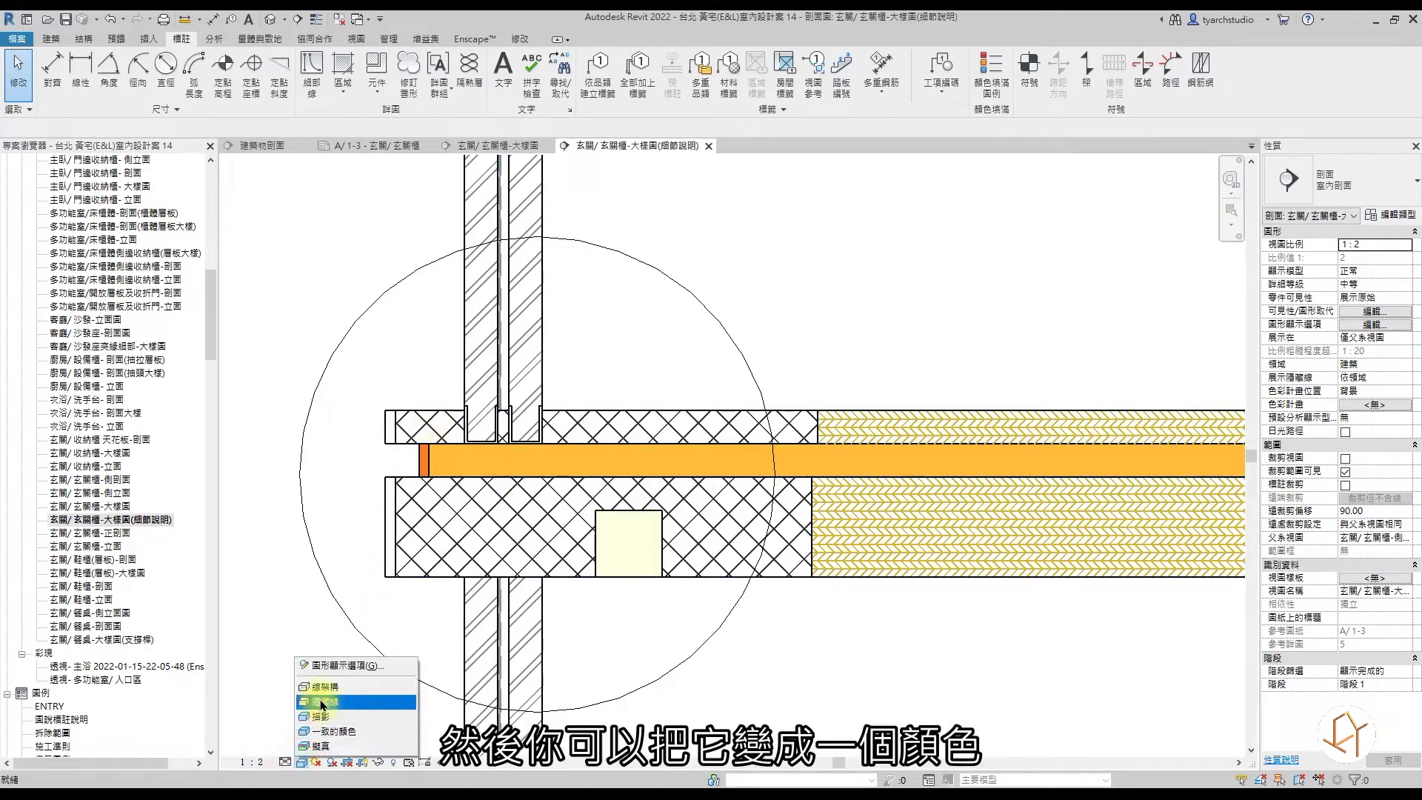
{"action": "left_click", "coordinate": [322, 703]}
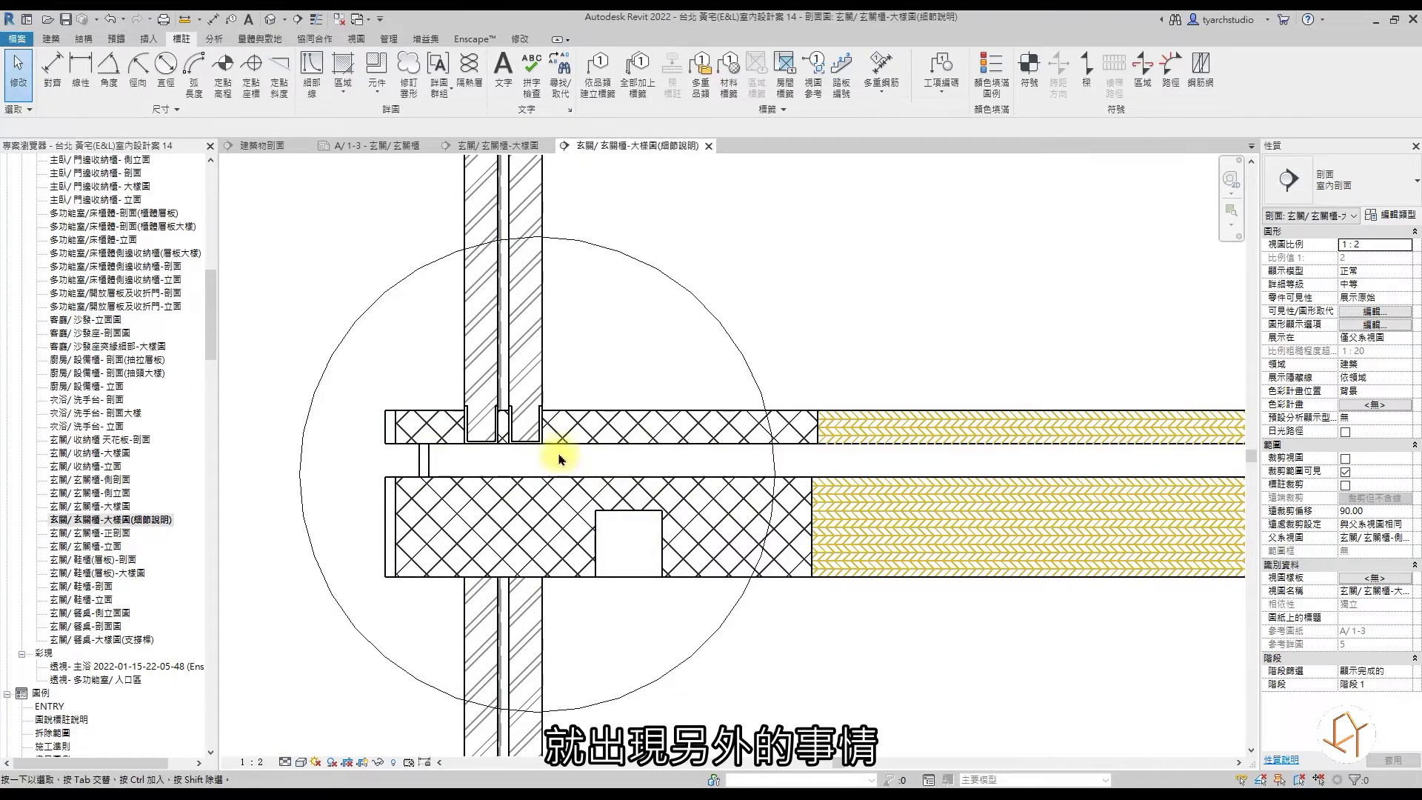
{"action": "left_click", "coordinate": [426, 472]}
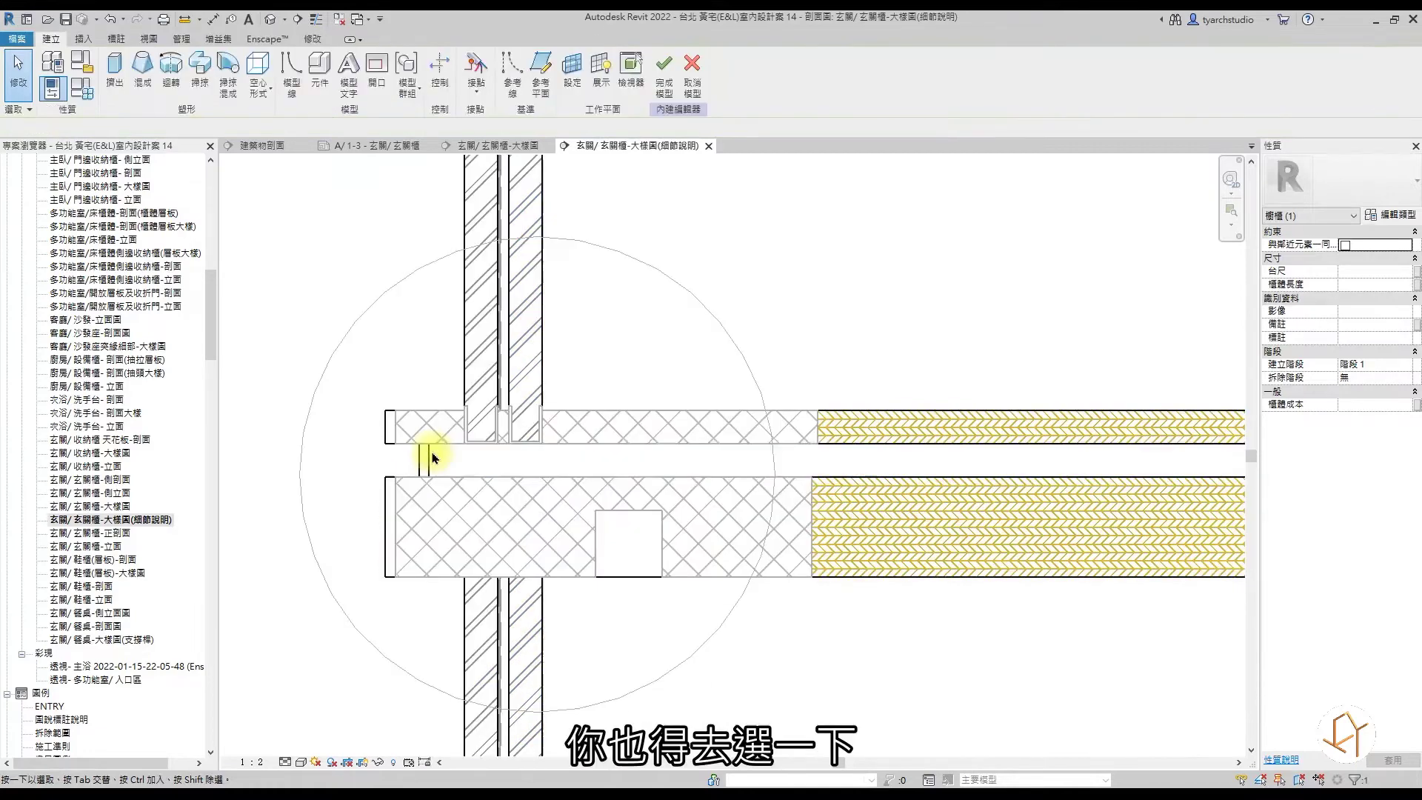
{"action": "left_click", "coordinate": [429, 454]}
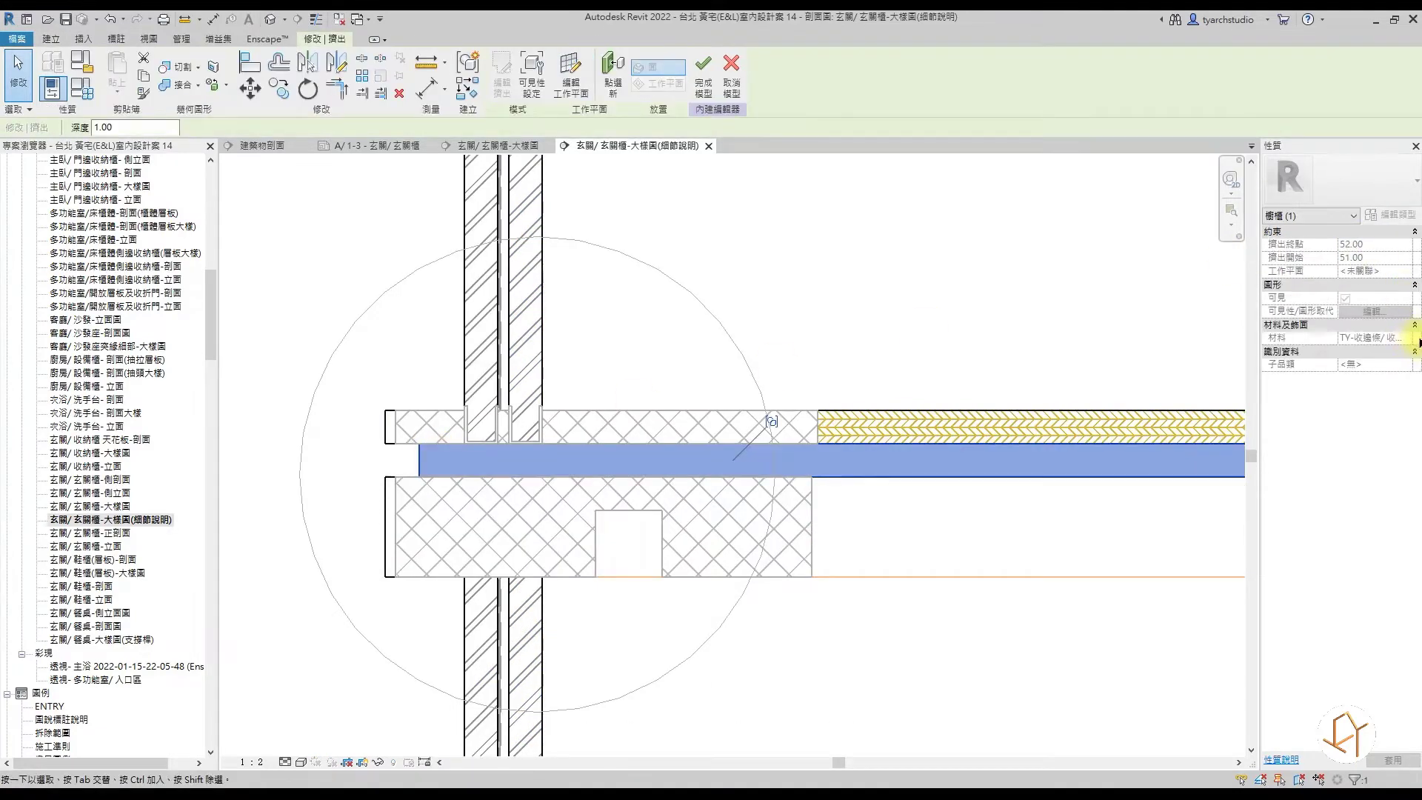
Open the array group containing the middle panel for editing and try to ungroup its nested array group.
{"action": "left_click", "coordinate": [370, 443]}
{"action": "double_click", "coordinate": [420, 463]}
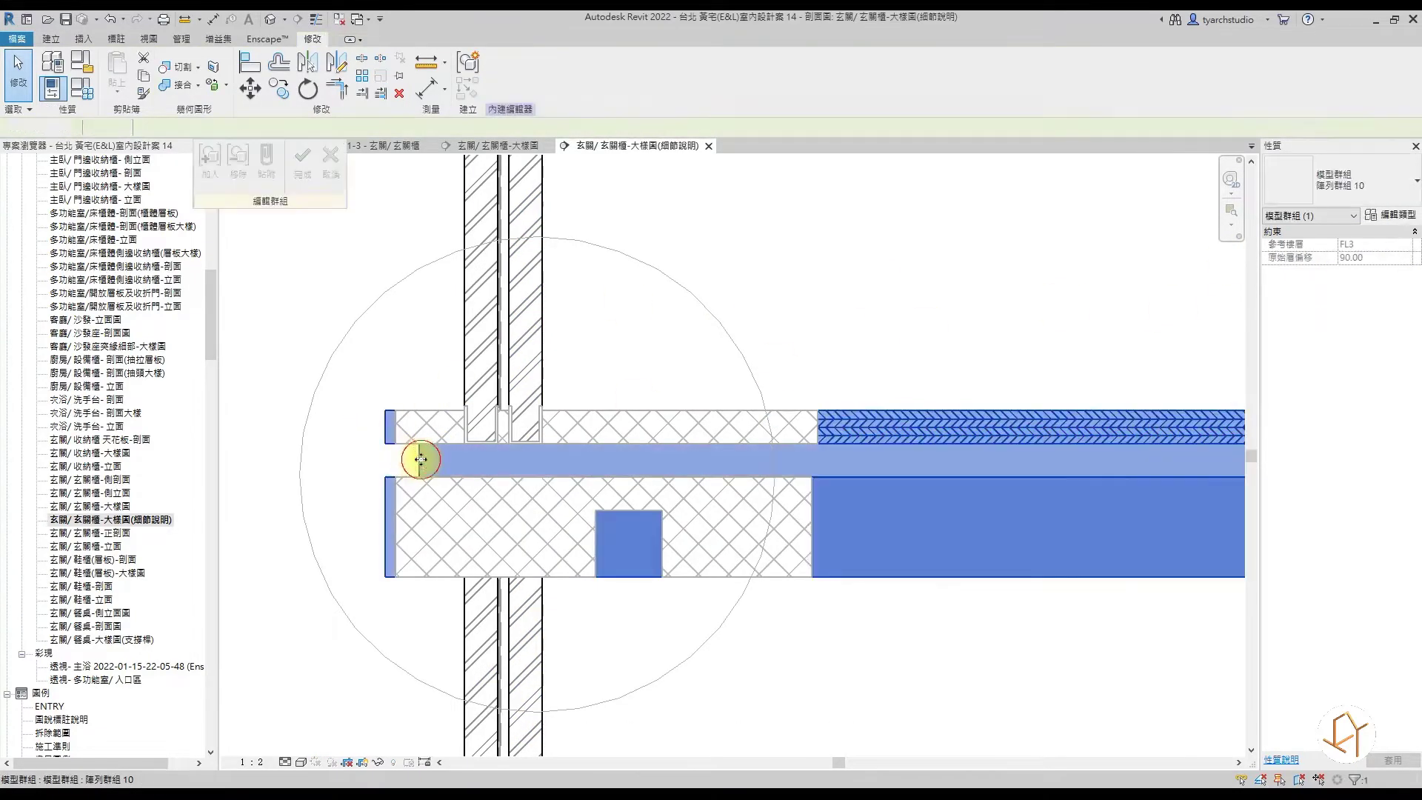
{"action": "left_click", "coordinate": [384, 443]}
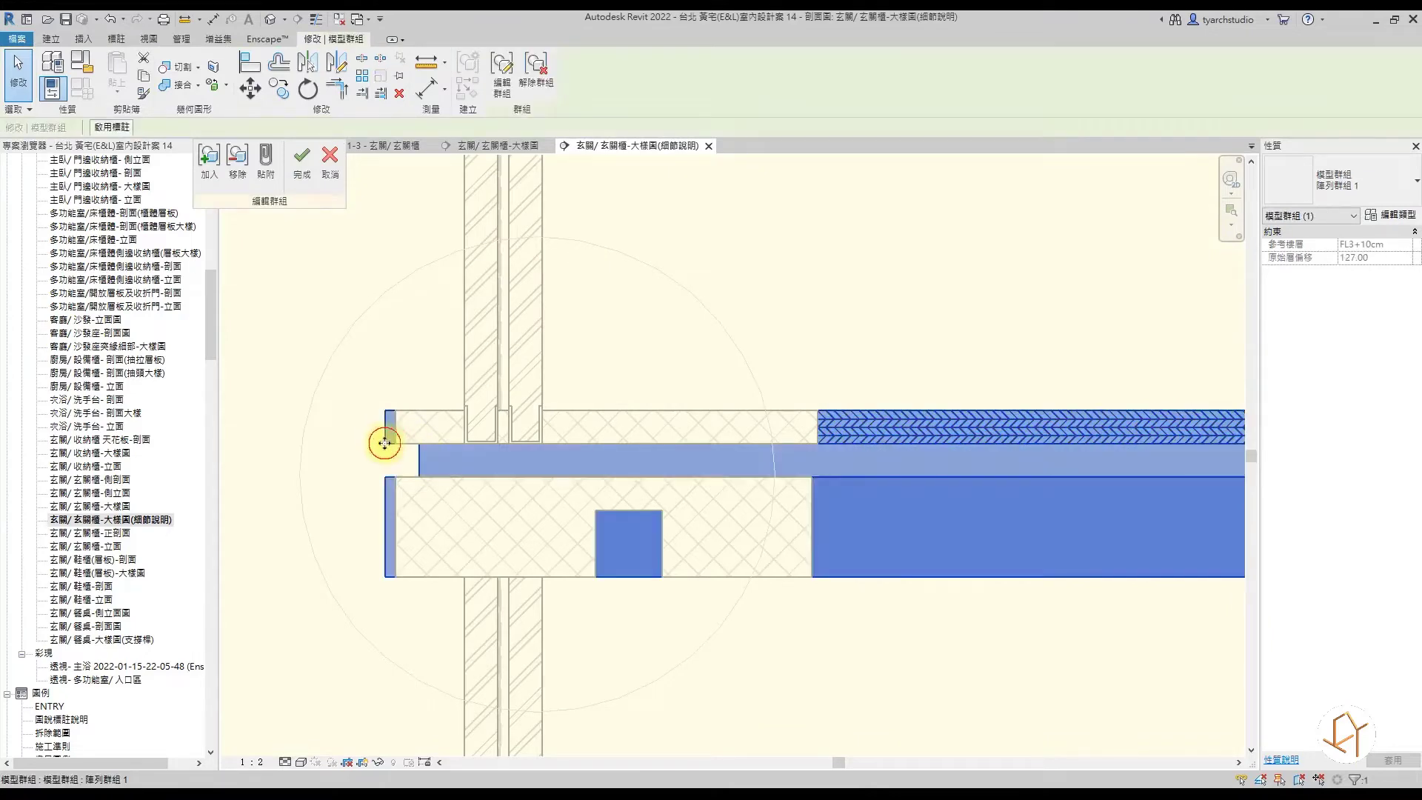
{"action": "left_click", "coordinate": [1409, 215]}
{"action": "key", "text": "Escape"}
{"action": "left_click", "coordinate": [521, 92]}
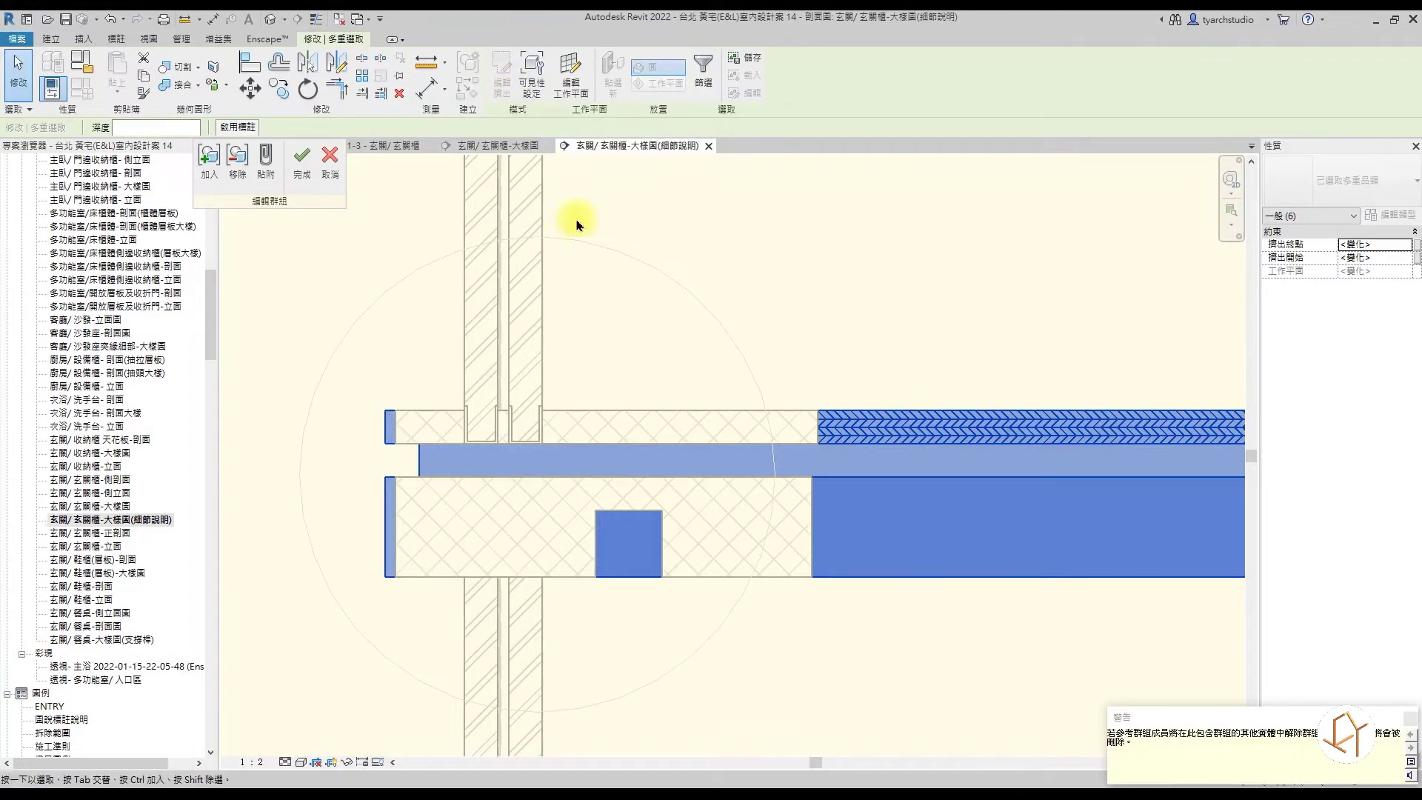
{"action": "left_click", "coordinate": [514, 420]}
Open the nested array group for editing and select the middle panel's edge strip.
{"action": "left_click", "coordinate": [386, 429]}
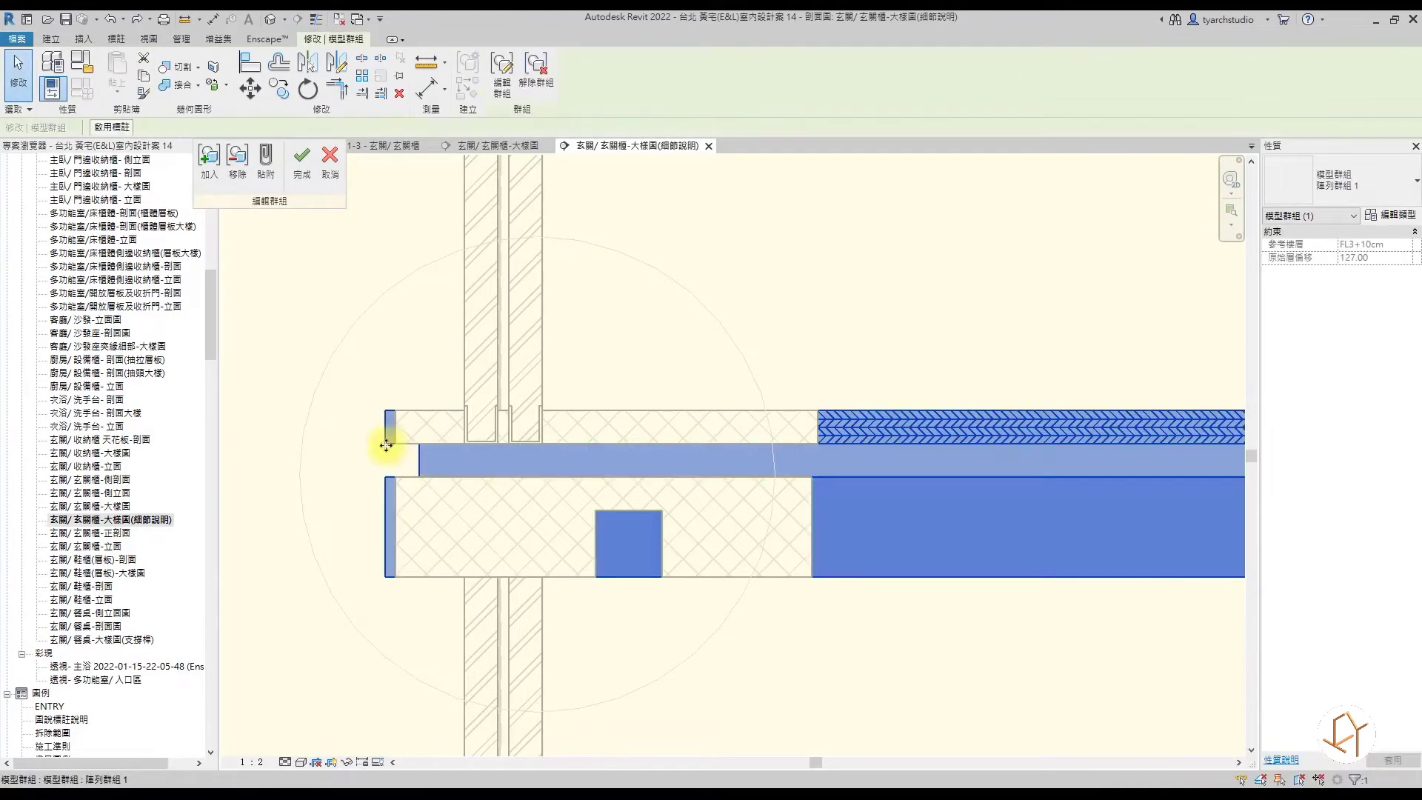
{"action": "left_click", "coordinate": [502, 71]}
{"action": "left_click", "coordinate": [745, 413]}
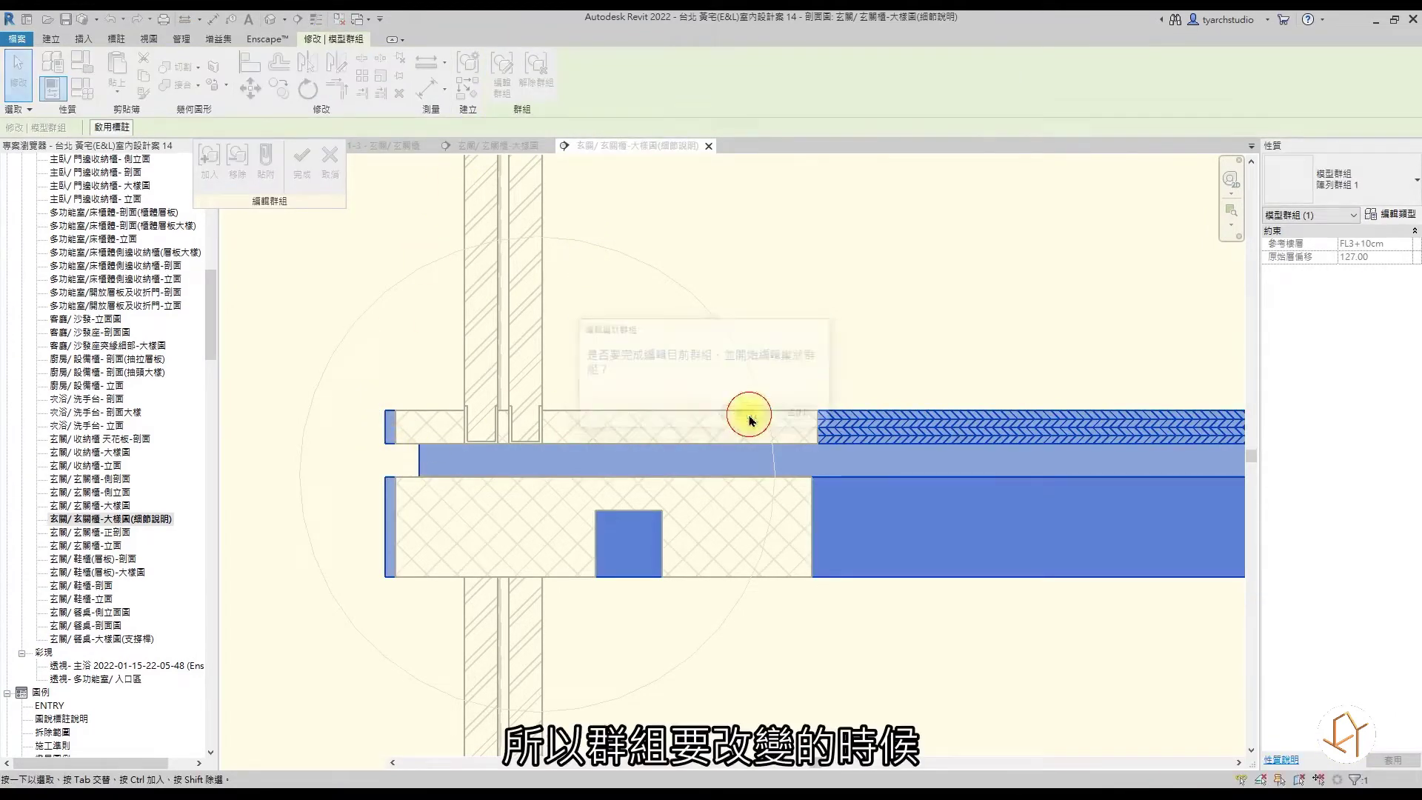
{"action": "left_click", "coordinate": [425, 470]}
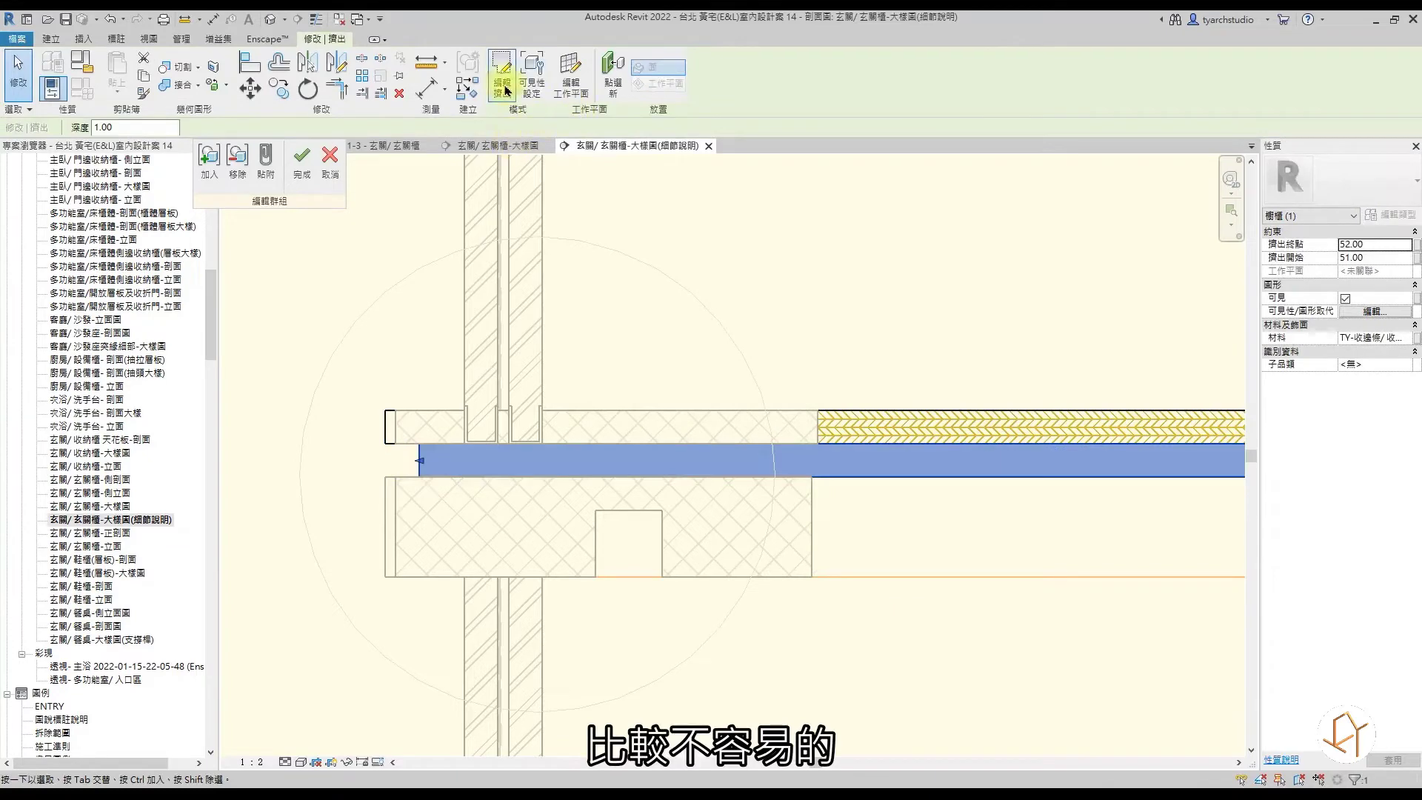
Assign a diagonal crosshatch cut pattern to the edge strip's orange 1mm material, then finish the group and in-place edits.
{"action": "left_click", "coordinate": [1395, 338]}
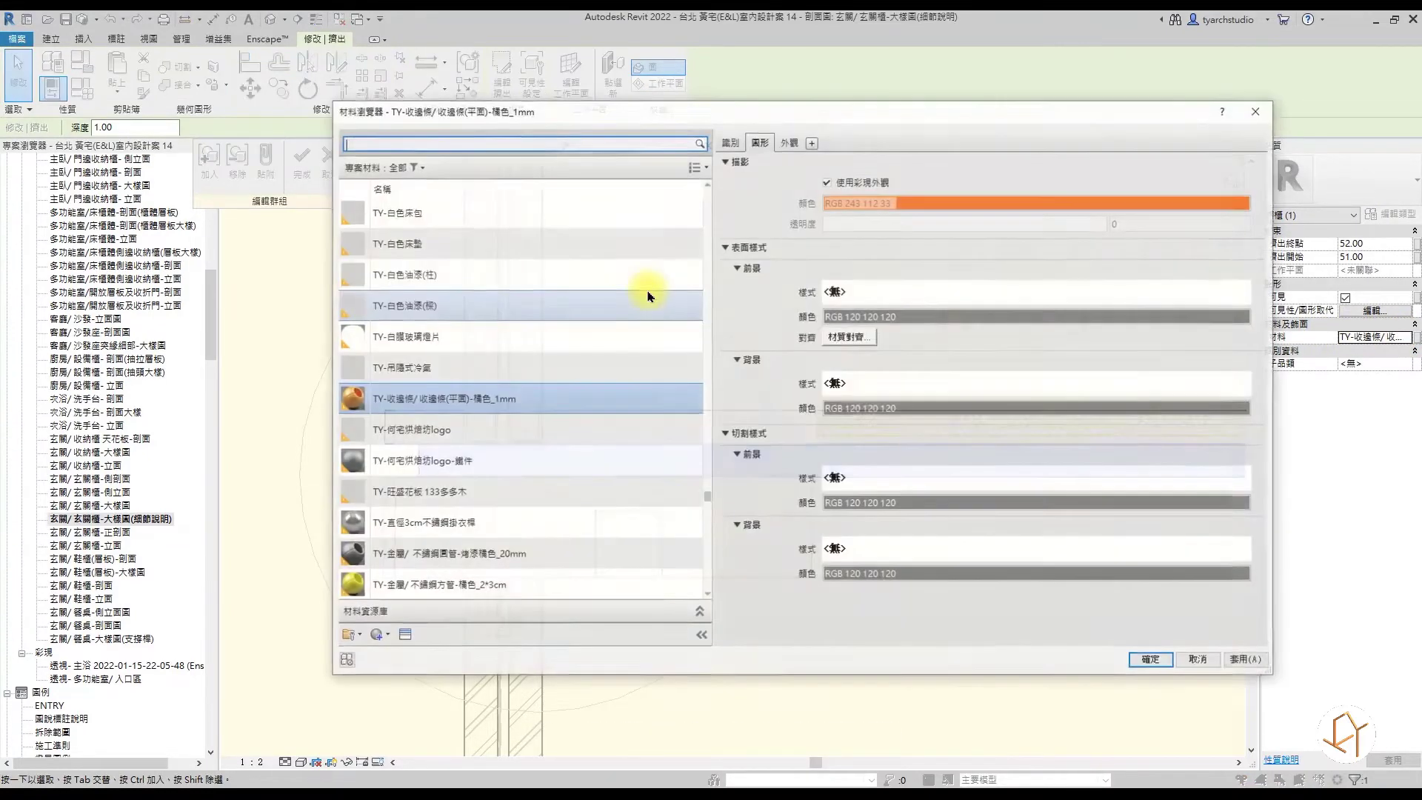
{"action": "left_click", "coordinate": [791, 142]}
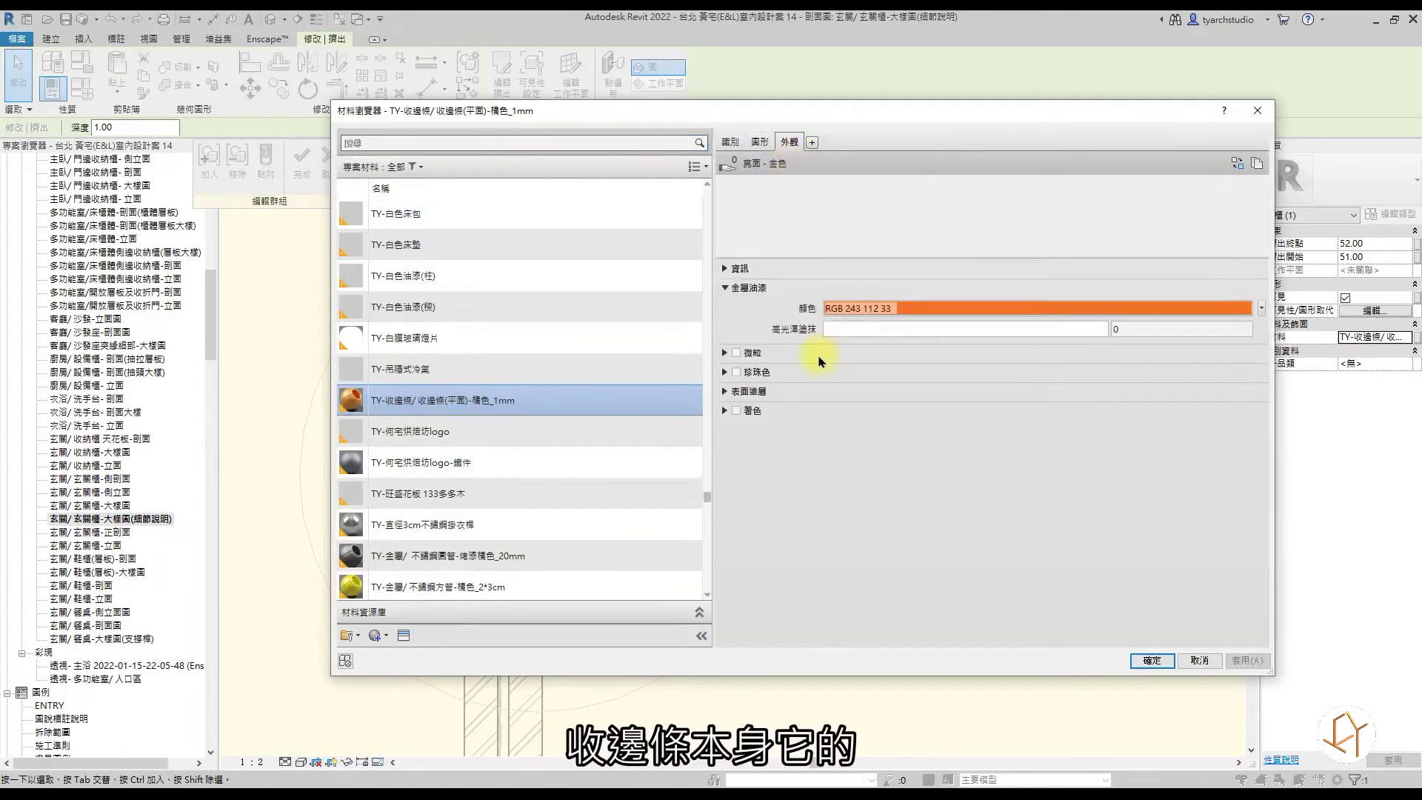
{"action": "left_click", "coordinate": [760, 142]}
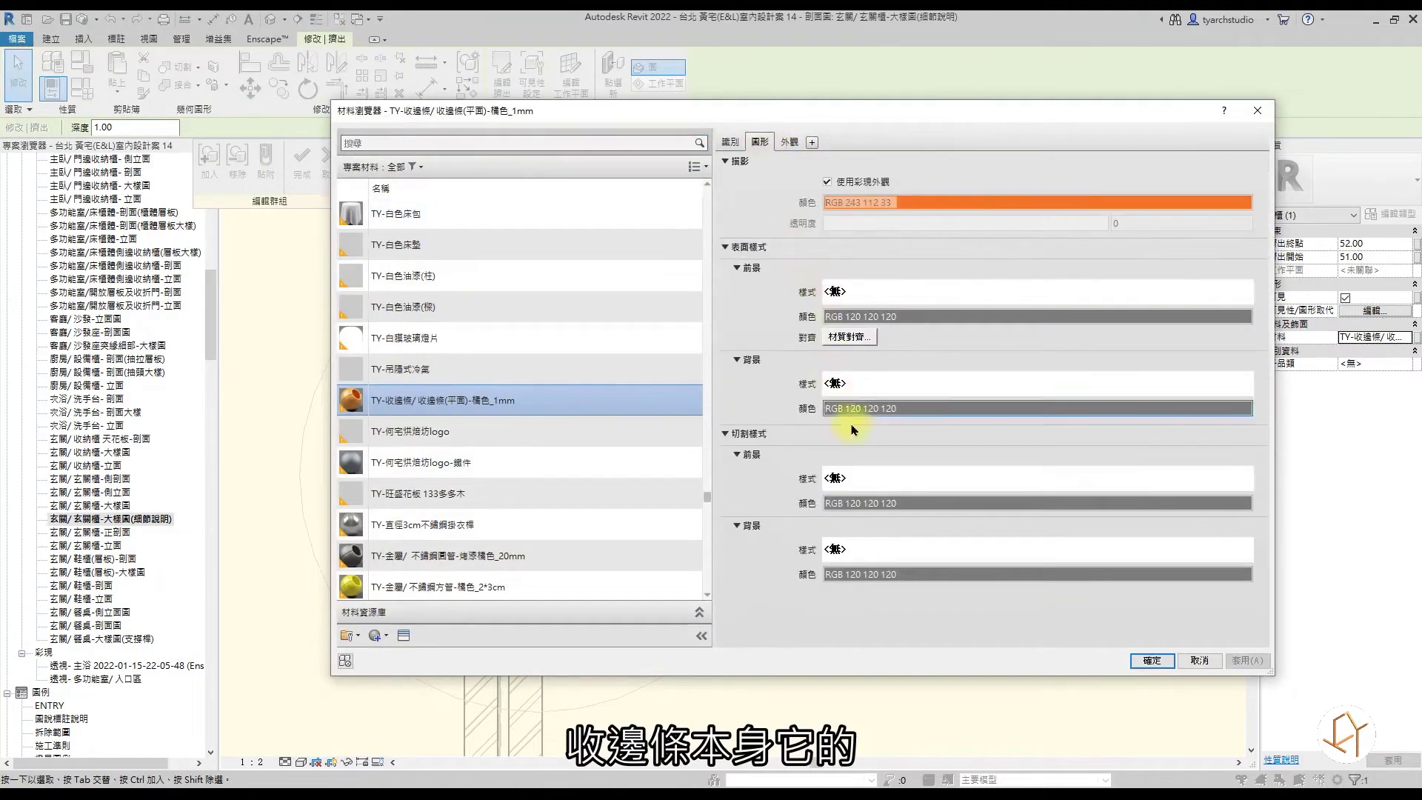
{"action": "left_click", "coordinate": [902, 460]}
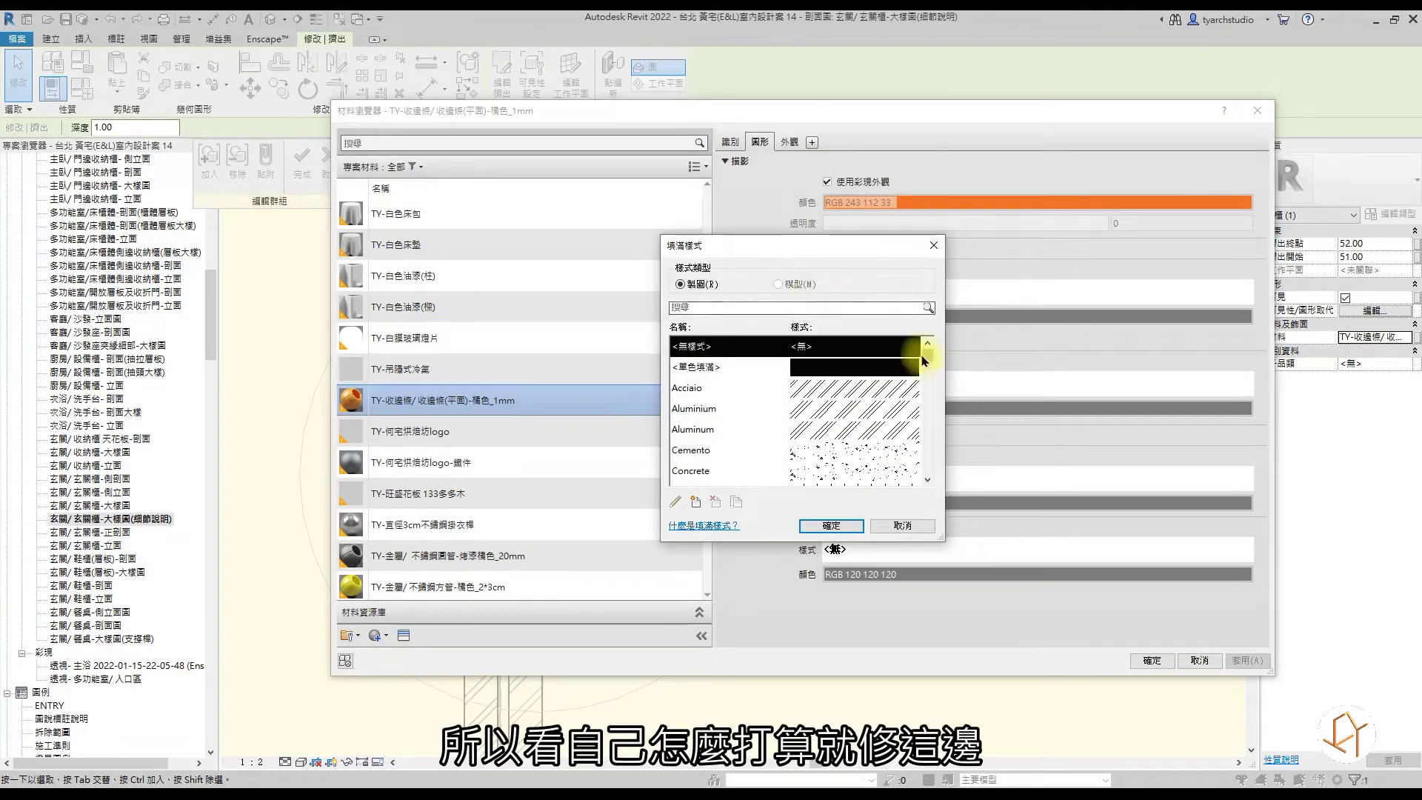
{"action": "left_click_drag", "start_coordinate": [924, 360], "coordinate": [926, 386]}
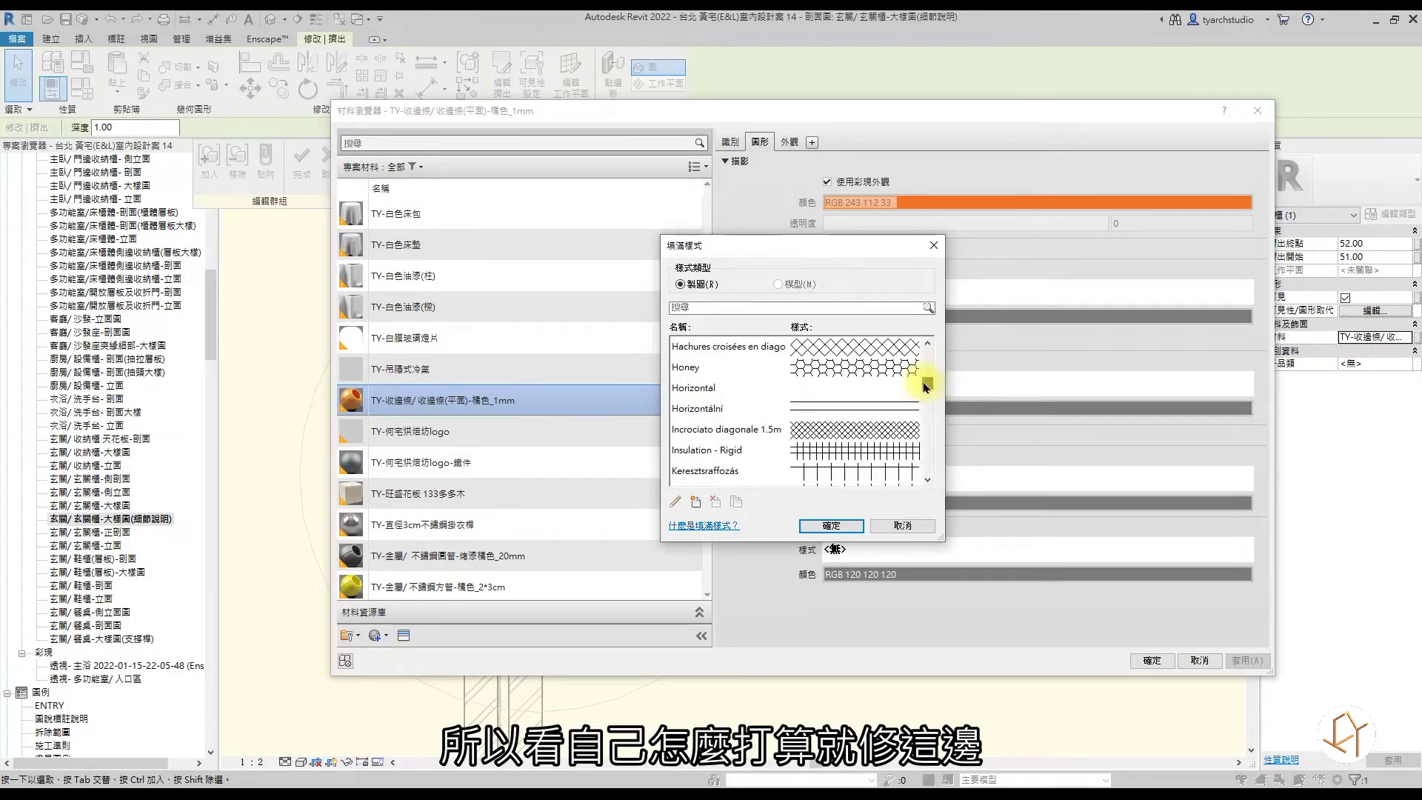
{"action": "left_click", "coordinate": [880, 429]}
{"action": "left_click_drag", "start_coordinate": [924, 387], "coordinate": [926, 421]}
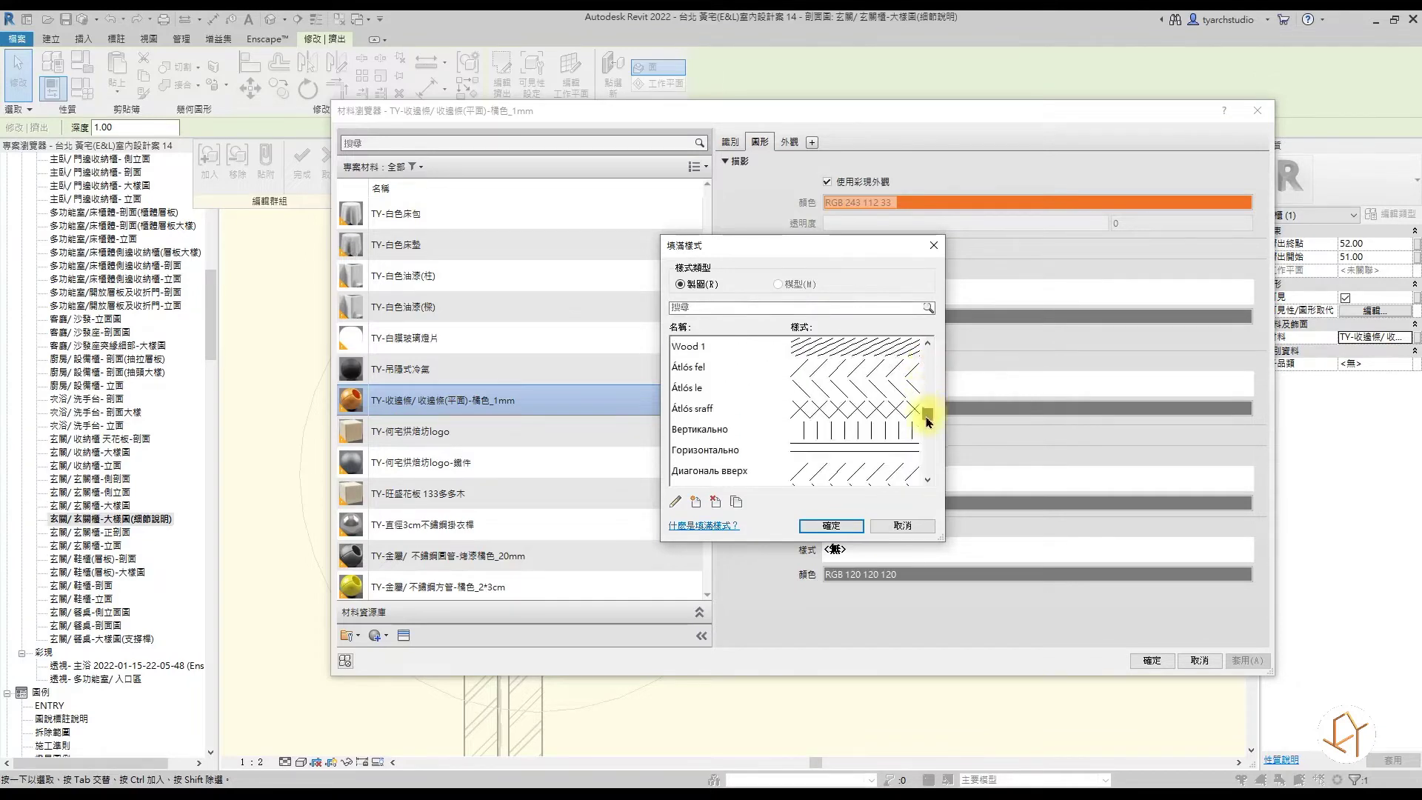
{"action": "left_click", "coordinate": [849, 526]}
{"action": "left_click", "coordinate": [1150, 661]}
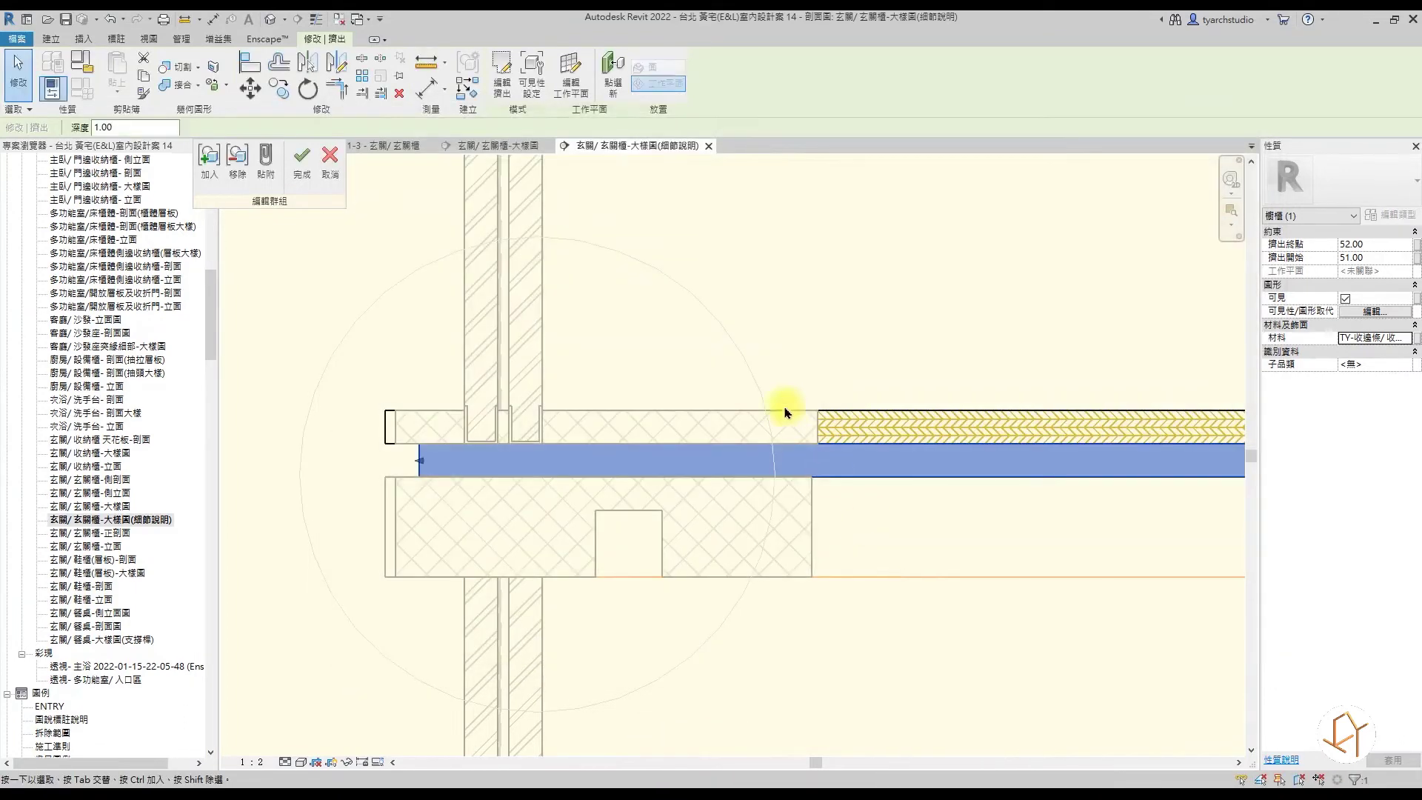
{"action": "left_click", "coordinate": [805, 368]}
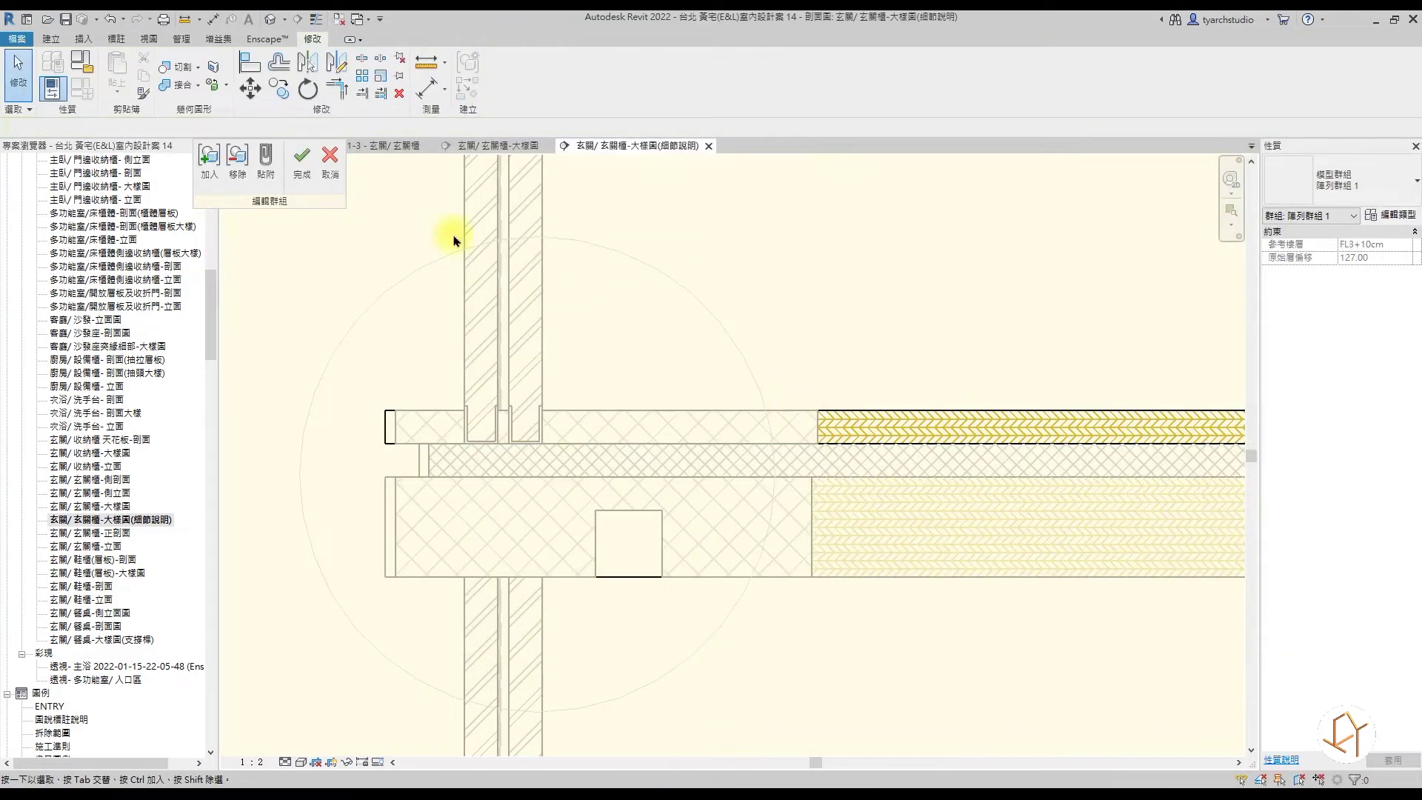
{"action": "left_click", "coordinate": [303, 178]}
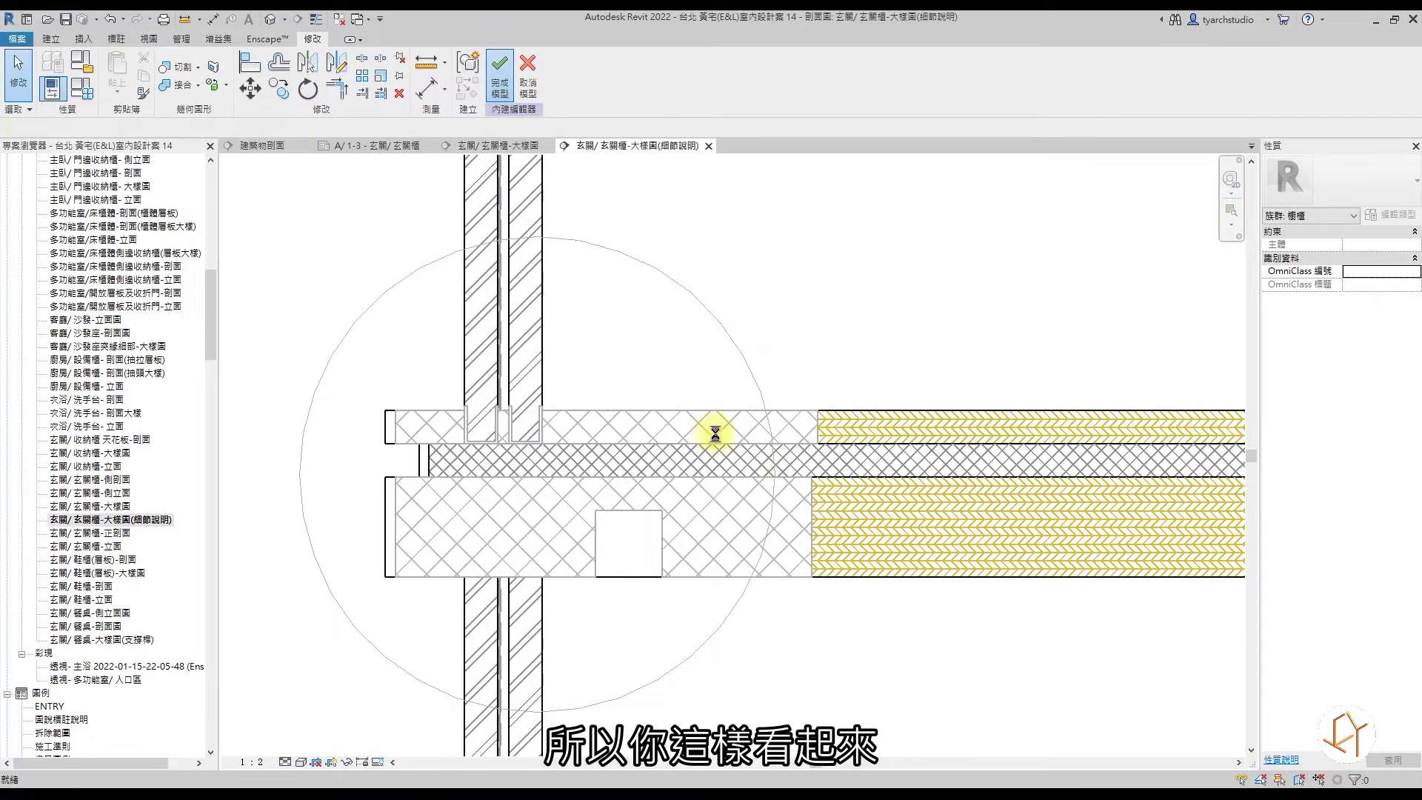
Crop the detail view to its circular boundary.
{"action": "left_click", "coordinate": [315, 763]}
{"action": "scroll", "coordinate": [864, 485], "scroll_direction": "down", "scroll_amount": 1}
{"action": "middle_click_drag", "start_coordinate": [704, 533], "coordinate": [828, 502]}
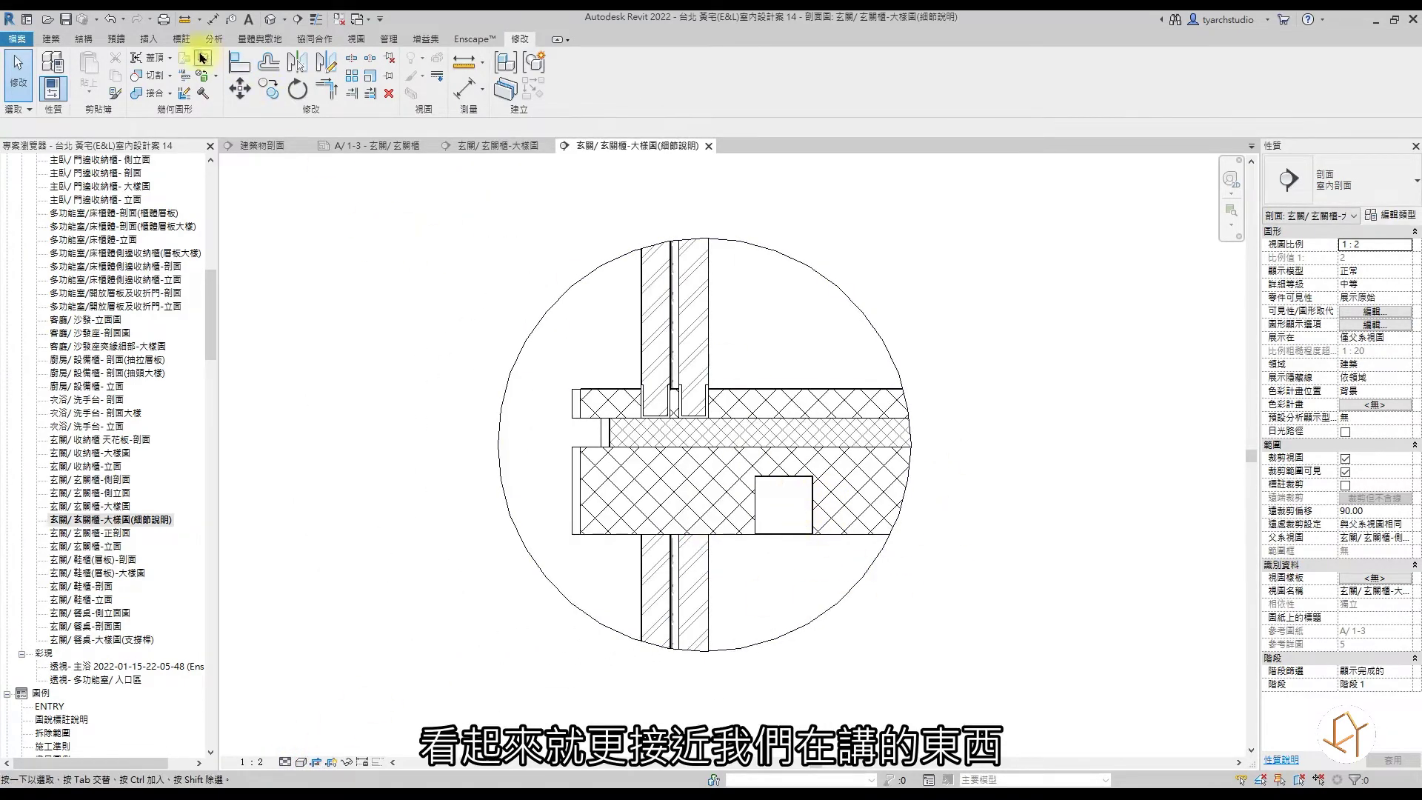
{"action": "left_click", "coordinate": [181, 39]}
{"action": "left_click", "coordinate": [502, 74]}
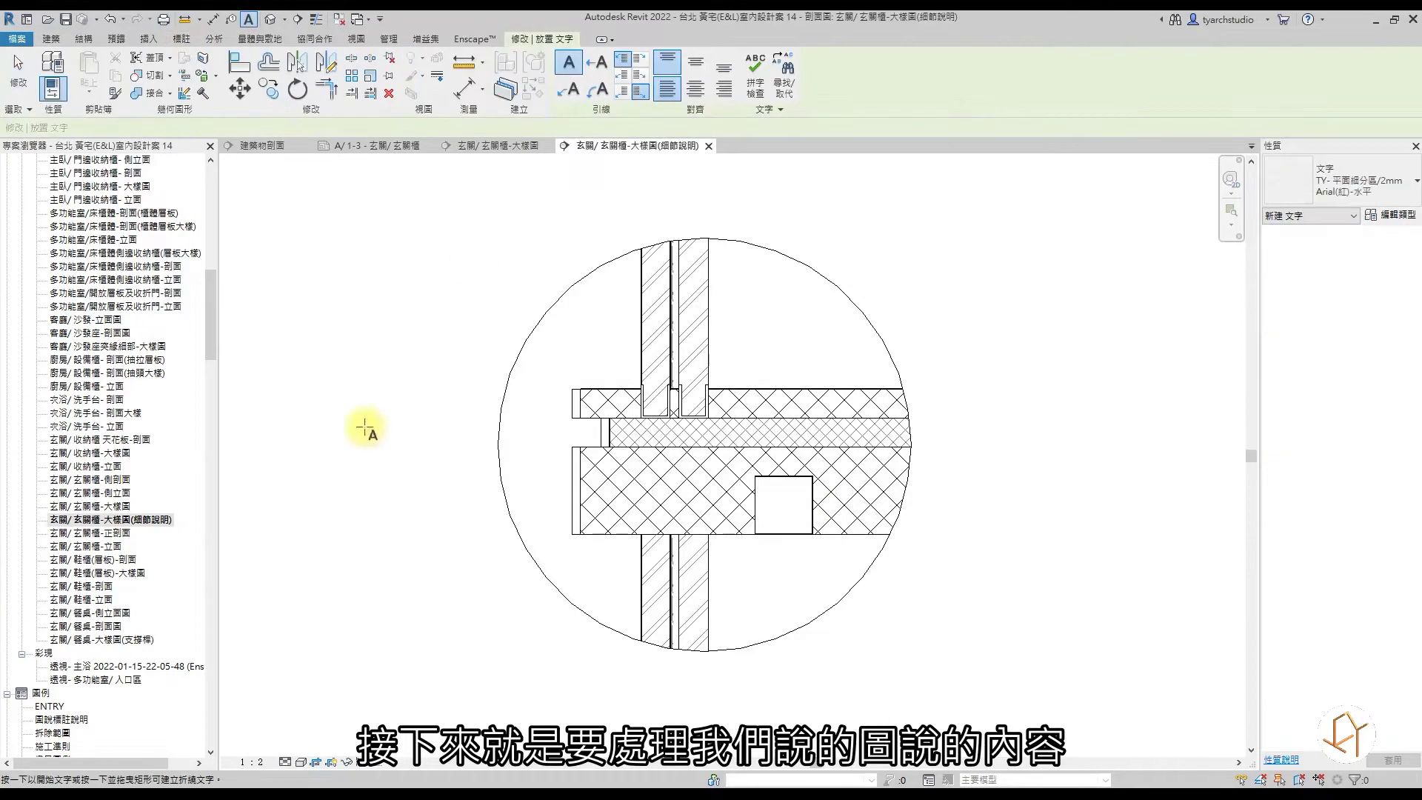
{"action": "left_click", "coordinate": [578, 95]}
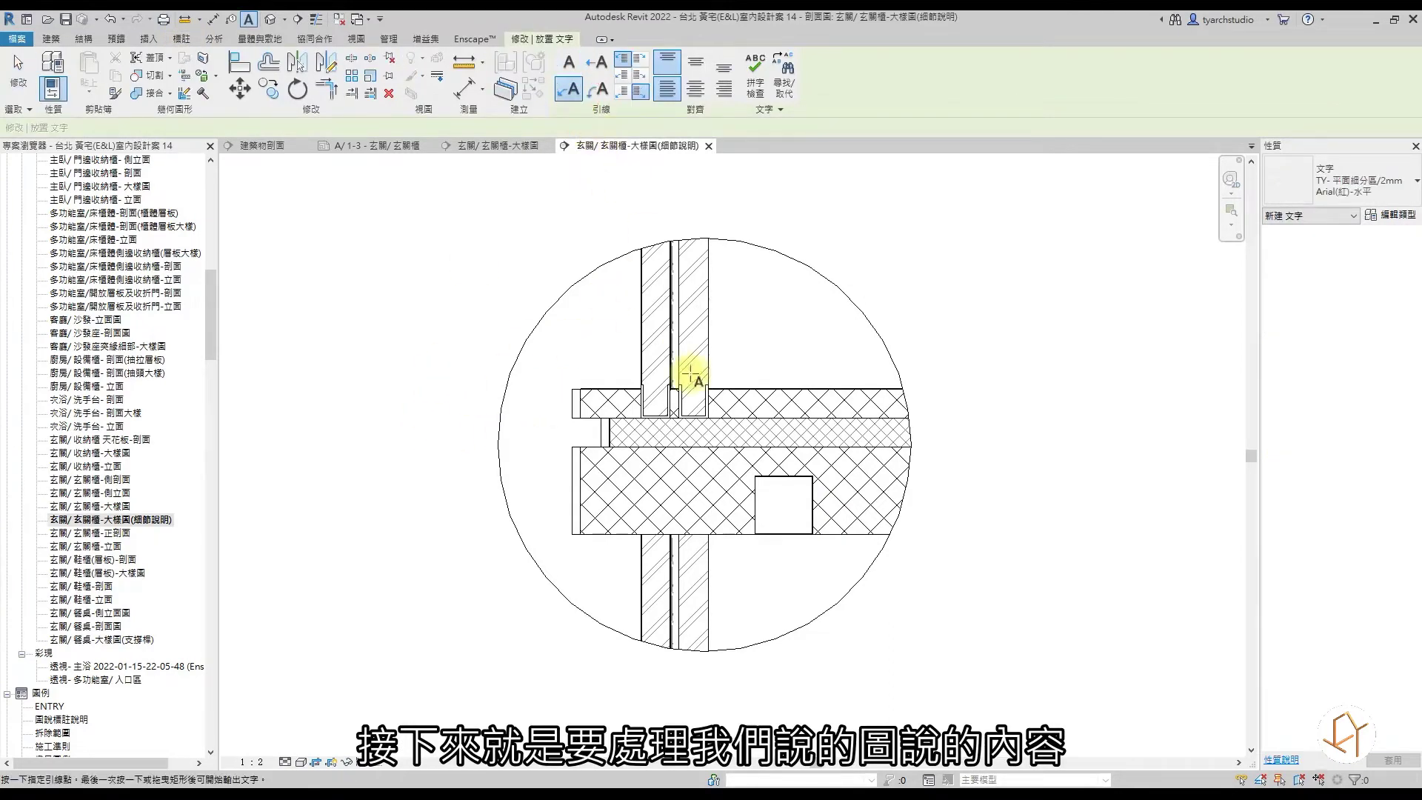
{"action": "key", "text": "Escape"}
{"action": "key", "text": "Escape"}
Set the cropped detail view's visual style to Shaded.
{"action": "left_click", "coordinate": [300, 761]}
{"action": "left_click", "coordinate": [341, 715]}
{"action": "middle_click_drag", "start_coordinate": [809, 453], "coordinate": [734, 461]}
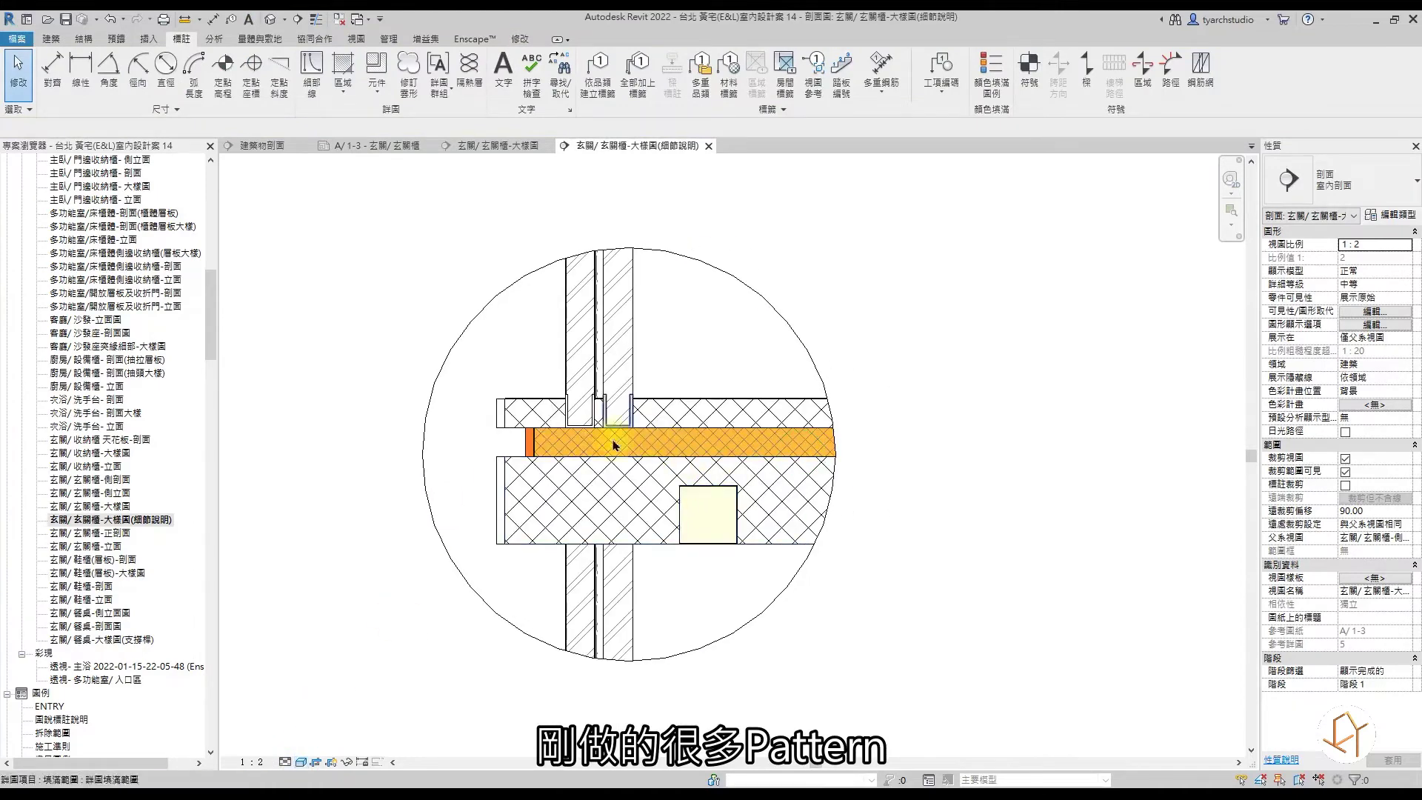
{"action": "left_click", "coordinate": [302, 763]}
{"action": "left_click", "coordinate": [312, 716]}
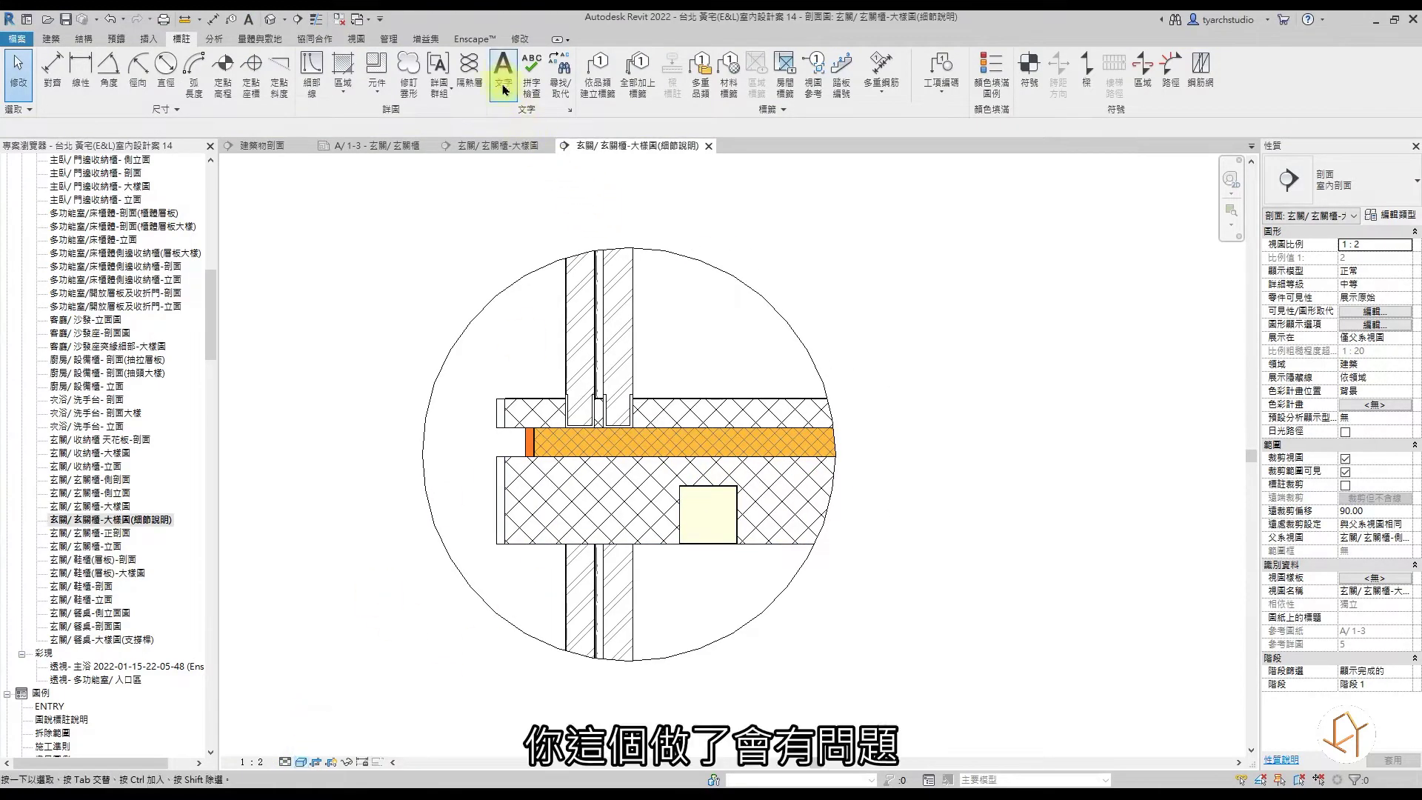
Tag the upper board's material using the type TY- 材料標籤1.5mm (1_30) 材料說明, with its label outside the circle on an angled leader.
{"action": "left_click", "coordinate": [356, 41]}
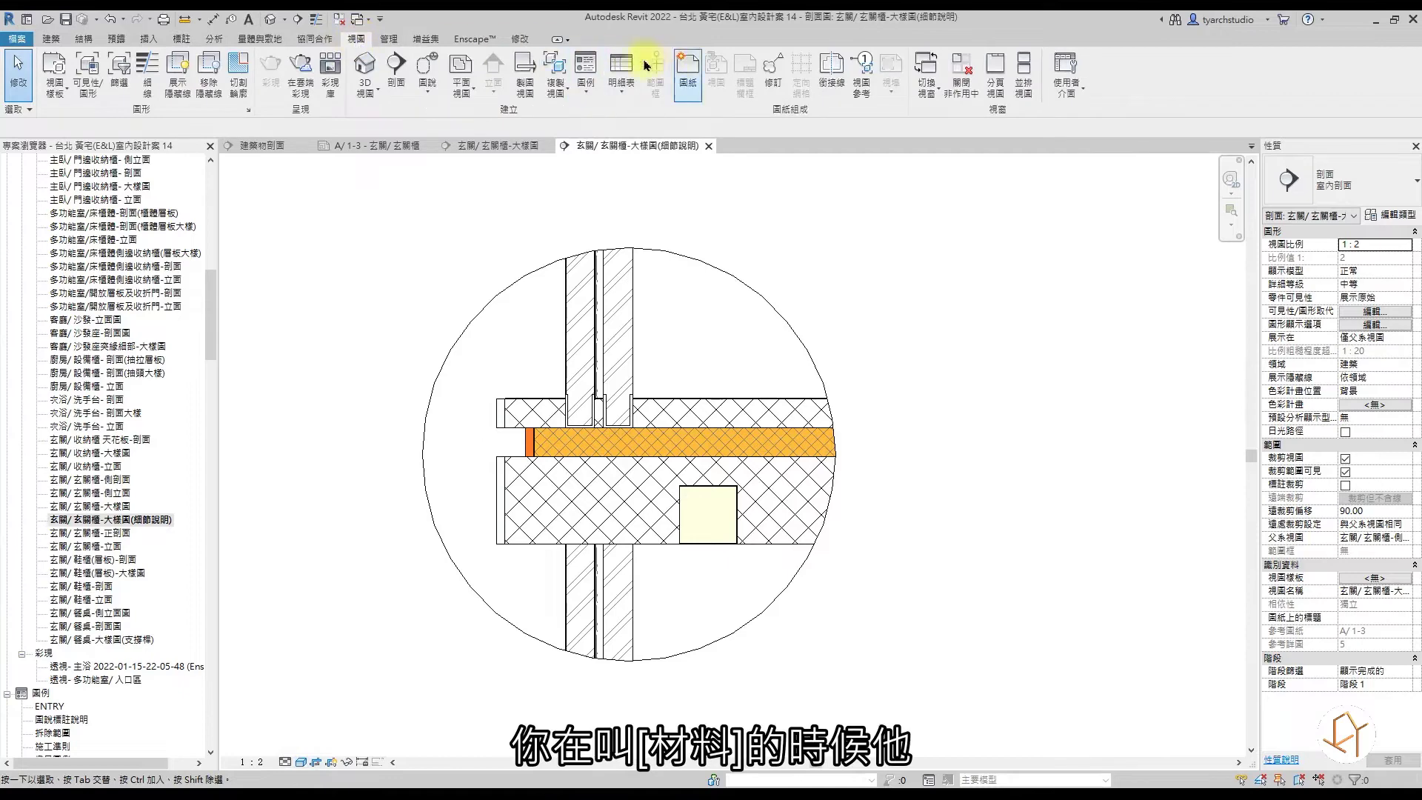
{"action": "left_click", "coordinate": [182, 40]}
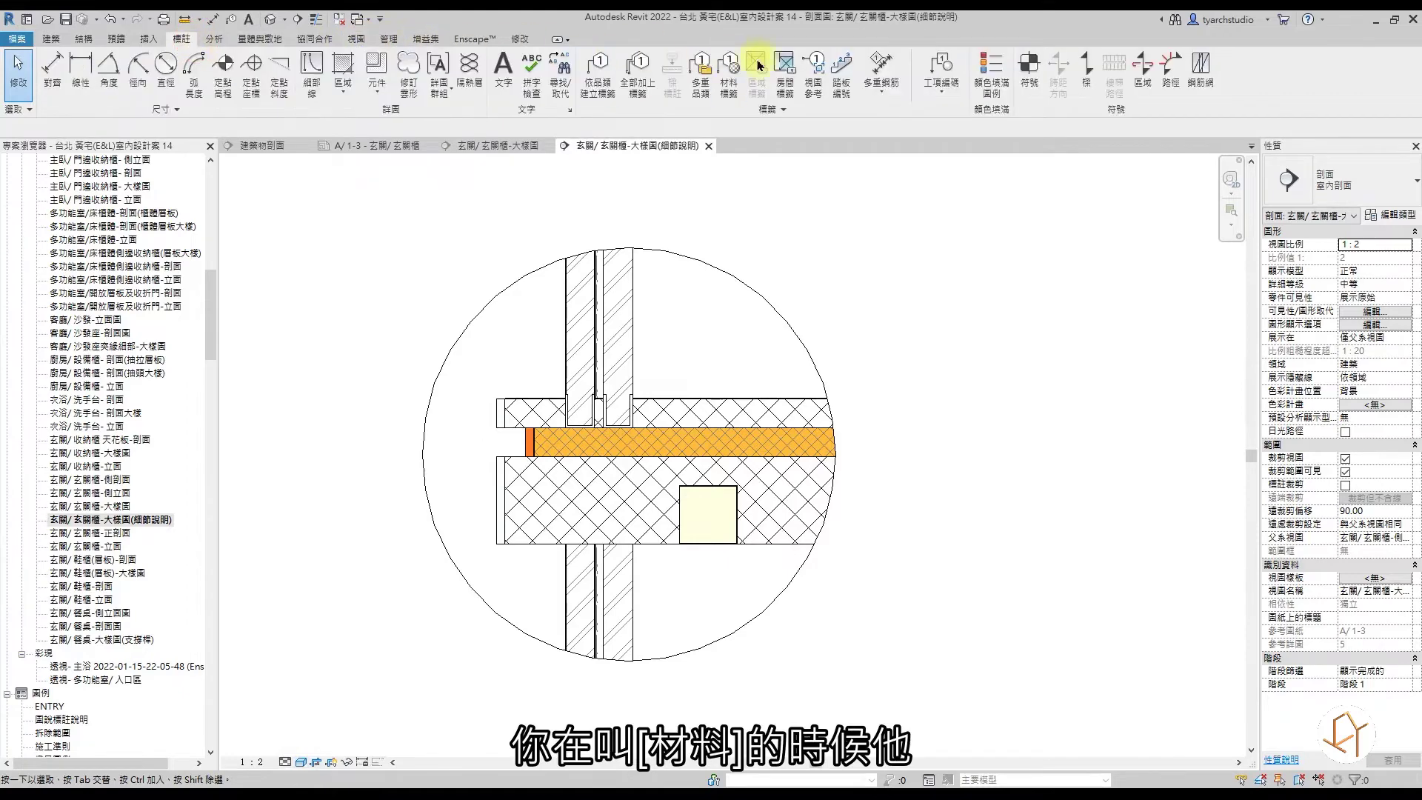
{"action": "left_click", "coordinate": [730, 74]}
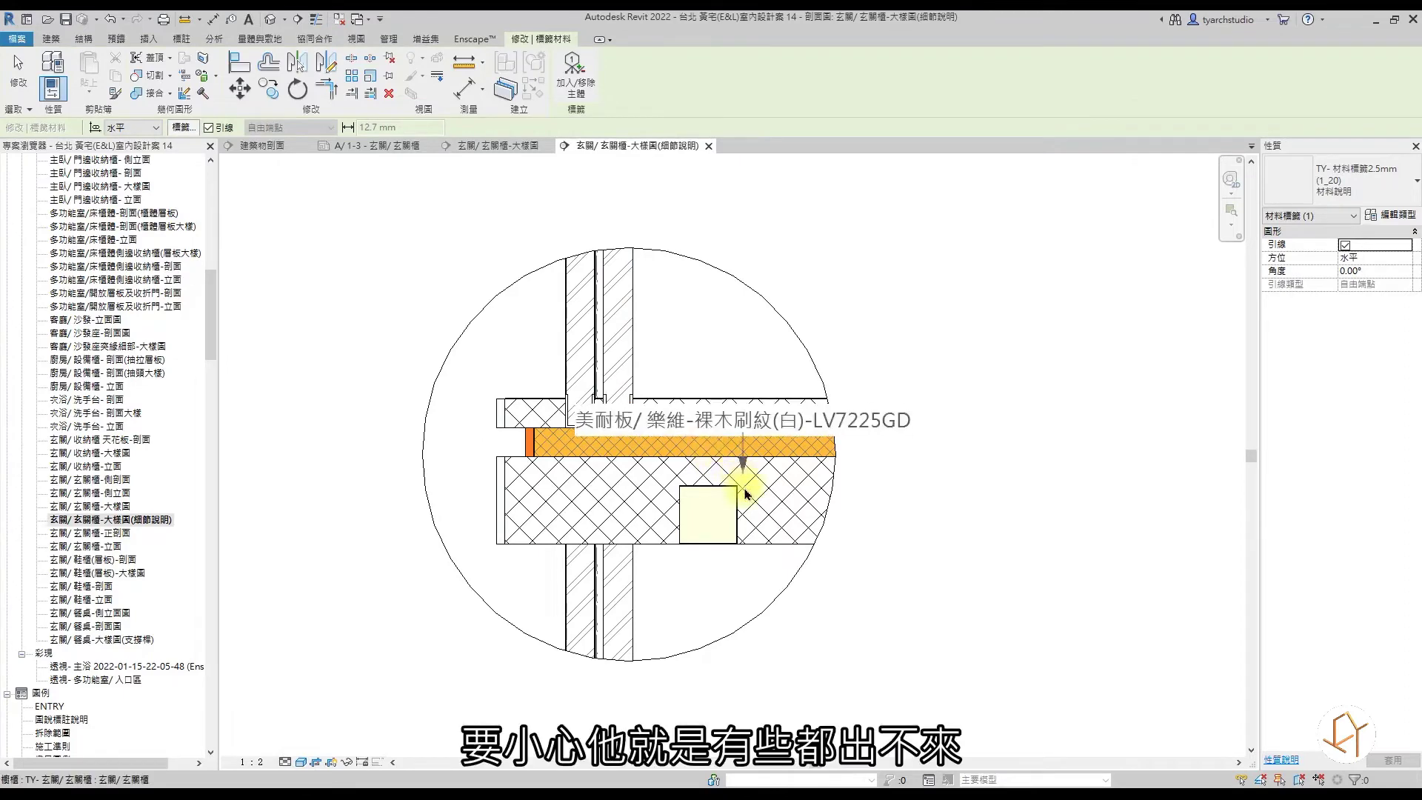
{"action": "left_click", "coordinate": [1322, 183]}
{"action": "scroll", "coordinate": [1329, 319], "scroll_direction": "up", "scroll_amount": 1}
{"action": "left_click", "coordinate": [1335, 302]}
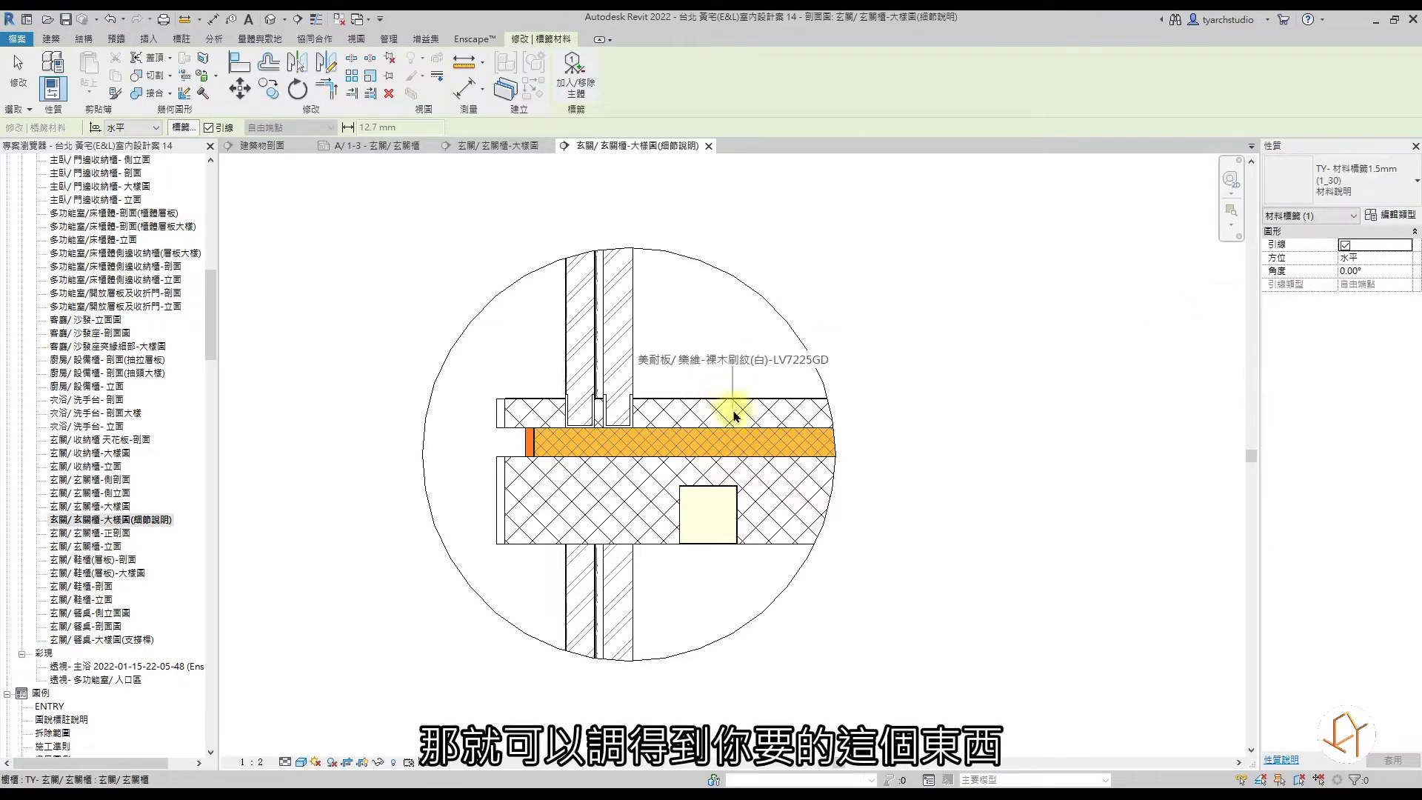
{"action": "left_click", "coordinate": [772, 411]}
{"action": "left_click", "coordinate": [772, 360]}
{"action": "left_click", "coordinate": [952, 363]}
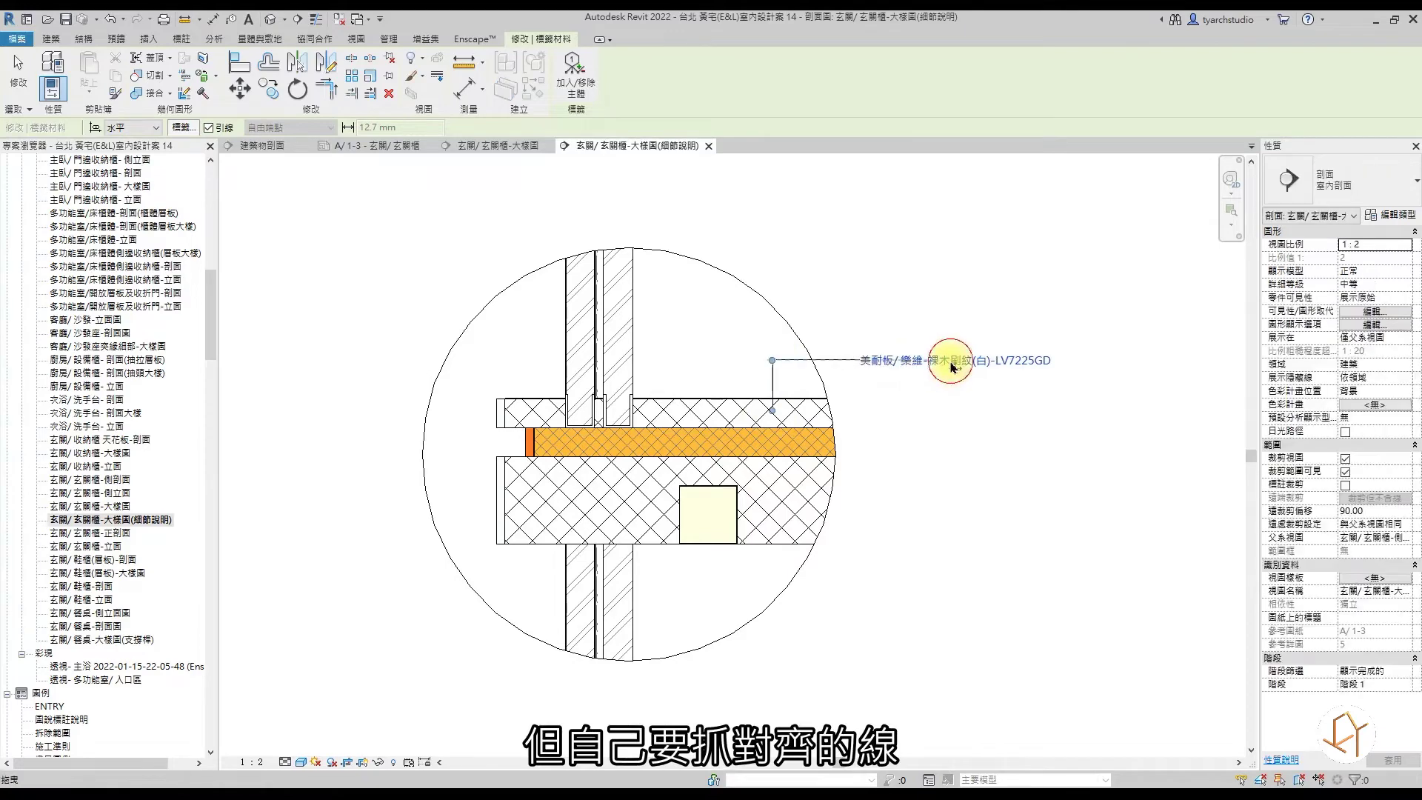
Tag the glass panel's material with a horizontal leader, placing the label above and in line with the board's tag.
{"action": "left_click", "coordinate": [624, 312]}
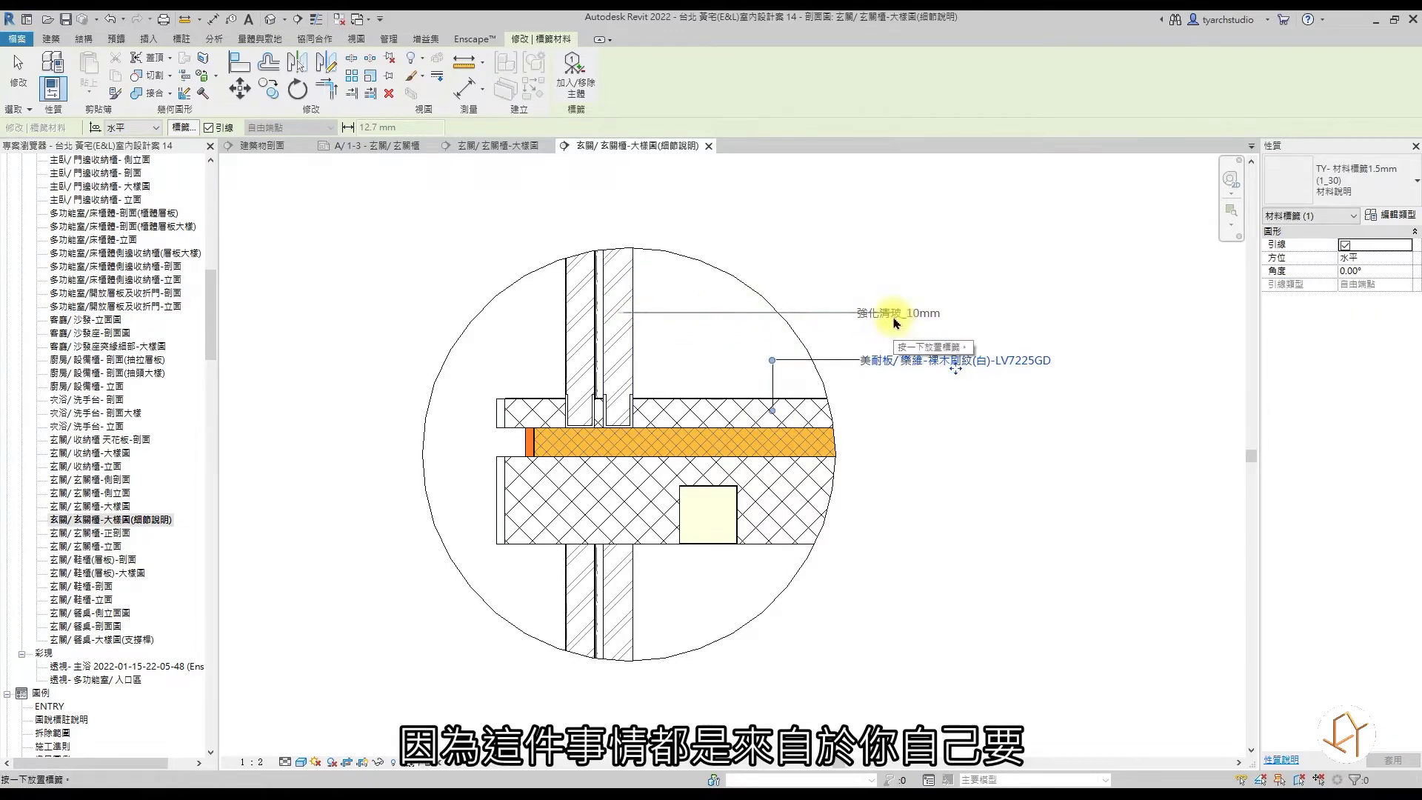
{"action": "left_click", "coordinate": [895, 314]}
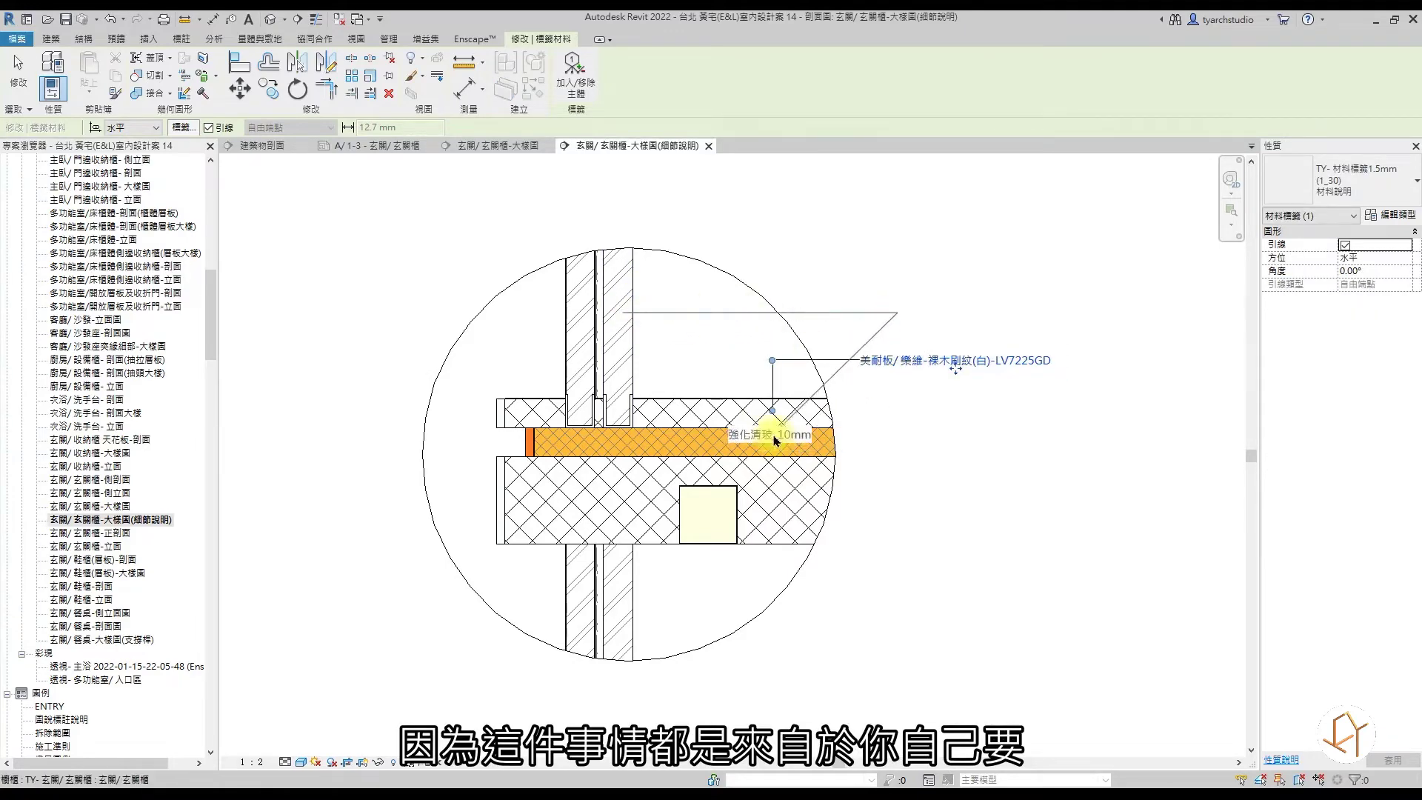
{"action": "left_click", "coordinate": [902, 319]}
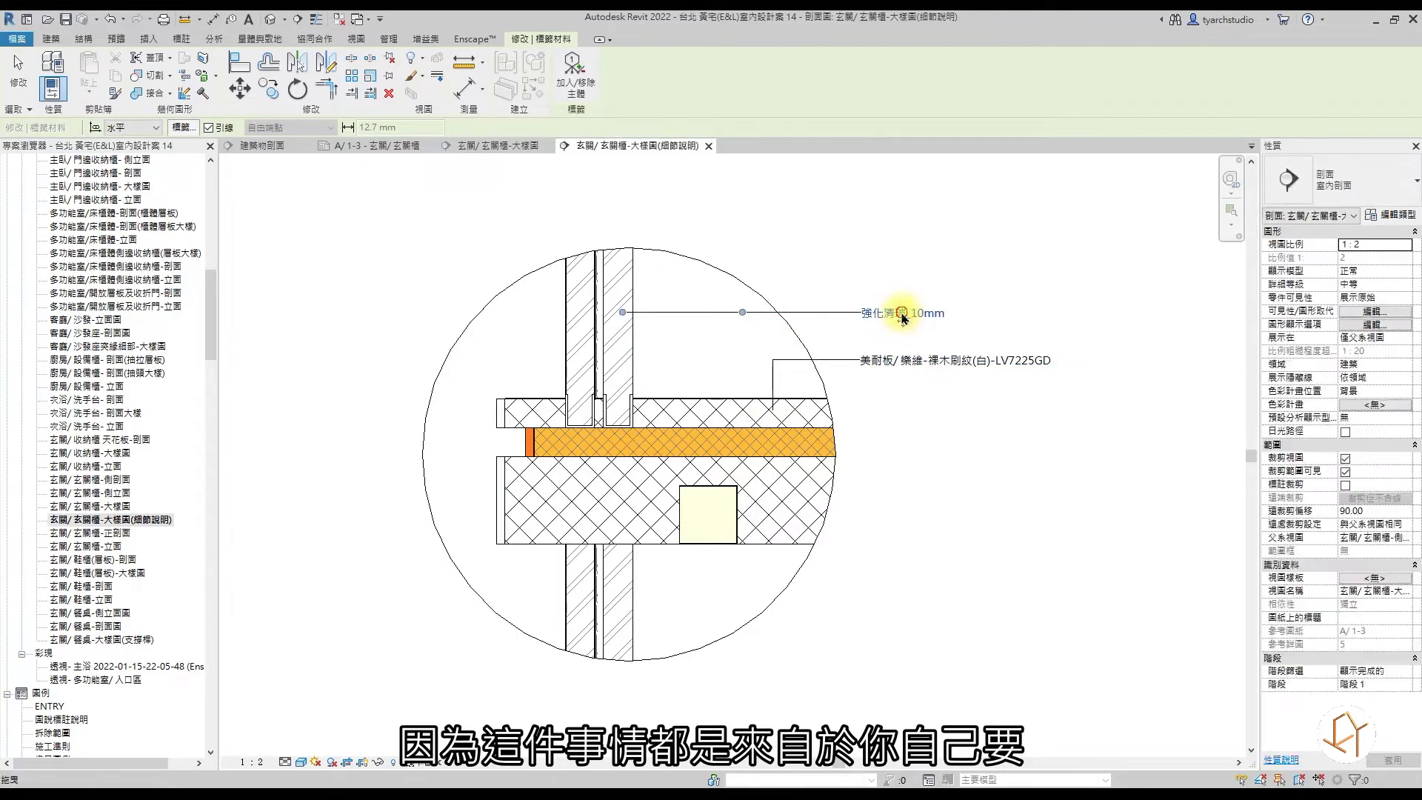
Tag the materials of the orange metal strip and the lower board, placing both labels outside the circle on leaders.
{"action": "left_click", "coordinate": [770, 439]}
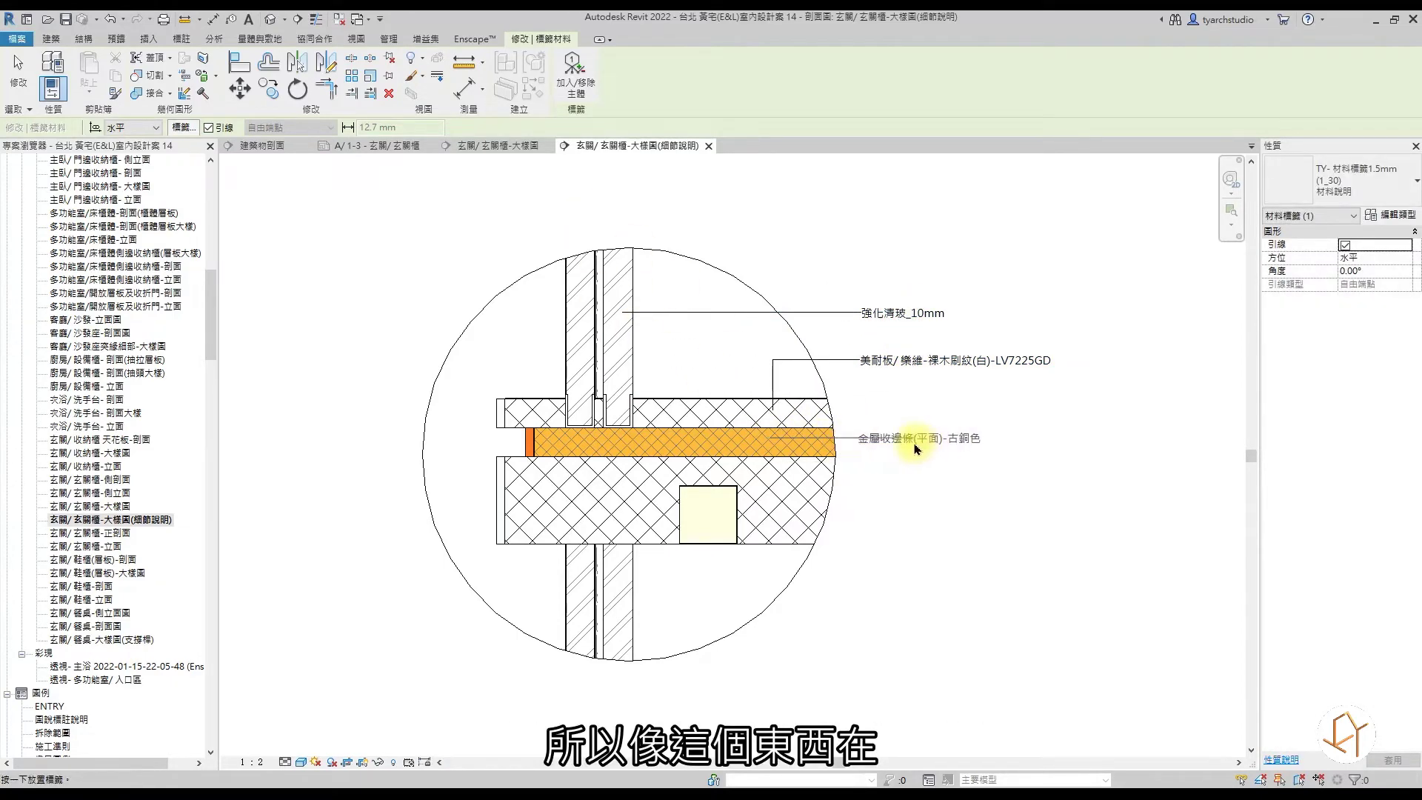
{"action": "left_click", "coordinate": [916, 433]}
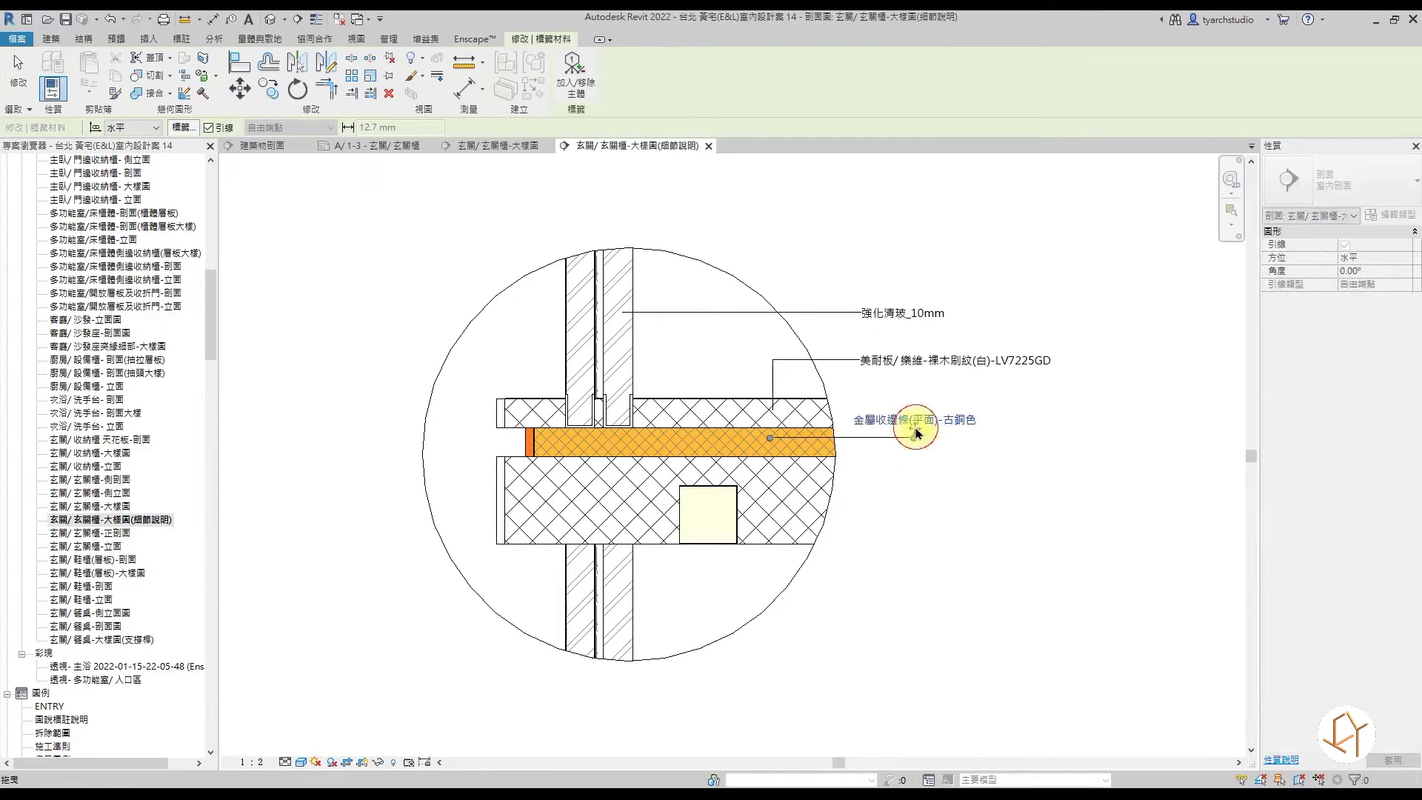
{"action": "left_click", "coordinate": [776, 505]}
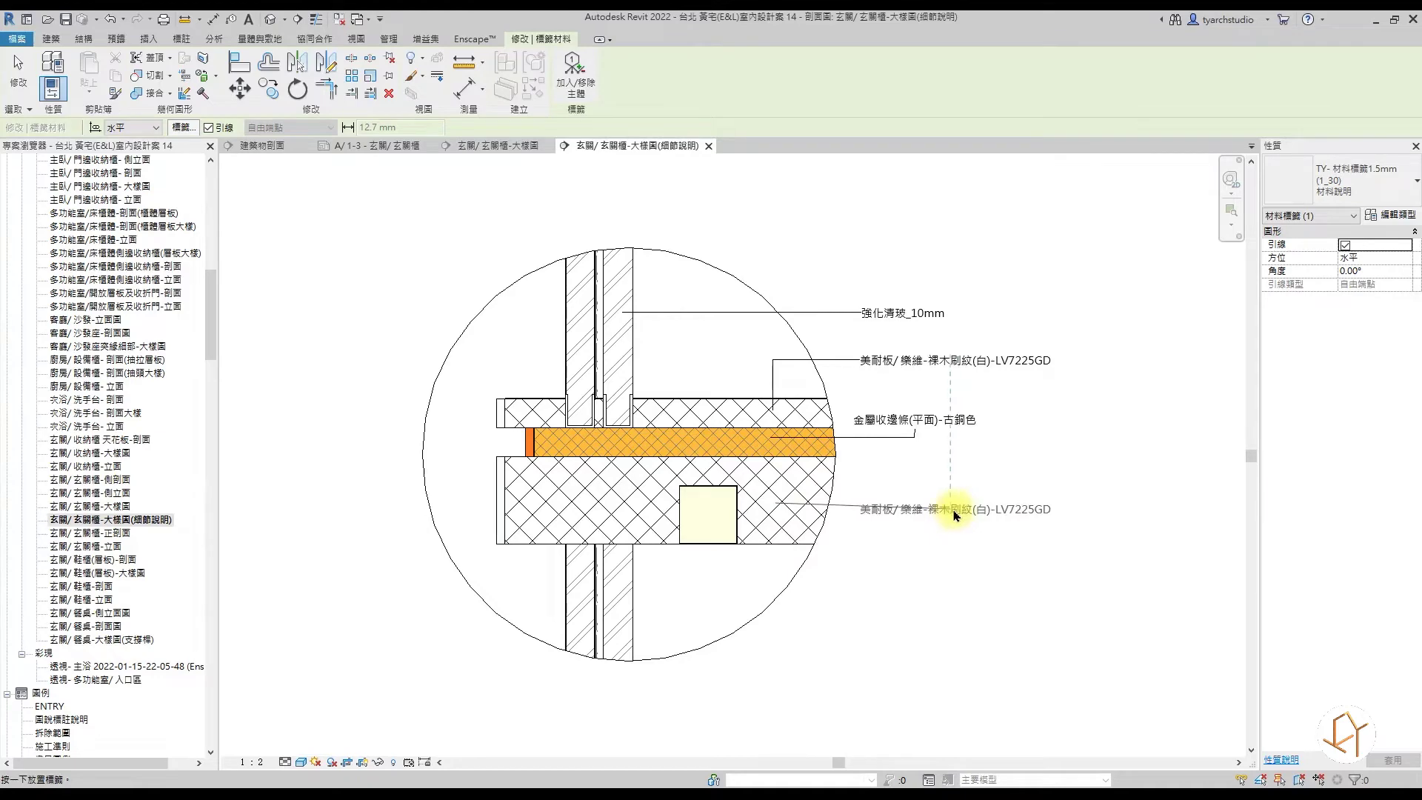
{"action": "left_click", "coordinate": [952, 511]}
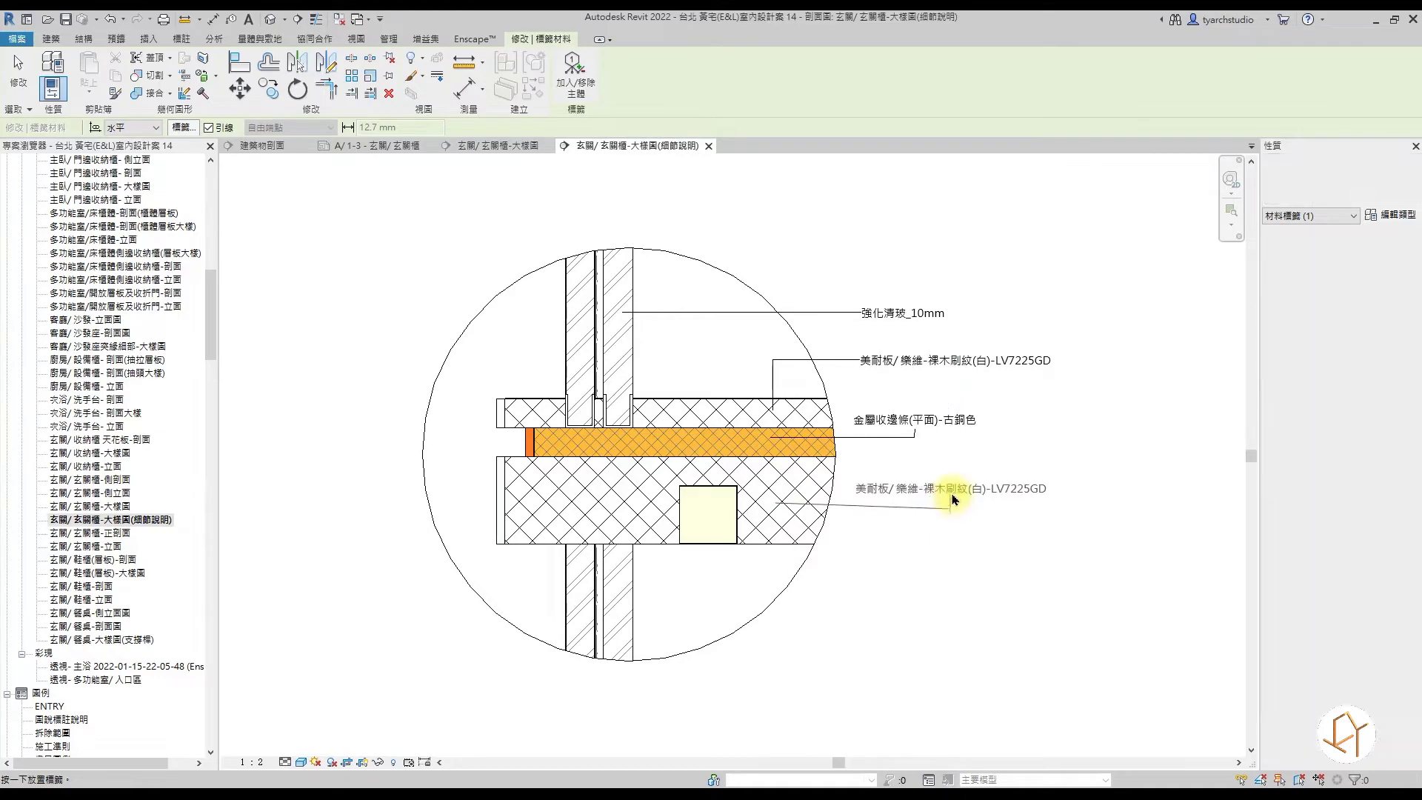
Tag the materials of the LED strip and the lower glass panel, with labels outside the circle beneath the existing tags.
{"action": "left_click", "coordinate": [714, 527]}
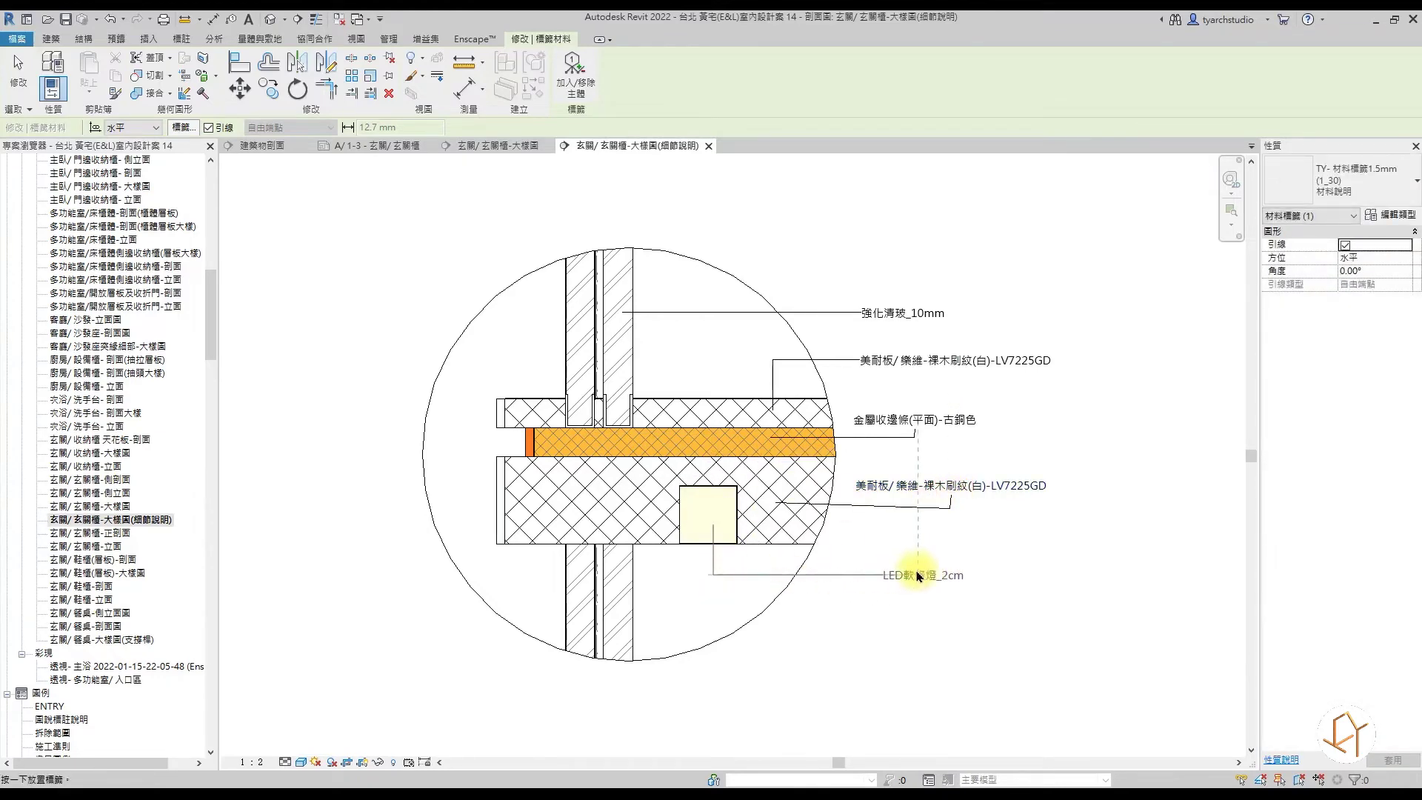
{"action": "left_click", "coordinate": [893, 576]}
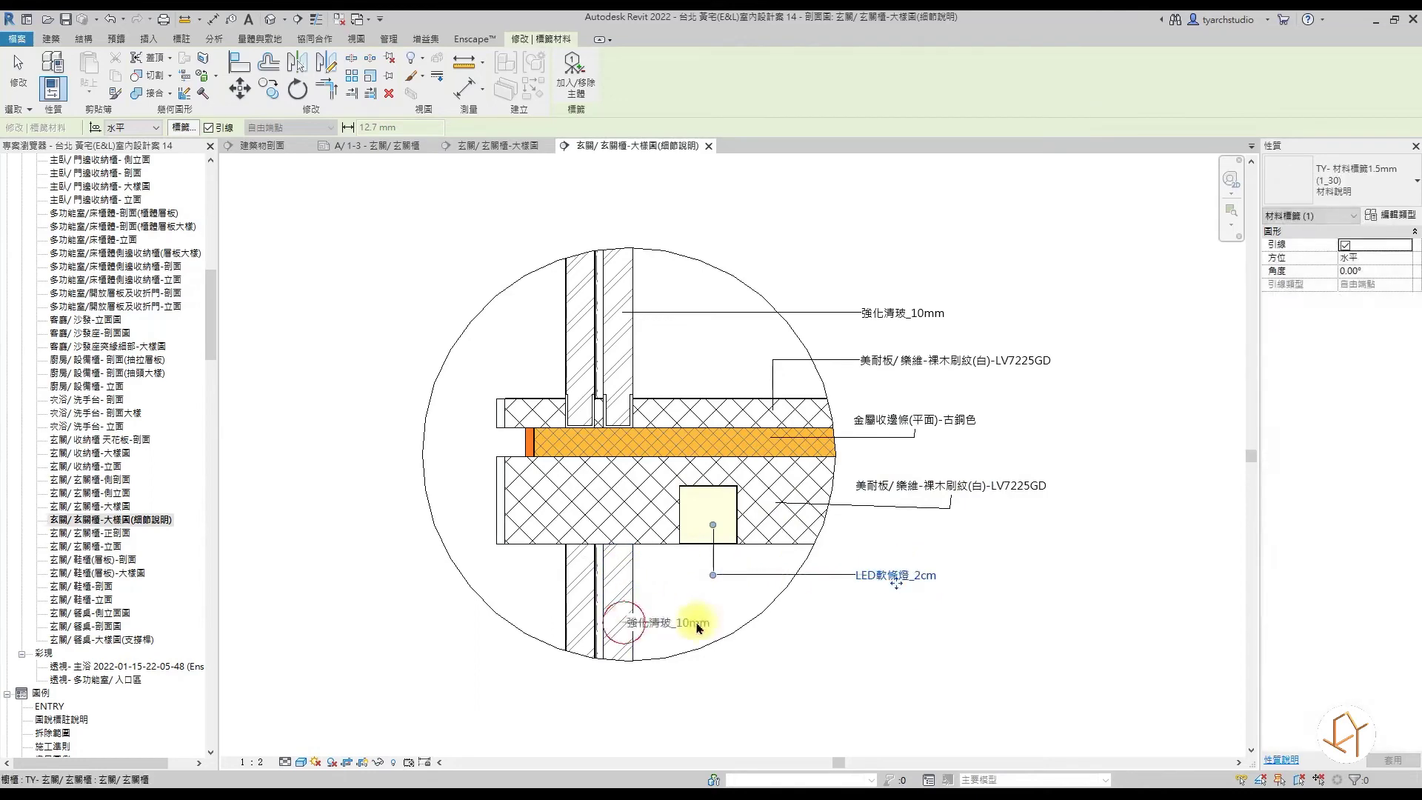
{"action": "left_click", "coordinate": [626, 622]}
{"action": "left_click", "coordinate": [900, 626]}
{"action": "key", "text": "Escape"}
Straighten the lower board tag's leader to horizontal and adjust the leader elbow of the metal strip's tag.
{"action": "middle_click_drag", "start_coordinate": [945, 548], "coordinate": [867, 523]}
{"action": "scroll", "coordinate": [862, 511], "scroll_direction": "up", "scroll_amount": 3}
{"action": "left_click", "coordinate": [883, 445]}
{"action": "left_click_drag", "start_coordinate": [887, 465], "coordinate": [873, 459]}
{"action": "scroll", "coordinate": [886, 450], "scroll_direction": "up", "scroll_amount": 2}
{"action": "left_click", "coordinate": [838, 364]}
{"action": "left_click", "coordinate": [805, 301]}
{"action": "left_click_drag", "start_coordinate": [799, 308], "coordinate": [789, 308]}
{"action": "left_click", "coordinate": [793, 354]}
{"action": "scroll", "coordinate": [800, 447], "scroll_direction": "down", "scroll_amount": 2}
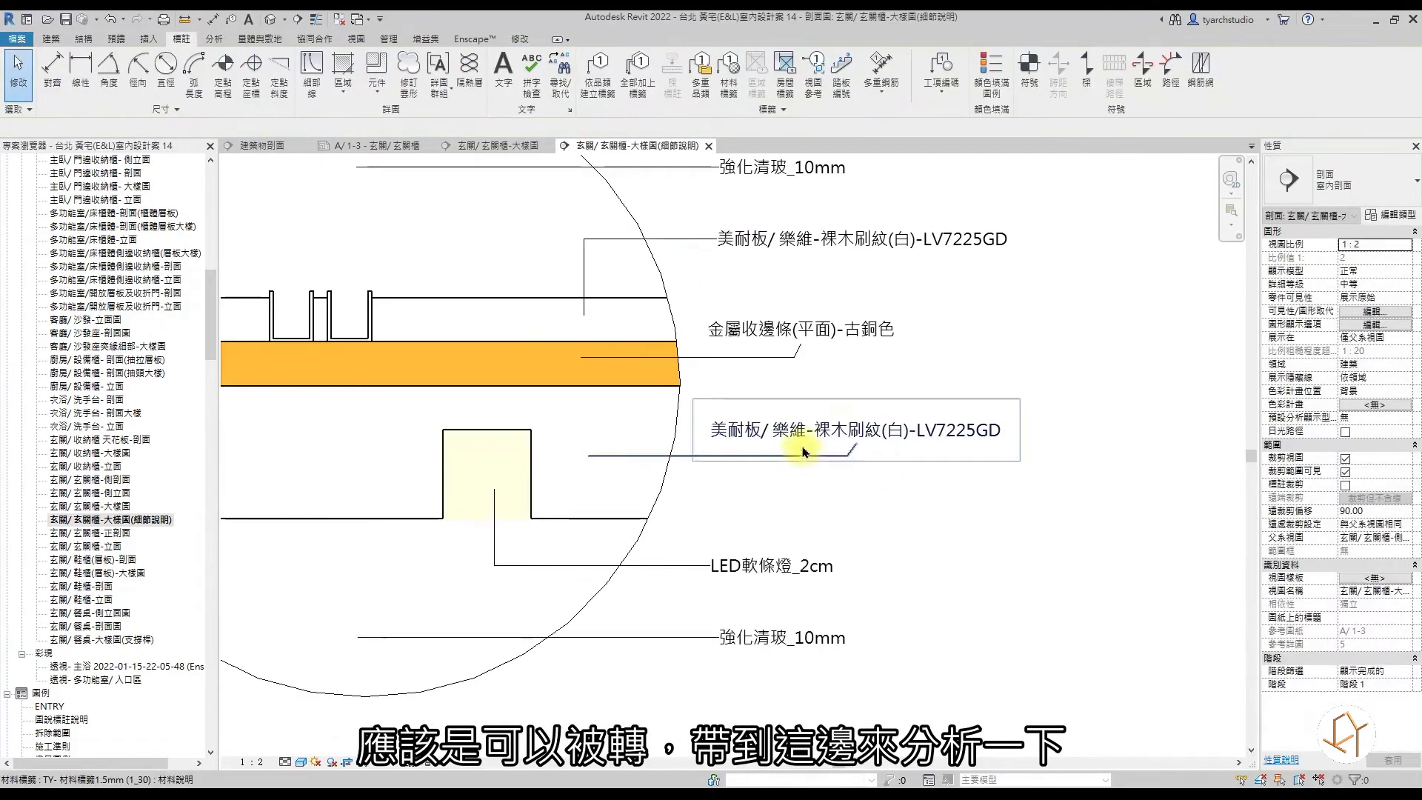
Move the leader elbow of the lower board's tag so its short segment runs vertically up to the label.
{"action": "left_click", "coordinate": [834, 245]}
{"action": "left_click", "coordinate": [831, 453]}
{"action": "scroll", "coordinate": [833, 445], "scroll_direction": "up", "scroll_amount": 3}
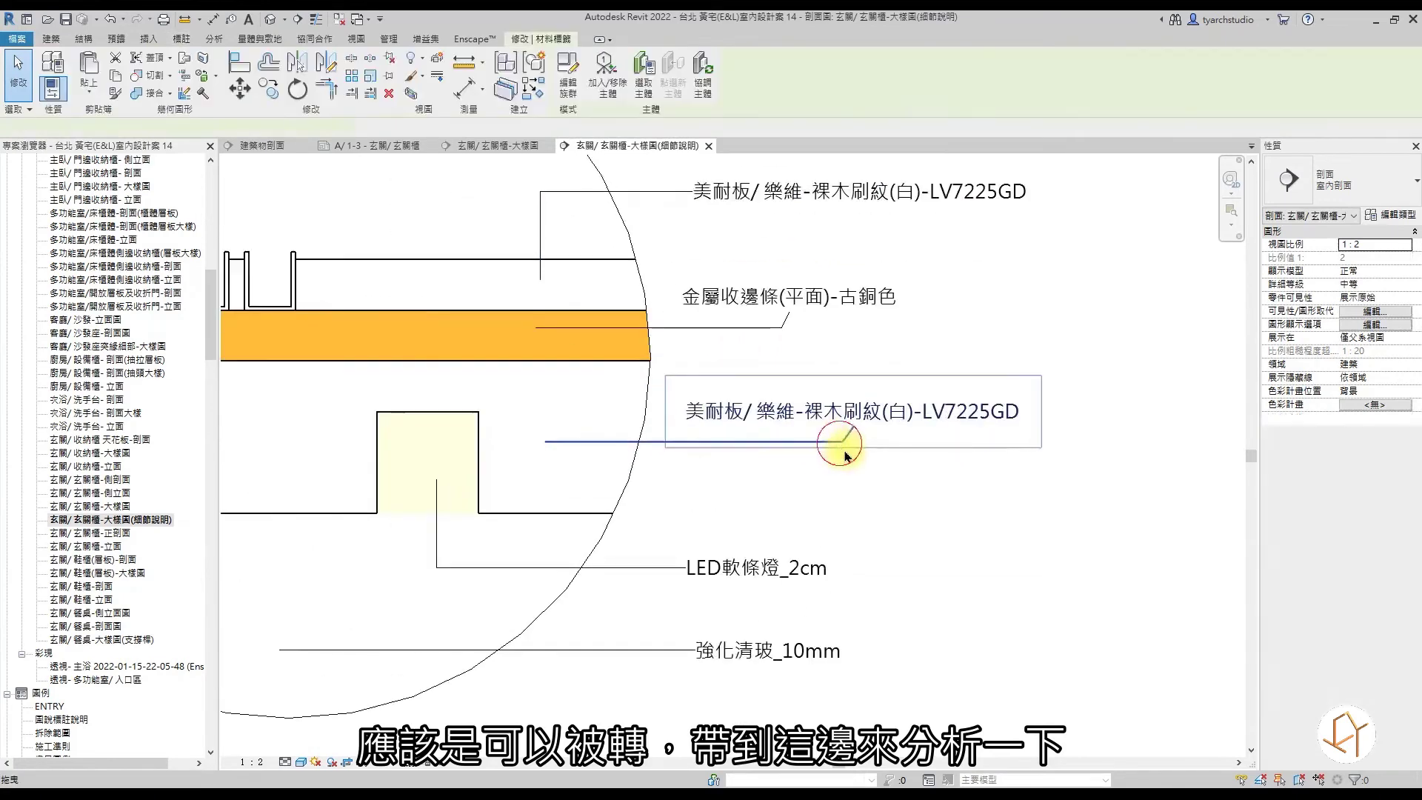
{"action": "left_click_drag", "start_coordinate": [843, 434], "coordinate": [859, 441]}
{"action": "scroll", "coordinate": [859, 439], "scroll_direction": "up", "scroll_amount": 4}
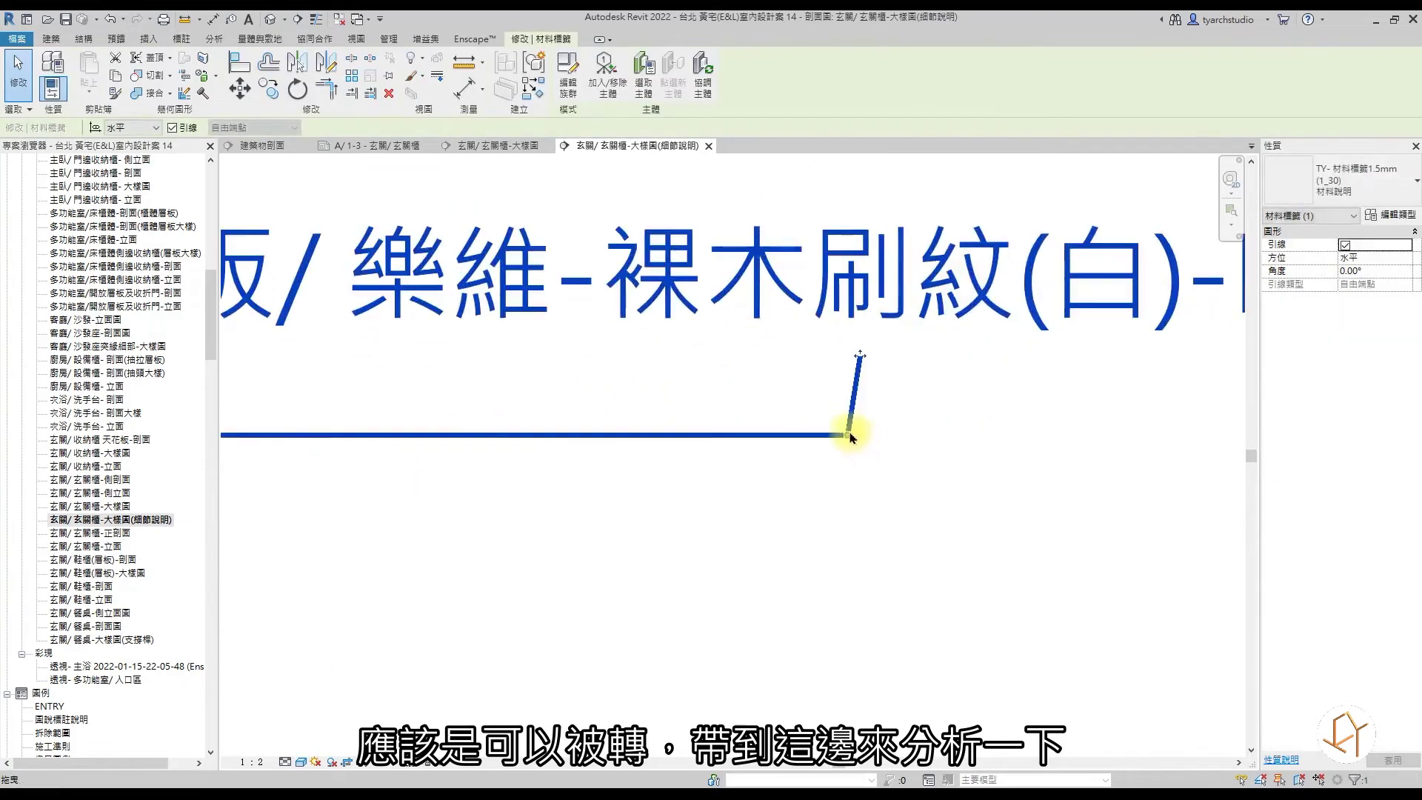
{"action": "left_click_drag", "start_coordinate": [862, 437], "coordinate": [853, 444]}
{"action": "scroll", "coordinate": [853, 445], "scroll_direction": "down", "scroll_amount": 3}
{"action": "scroll", "coordinate": [856, 454], "scroll_direction": "up", "scroll_amount": 7}
{"action": "key", "text": "Escape"}
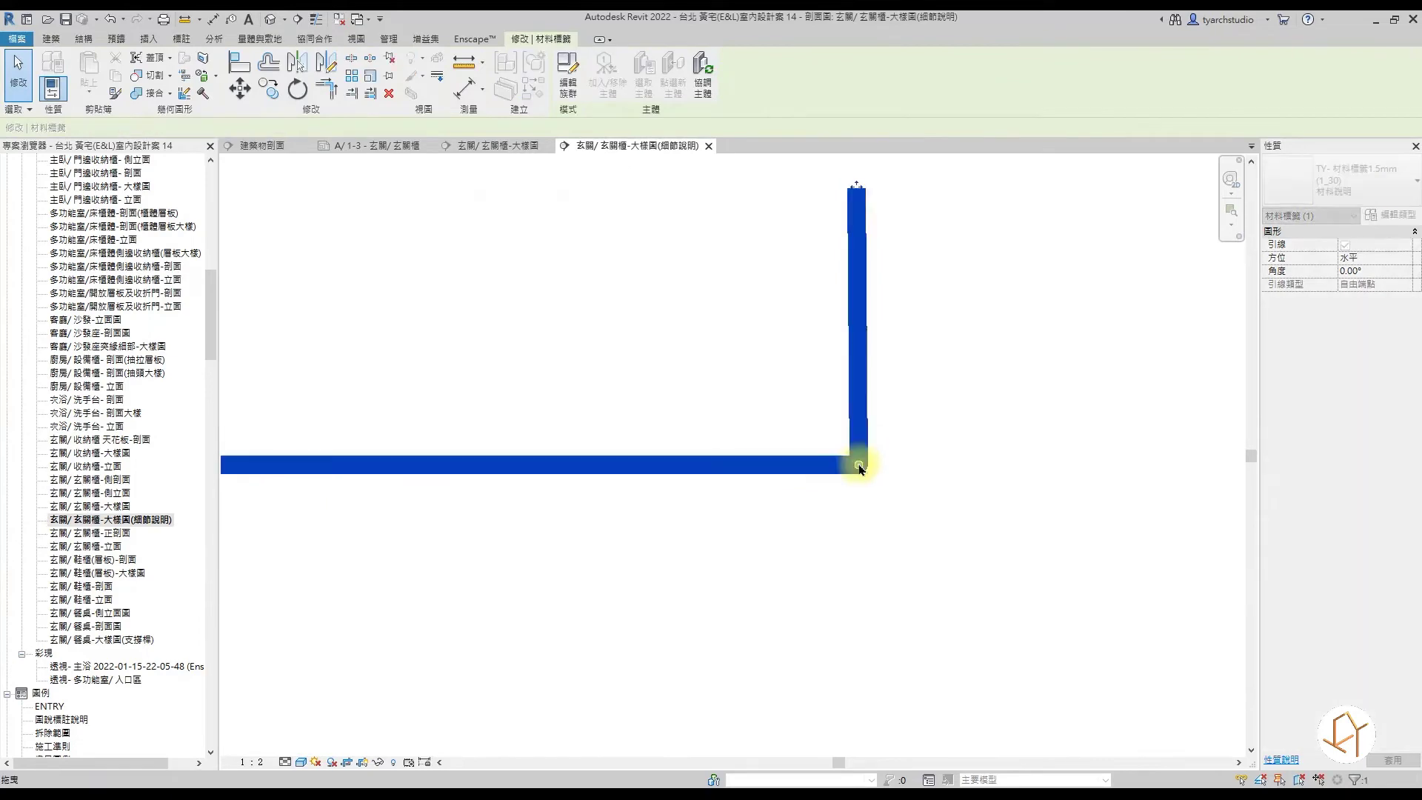
{"action": "scroll", "coordinate": [859, 462], "scroll_direction": "down", "scroll_amount": 5}
{"action": "scroll", "coordinate": [794, 483], "scroll_direction": "down", "scroll_amount": 1}
Move the leader elbow of the metal strip's tag directly below its label so the short segment is vertical.
{"action": "scroll", "coordinate": [752, 335], "scroll_direction": "up", "scroll_amount": 2}
{"action": "left_click", "coordinate": [770, 331]}
{"action": "scroll", "coordinate": [745, 370], "scroll_direction": "up", "scroll_amount": 3}
{"action": "left_click_drag", "start_coordinate": [748, 374], "coordinate": [778, 377]}
{"action": "key", "text": "Escape"}
{"action": "scroll", "coordinate": [778, 377], "scroll_direction": "down", "scroll_amount": 7}
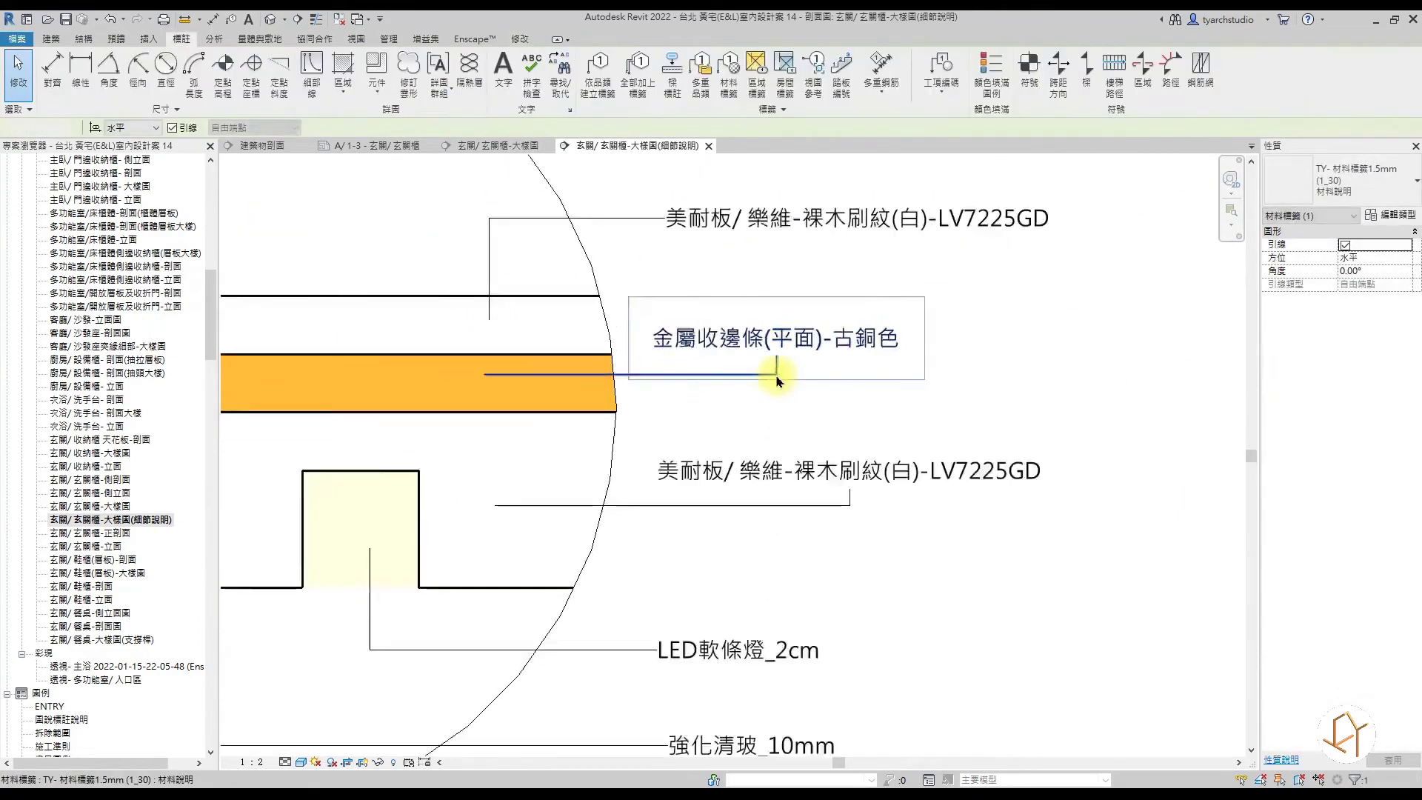
{"action": "scroll", "coordinate": [784, 481], "scroll_direction": "up", "scroll_amount": 2}
{"action": "scroll", "coordinate": [787, 471], "scroll_direction": "down", "scroll_amount": 2}
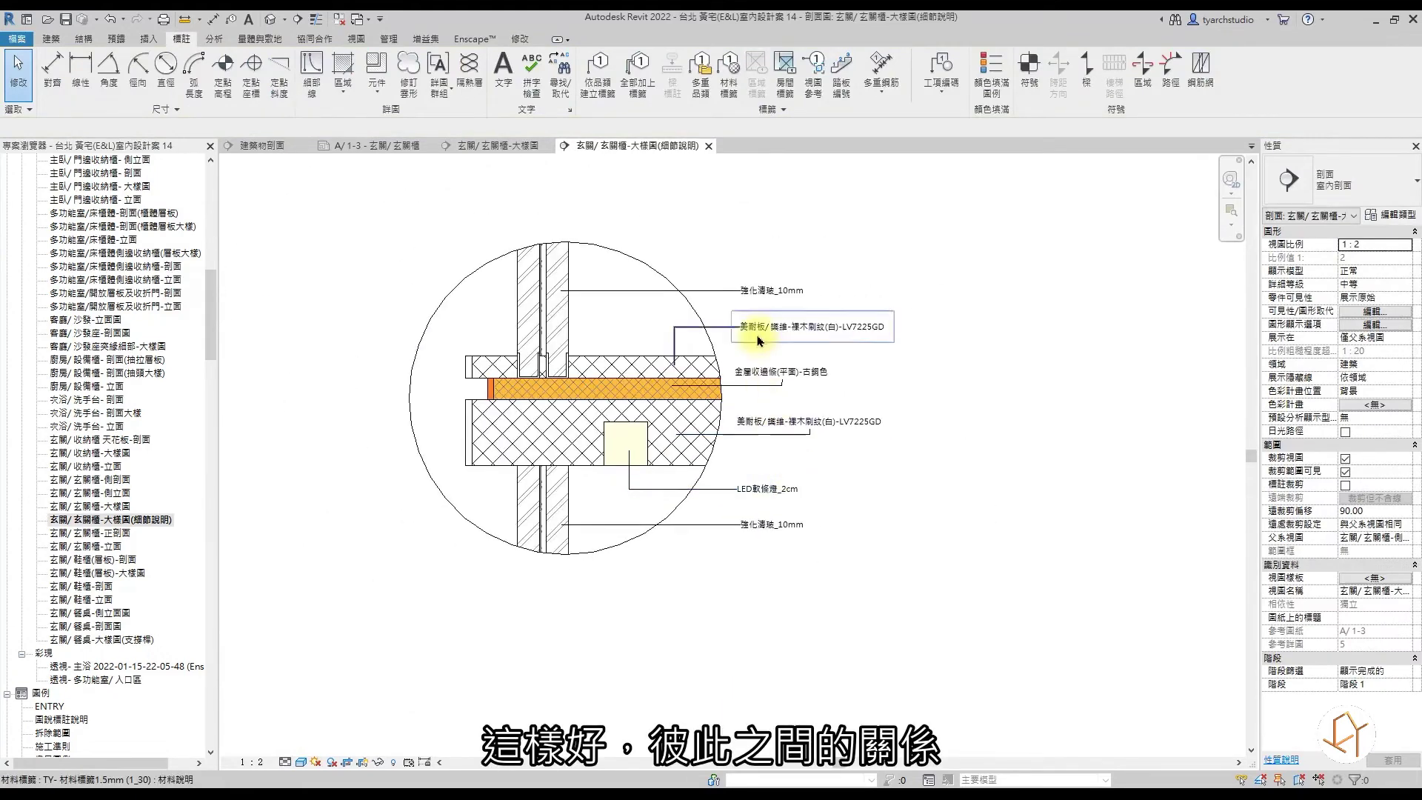
Select all six material tags and set their type's leader arrowhead to 實圓點 0.5mm.
{"action": "left_click", "coordinate": [771, 372]}
{"action": "left_click", "coordinate": [775, 422], "text": "ctrl"}
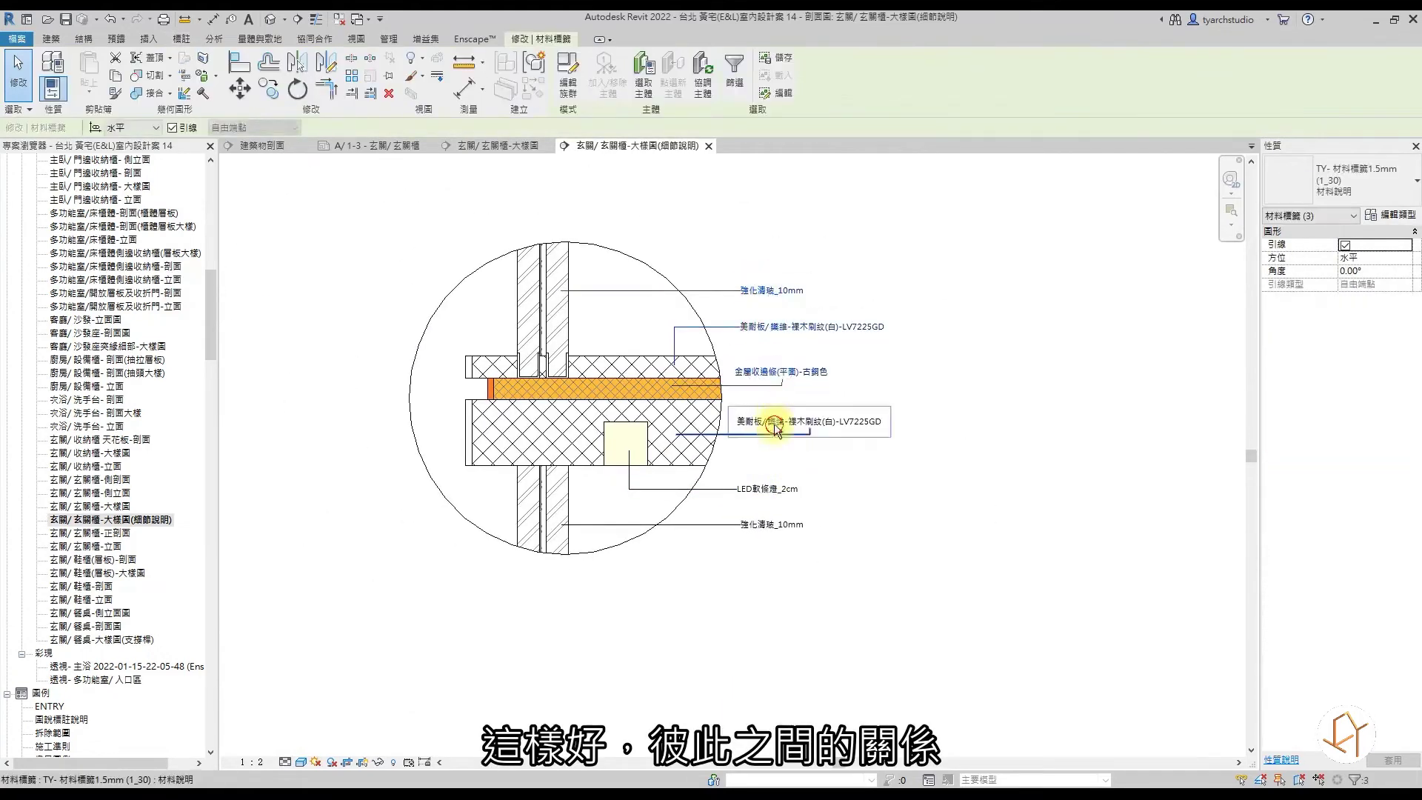
{"action": "left_click", "coordinate": [772, 486], "text": "ctrl"}
{"action": "left_click", "coordinate": [771, 523], "text": "ctrl"}
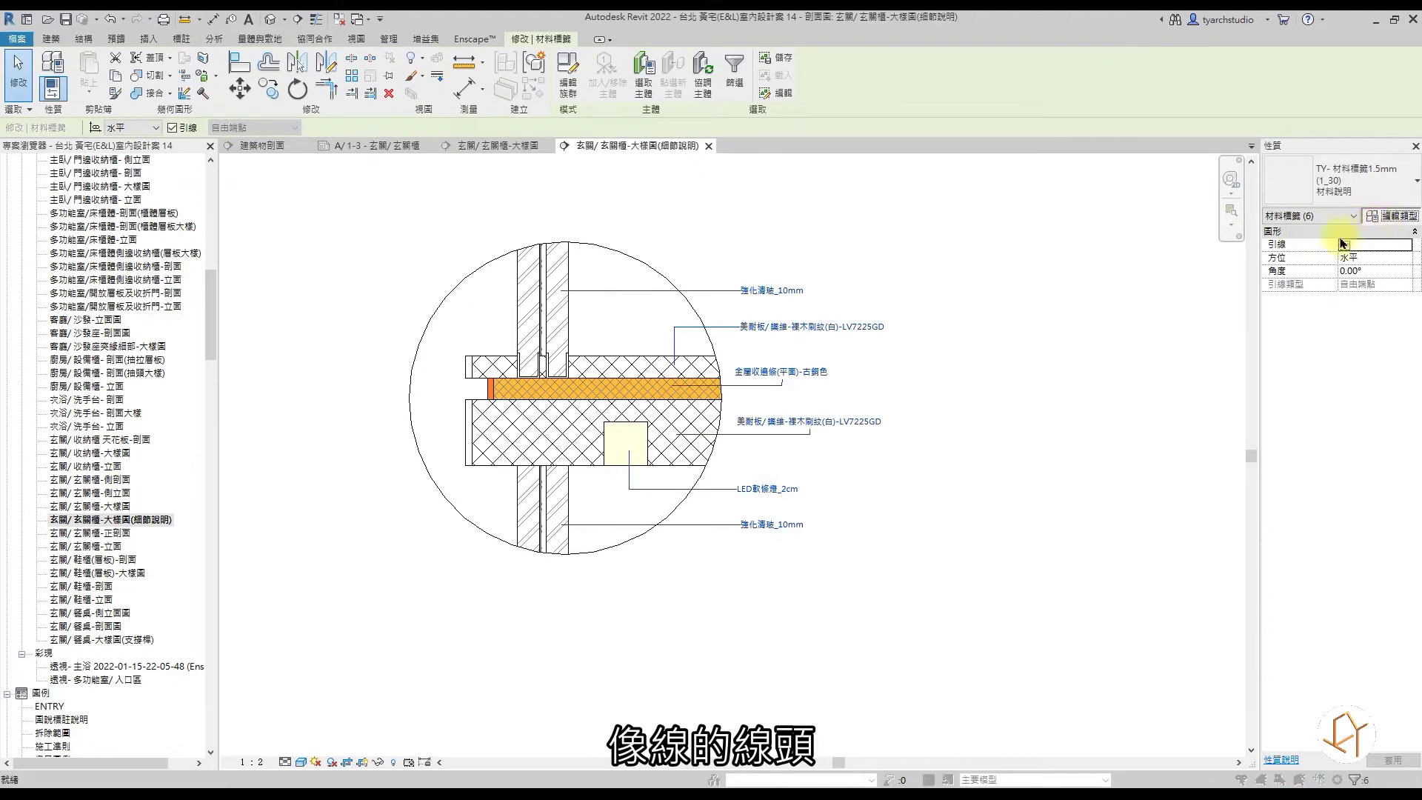
{"action": "left_click", "coordinate": [1161, 305]}
{"action": "left_click", "coordinate": [1164, 308]}
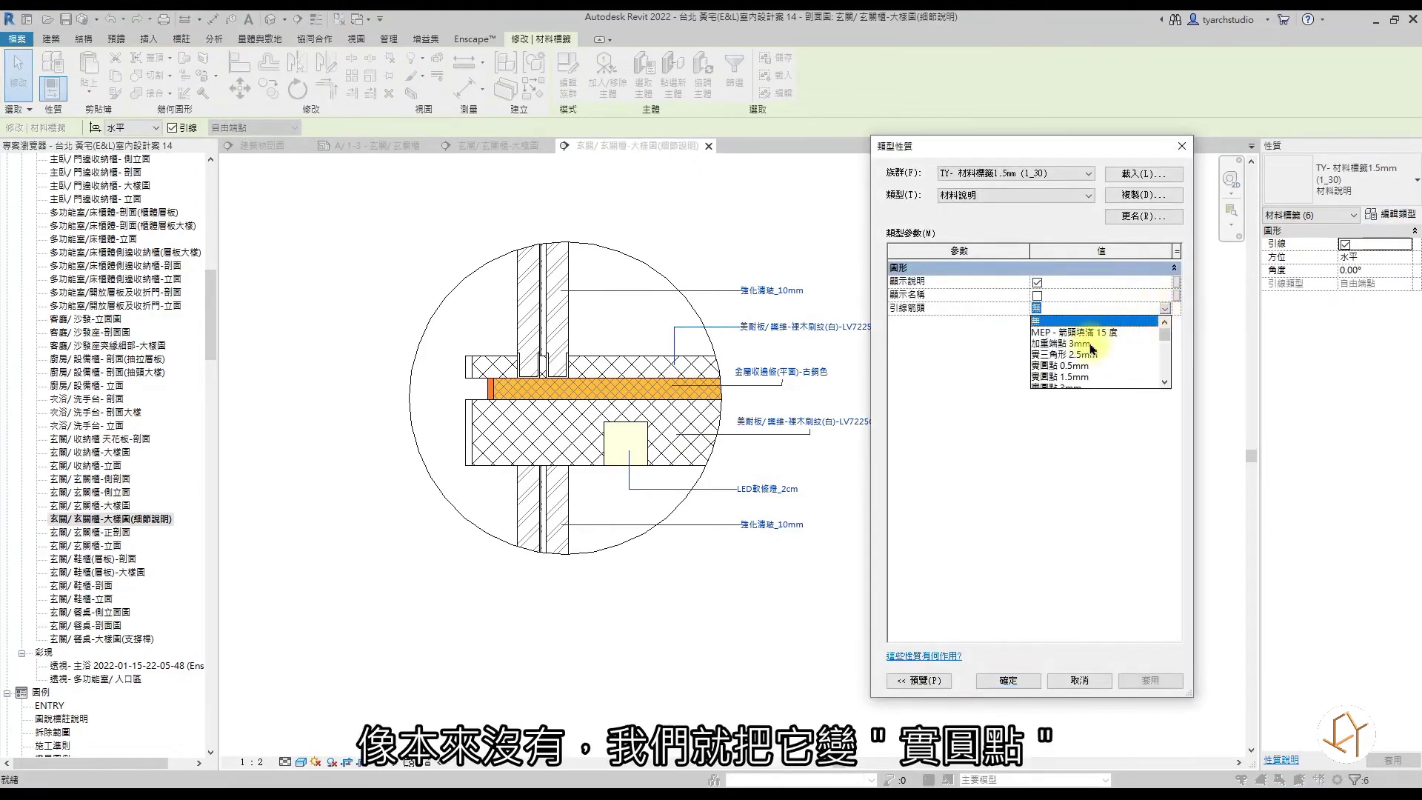
{"action": "left_click", "coordinate": [1075, 365]}
{"action": "left_click", "coordinate": [1008, 680]}
{"action": "left_click", "coordinate": [993, 571]}
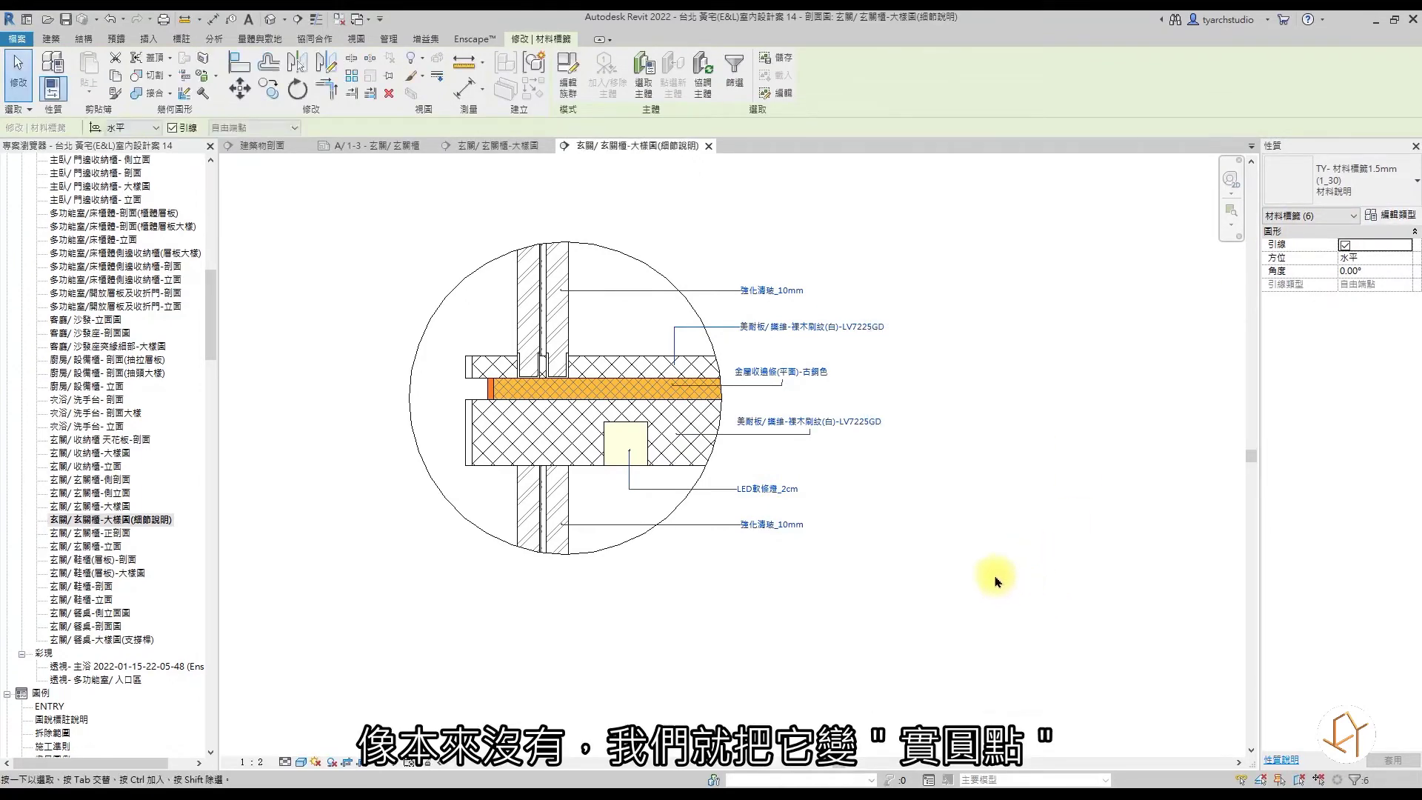
{"action": "scroll", "coordinate": [585, 320], "scroll_direction": "up", "scroll_amount": 2}
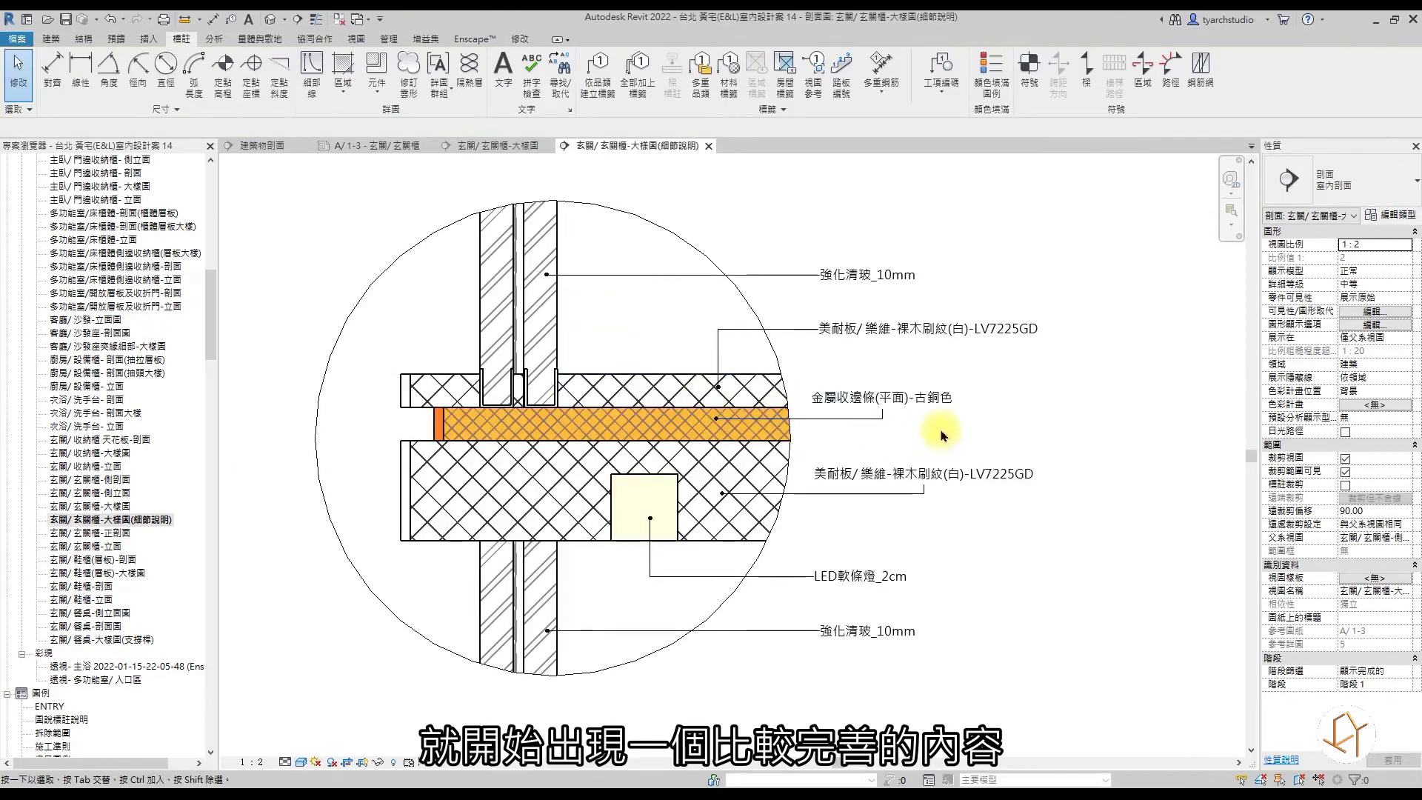
Add an aligned dimension string for the thicknesses of the upper board, metal strip and lower board beside their front edges.
{"action": "left_click", "coordinate": [52, 68]}
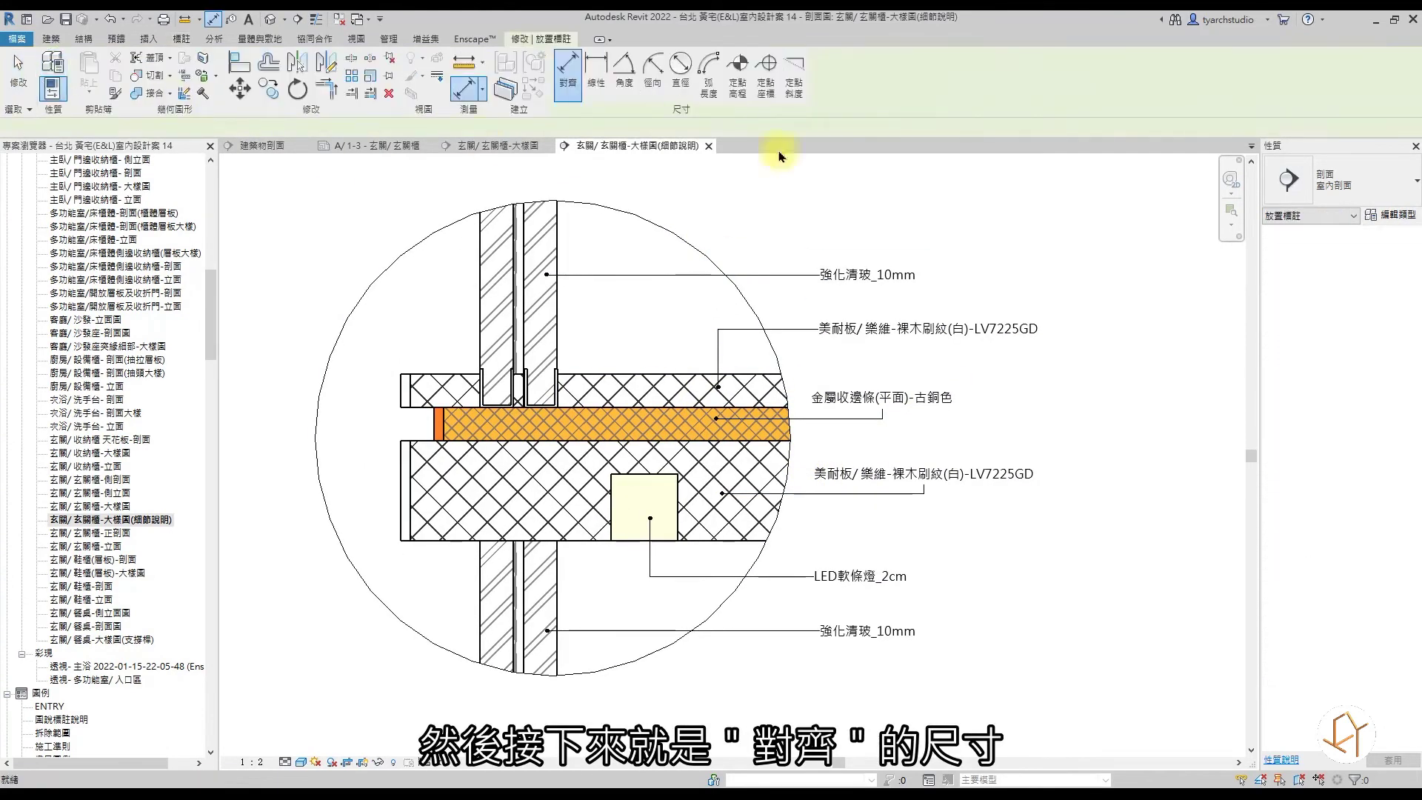
{"action": "left_click", "coordinate": [592, 447]}
{"action": "left_click", "coordinate": [589, 539]}
{"action": "left_click", "coordinate": [363, 454]}
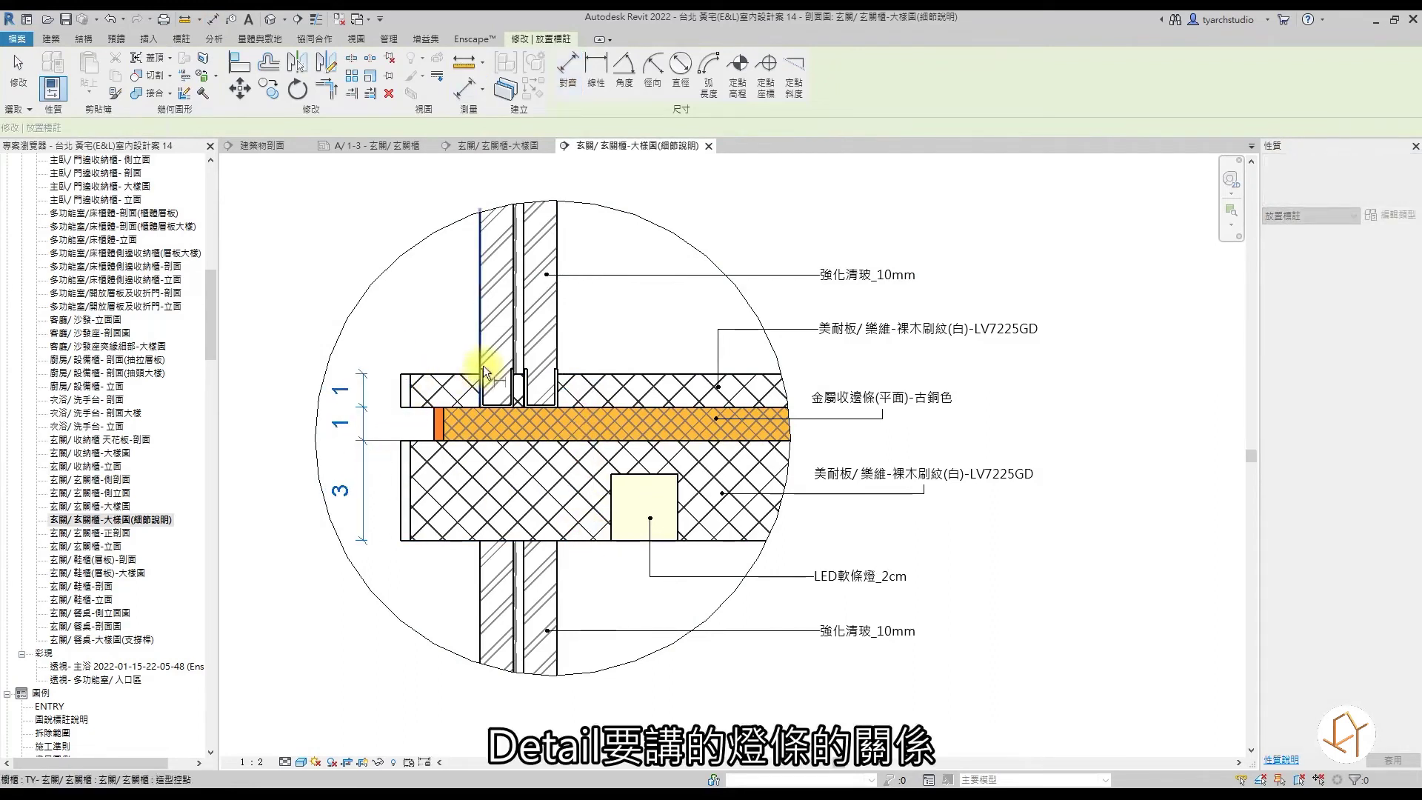
Dimension the horizontal distance from the upper board's front edge to the outer glass panel, placing it above the board.
{"action": "left_click", "coordinate": [449, 380]}
{"action": "left_click", "coordinate": [406, 387]}
{"action": "left_click", "coordinate": [407, 345]}
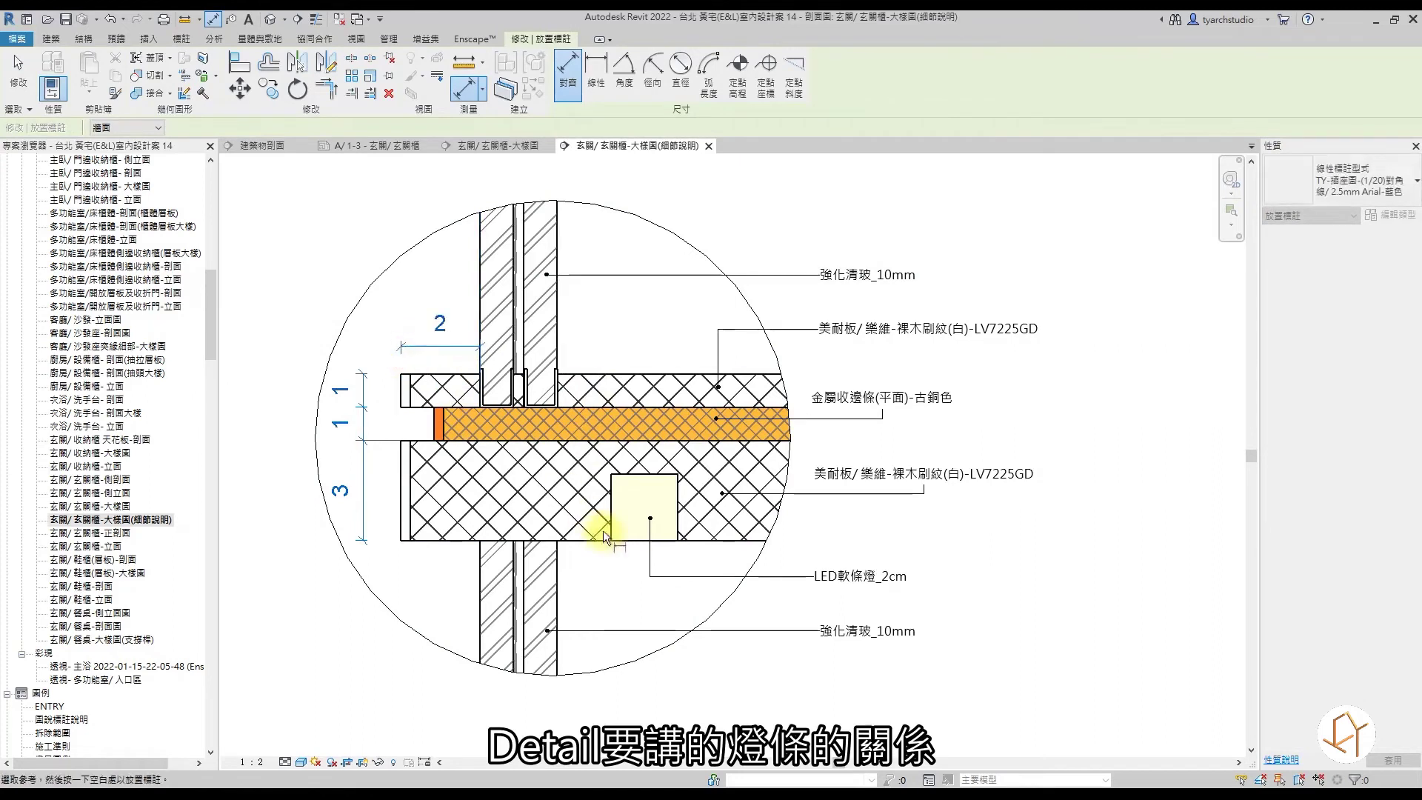
Dimension the LED strip recess's width and height, placing the height dimension beside the recess.
{"action": "left_click", "coordinate": [677, 509]}
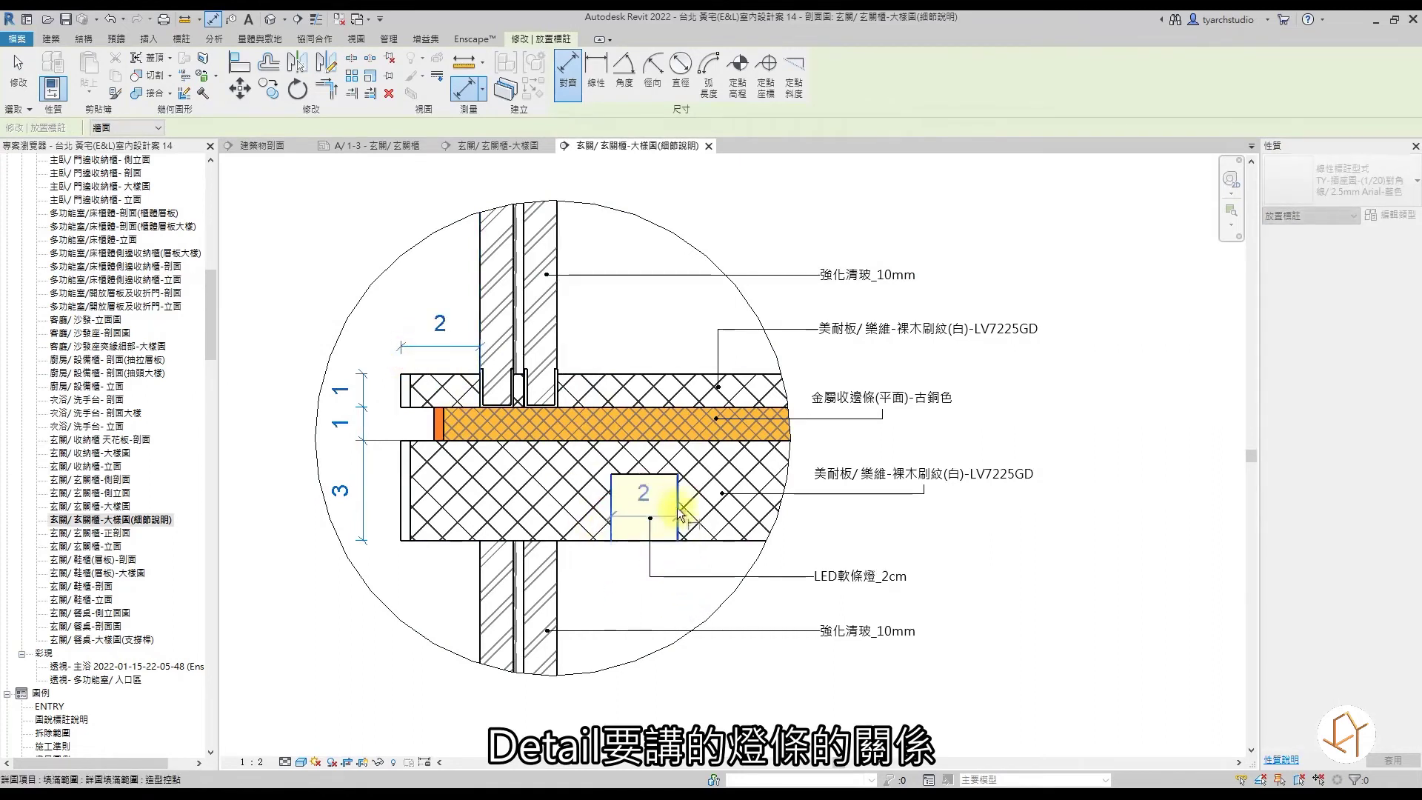
{"action": "left_click", "coordinate": [676, 499]}
{"action": "left_click", "coordinate": [630, 474]}
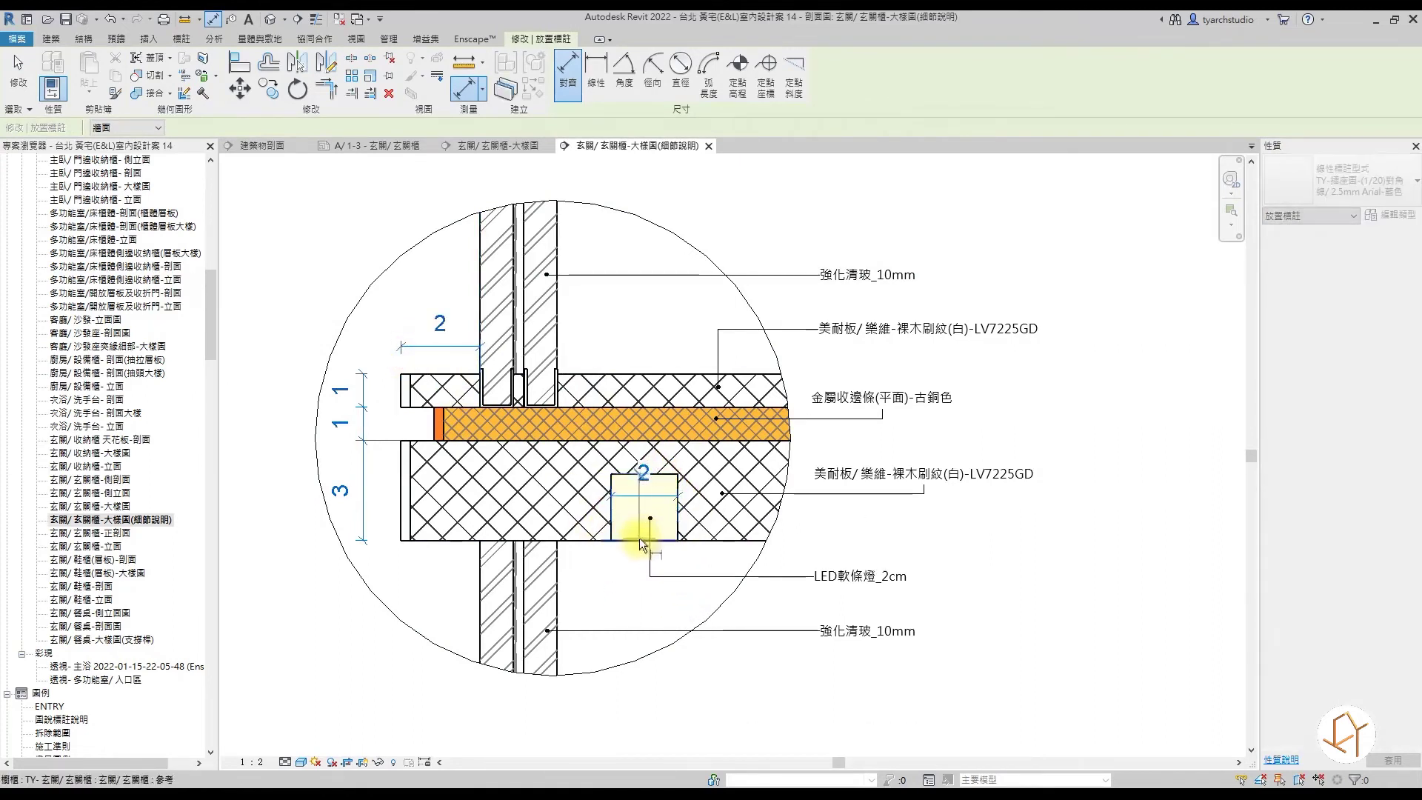
{"action": "key", "text": "Escape"}
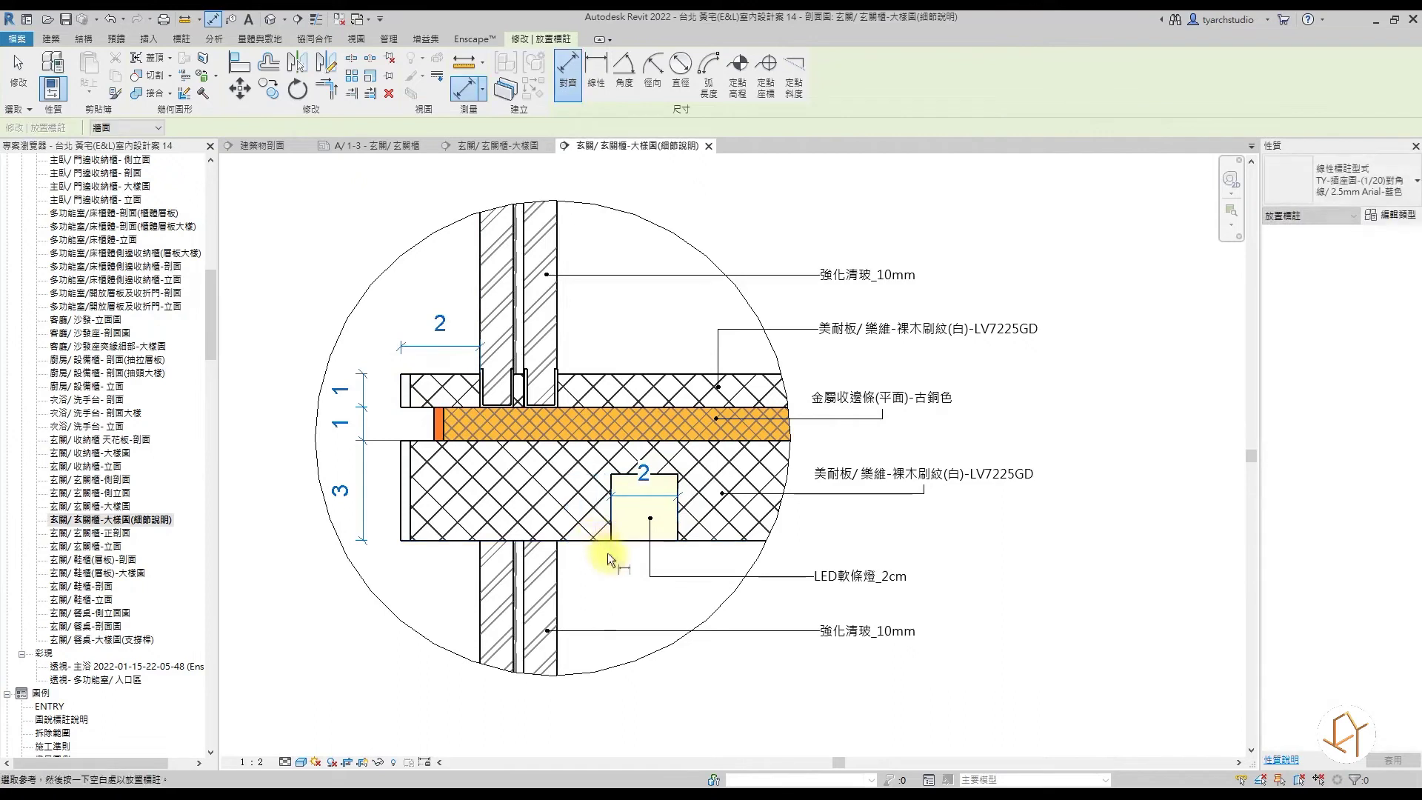
{"action": "left_click", "coordinate": [623, 474]}
{"action": "left_click", "coordinate": [618, 540]}
{"action": "left_click", "coordinate": [585, 567]}
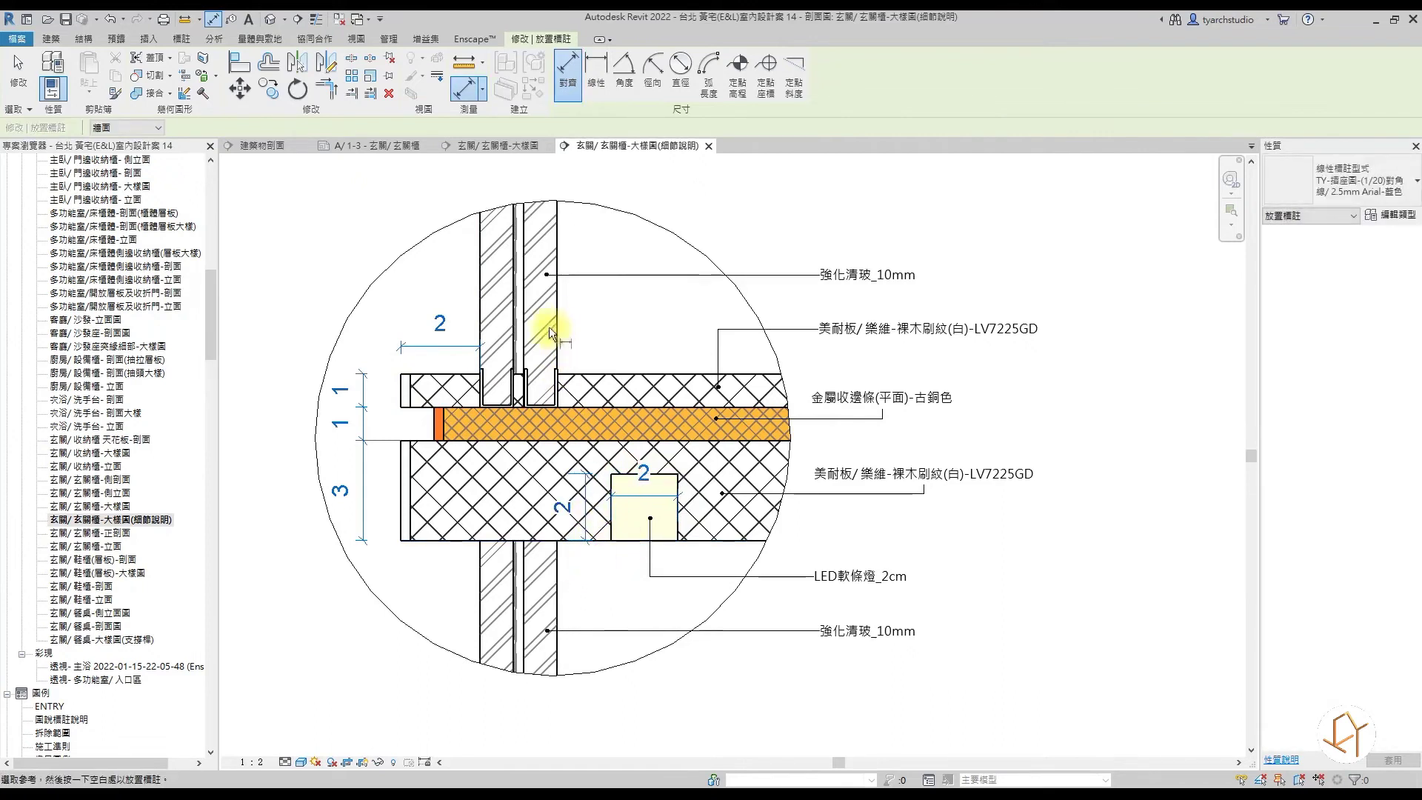
Dimension the overall width across both upper glass panels and end dimensioning.
{"action": "left_click", "coordinate": [501, 300]}
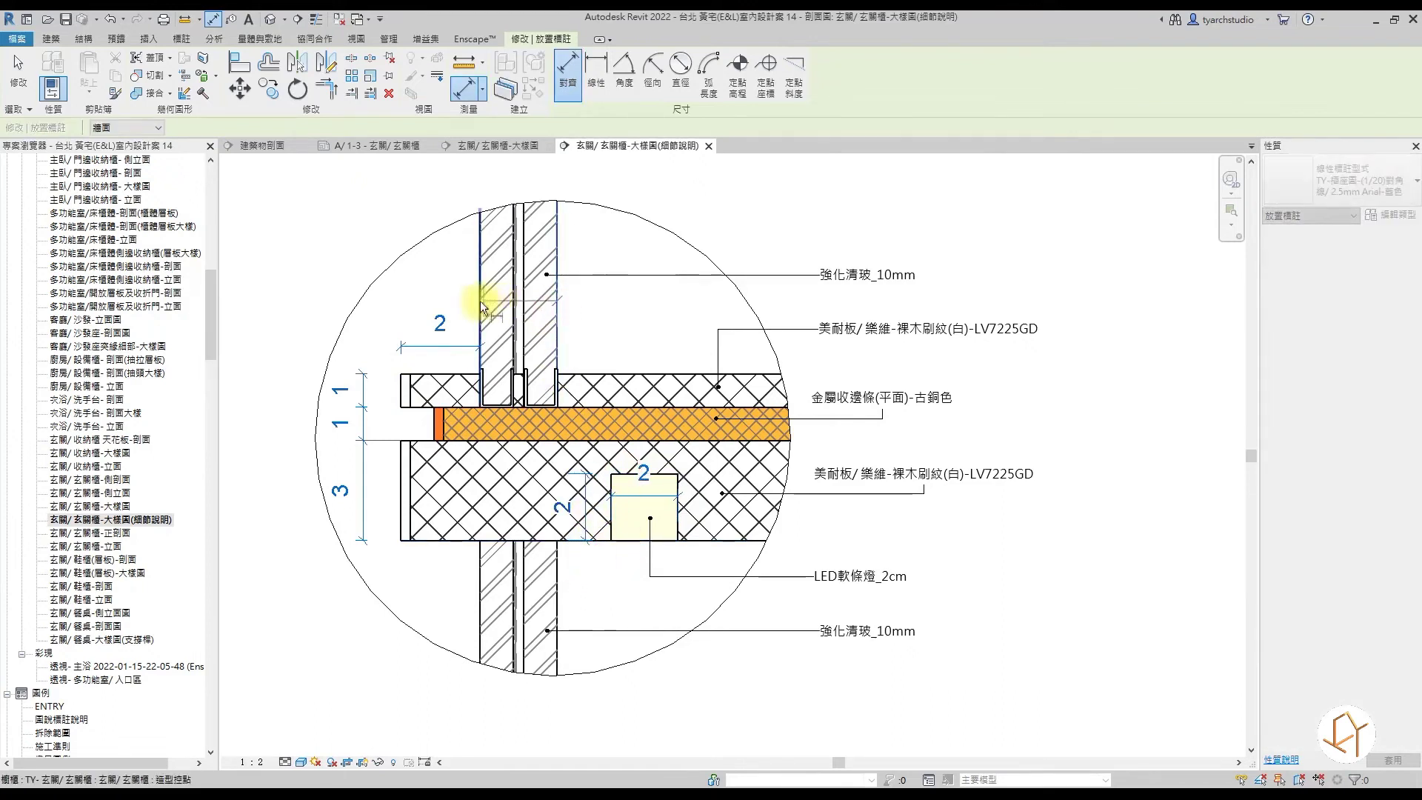
{"action": "left_click", "coordinate": [580, 255]}
{"action": "scroll", "coordinate": [610, 291], "scroll_direction": "down", "scroll_amount": 1}
{"action": "right_click", "coordinate": [705, 215]}
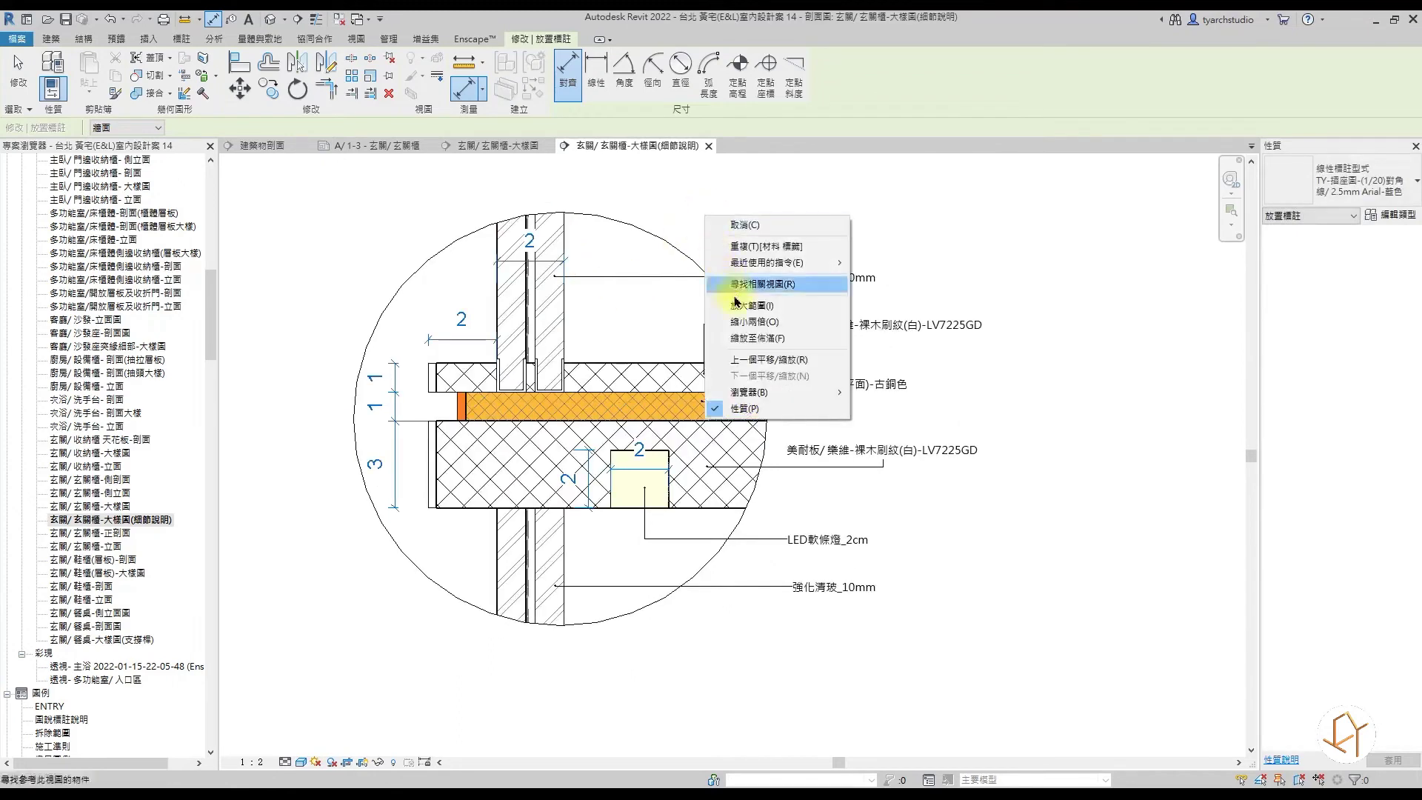
{"action": "left_click", "coordinate": [993, 238]}
{"action": "key", "text": "Escape"}
{"action": "key", "text": "Escape"}
{"action": "scroll", "coordinate": [686, 477], "scroll_direction": "up", "scroll_amount": 2}
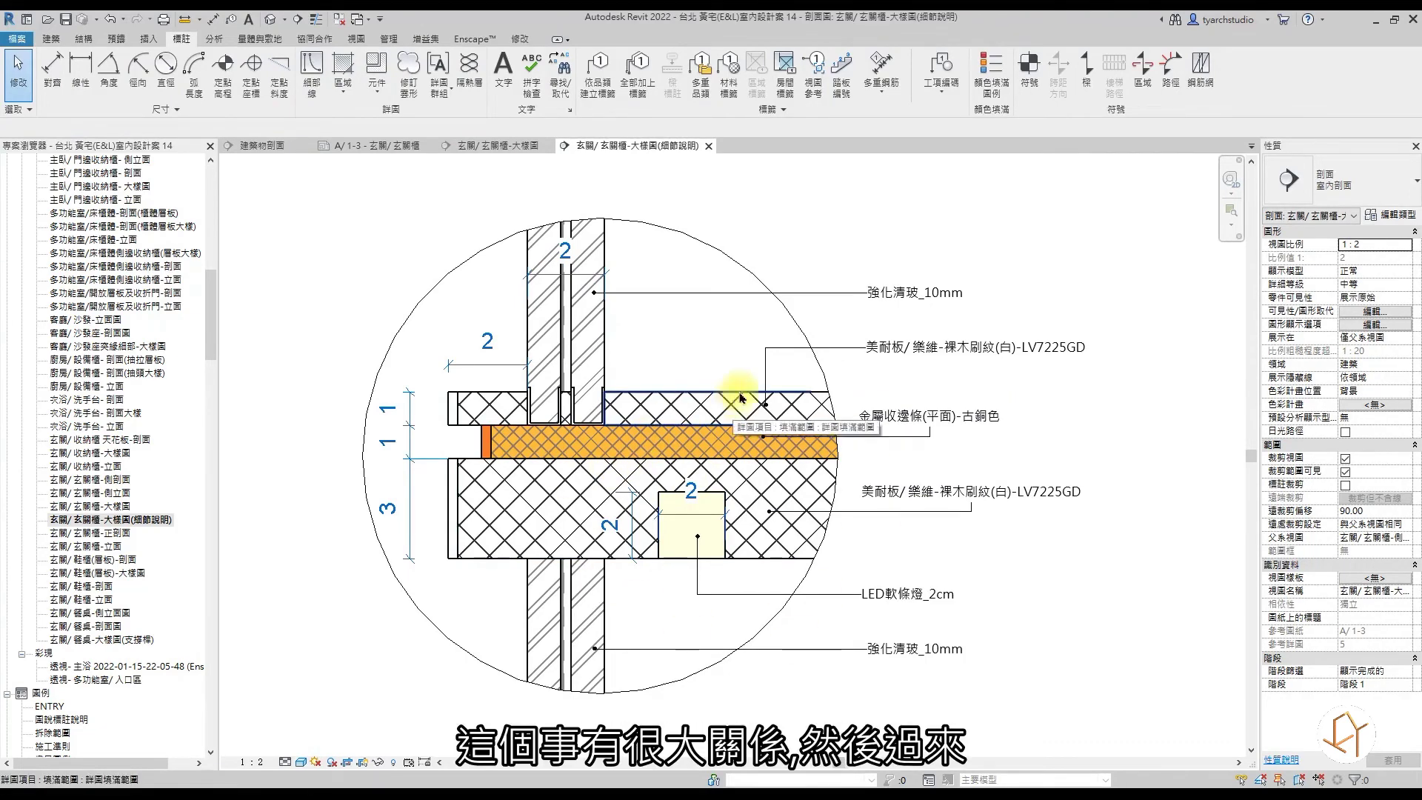
{"action": "left_click", "coordinate": [1370, 511]}
{"action": "left_click", "coordinate": [1370, 510]}
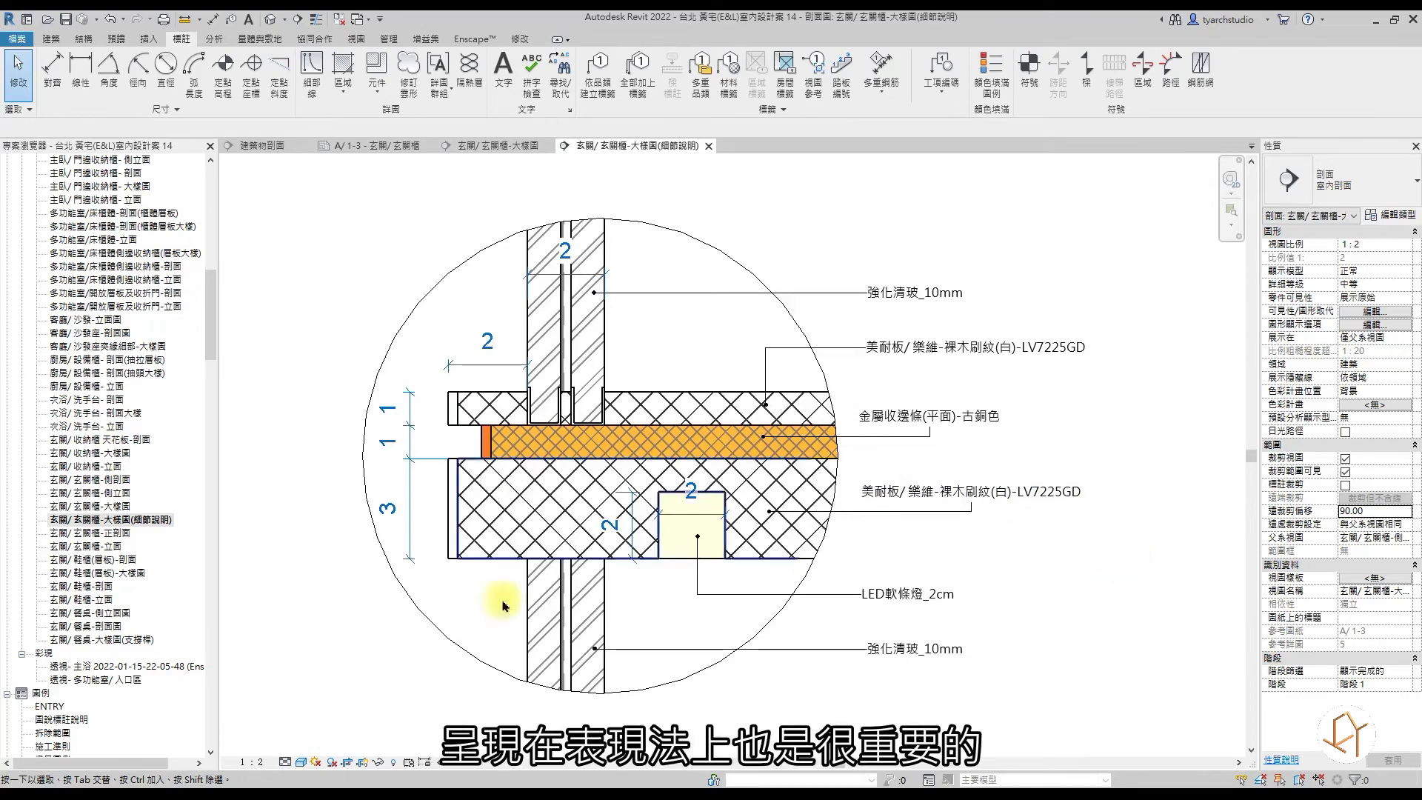
Capture a screenshot of the circular detail with its material tags and dimensions.
{"action": "left_click_drag", "start_coordinate": [318, 190], "coordinate": [1173, 707]}
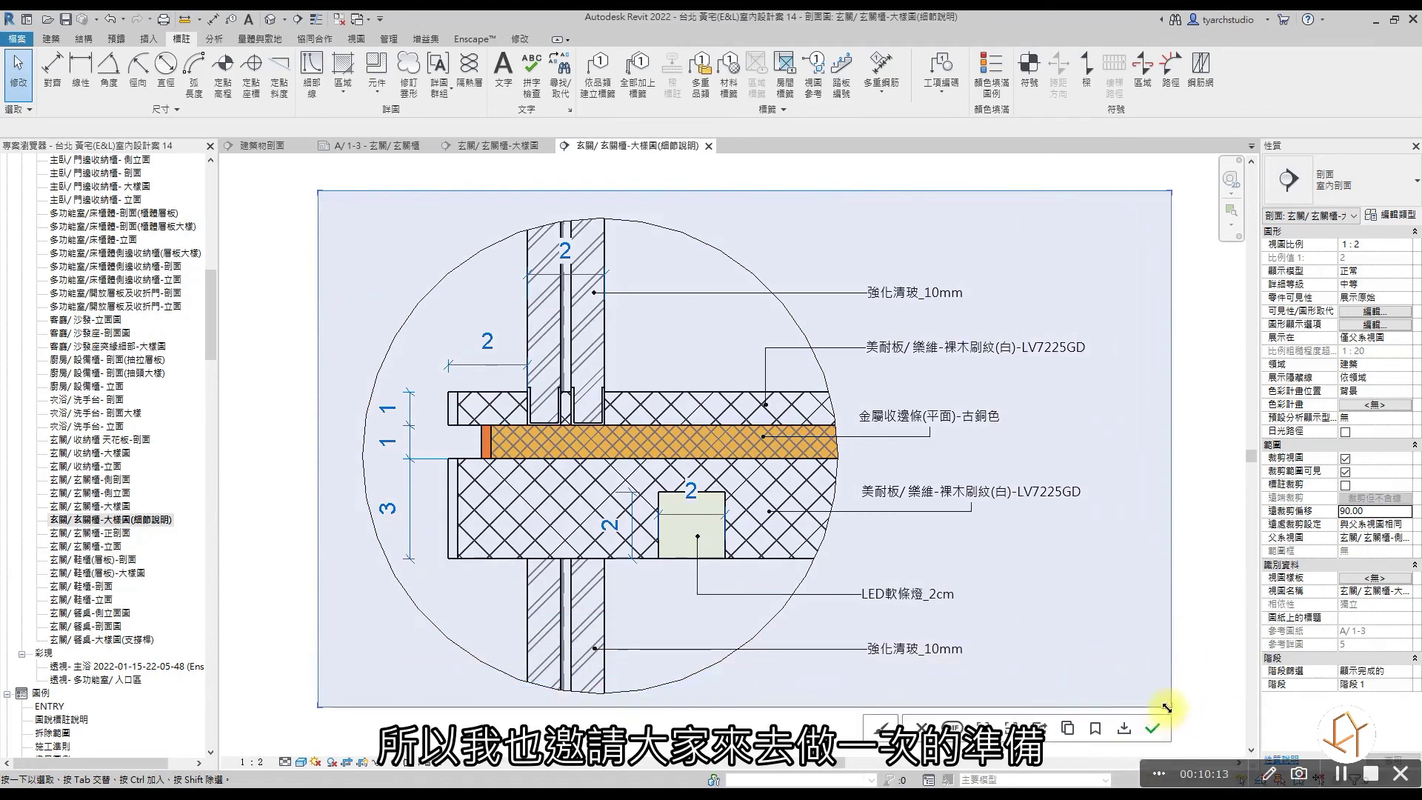
{"action": "left_click", "coordinate": [1148, 723]}
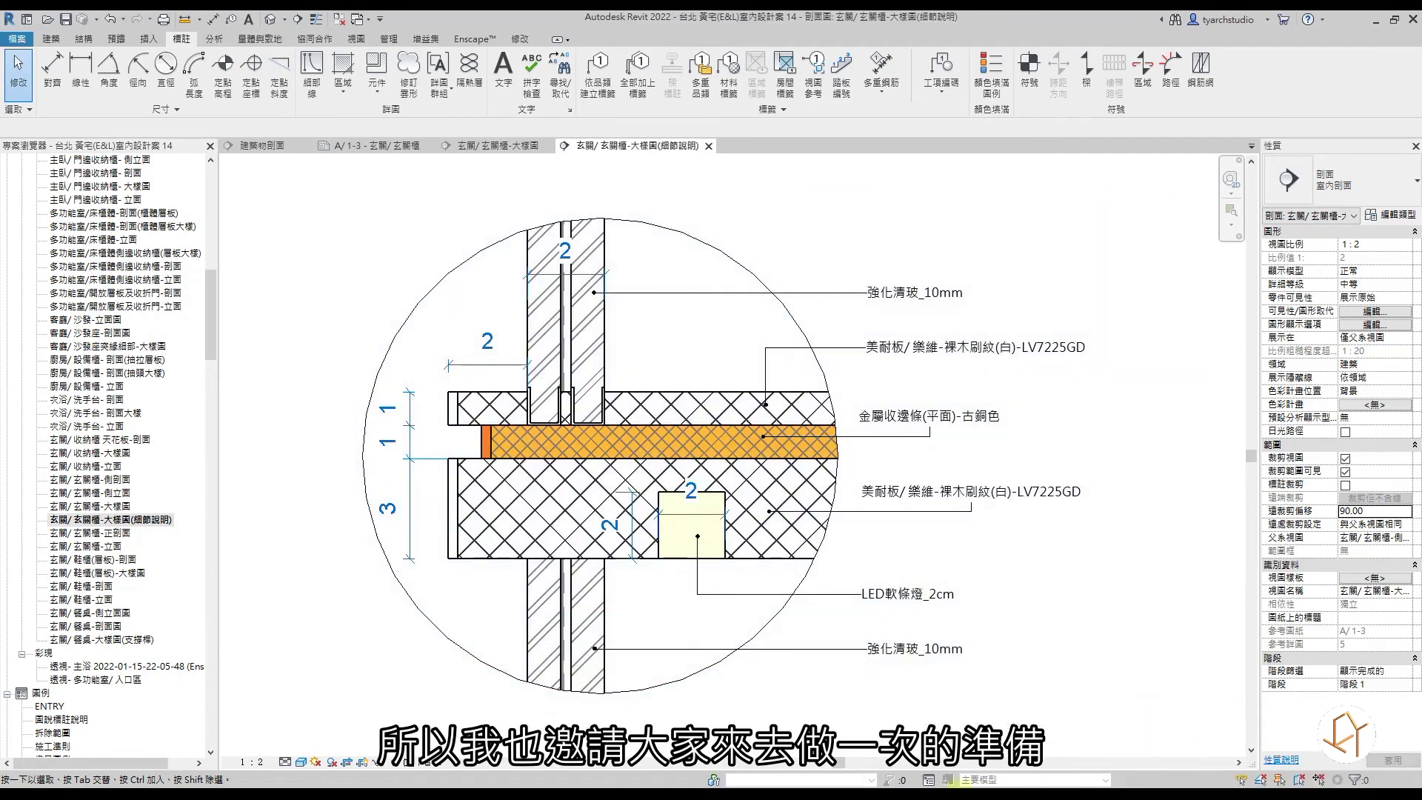